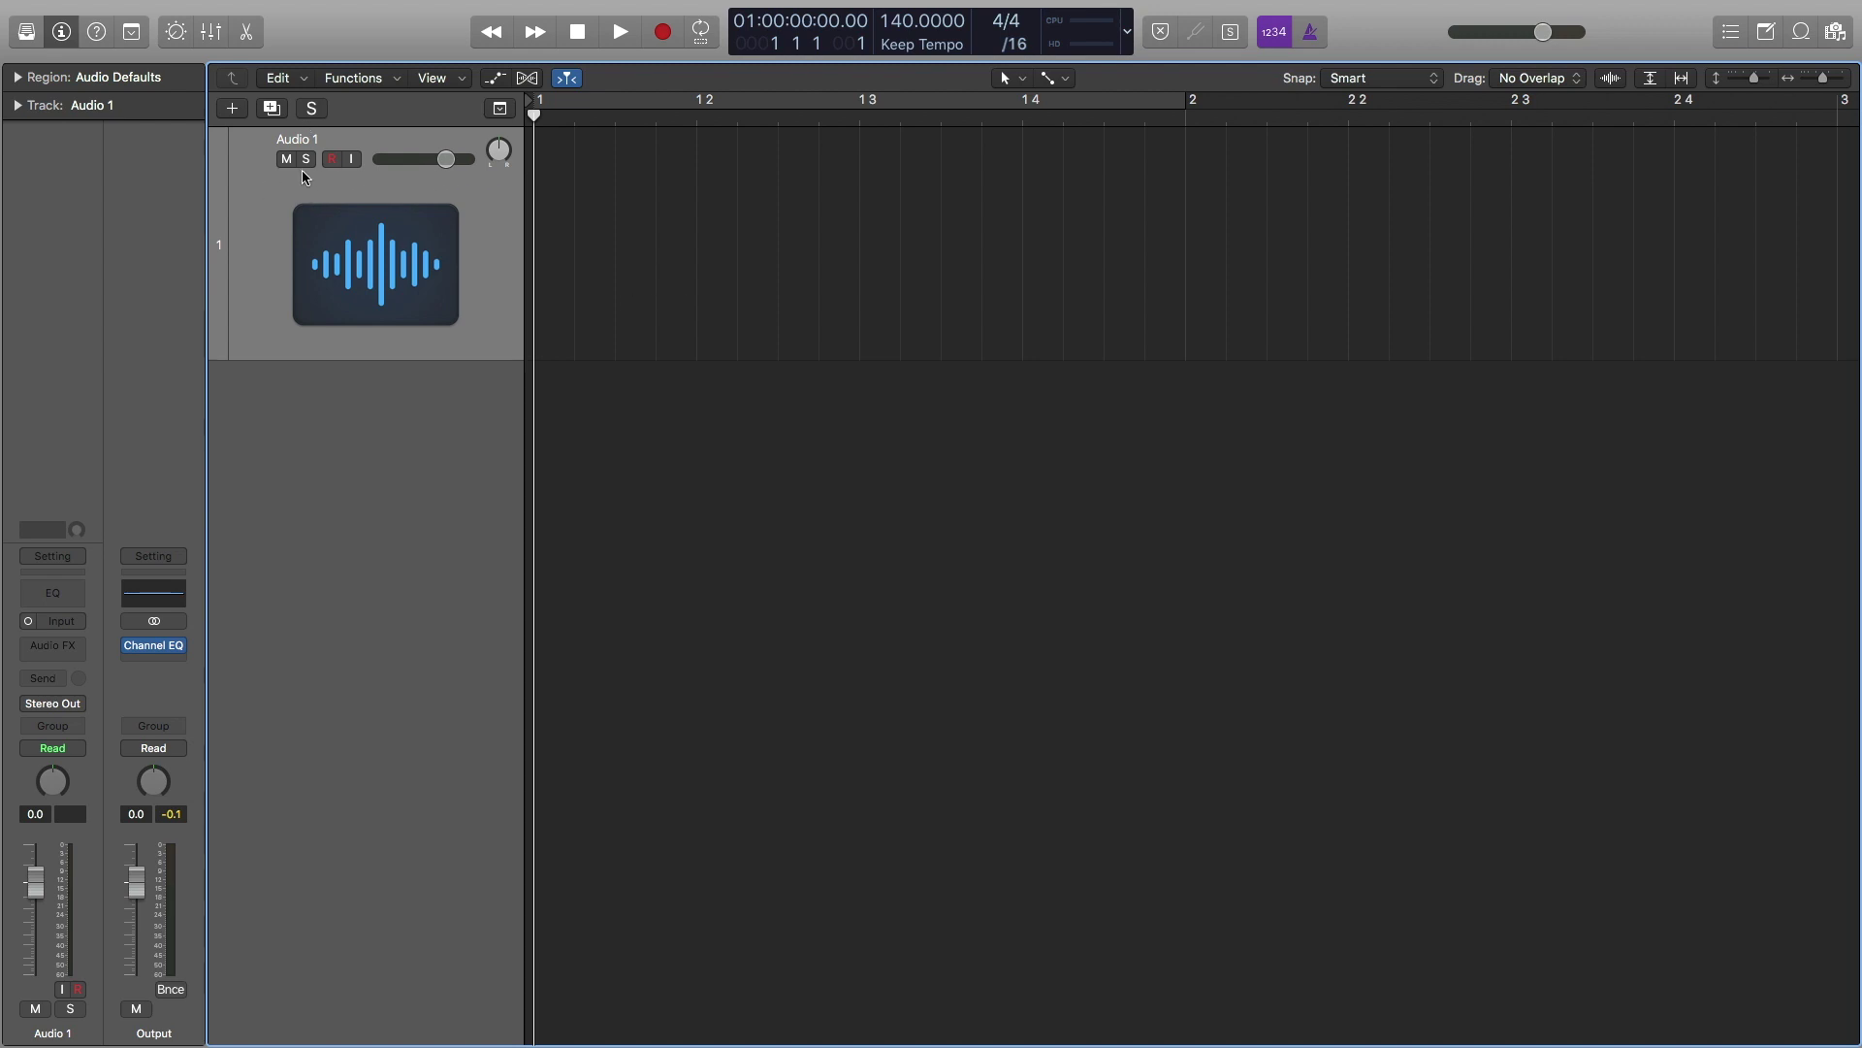
- Create an ES2 software instrument track and load the Tutorial Settings 'Analog Saw Init' preset
click(231, 107)
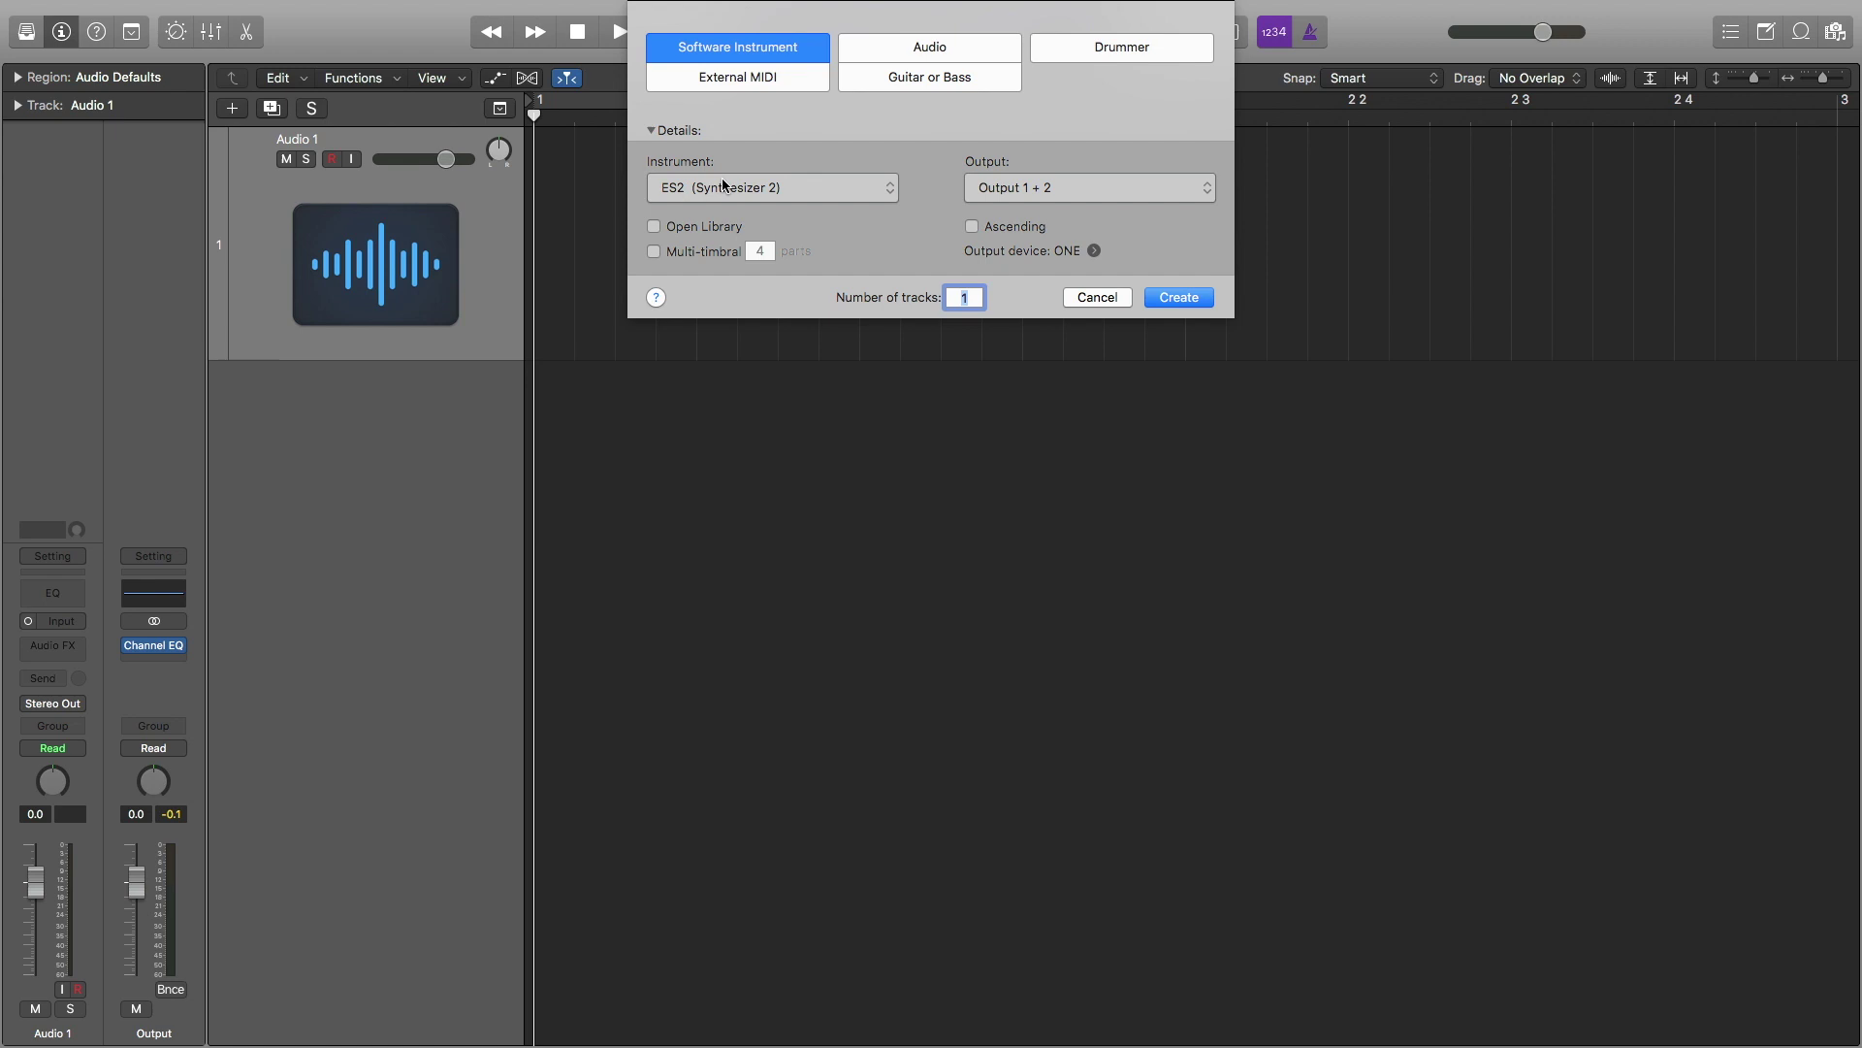
click(1178, 298)
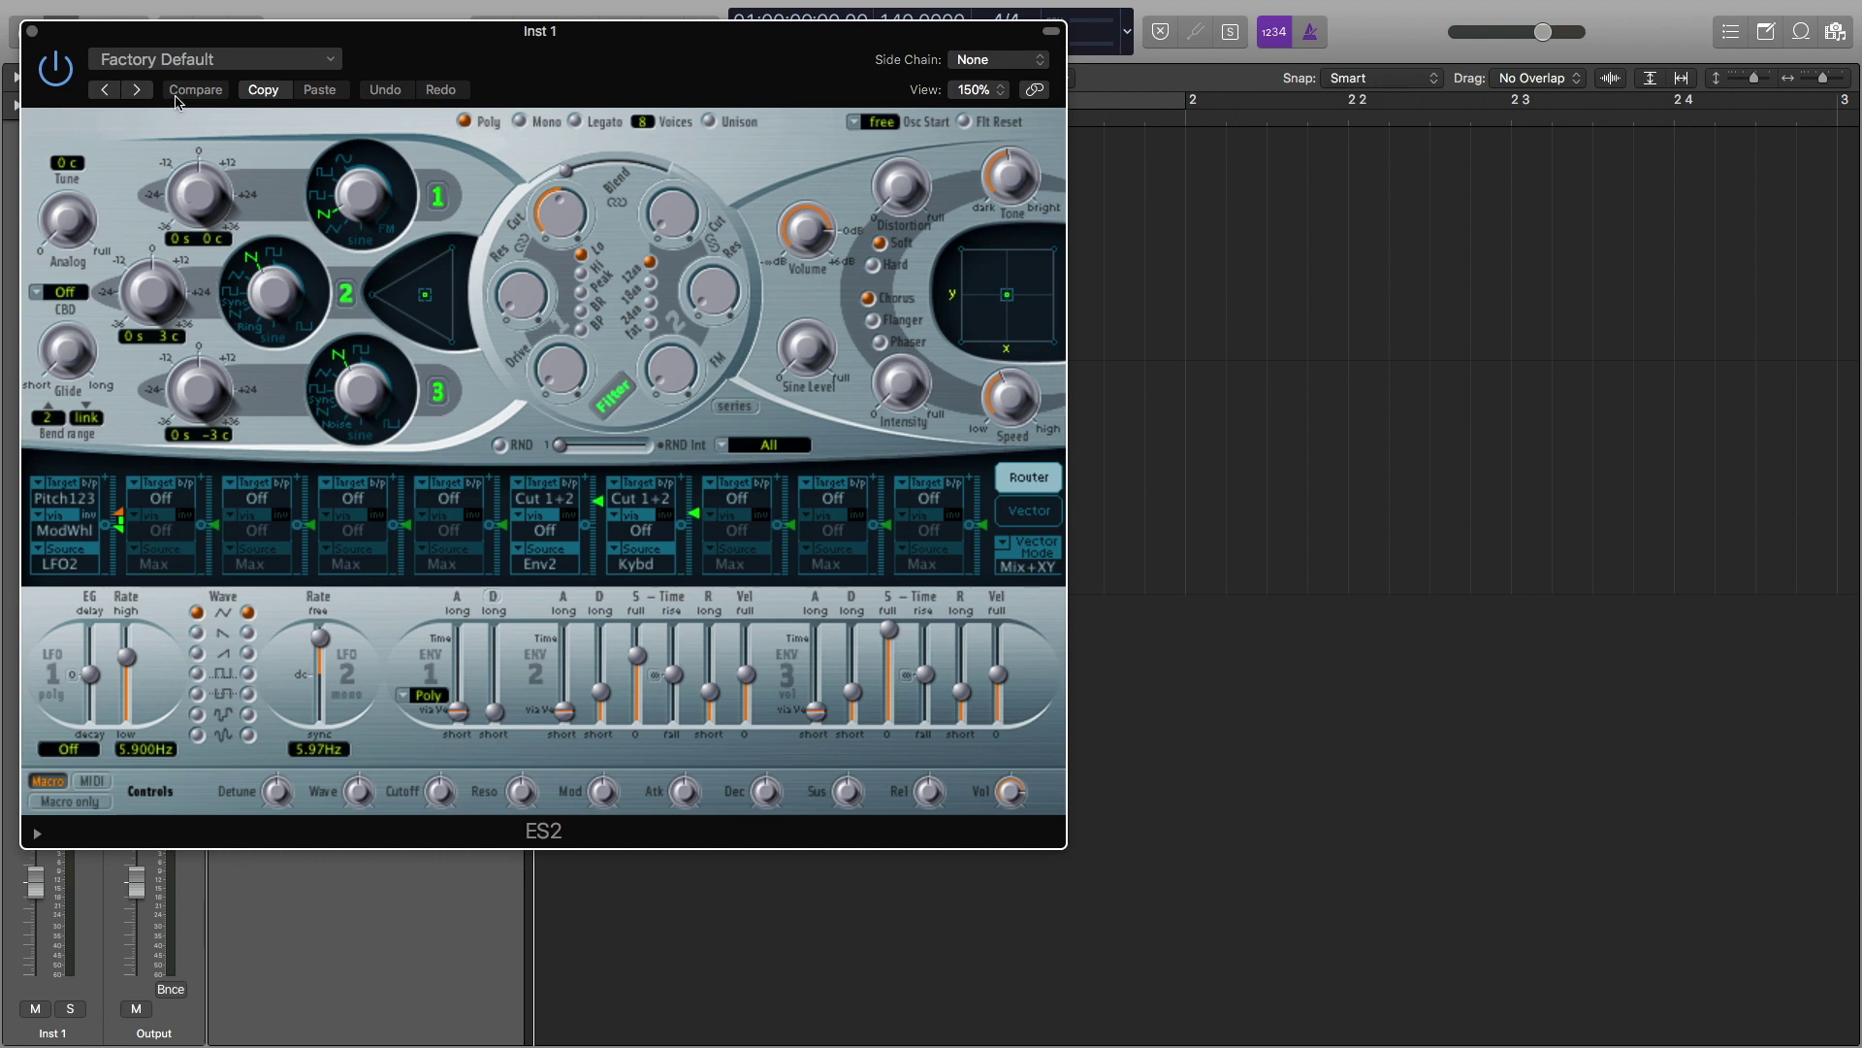
click(240, 67)
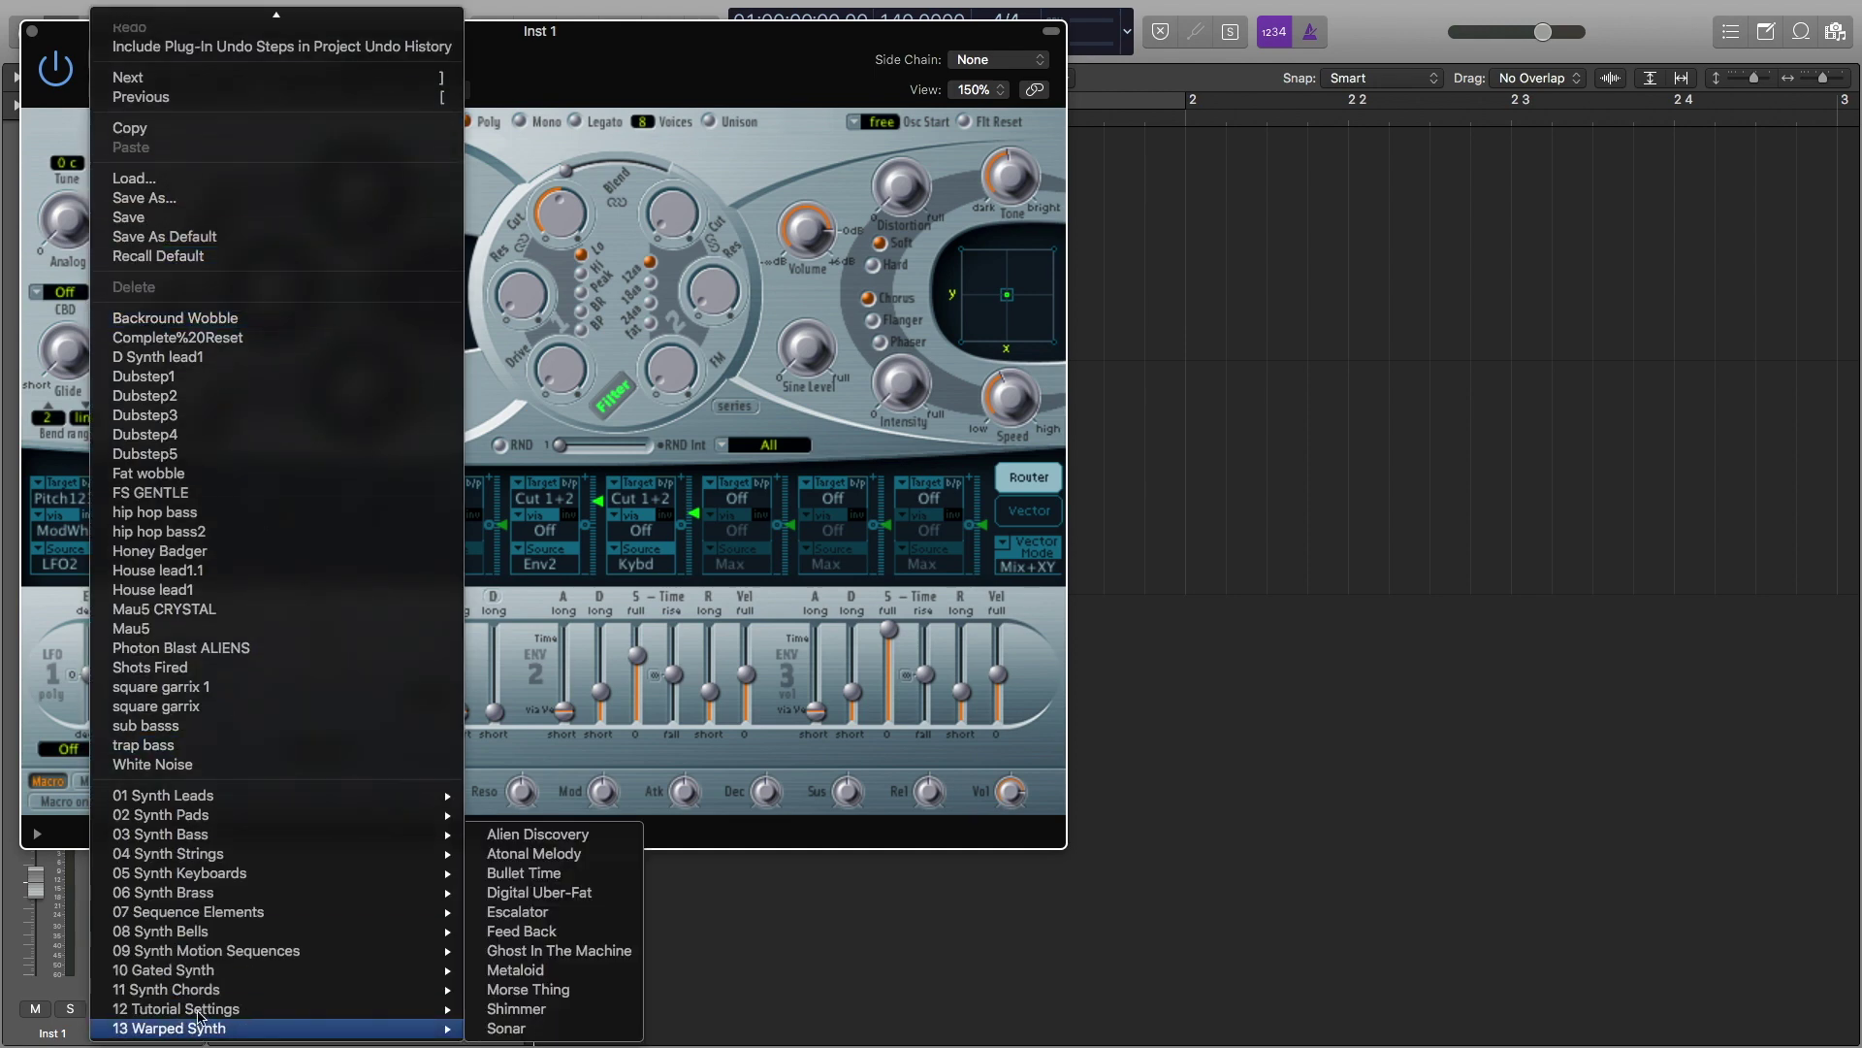
mouse_move(215, 1012)
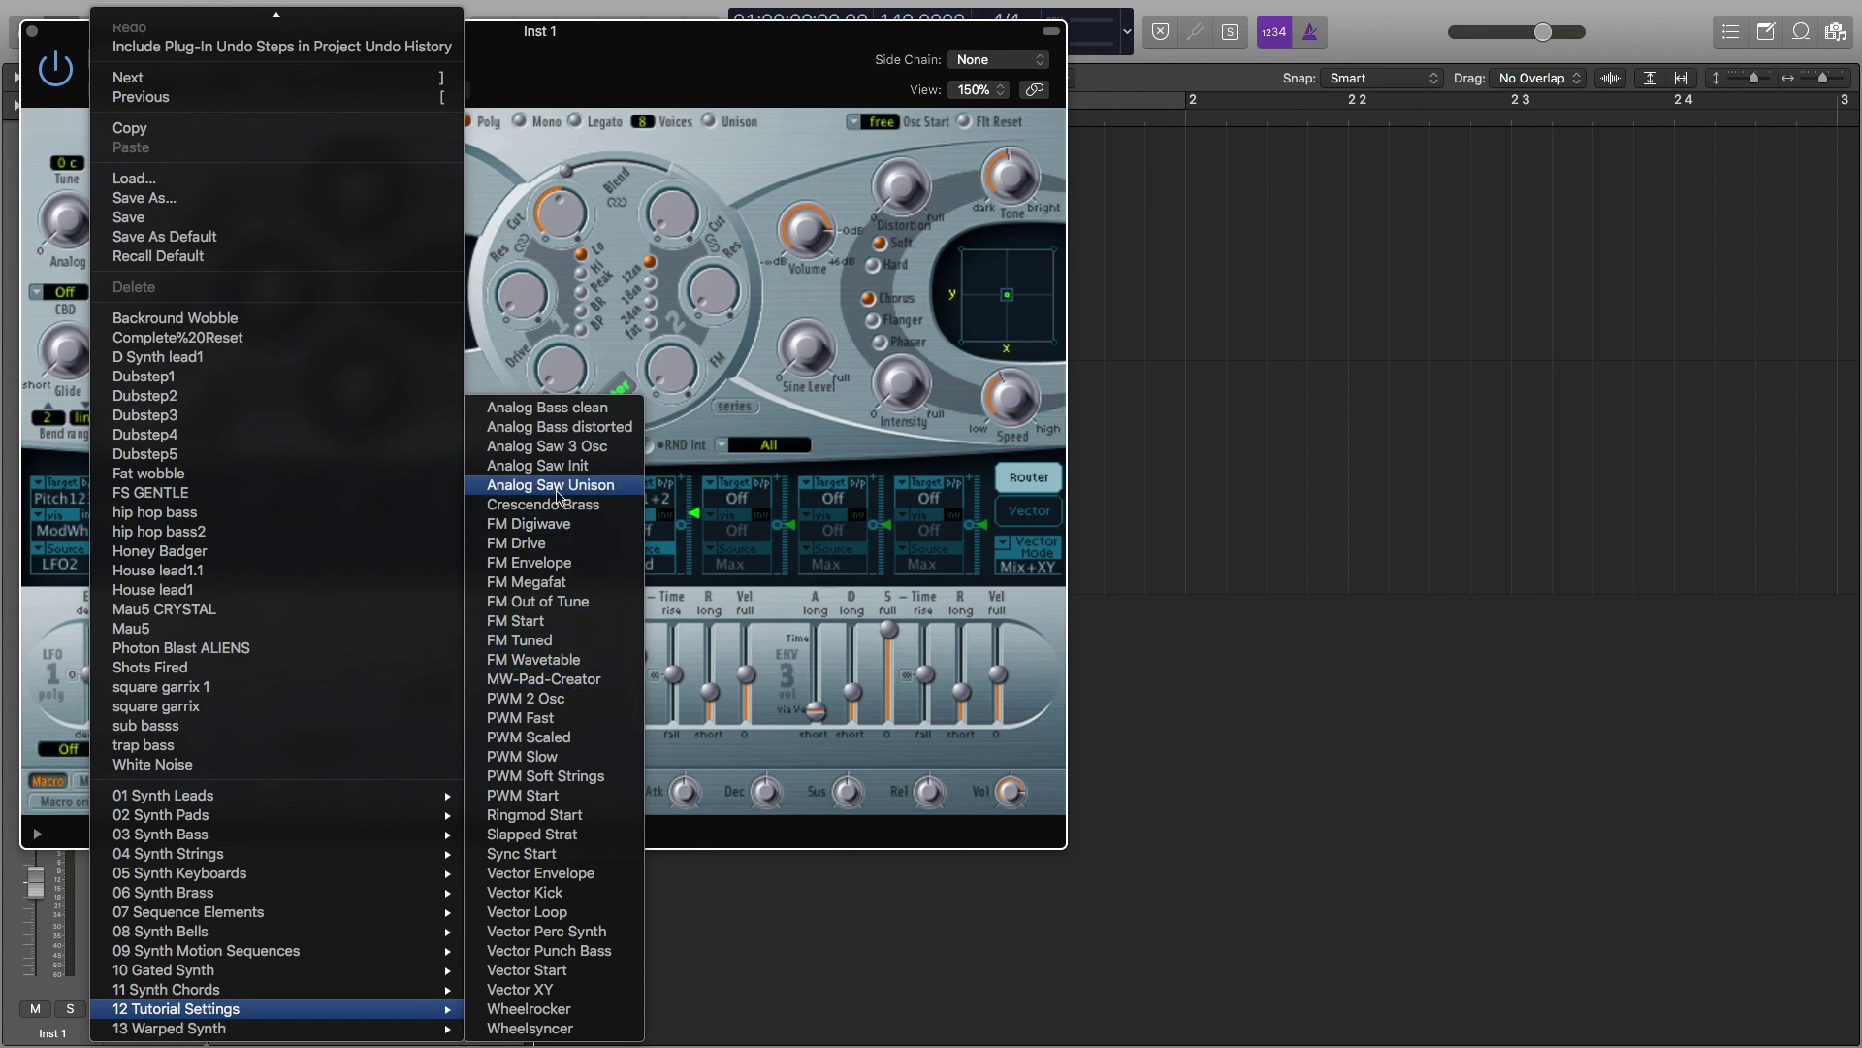
click(563, 465)
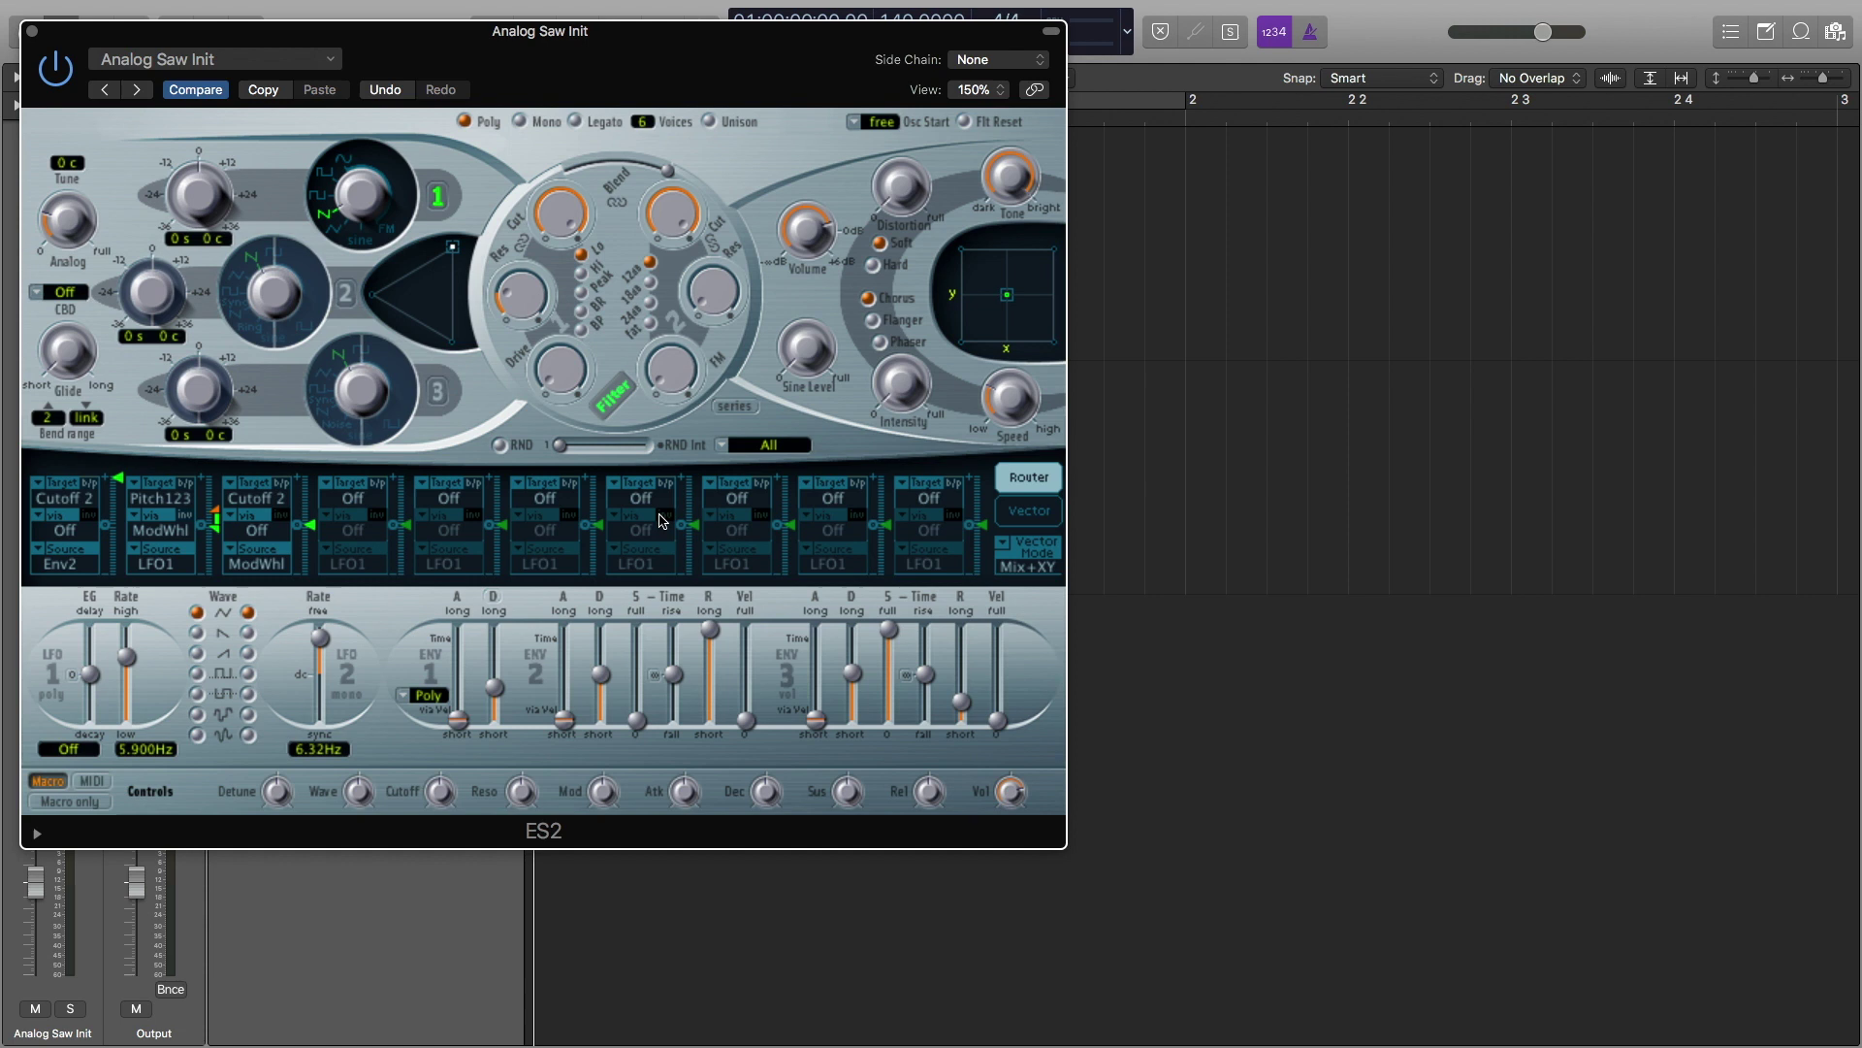
- With Musical Typing up, turn off oscillator 1, set oscillator 3 to Noise, and mix toward it
key(super+k)
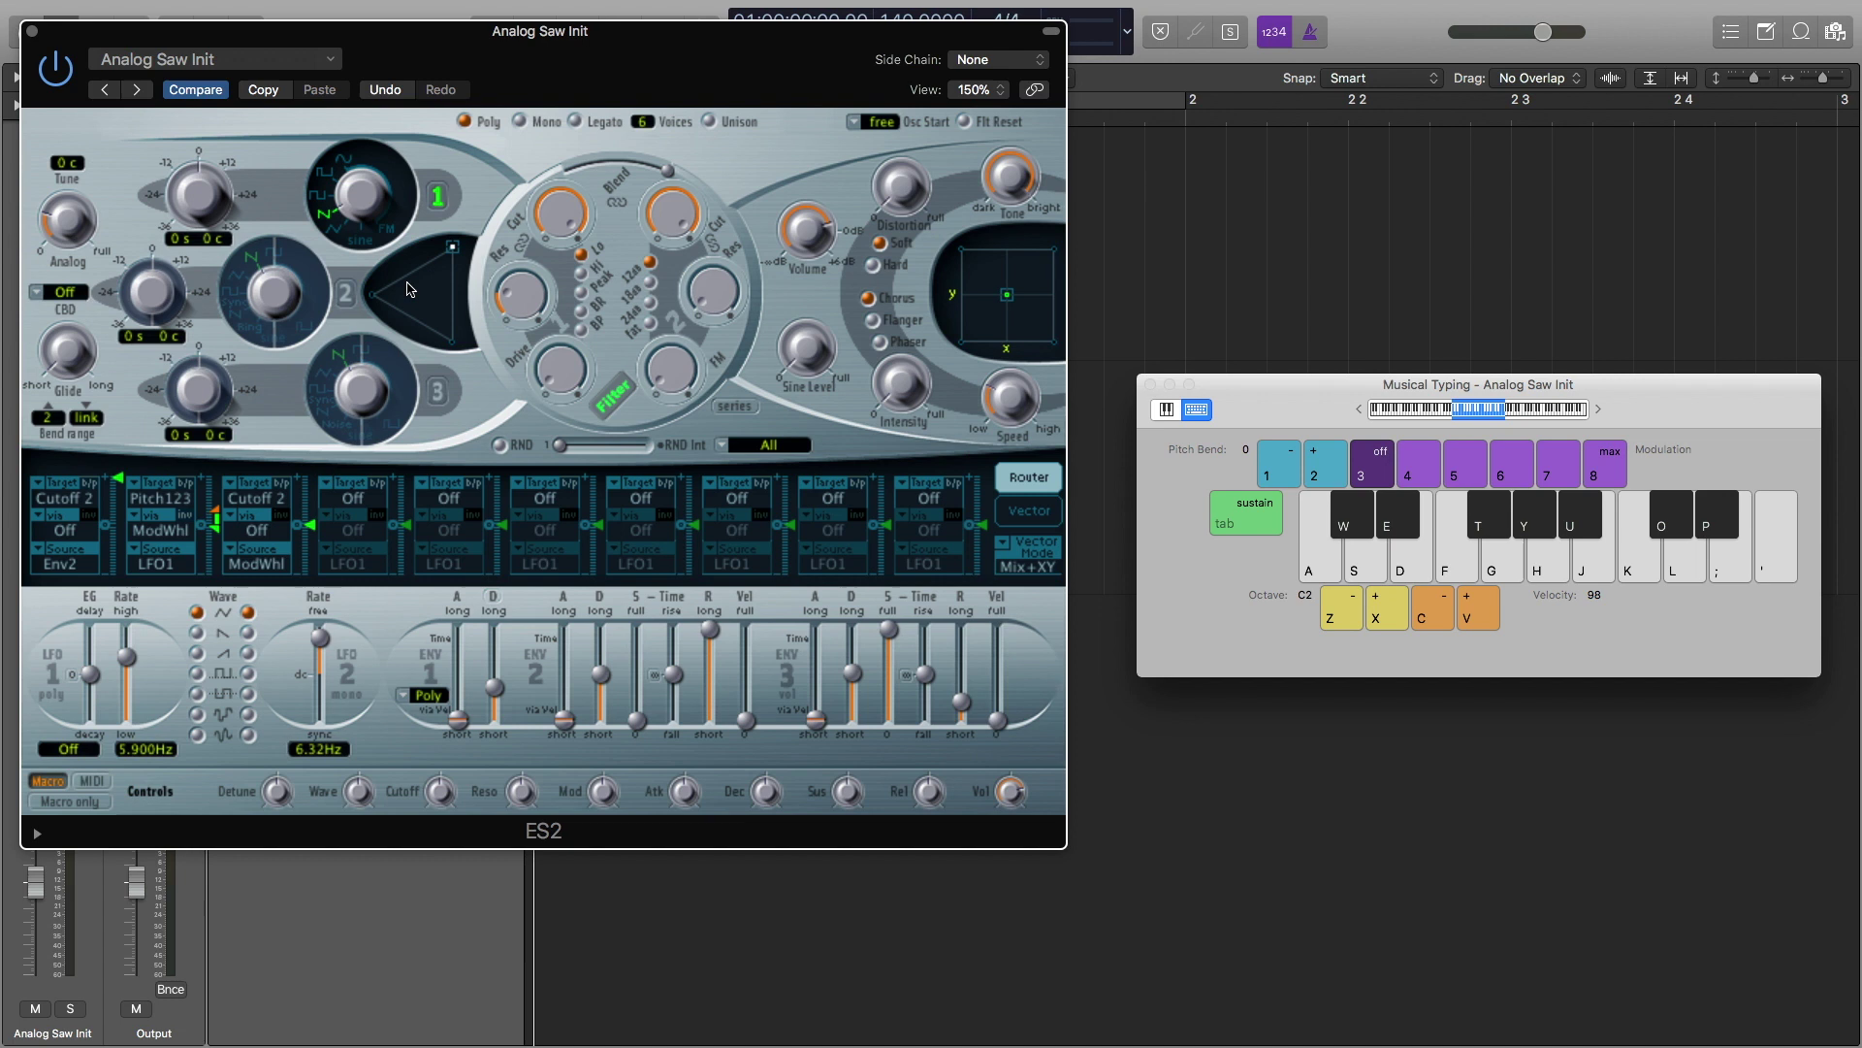
click(438, 197)
click(438, 392)
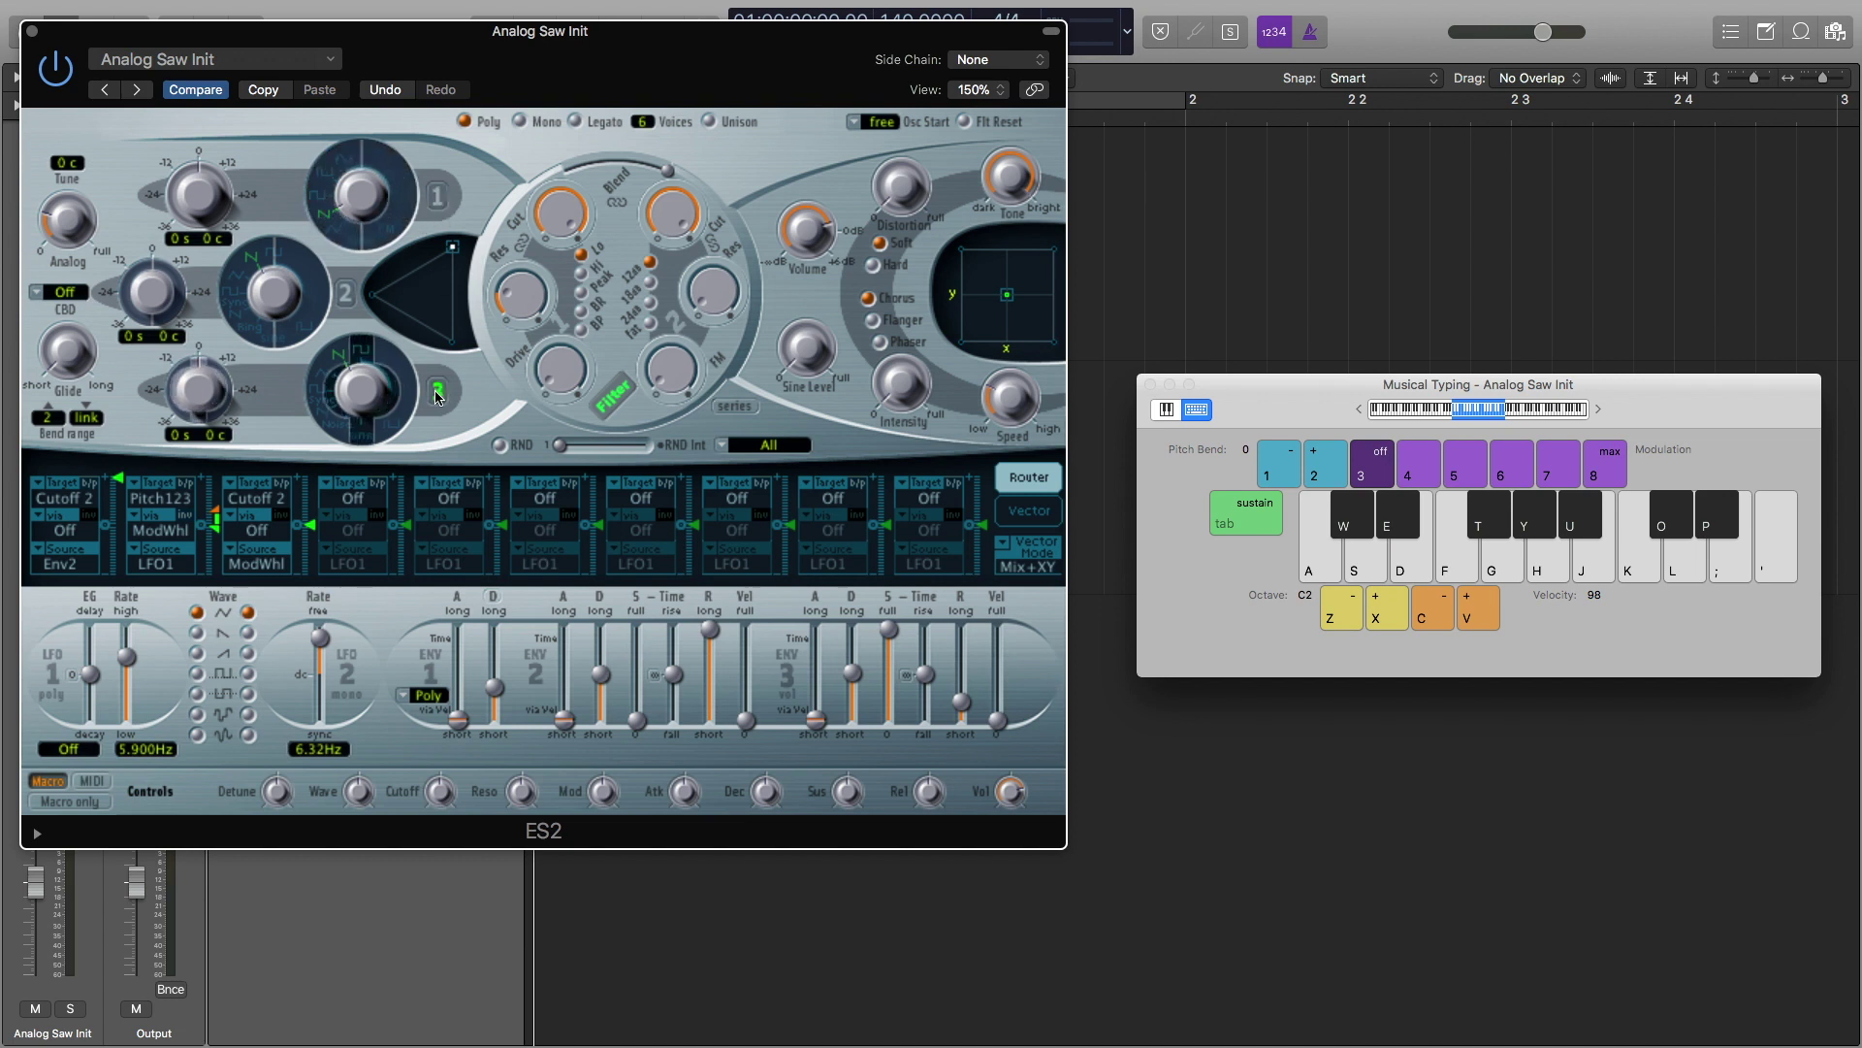
drag(355, 386, 355, 421)
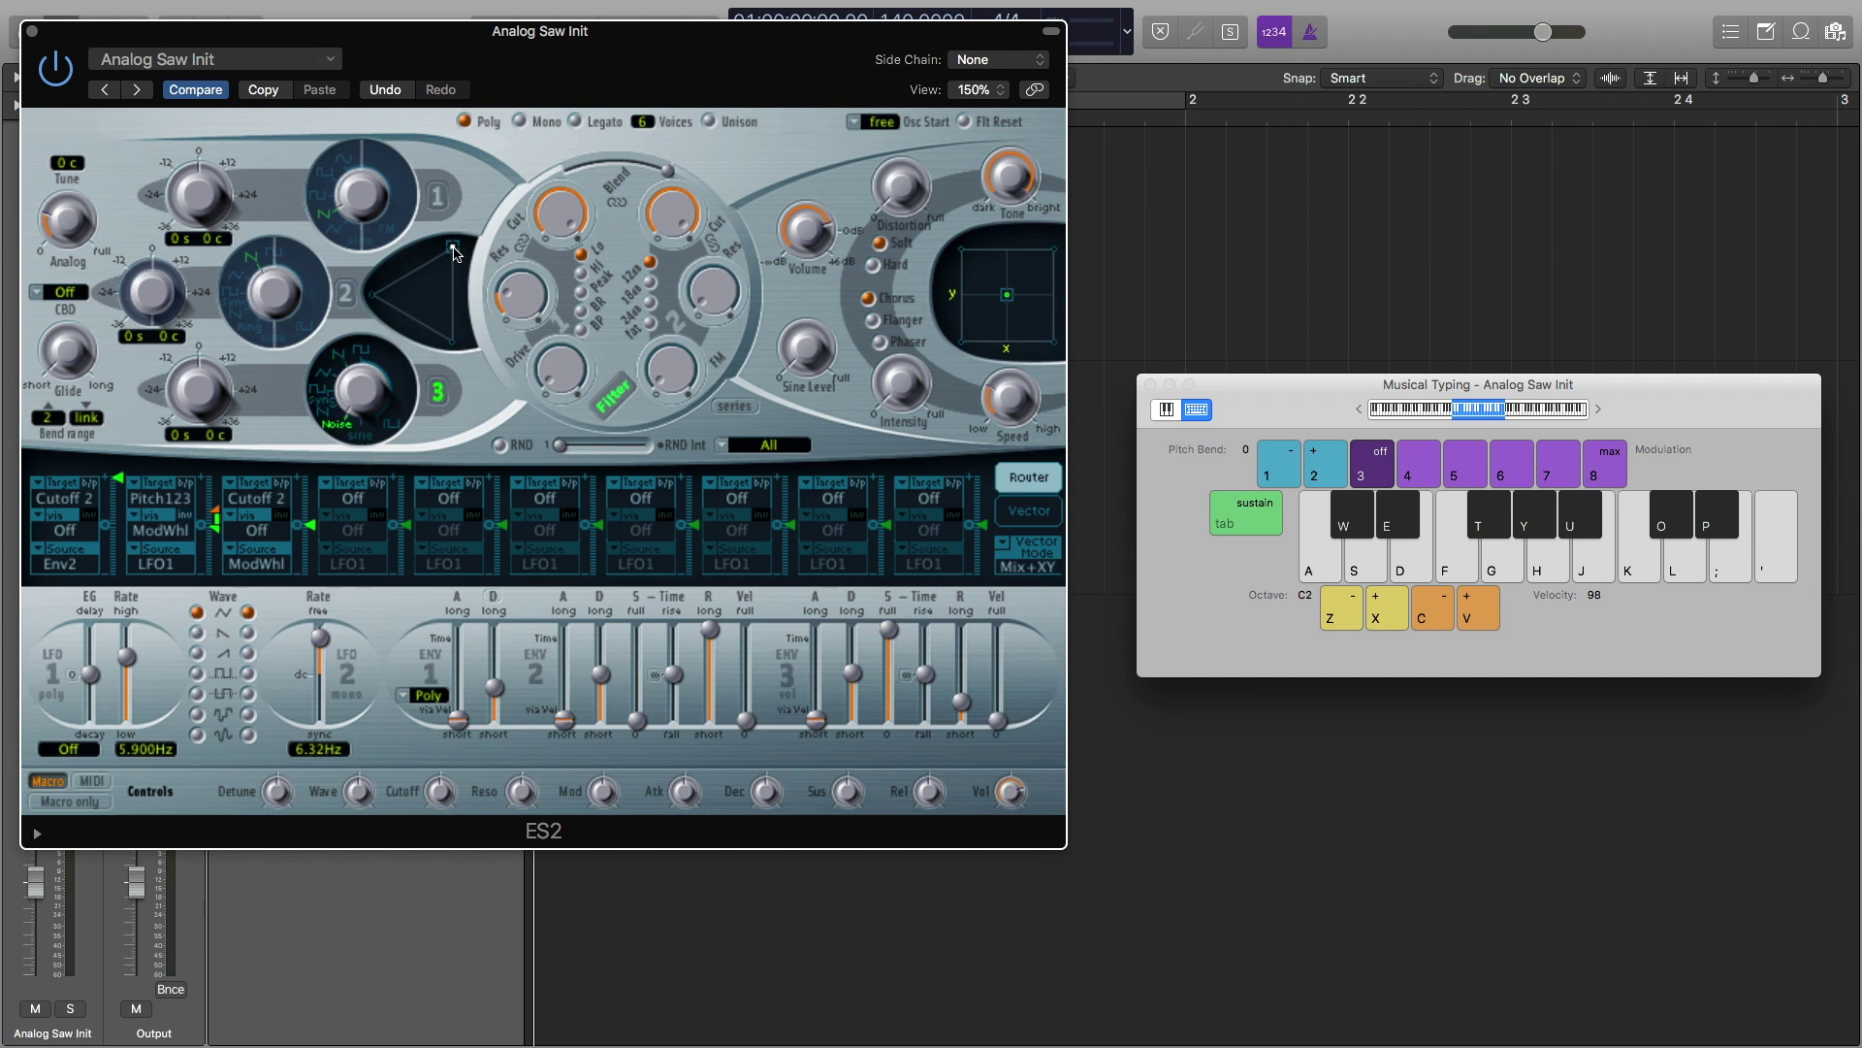
drag(452, 246, 517, 414)
key(f)
key(f)
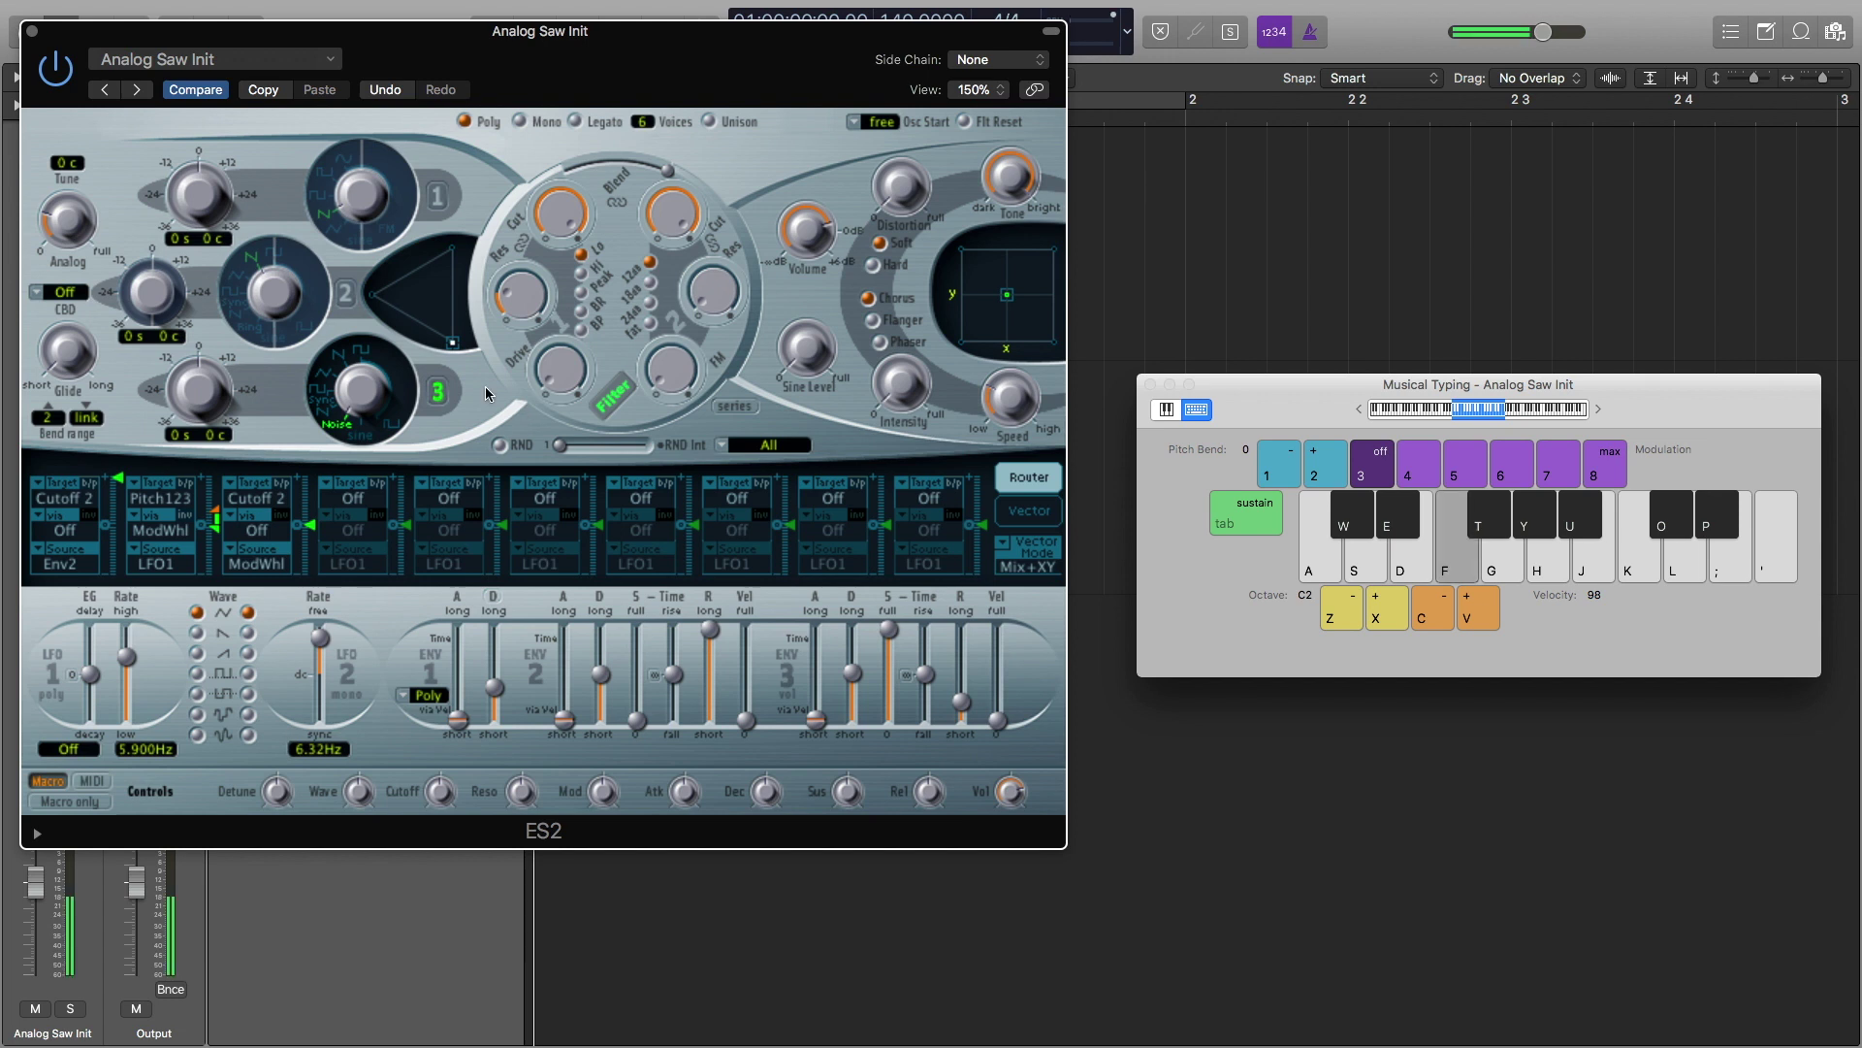
key(f)
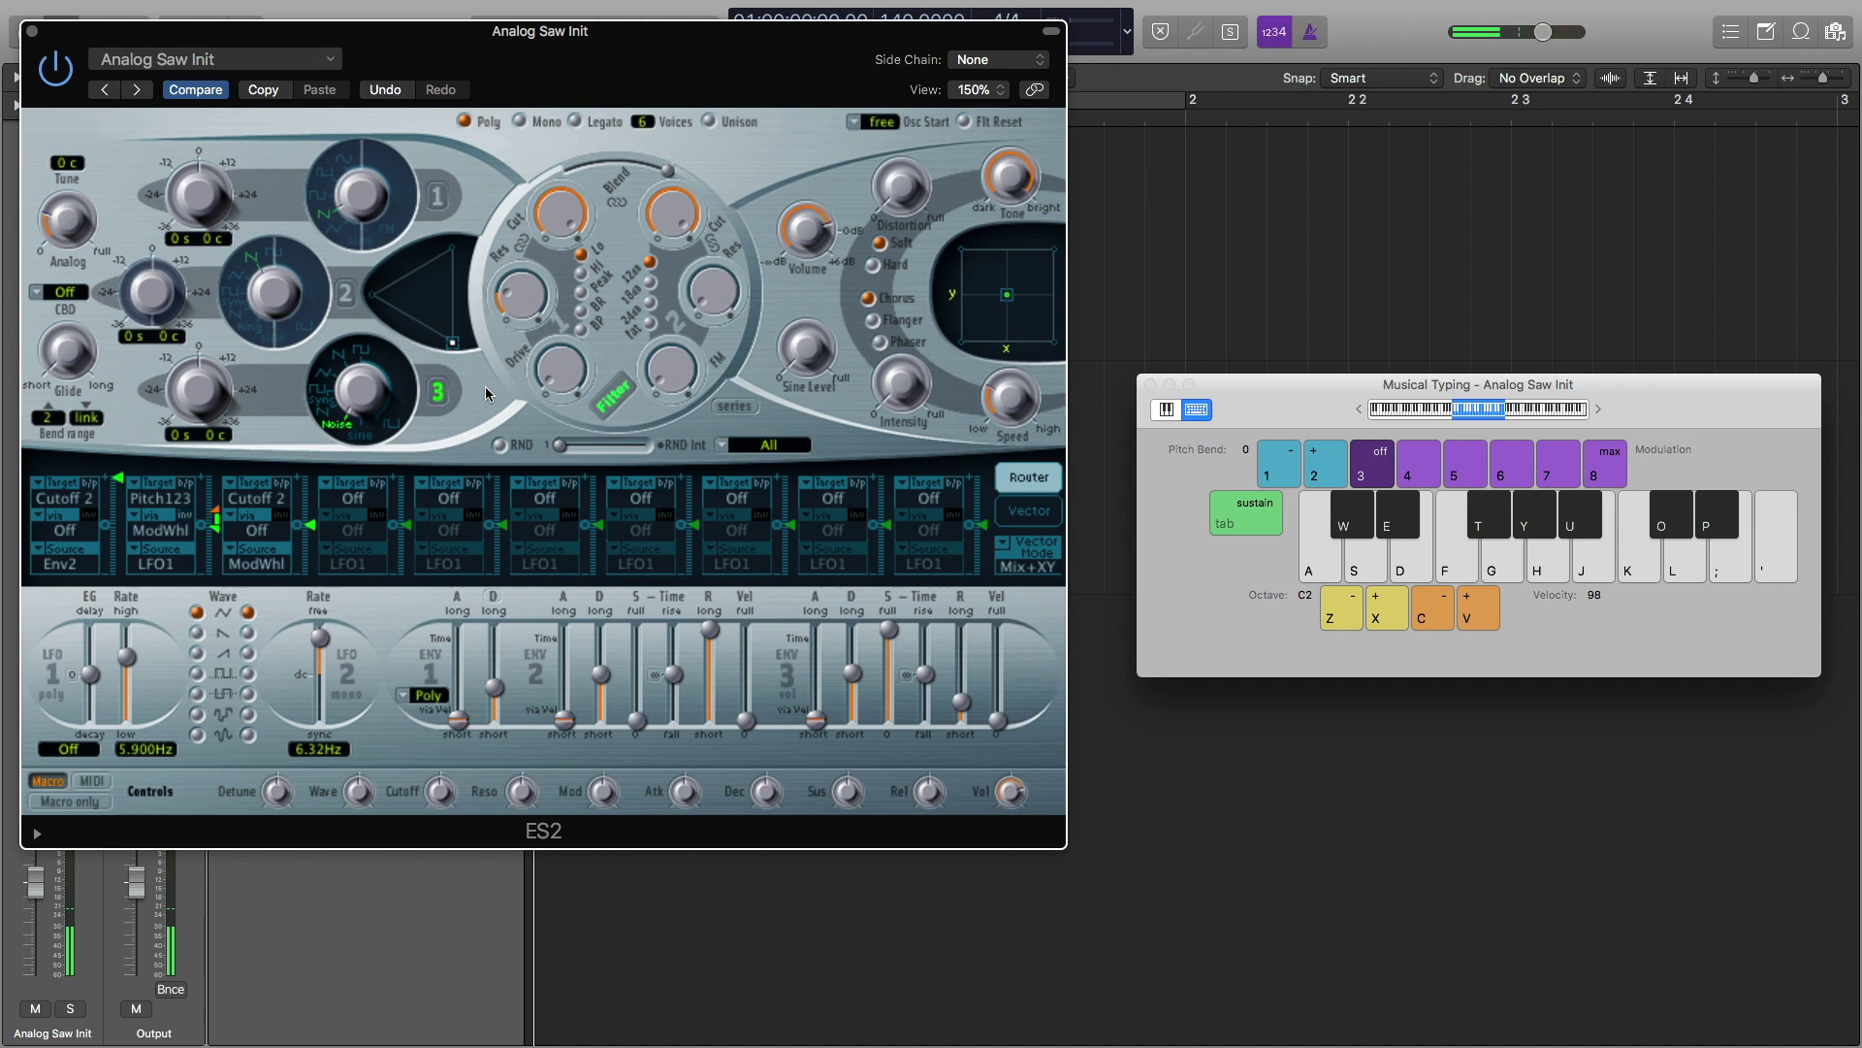
- Lower Envelope 3 sustain fully and shorten its decay to about 350 ms, auditioning each change
mouse_move(63, 222)
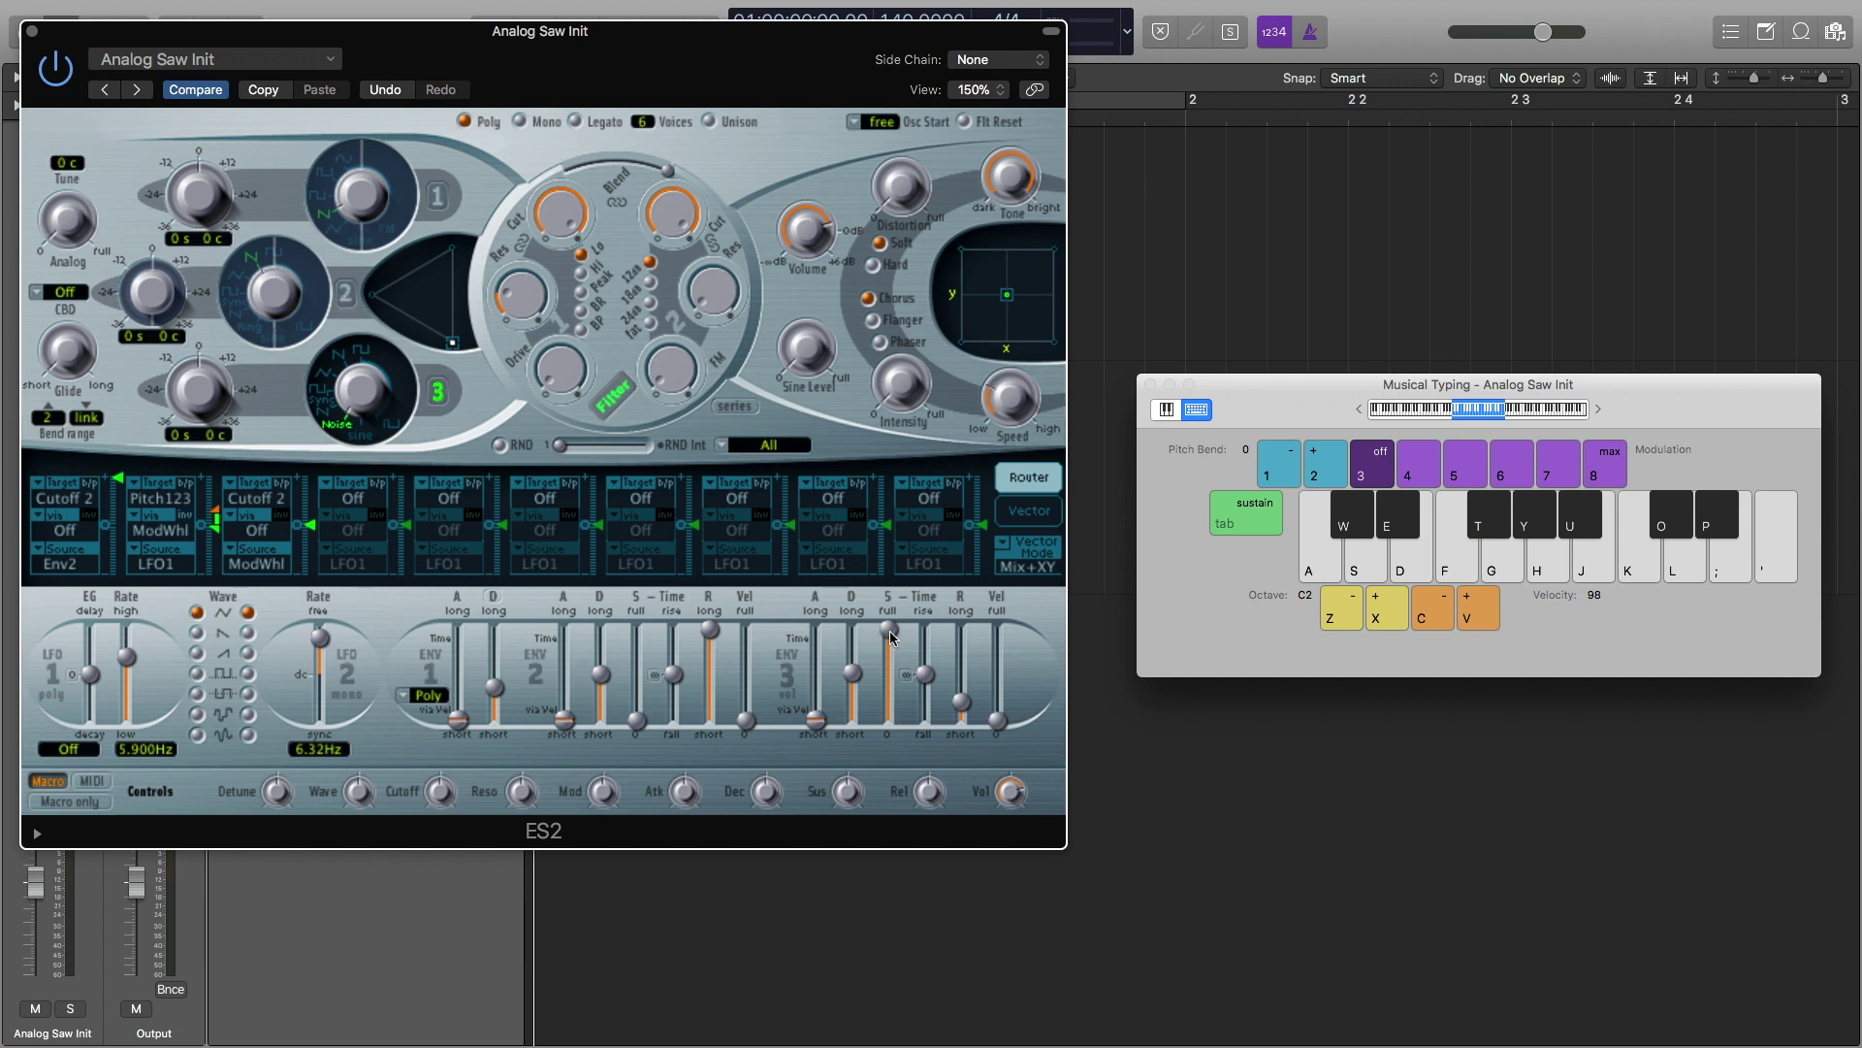
drag(893, 635, 910, 784)
key(f)
mouse_move(853, 679)
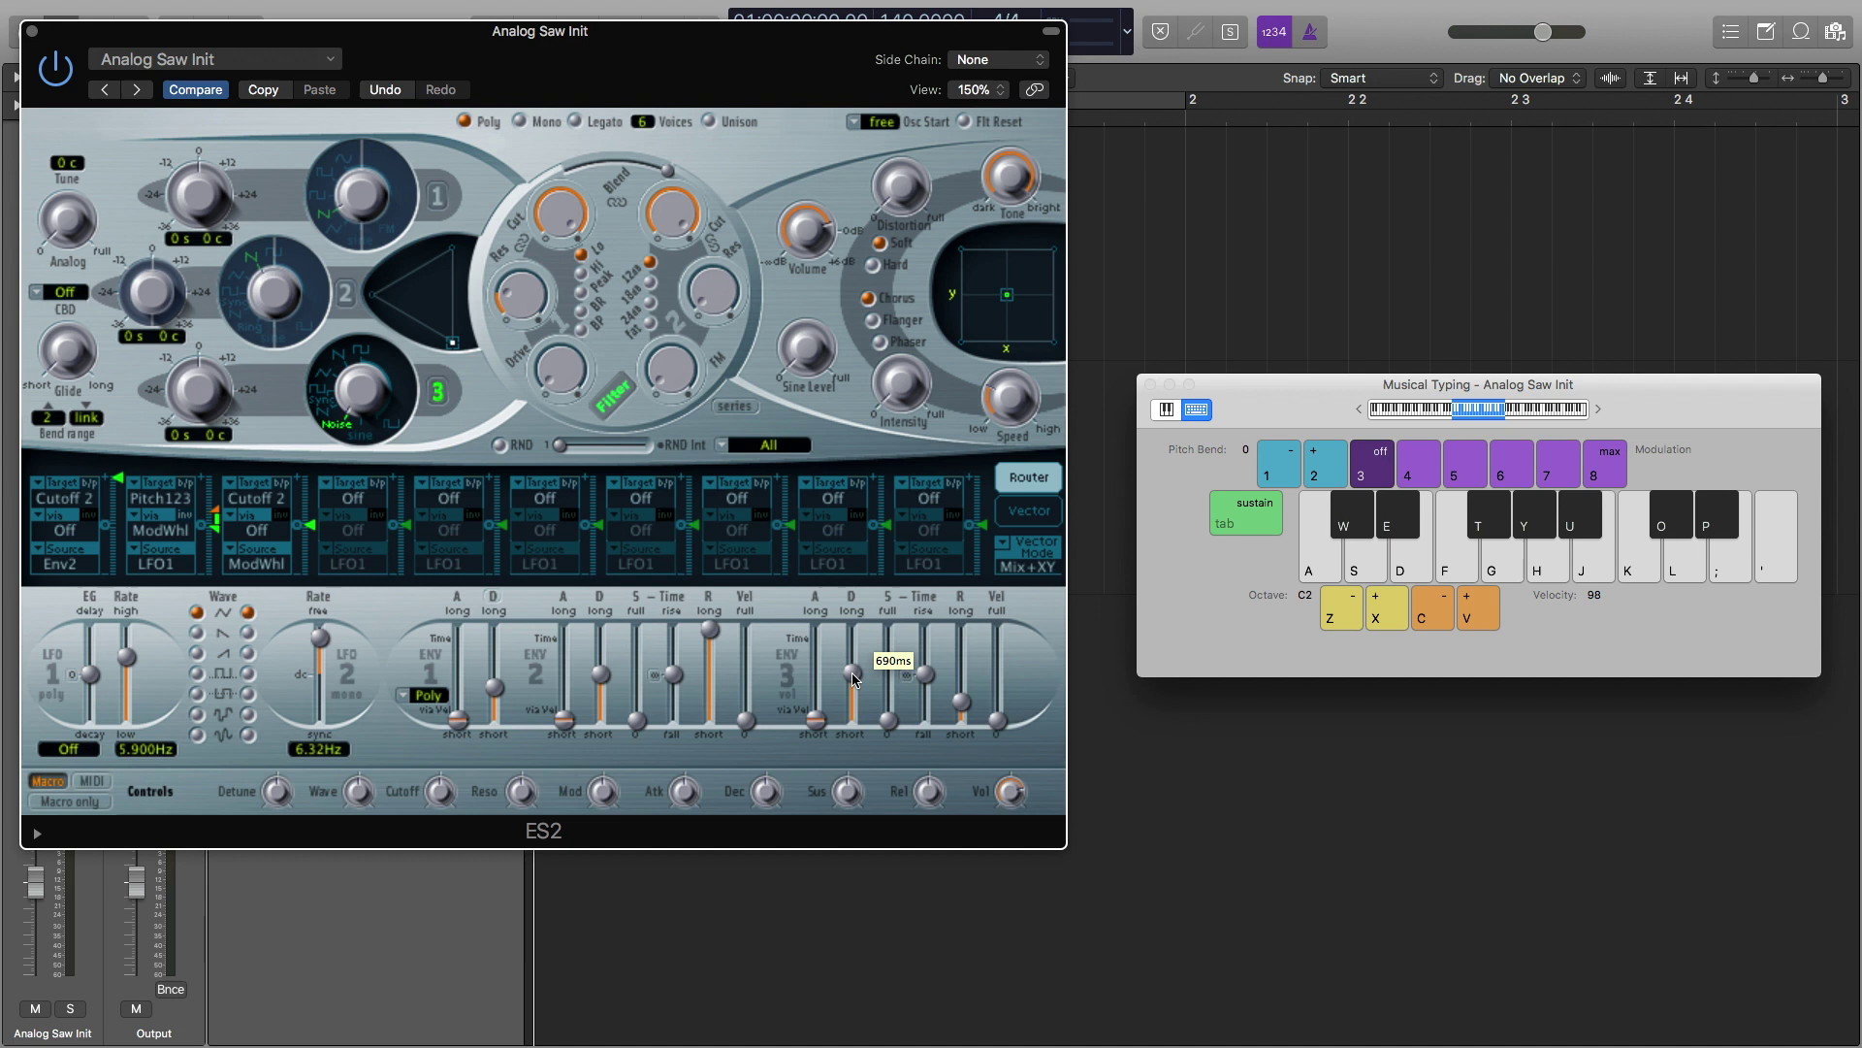
drag(853, 679, 855, 695)
key(f)
key(f)
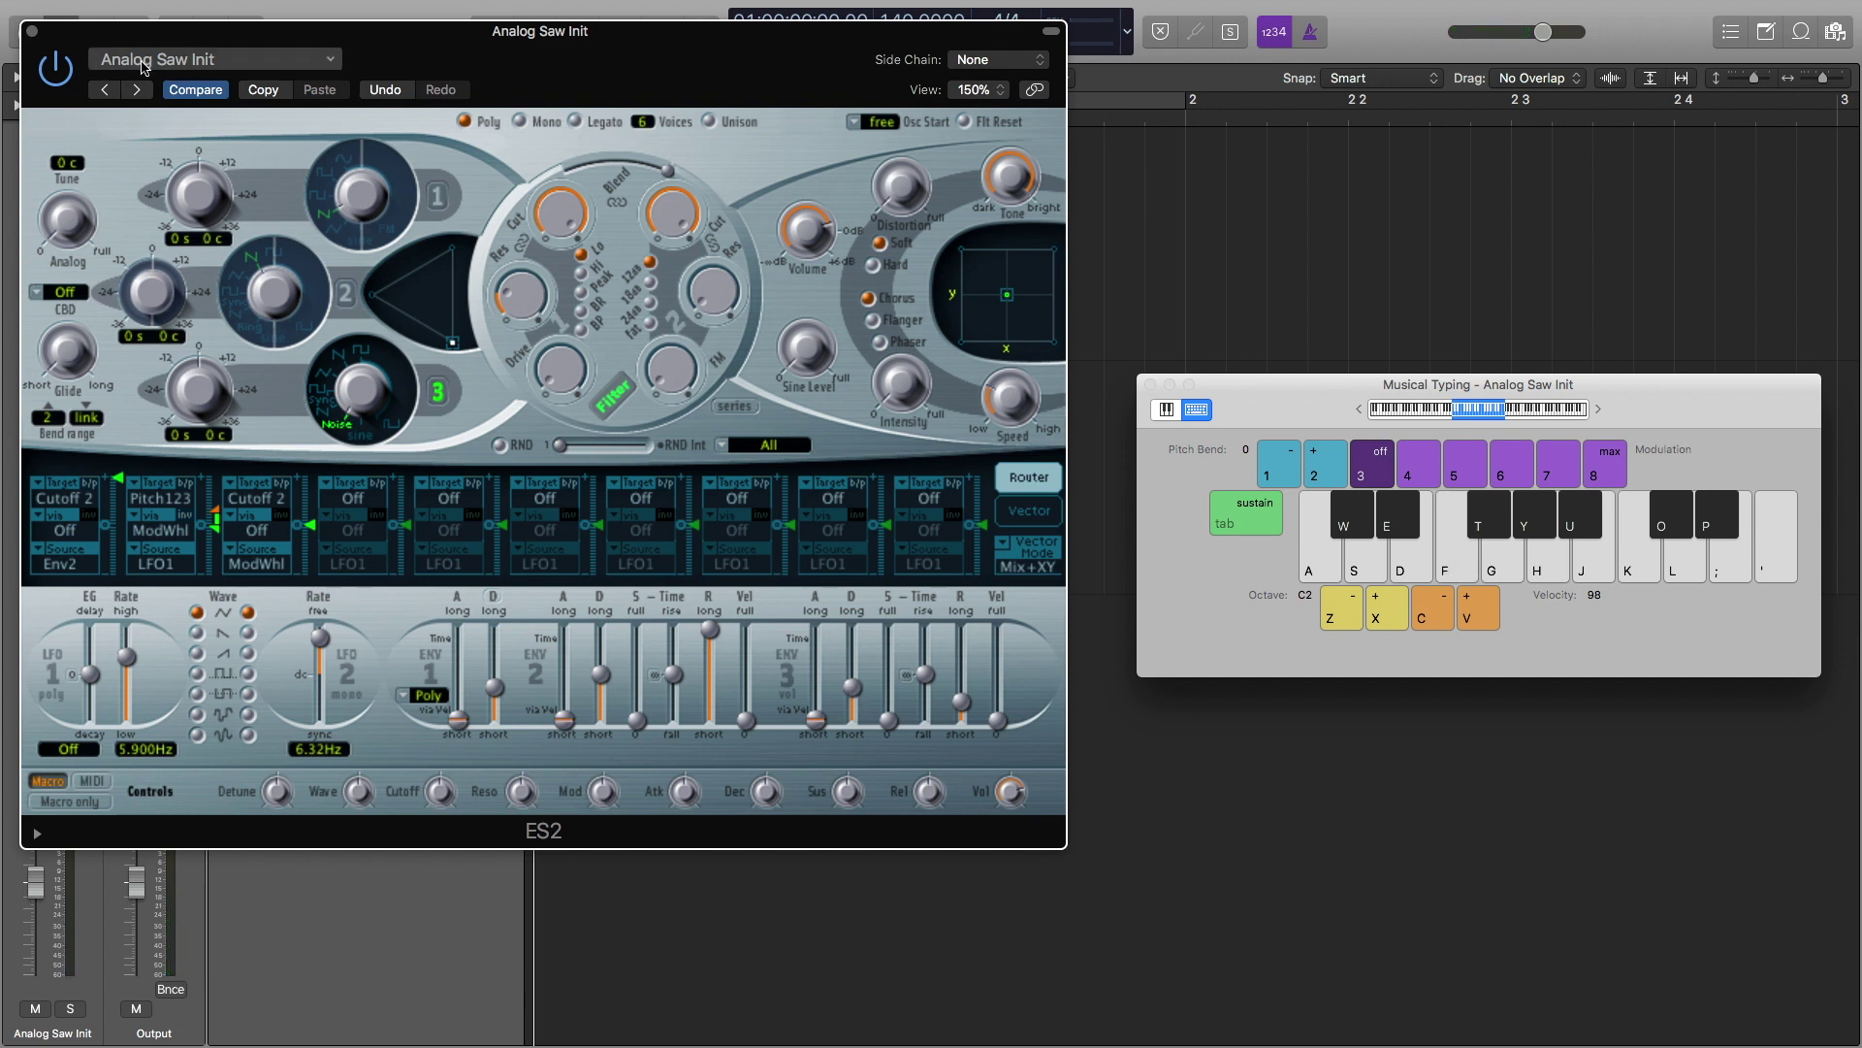
- Add a Channel EQ with a 48dB/Oct low cut near 186 Hz and +4.5 dB at 1960 Hz
click(34, 35)
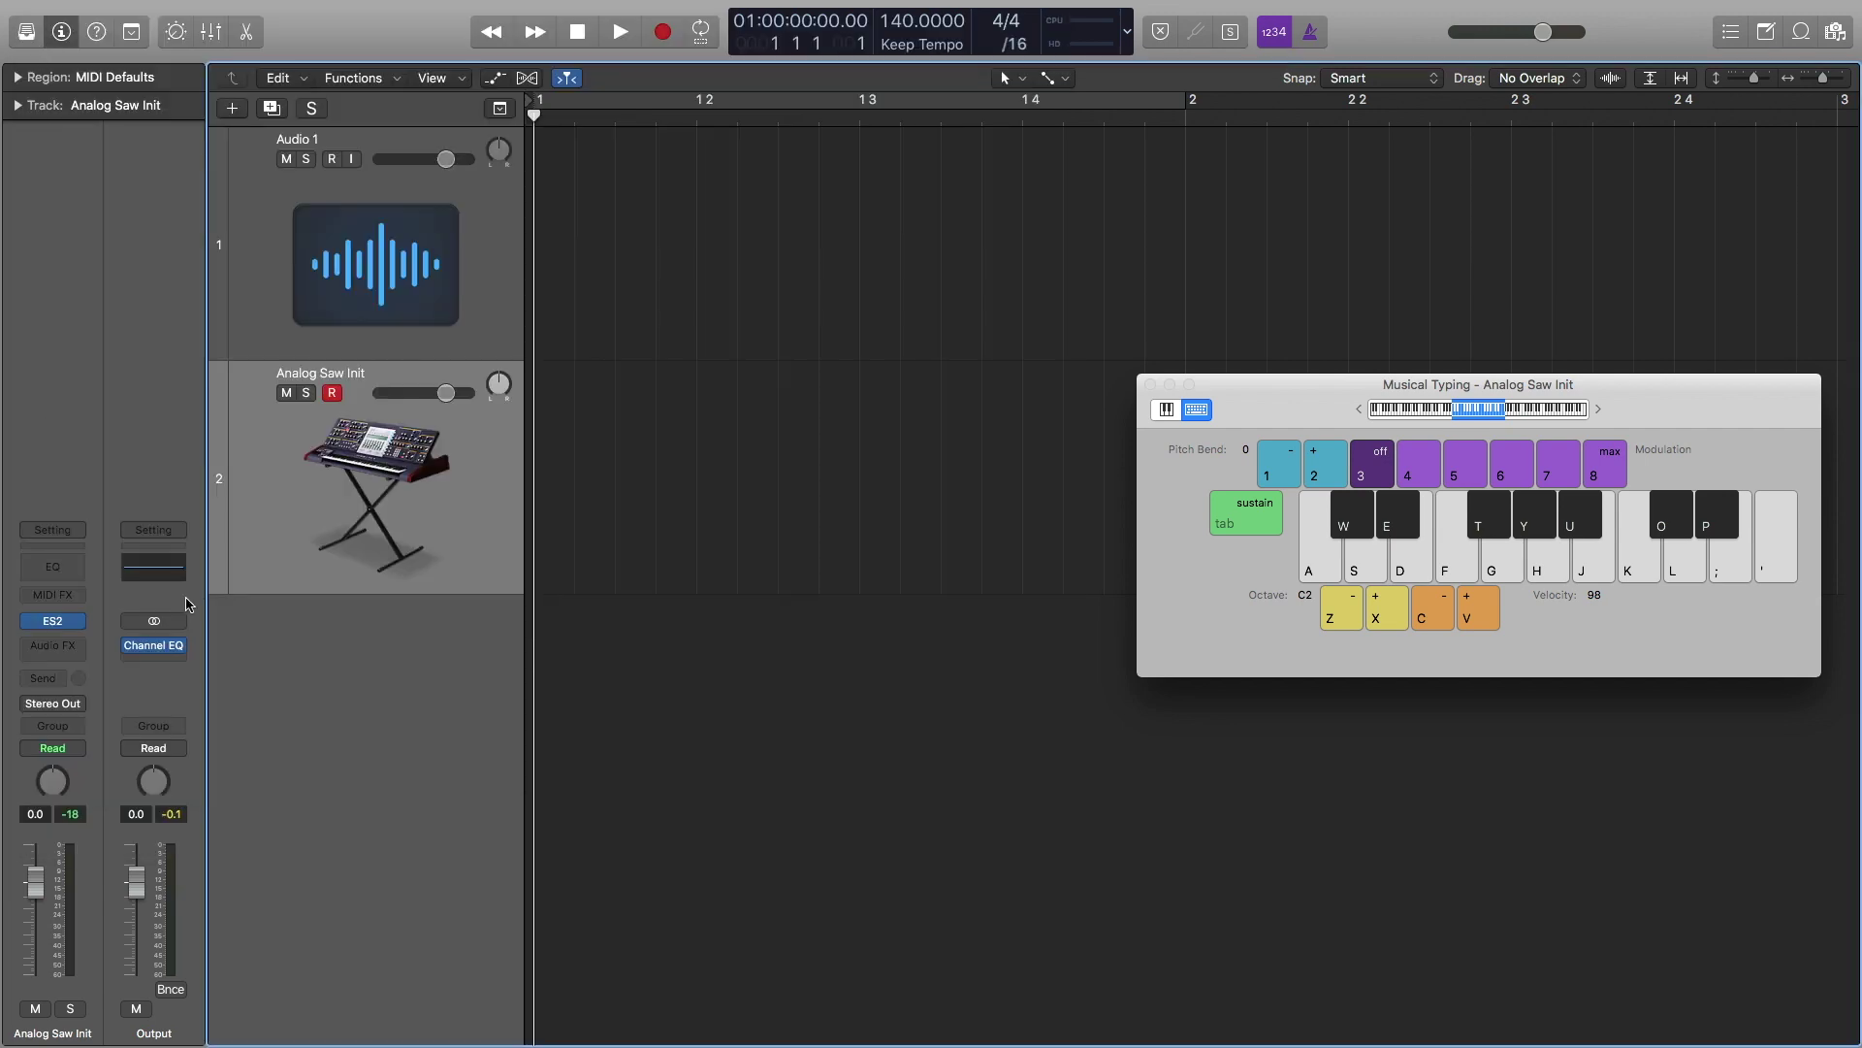
click(55, 572)
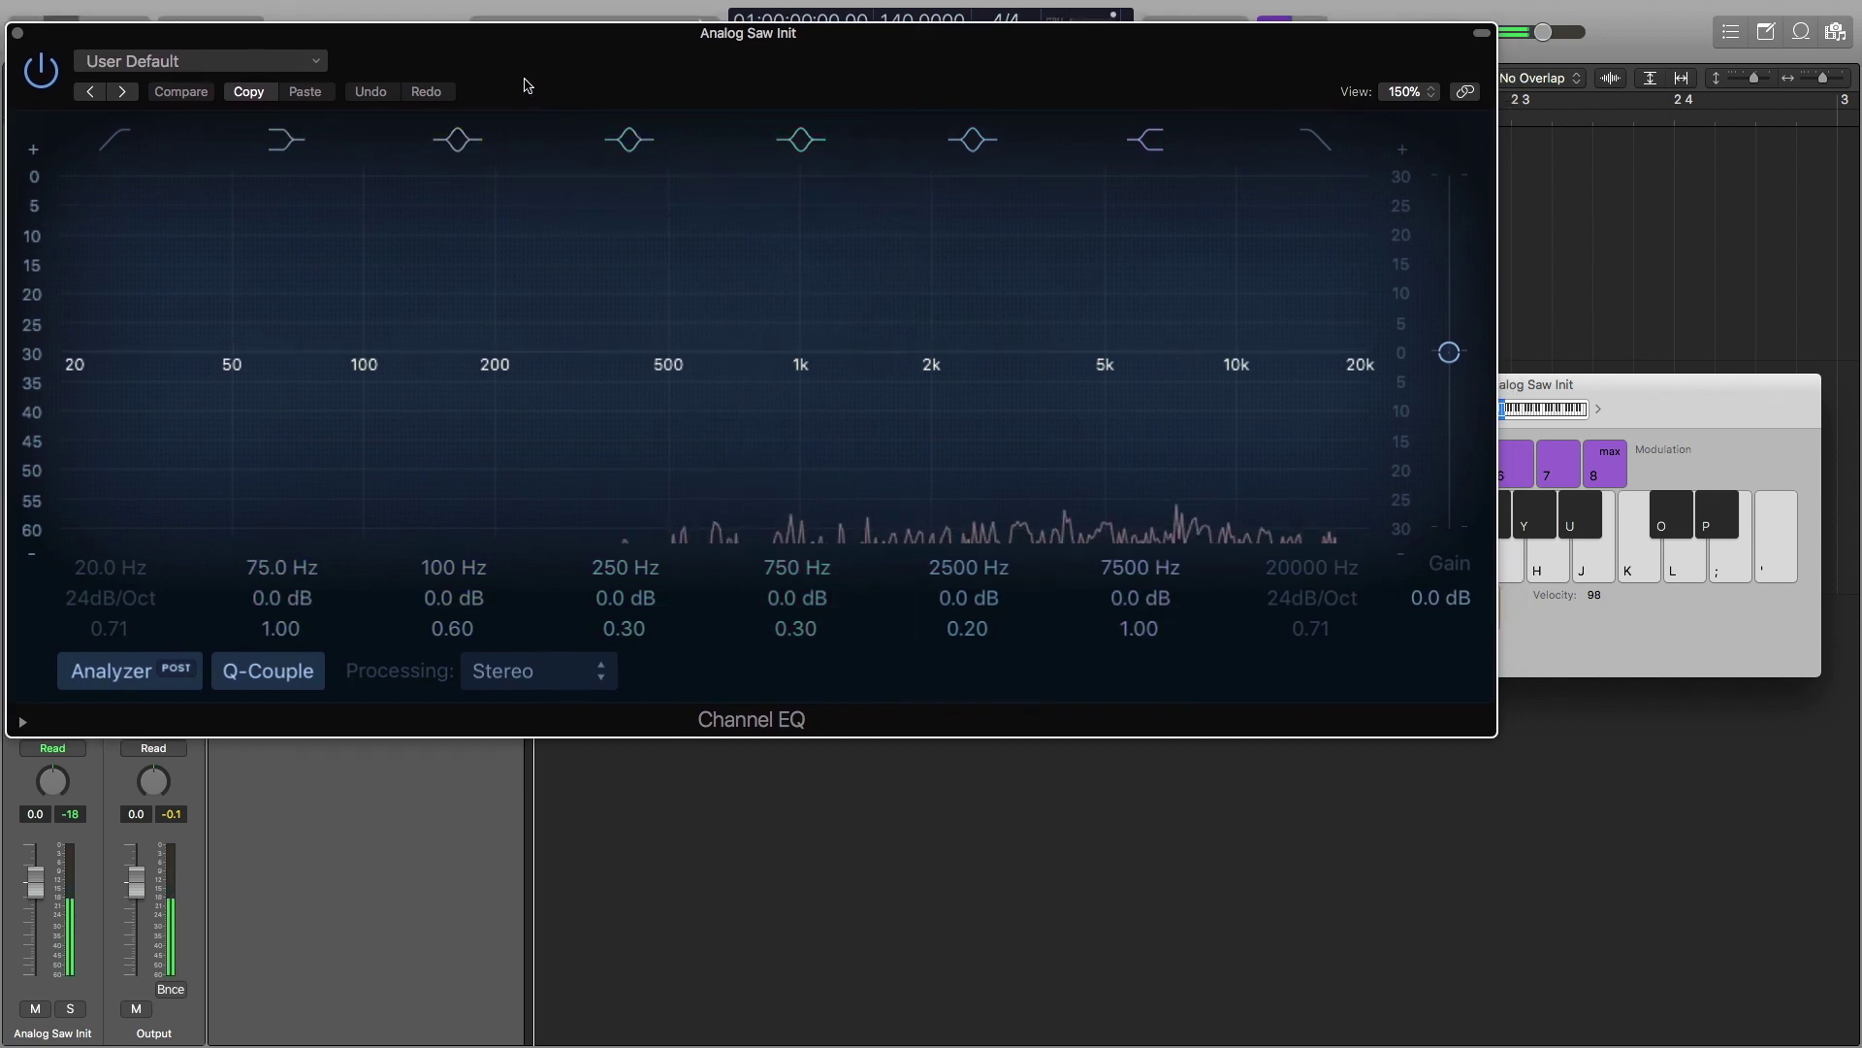
click(115, 145)
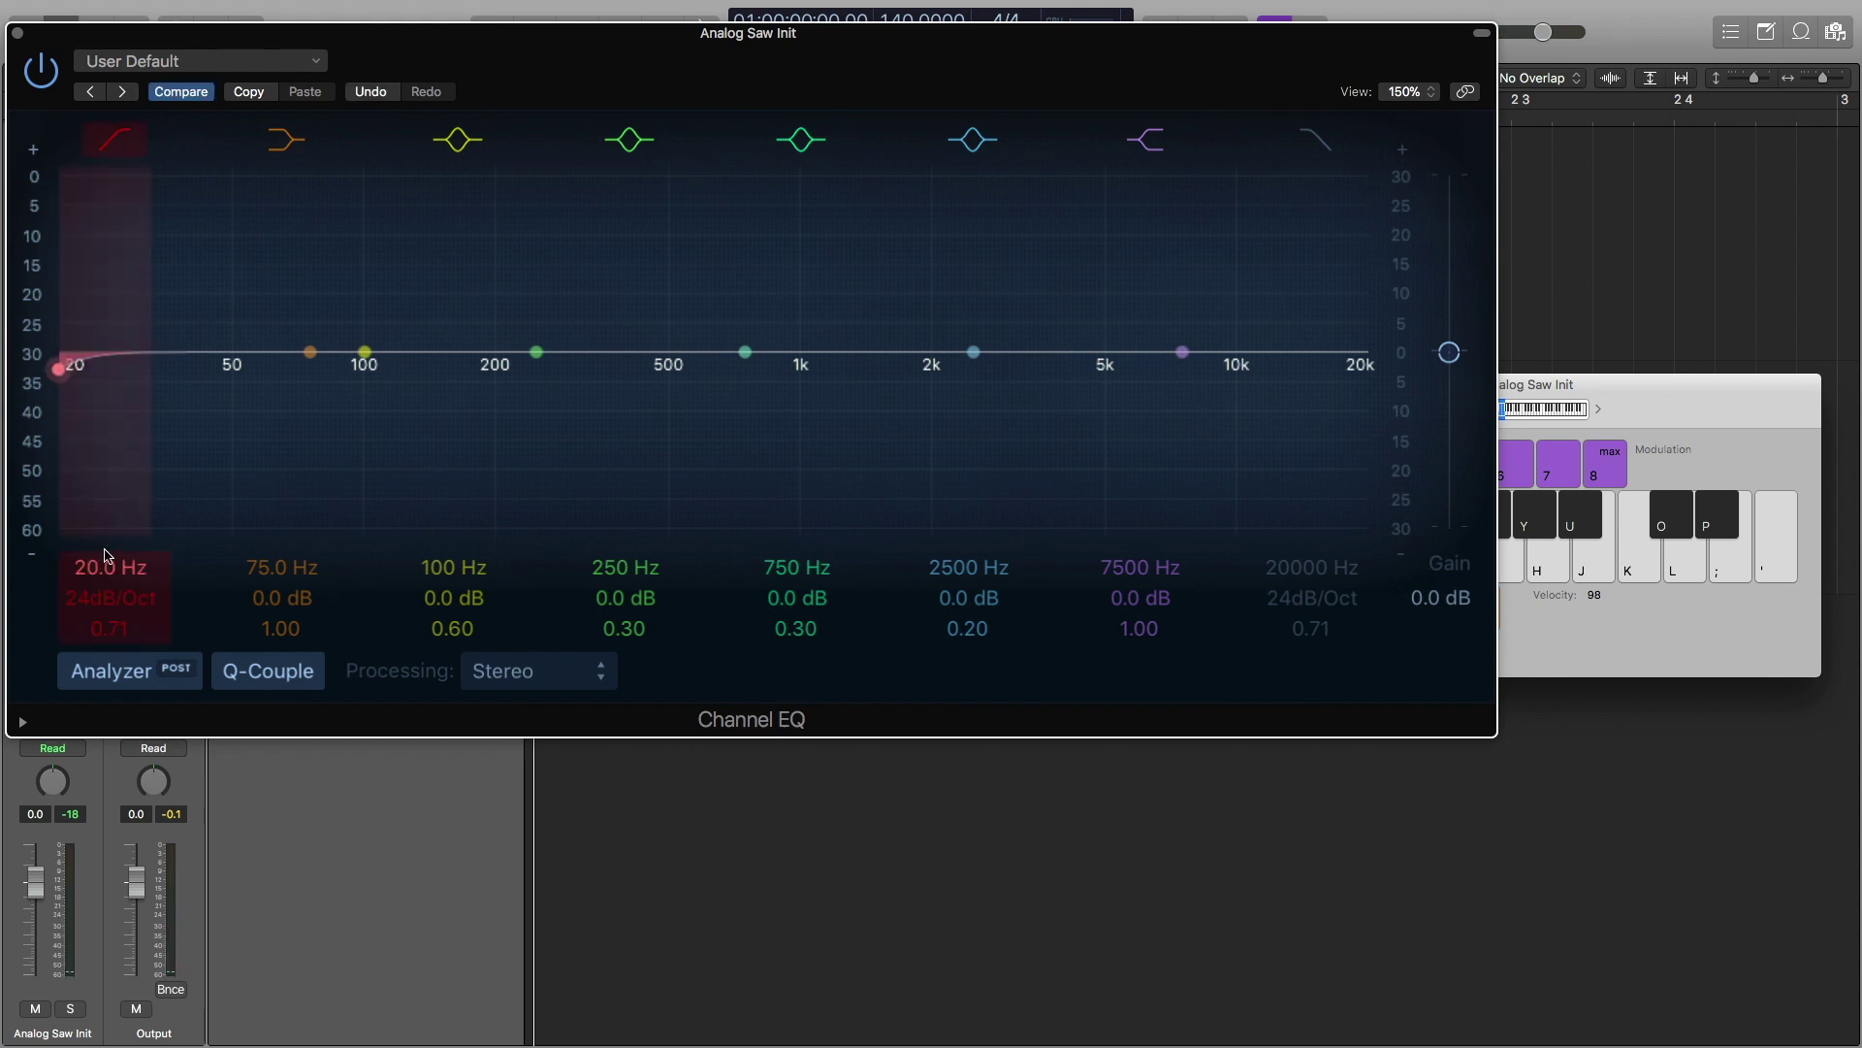
drag(58, 368, 482, 369)
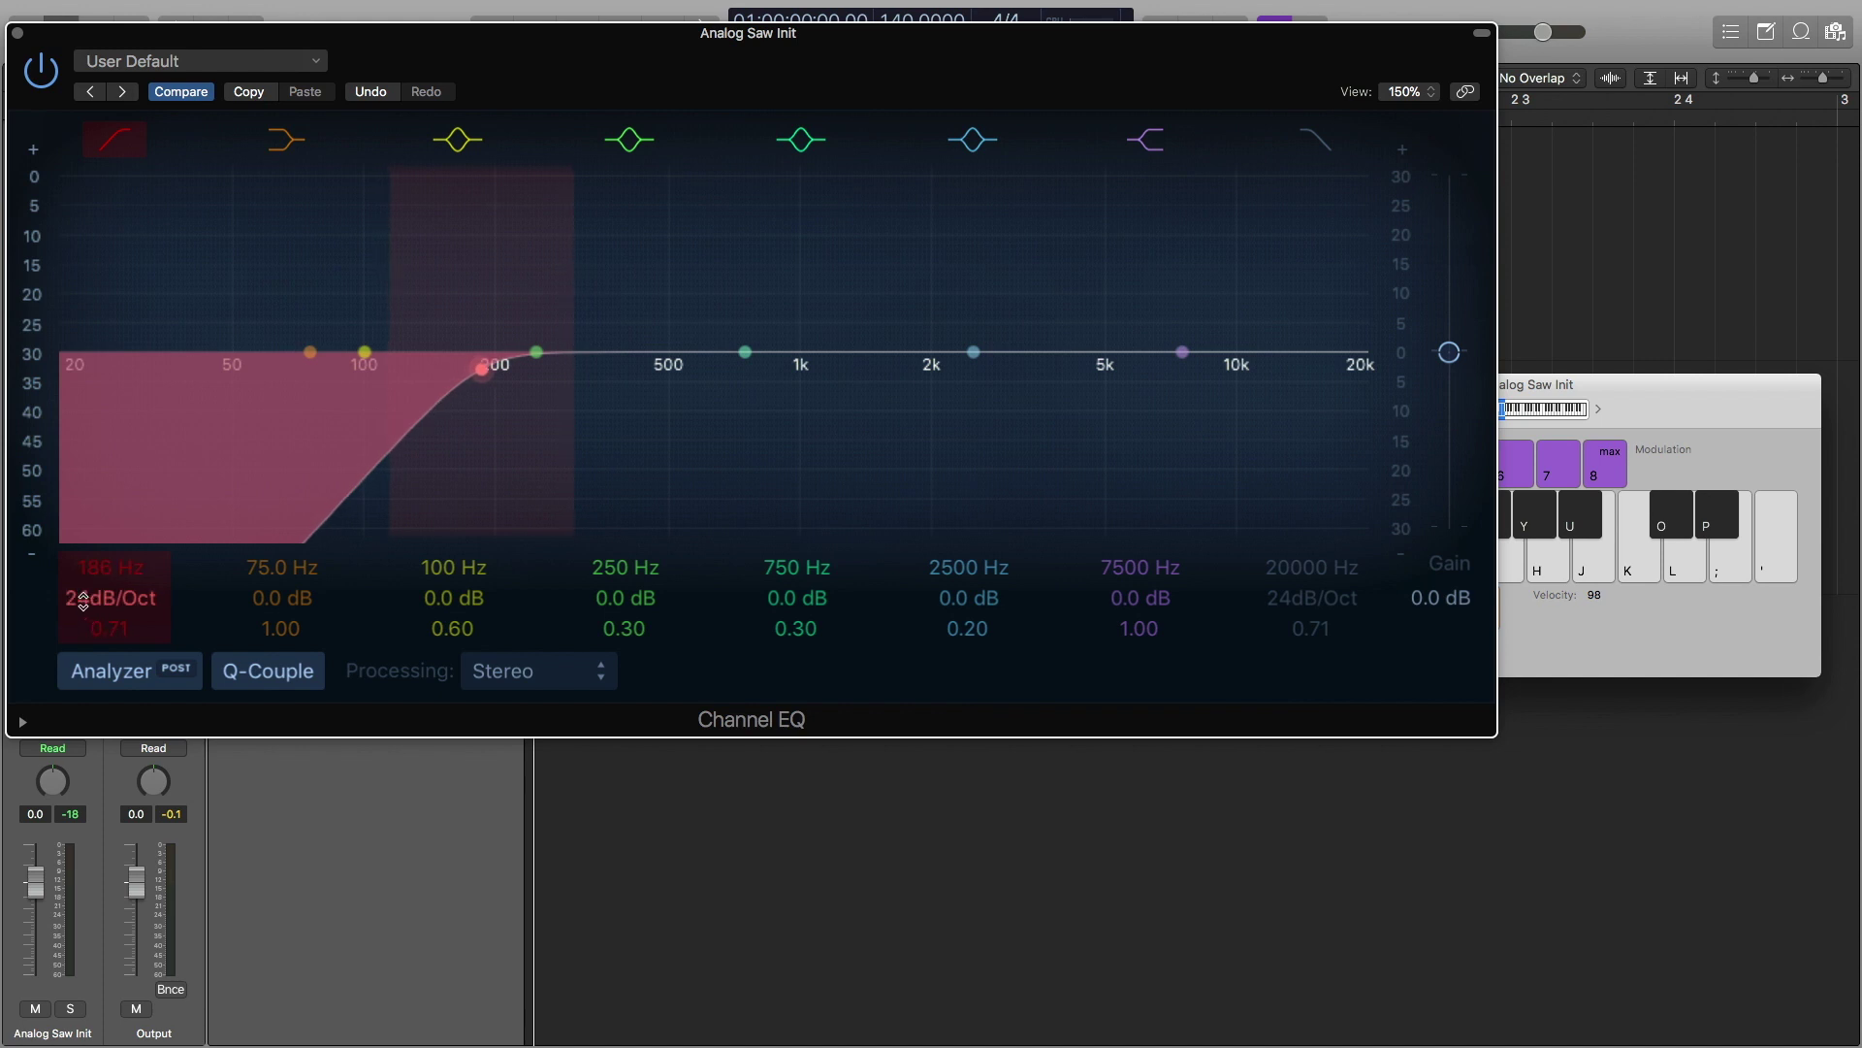
drag(82, 602, 82, 587)
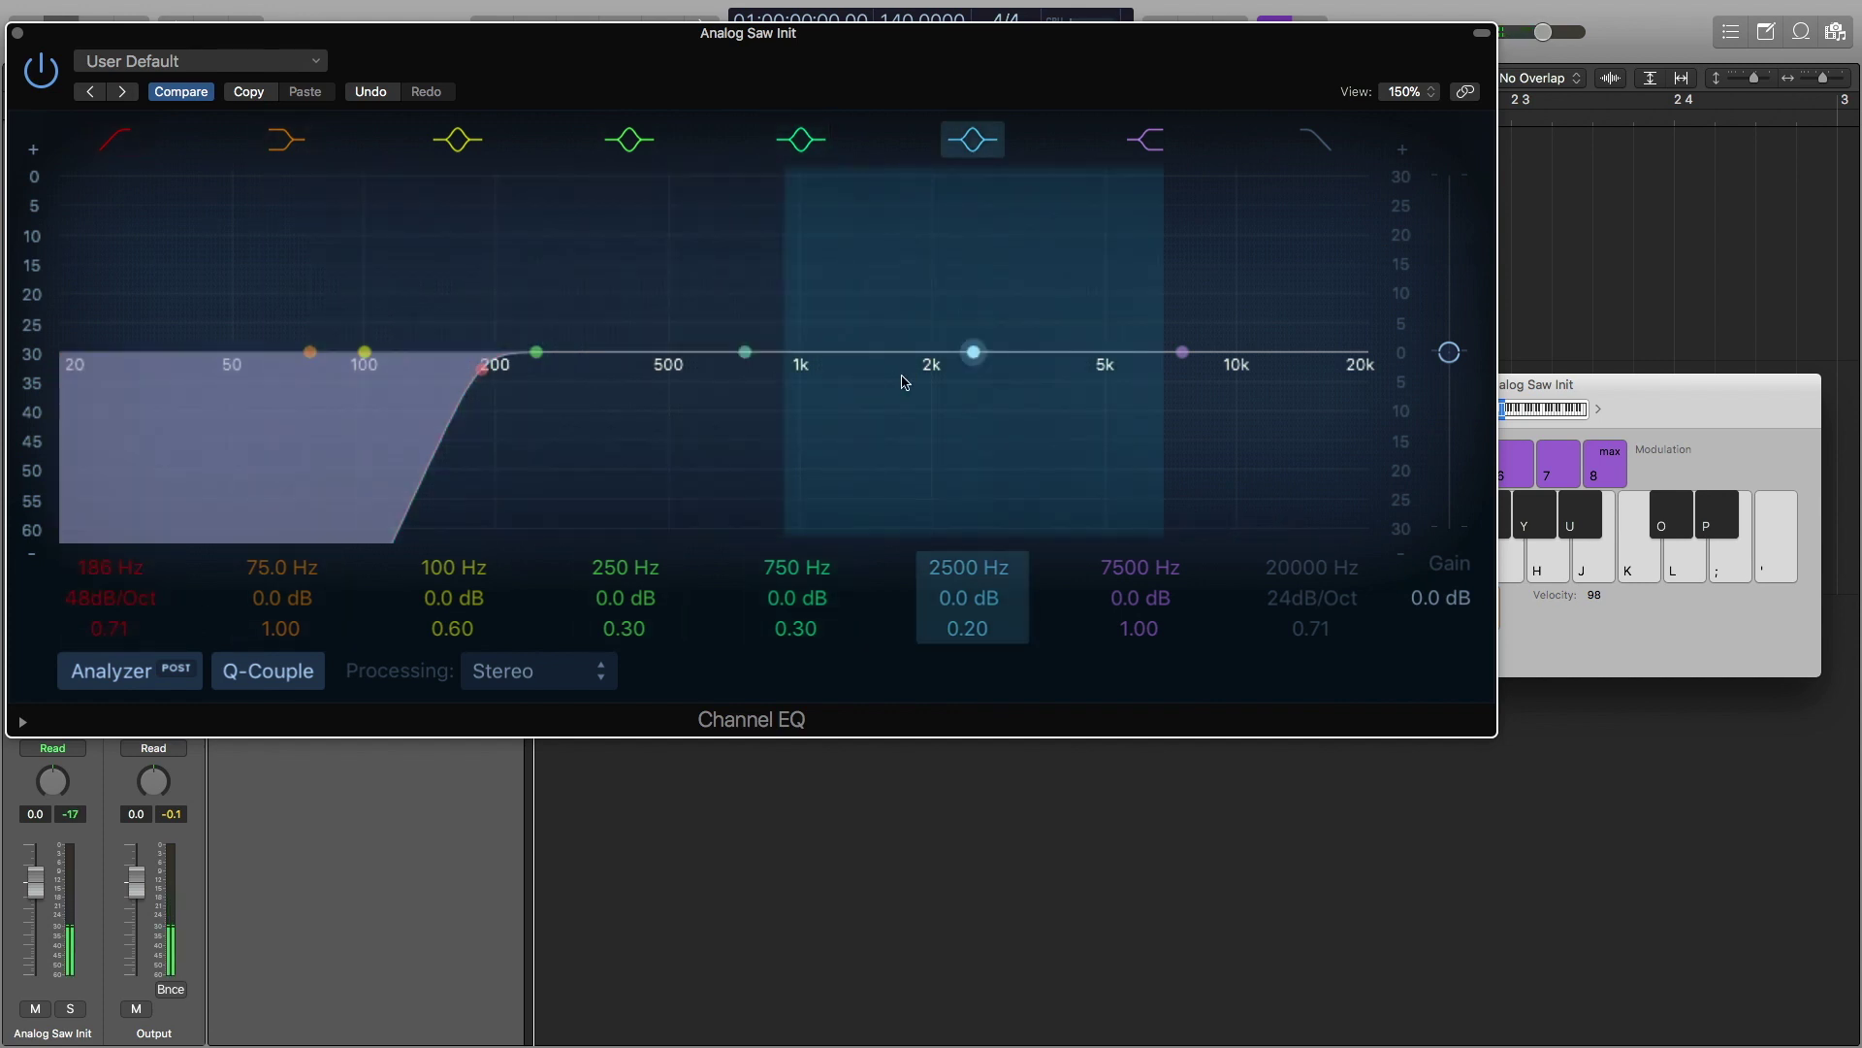
drag(974, 357, 927, 329)
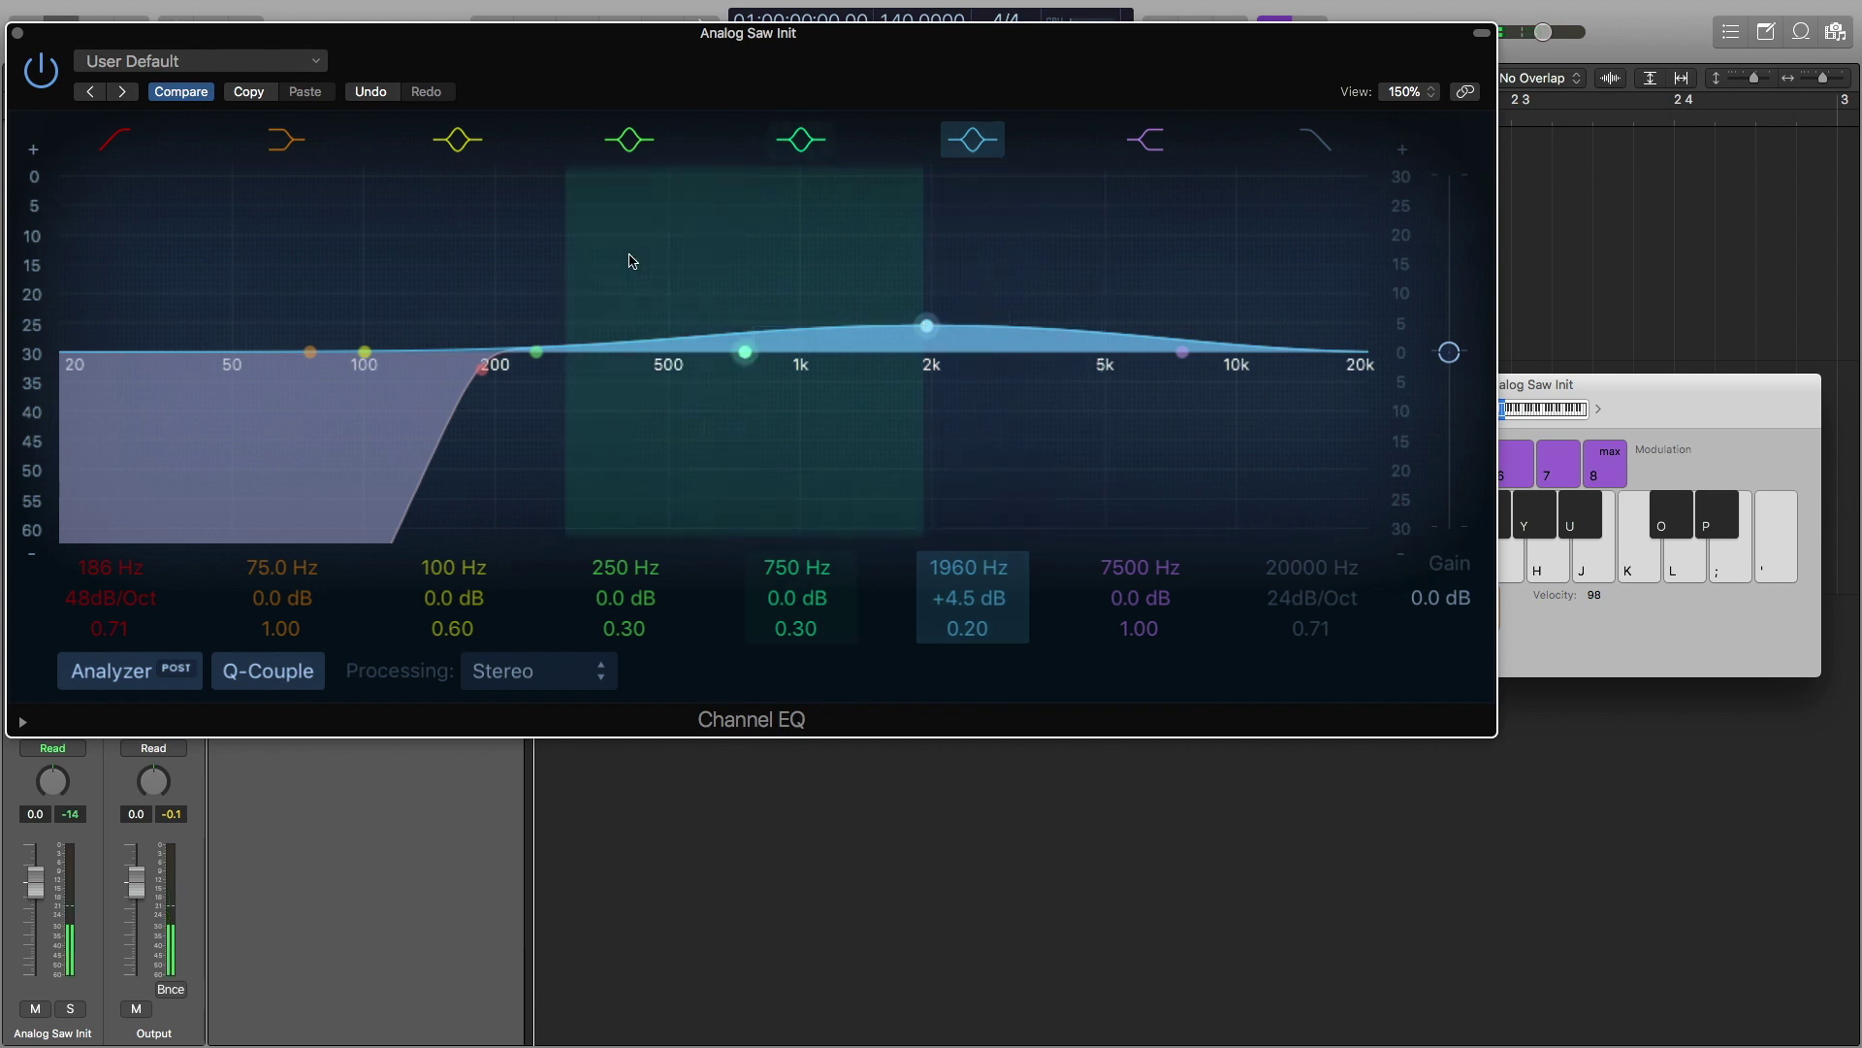
click(17, 35)
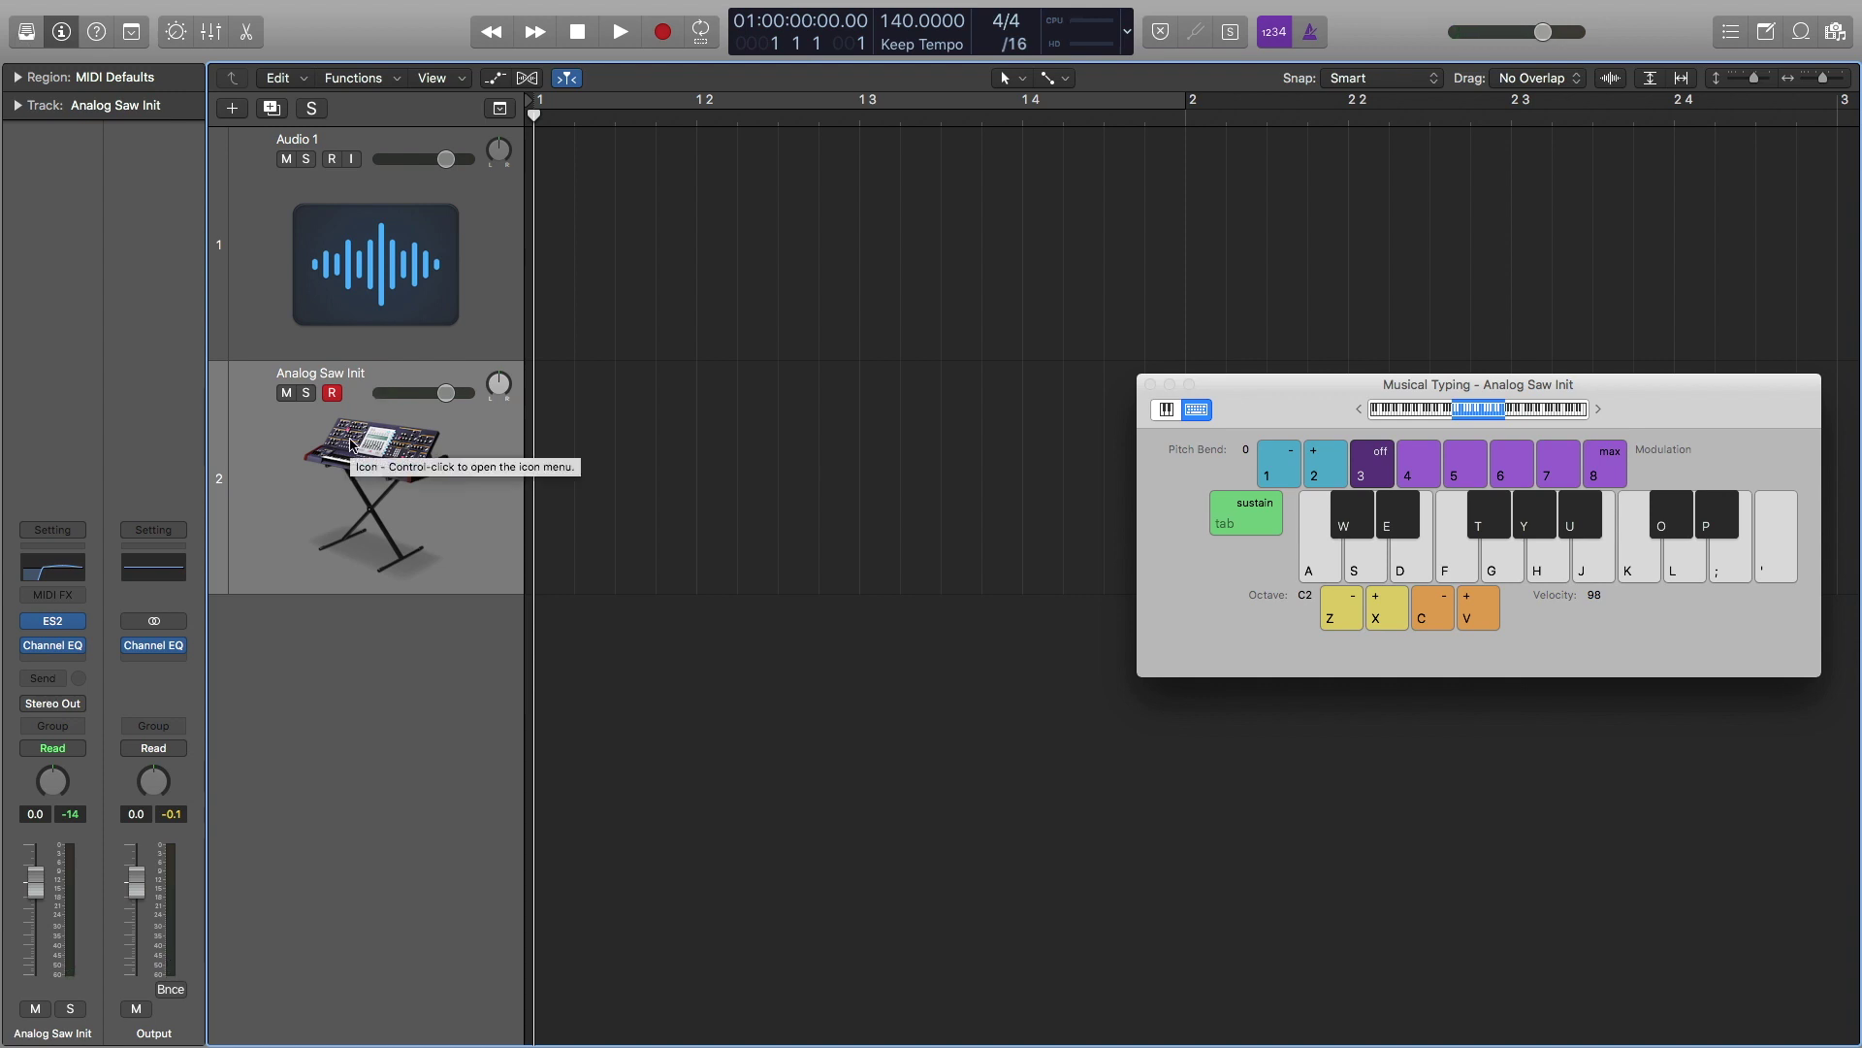
- Insert a stereo Distortion with output at -9.5 dB and tone at 4400 Hz, test-playing notes
click(55, 663)
mouse_move(67, 732)
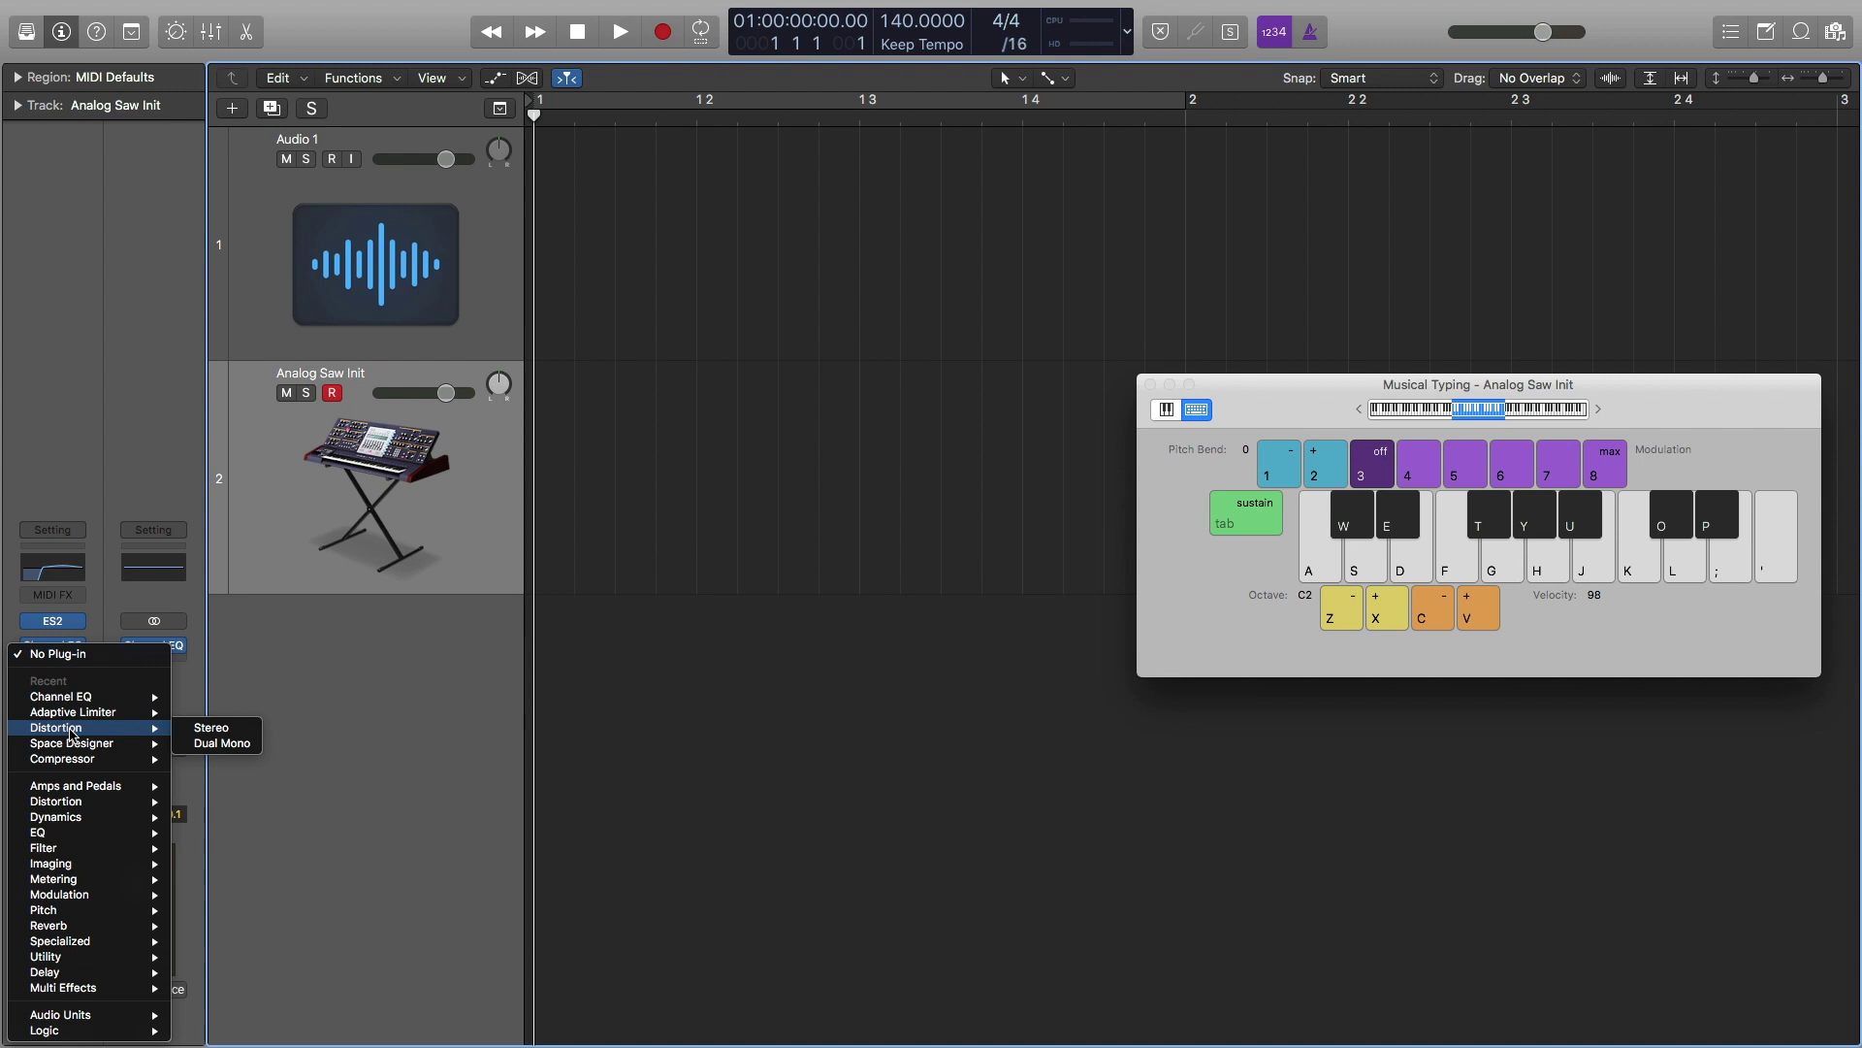
click(256, 730)
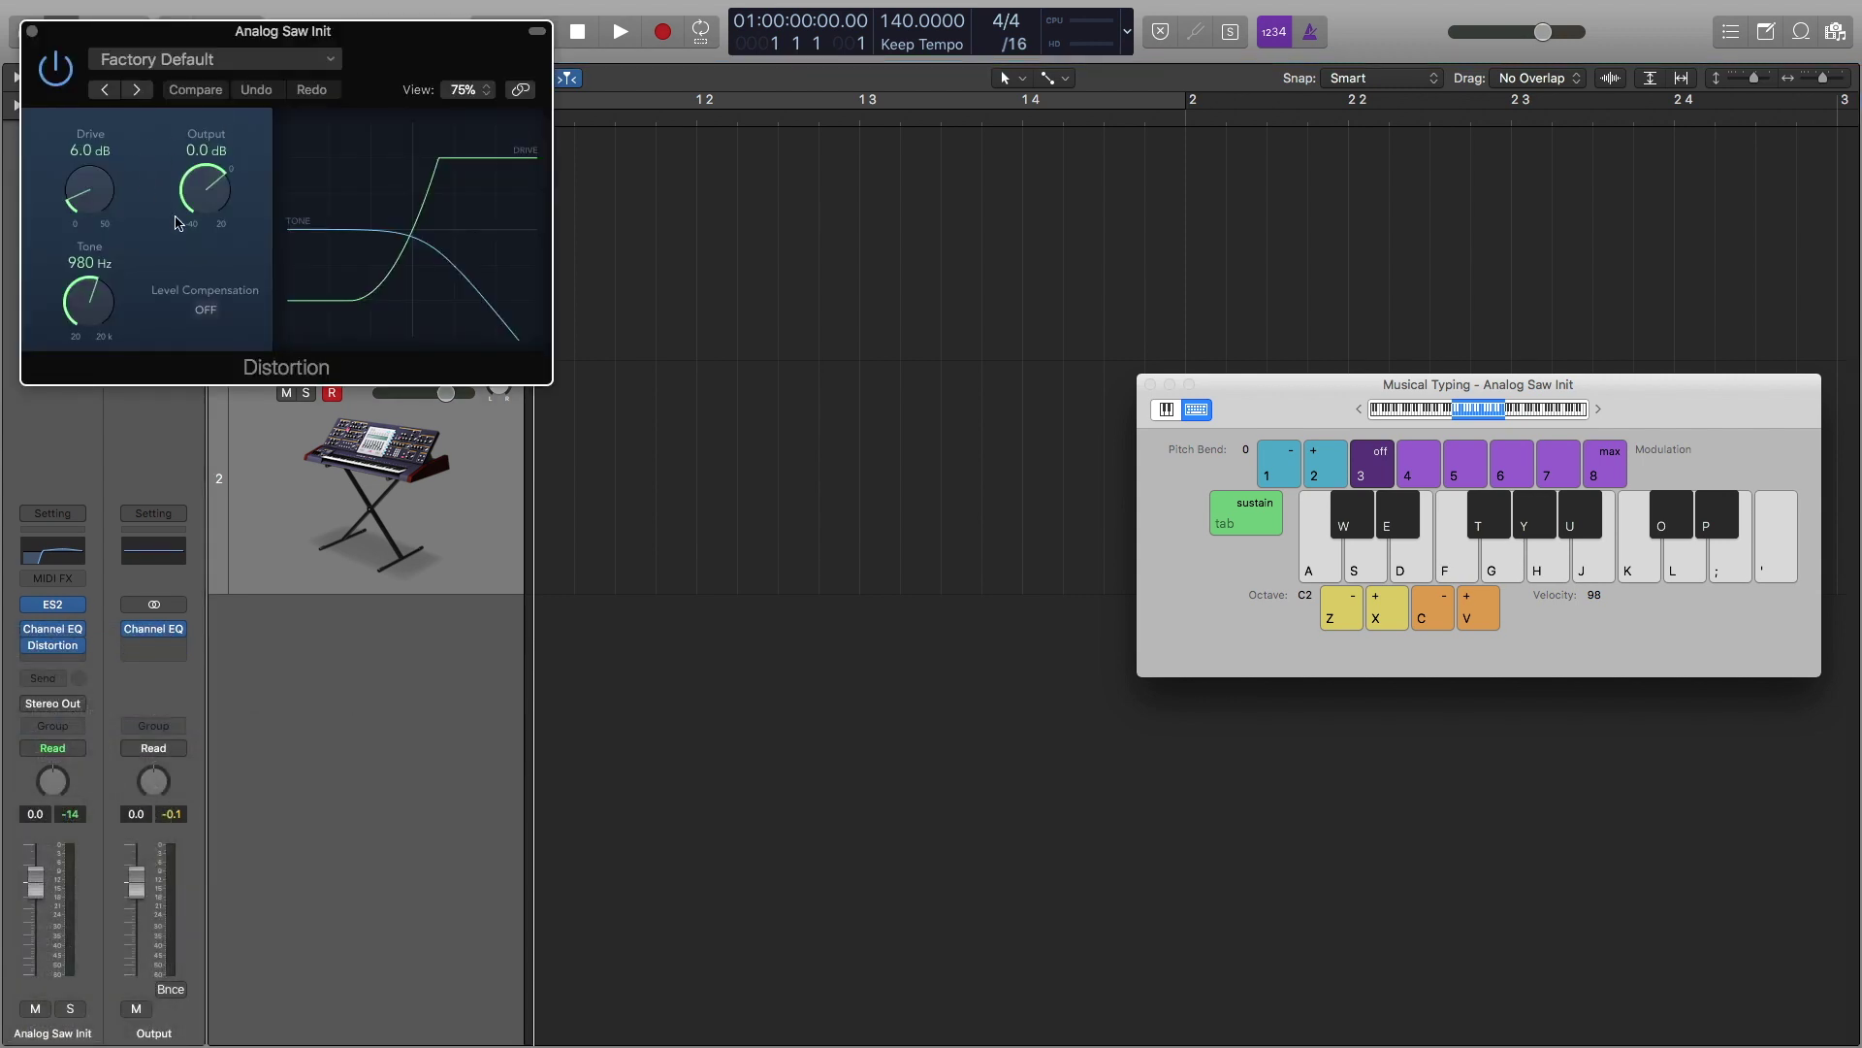
drag(213, 182, 207, 226)
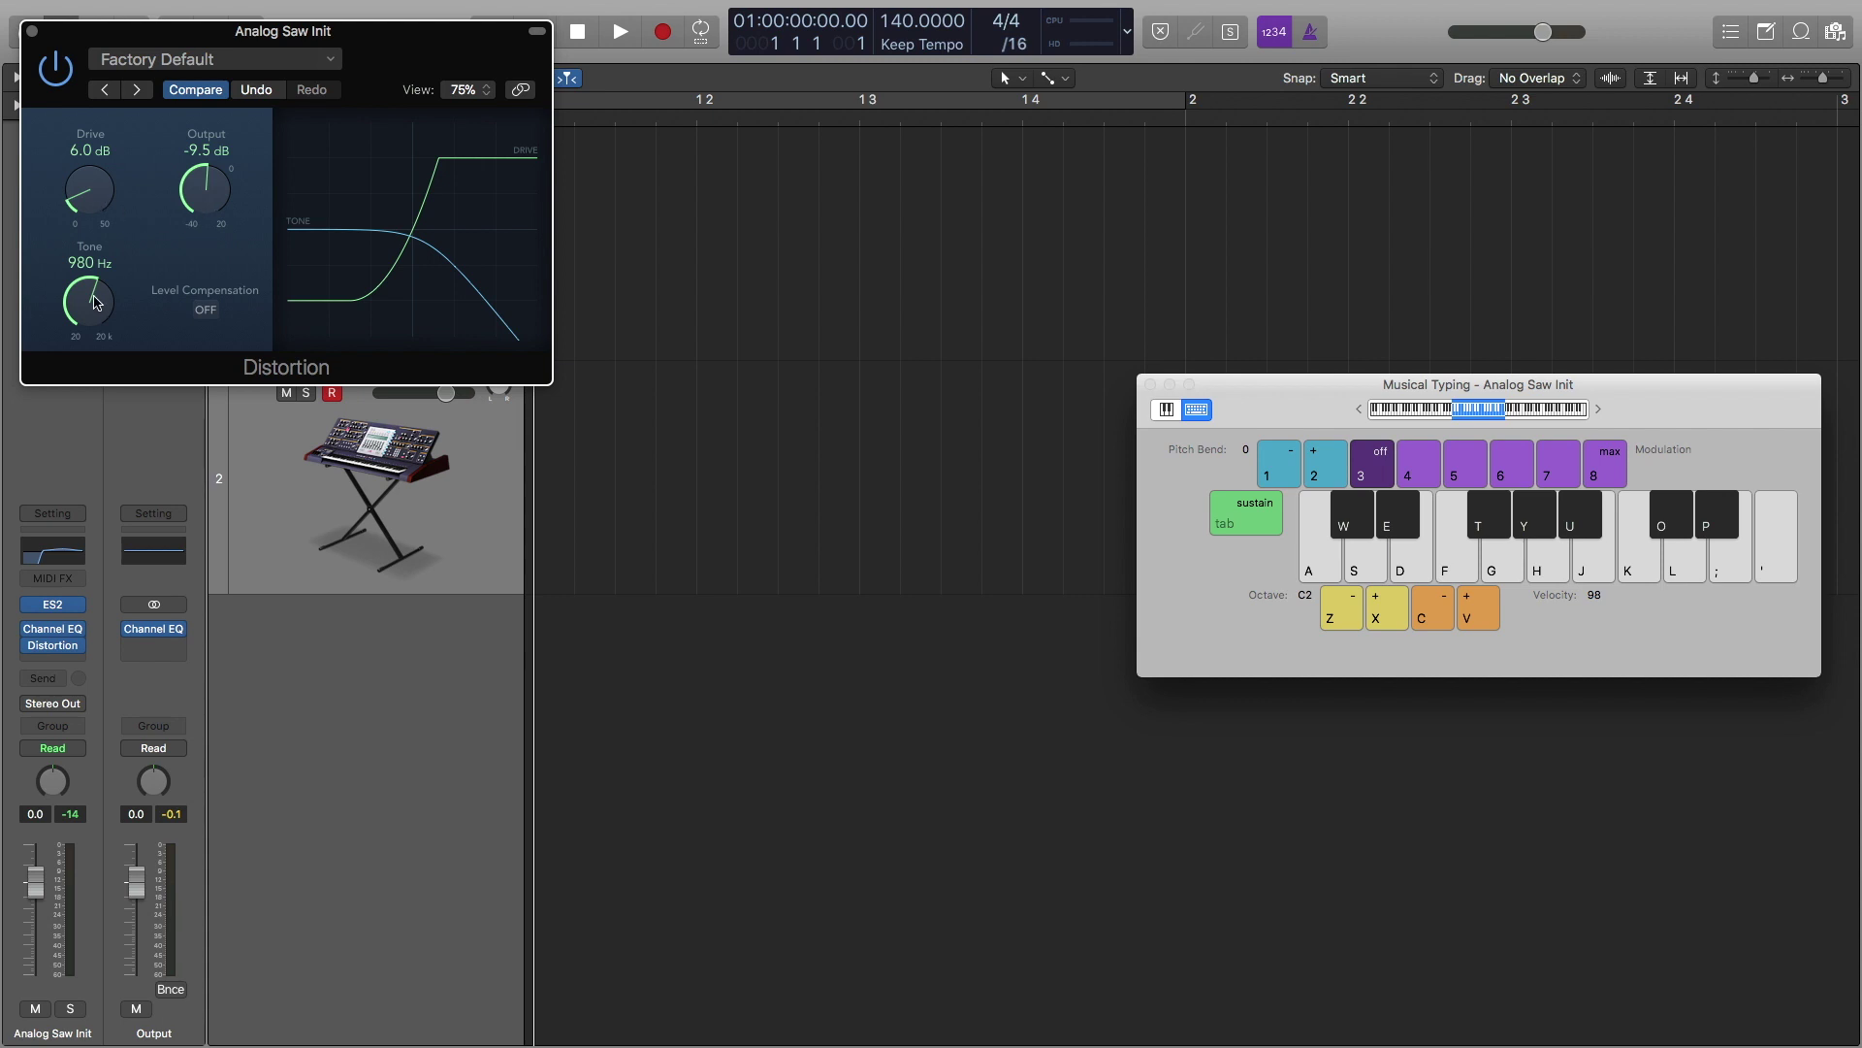
drag(95, 302, 97, 241)
key(f)
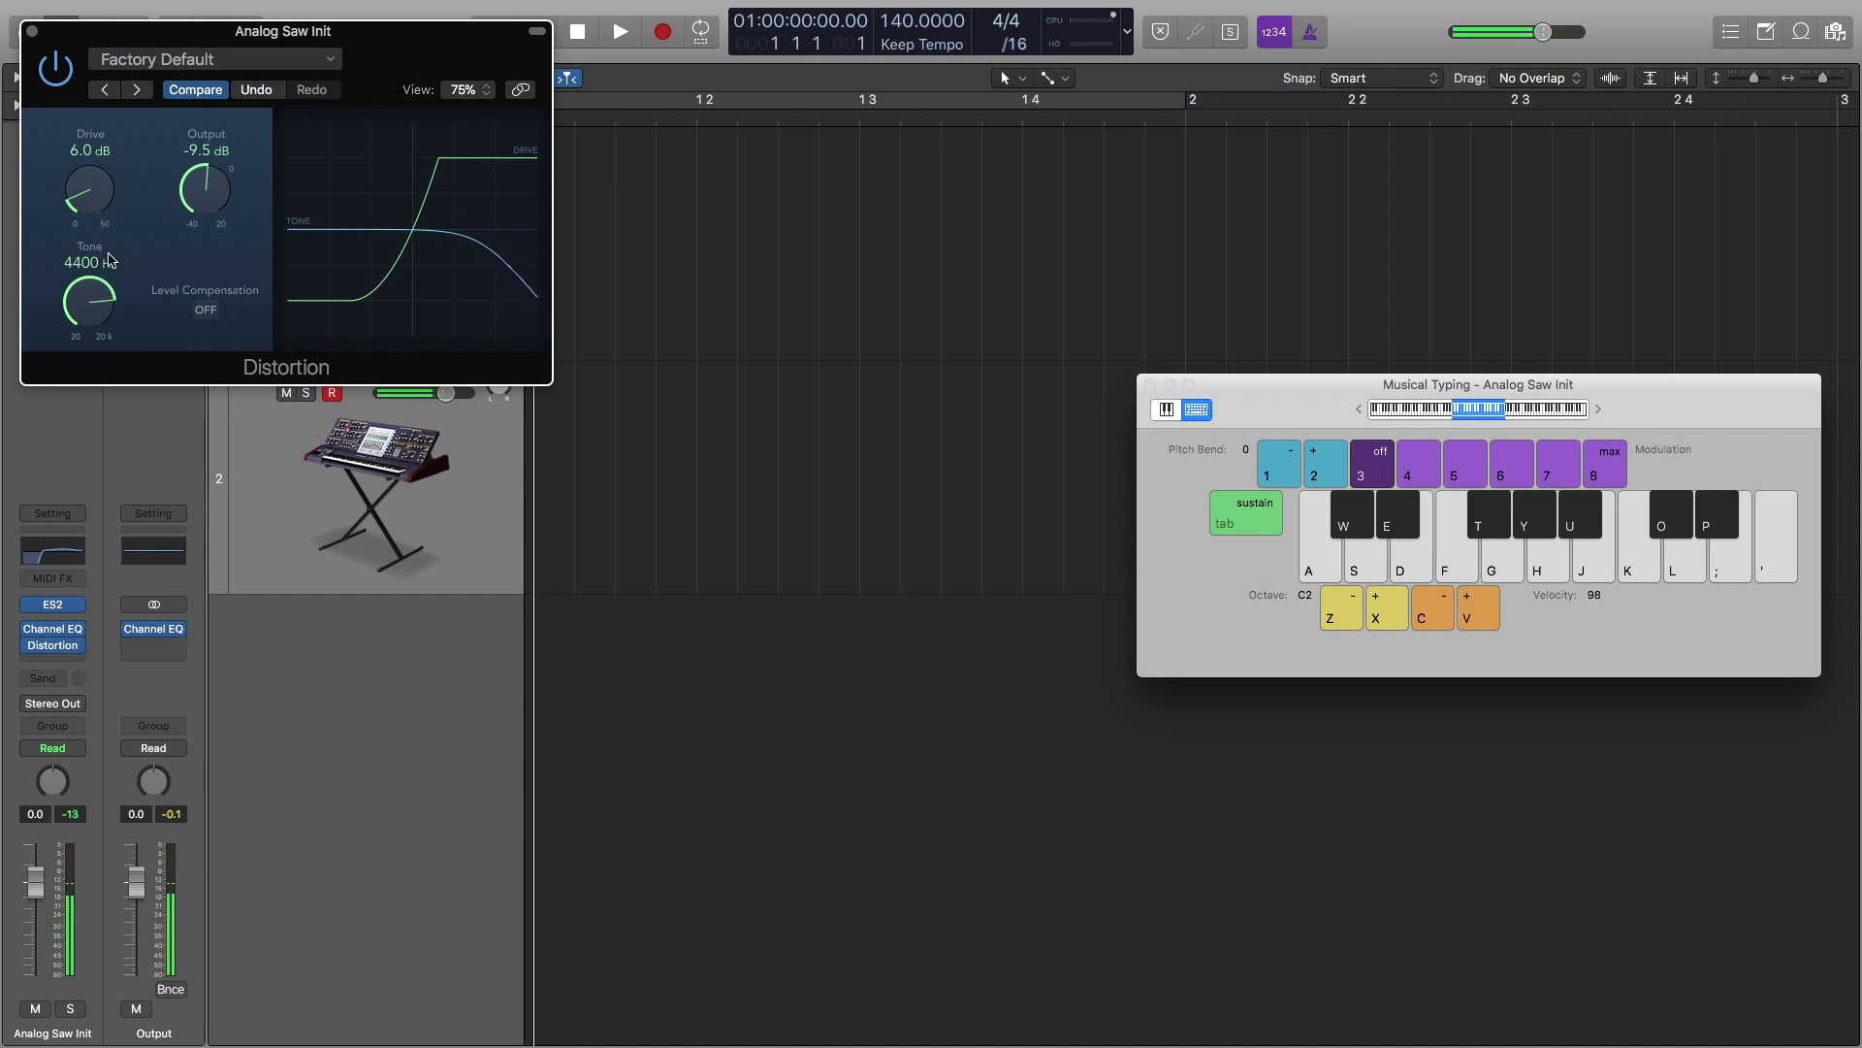
key(f)
click(32, 34)
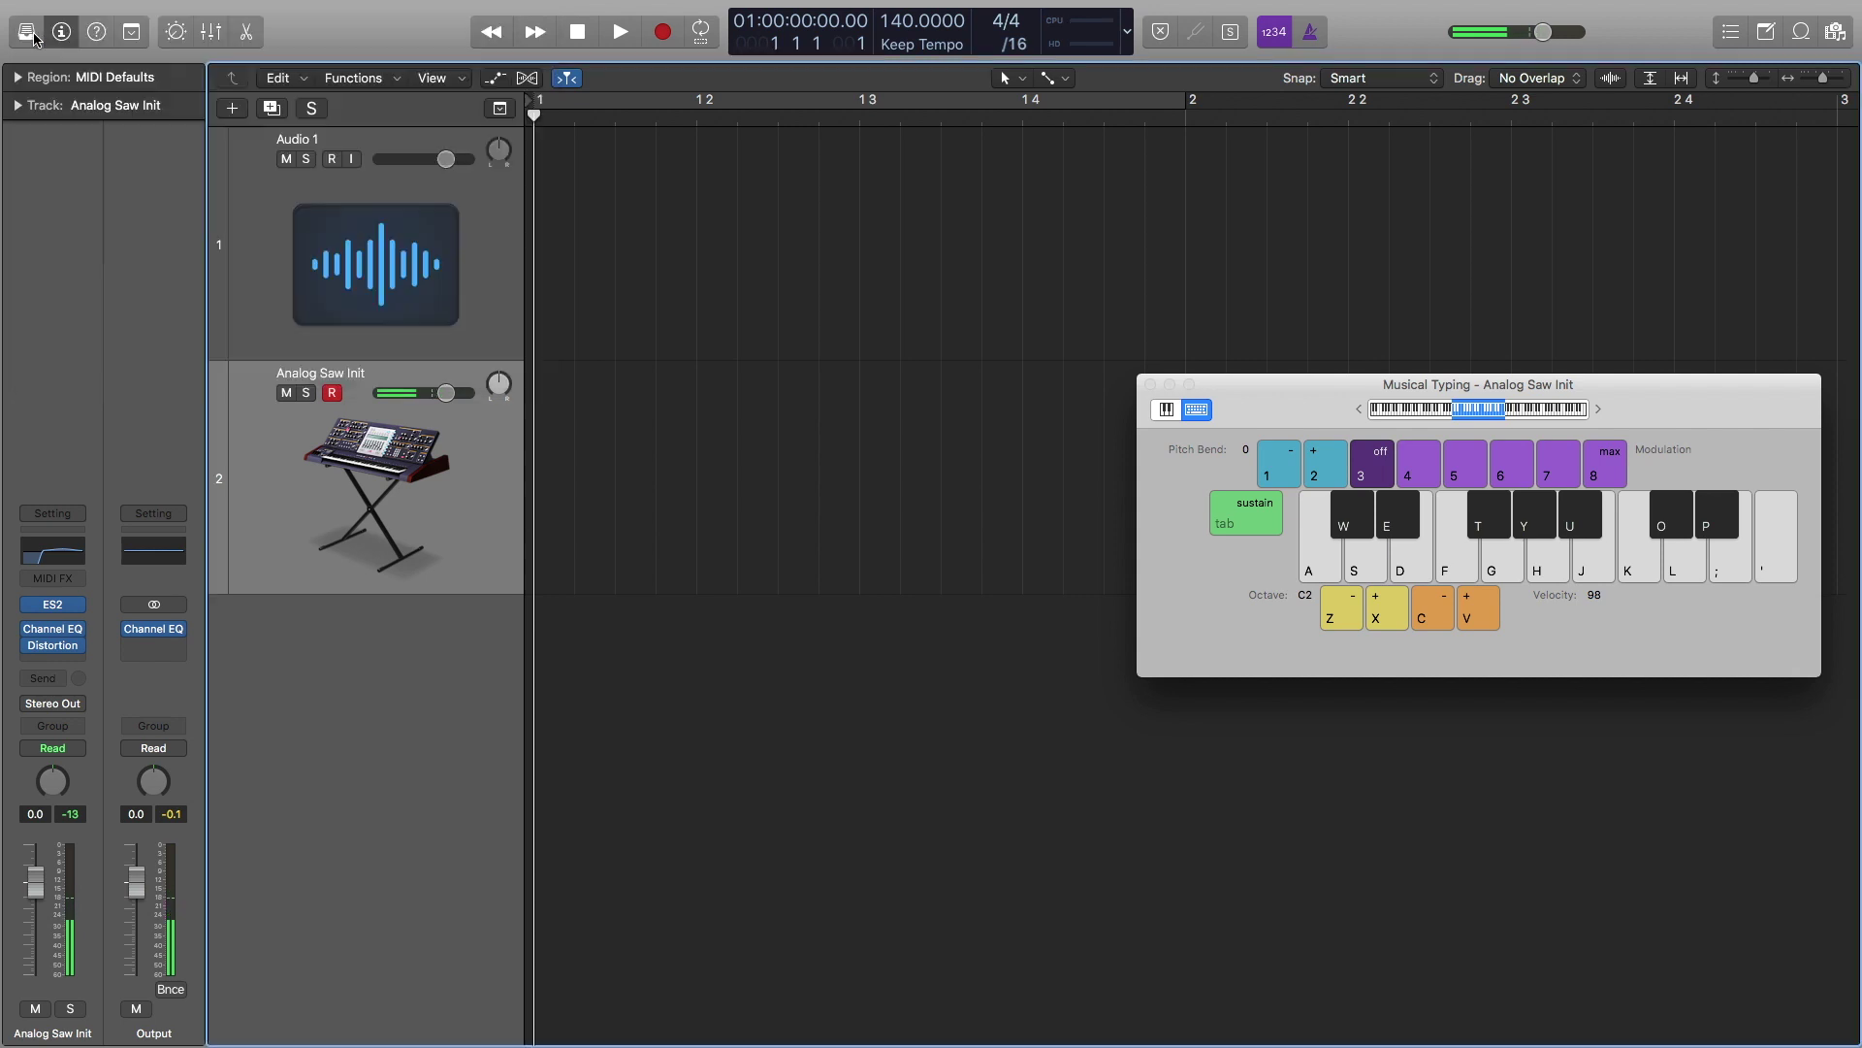
- Insert a second Channel EQ after Distortion with a 198 Hz low cut and +5.0 dB shelf at 750 Hz
click(65, 663)
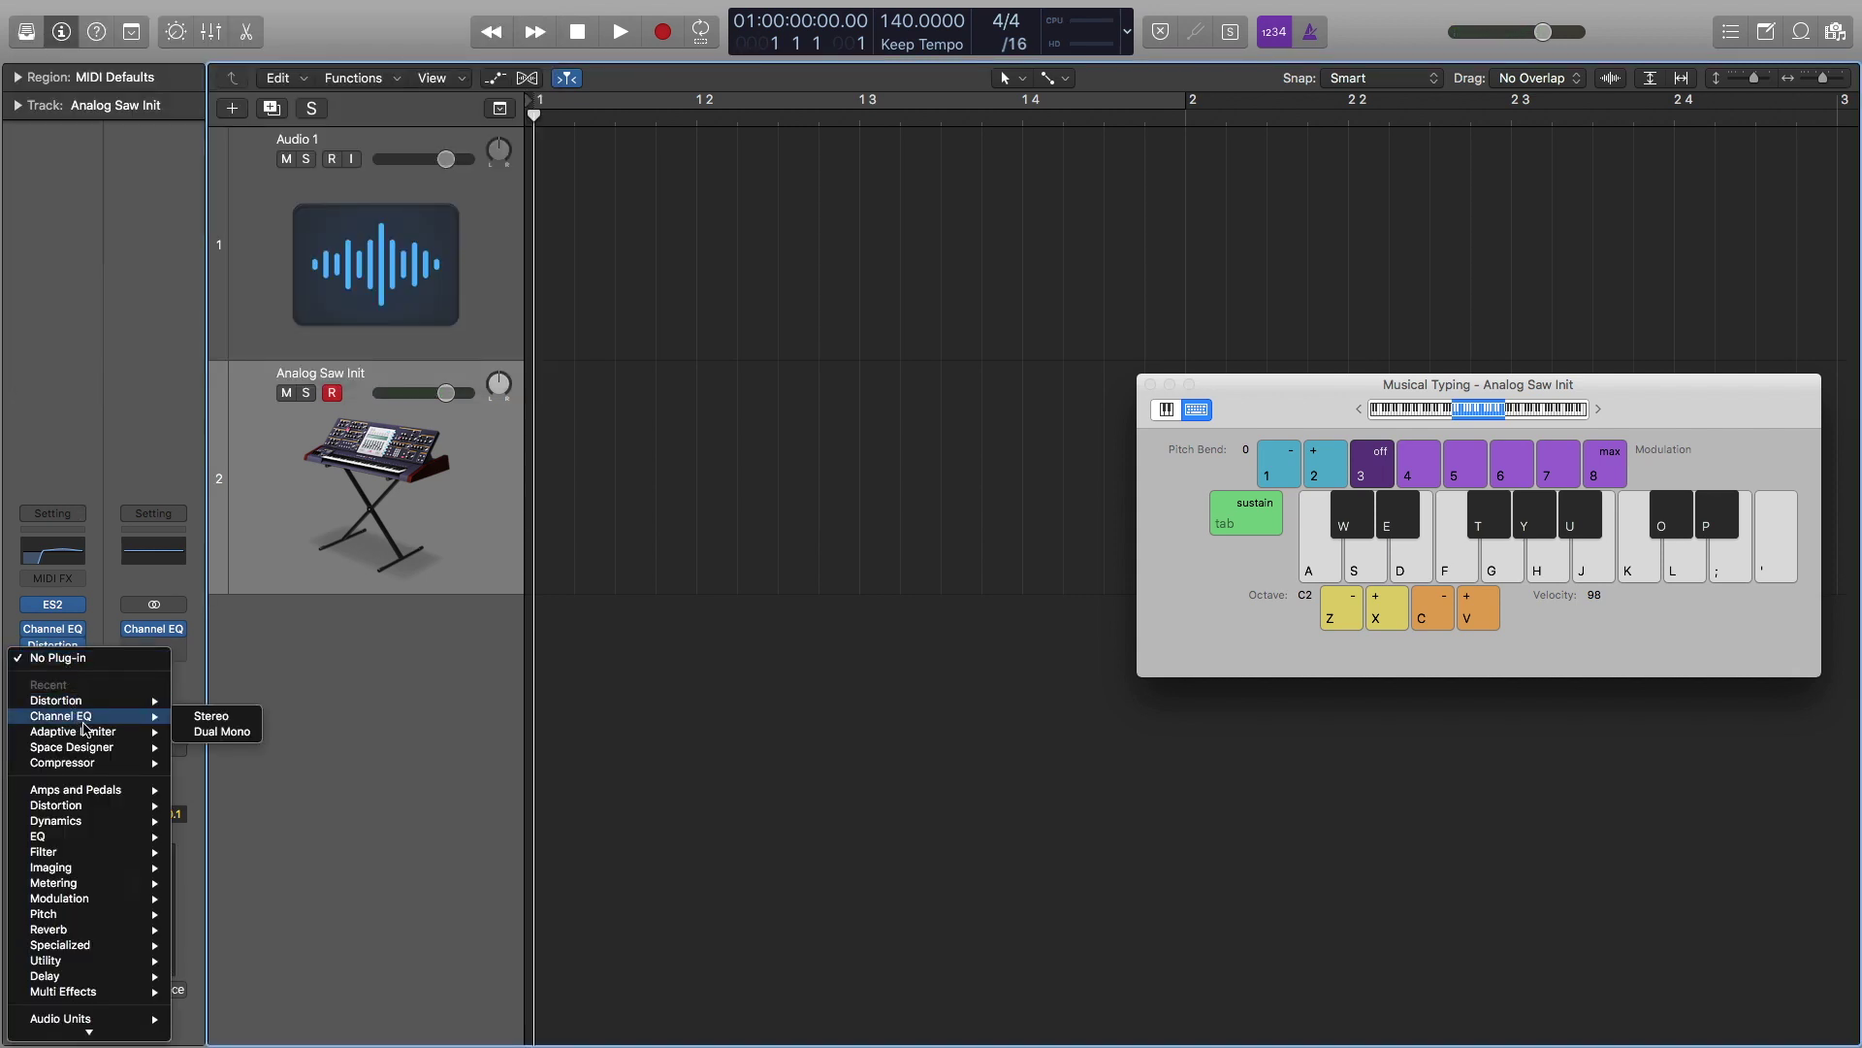
mouse_move(73, 832)
mouse_move(281, 836)
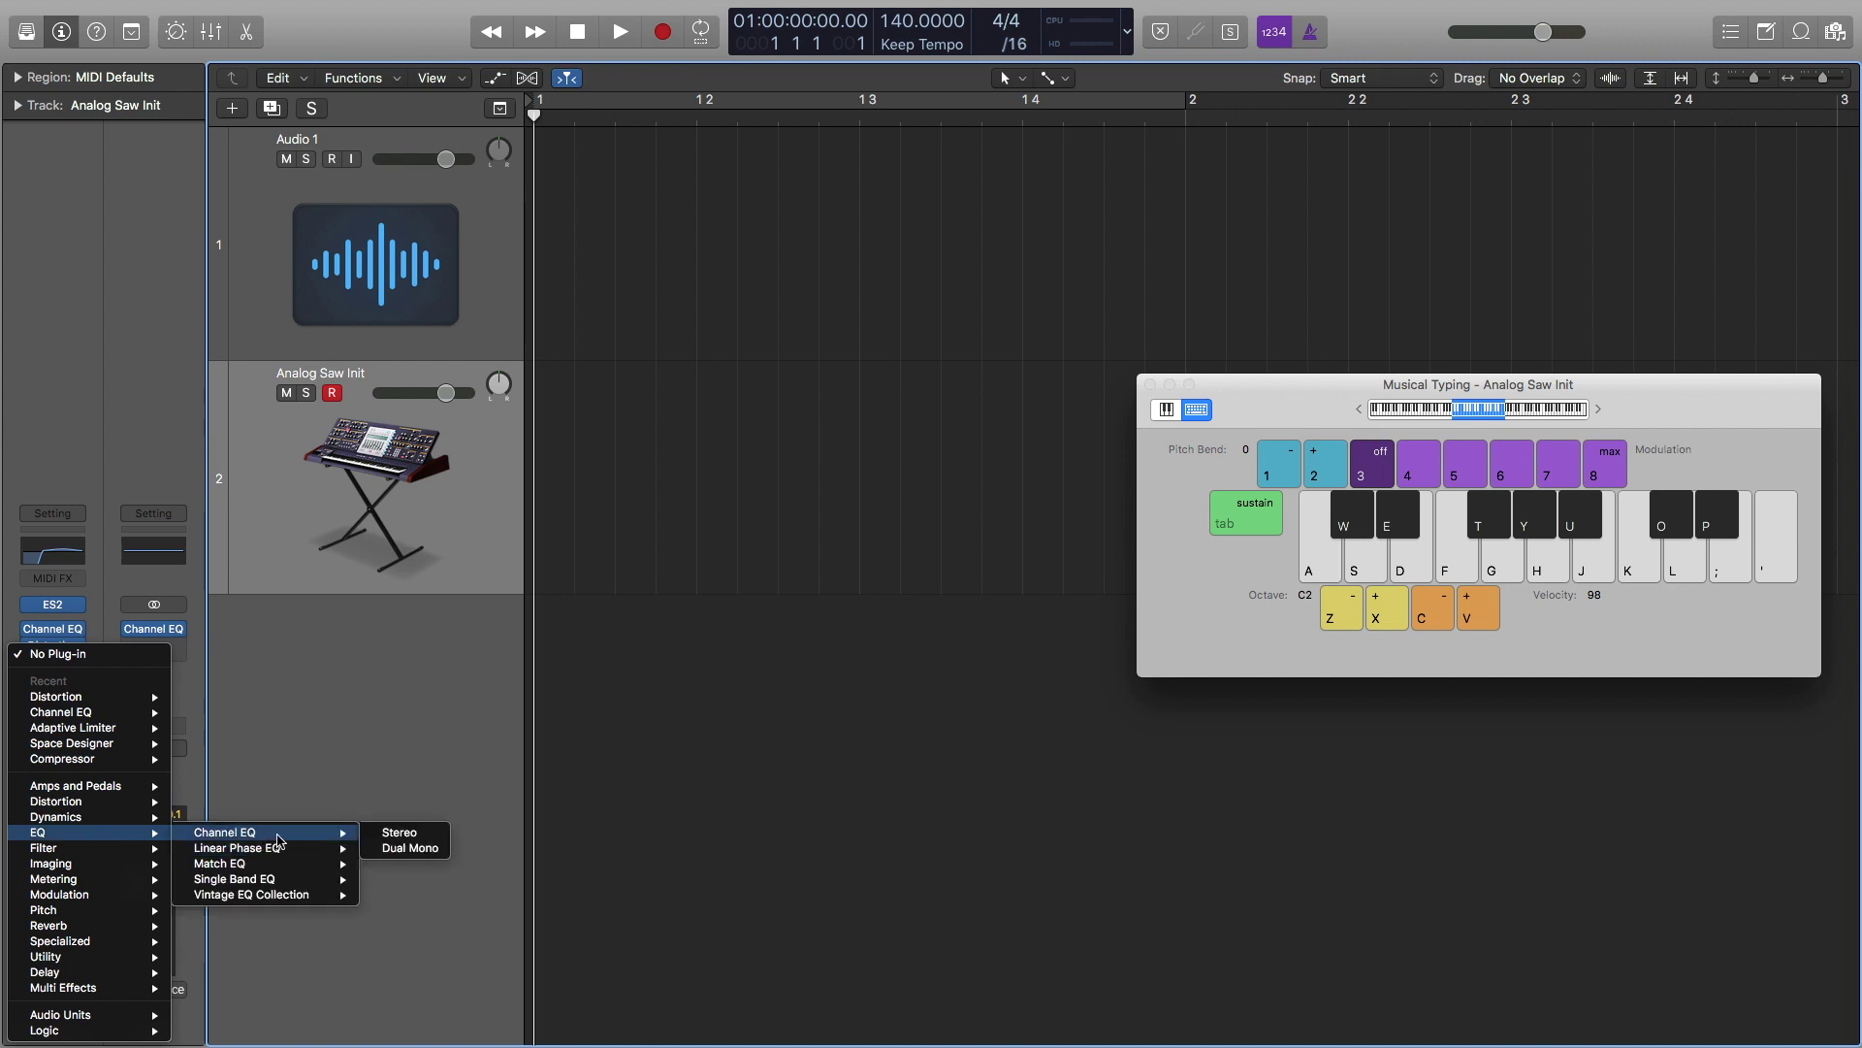
click(397, 838)
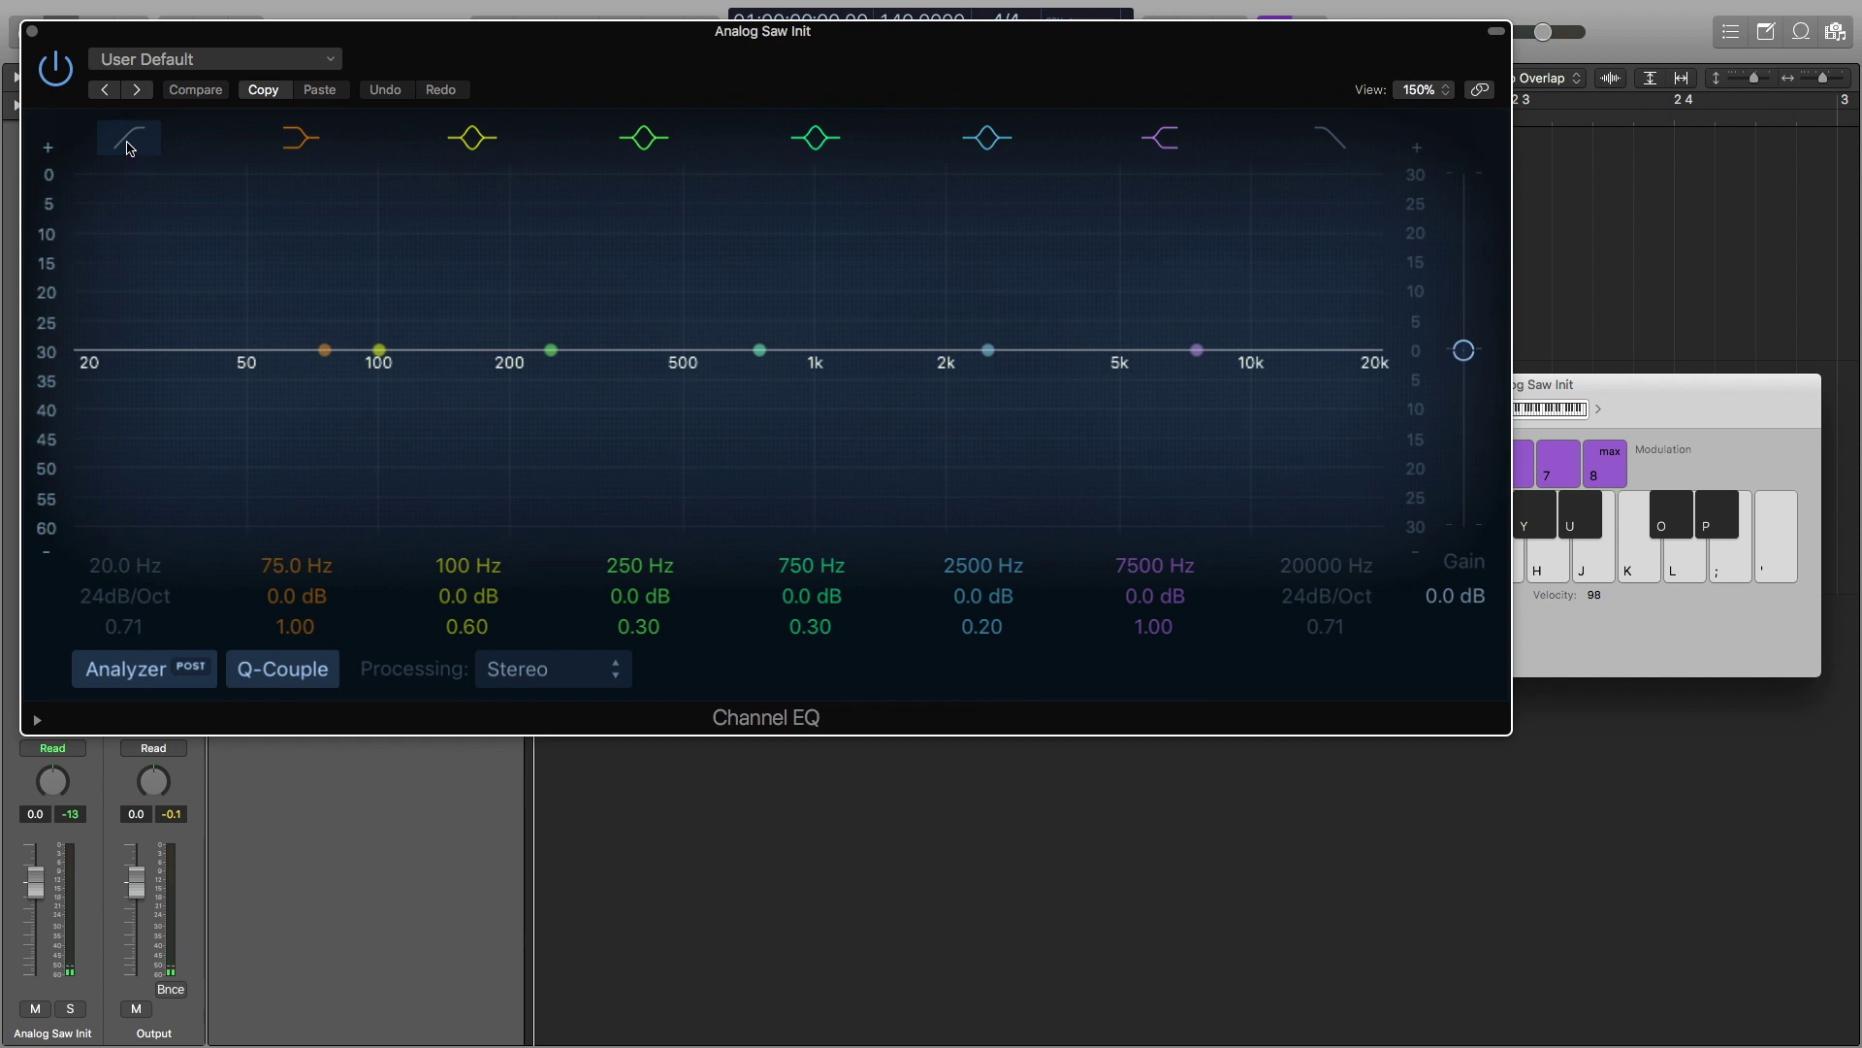
click(132, 142)
drag(124, 564, 124, 465)
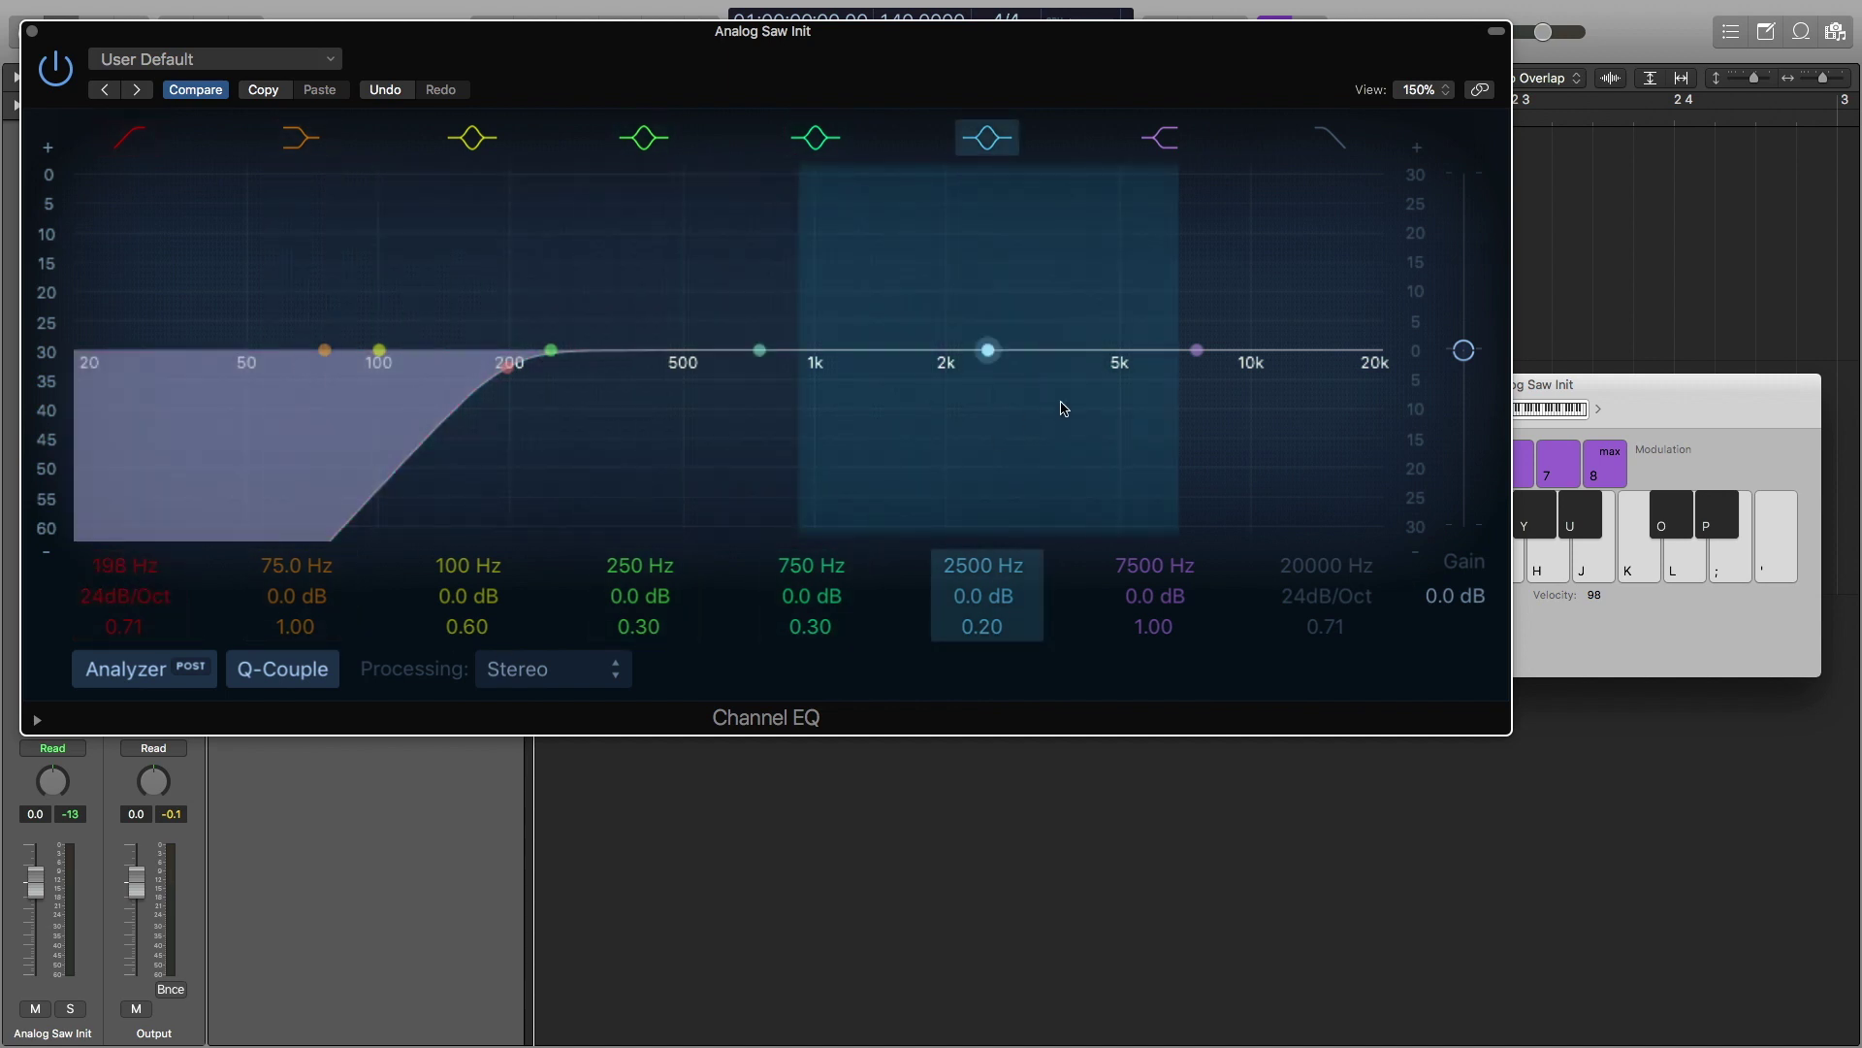
mouse_move(1197, 347)
mouse_down()
mouse_move(873, 346)
mouse_move(678, 316)
mouse_move(718, 314)
mouse_up()
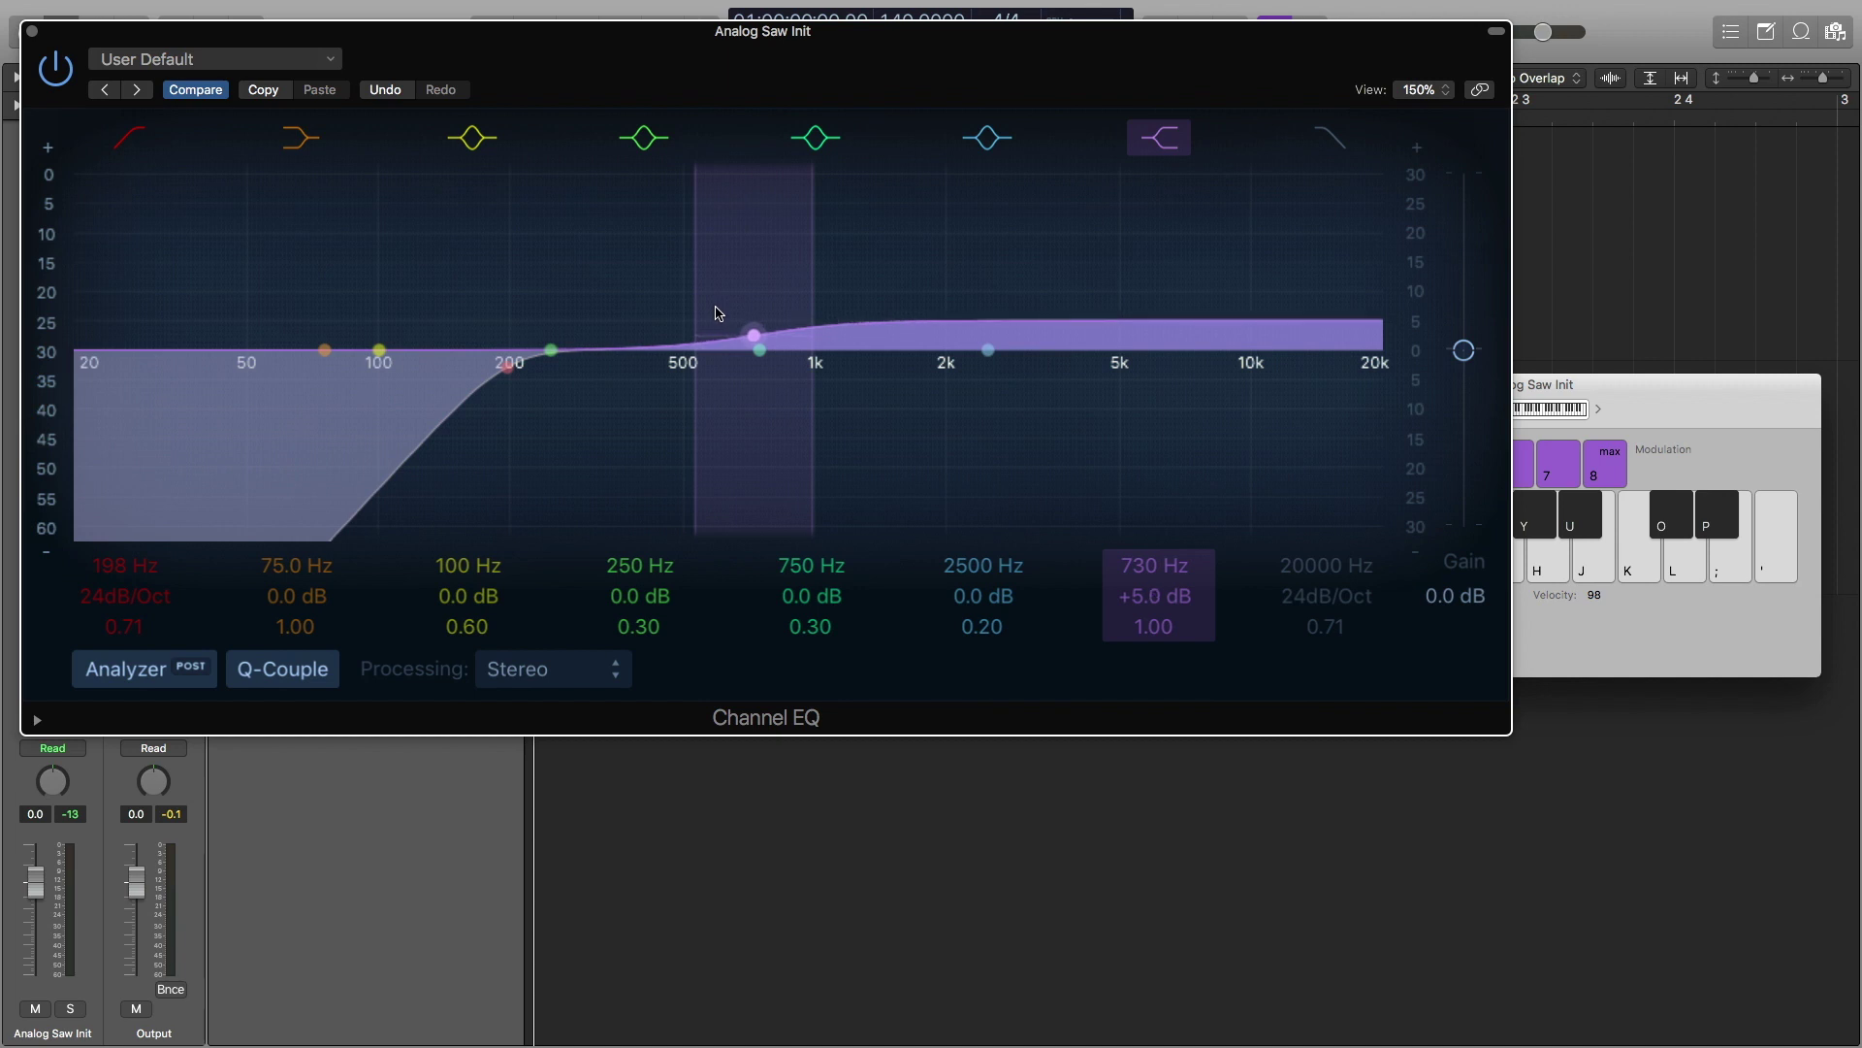
drag(719, 312, 725, 312)
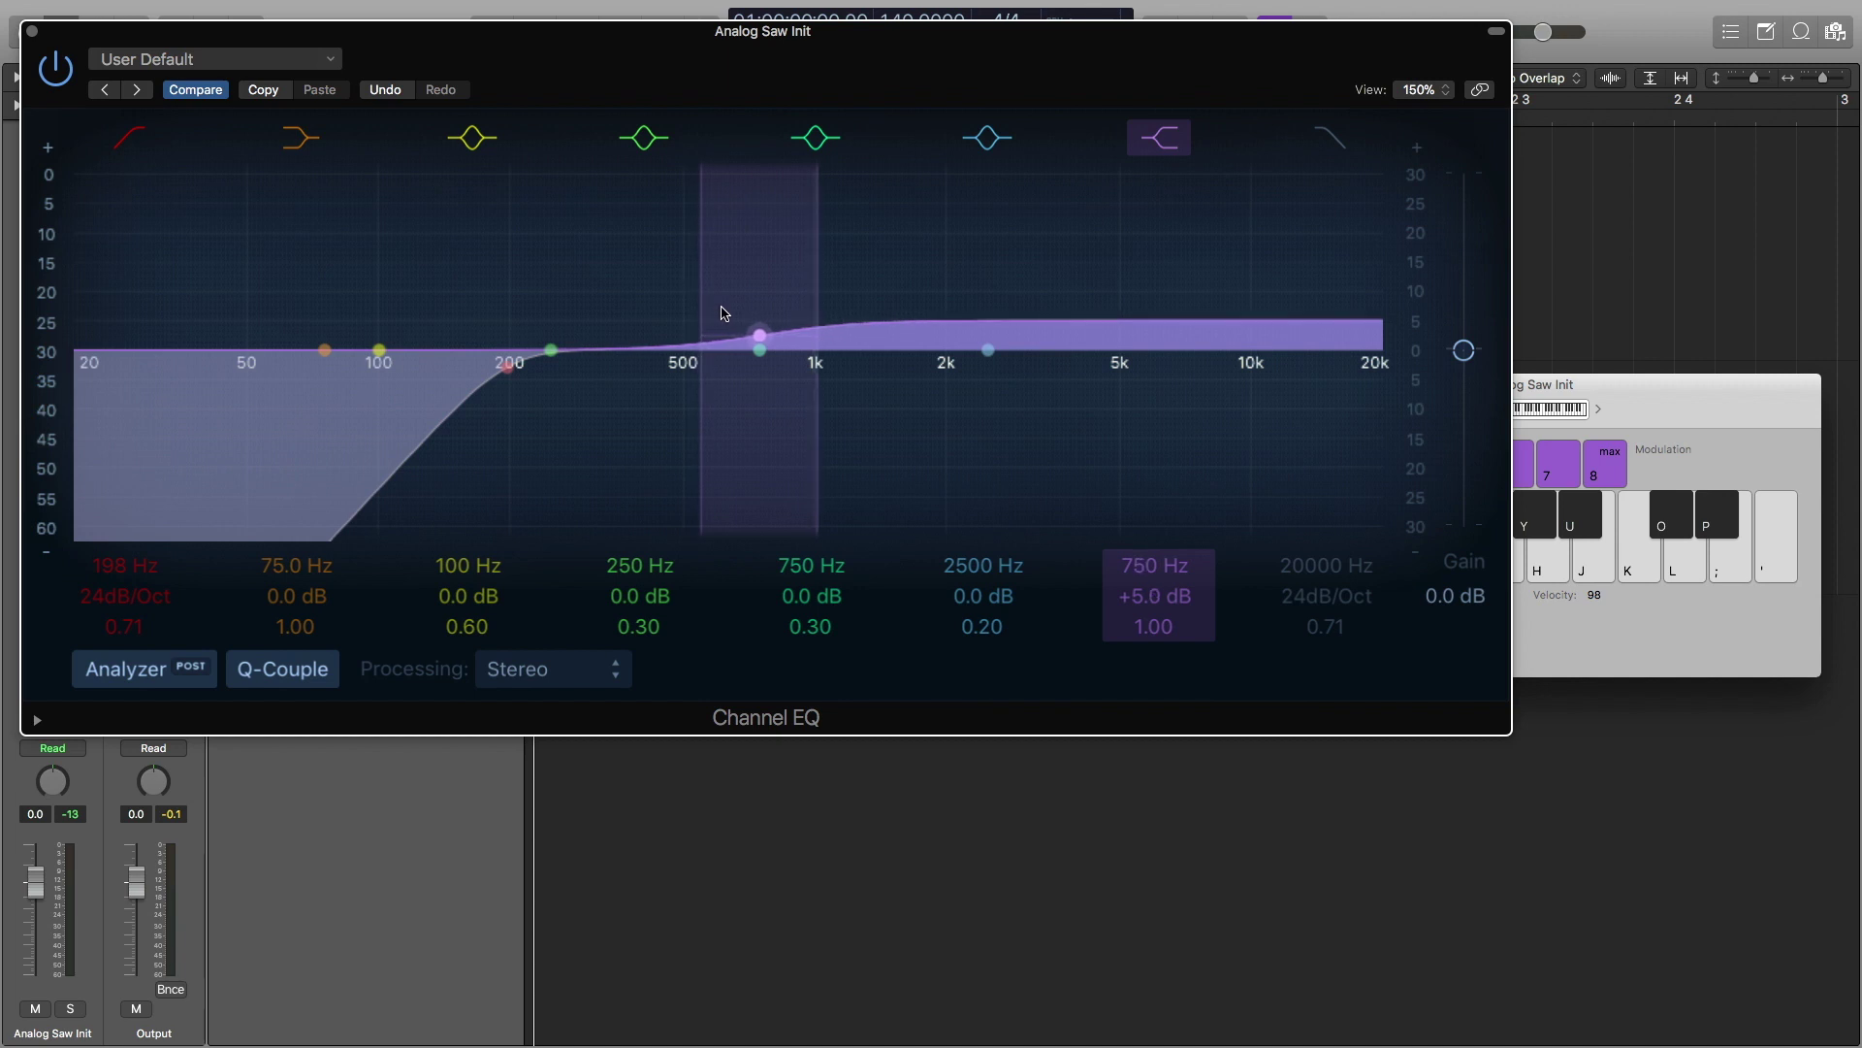
click(33, 35)
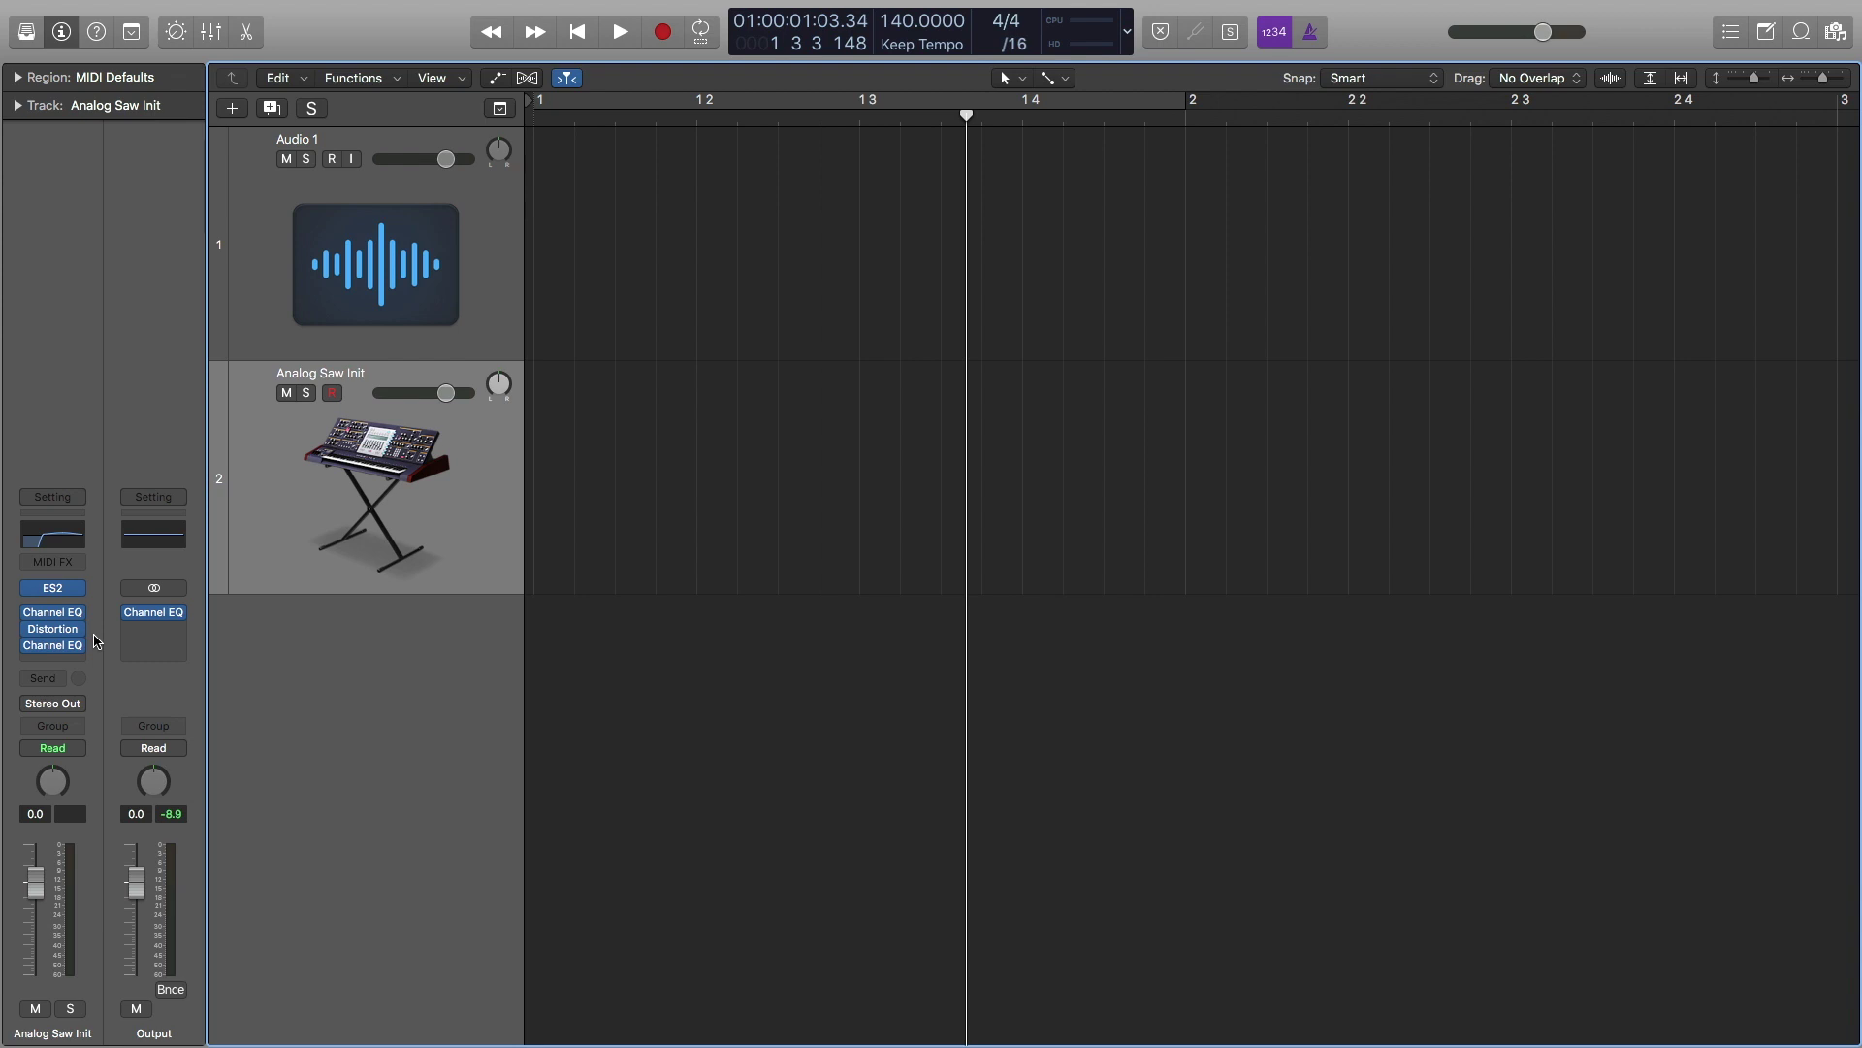
- Create another ES2 track, Inst 2, and load the 'Analog Saw Init' preset on it
click(233, 109)
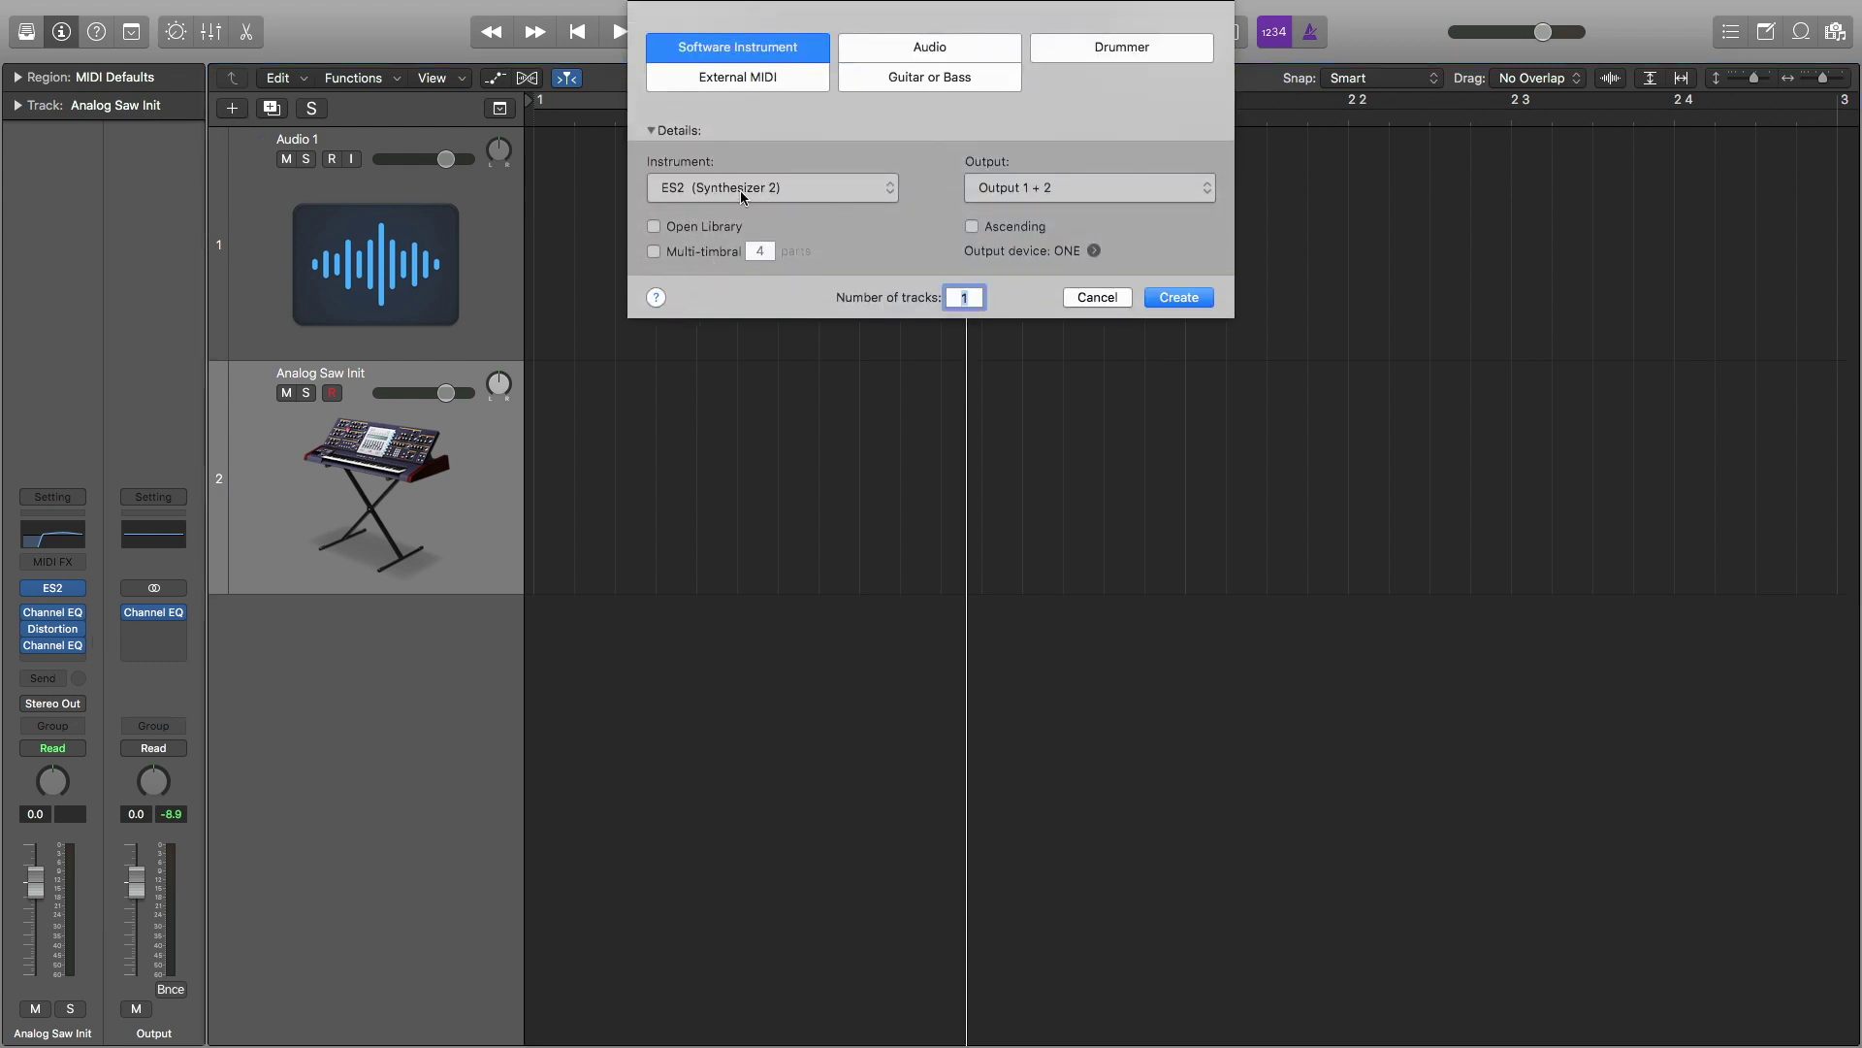
click(1179, 297)
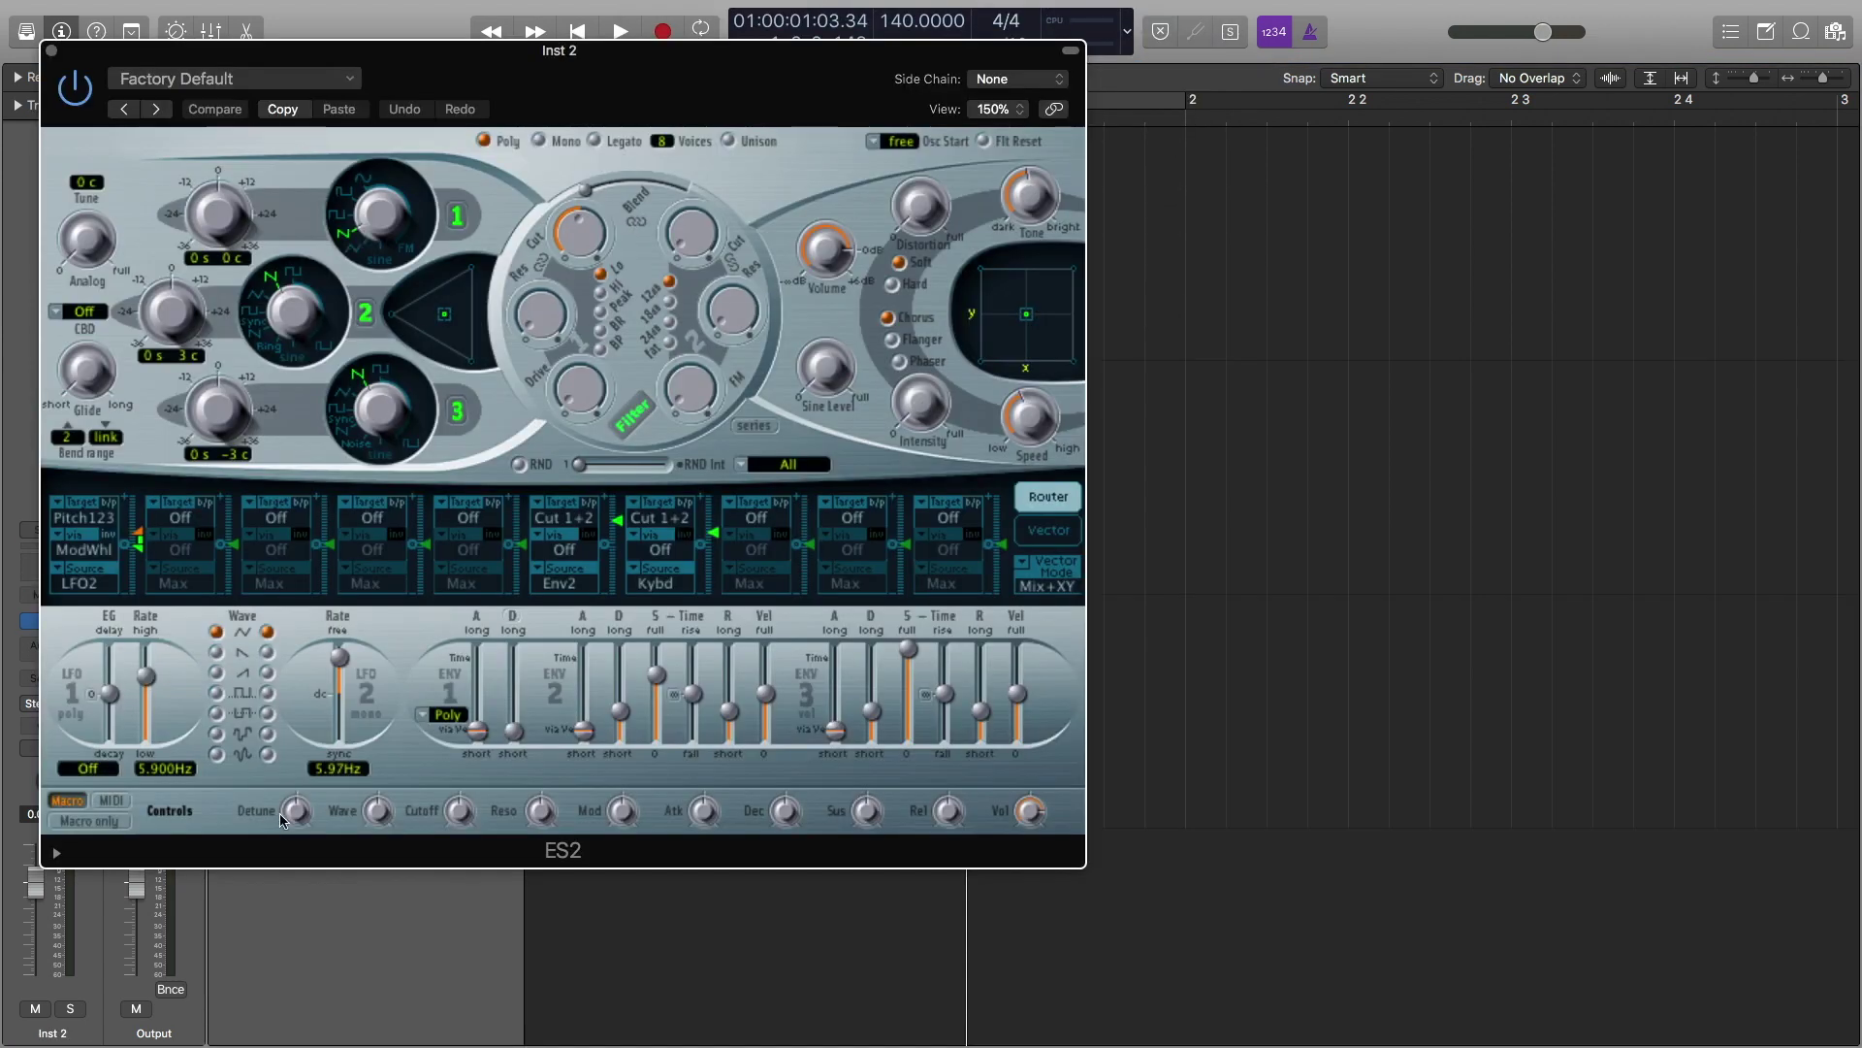
click(227, 81)
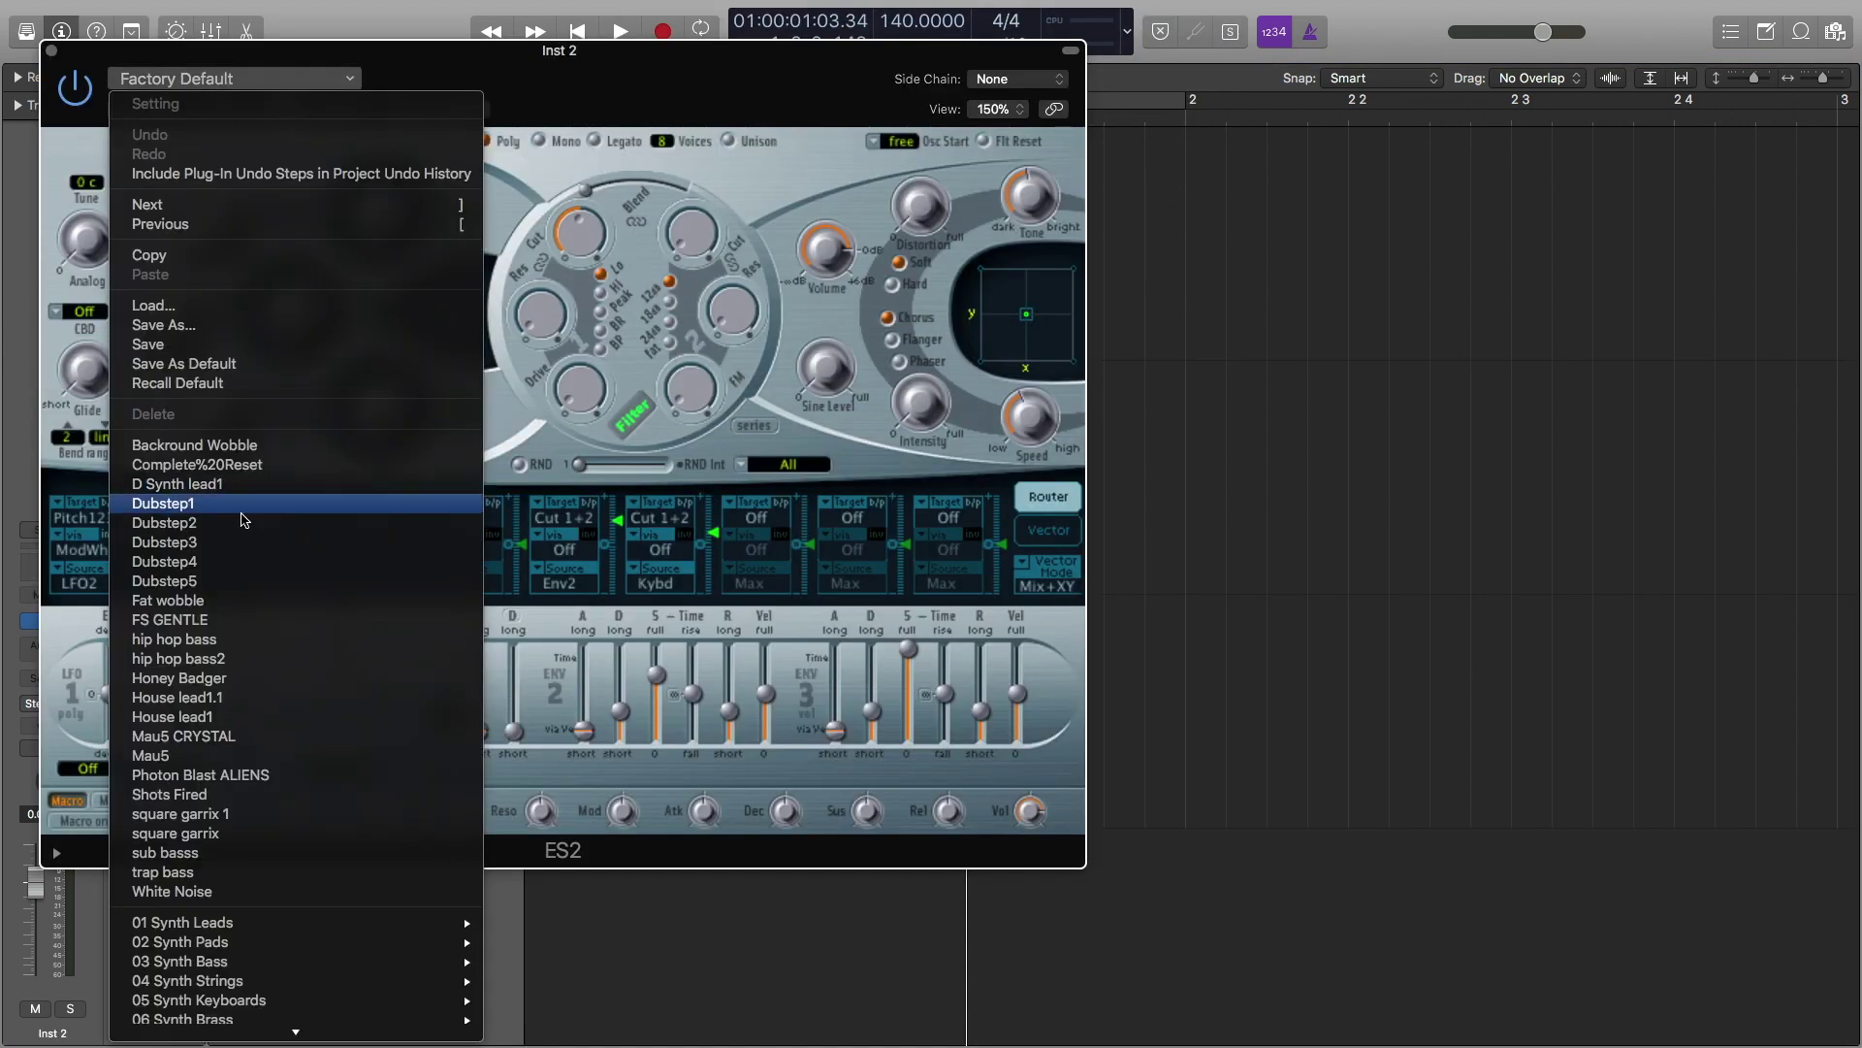
mouse_move(456, 1008)
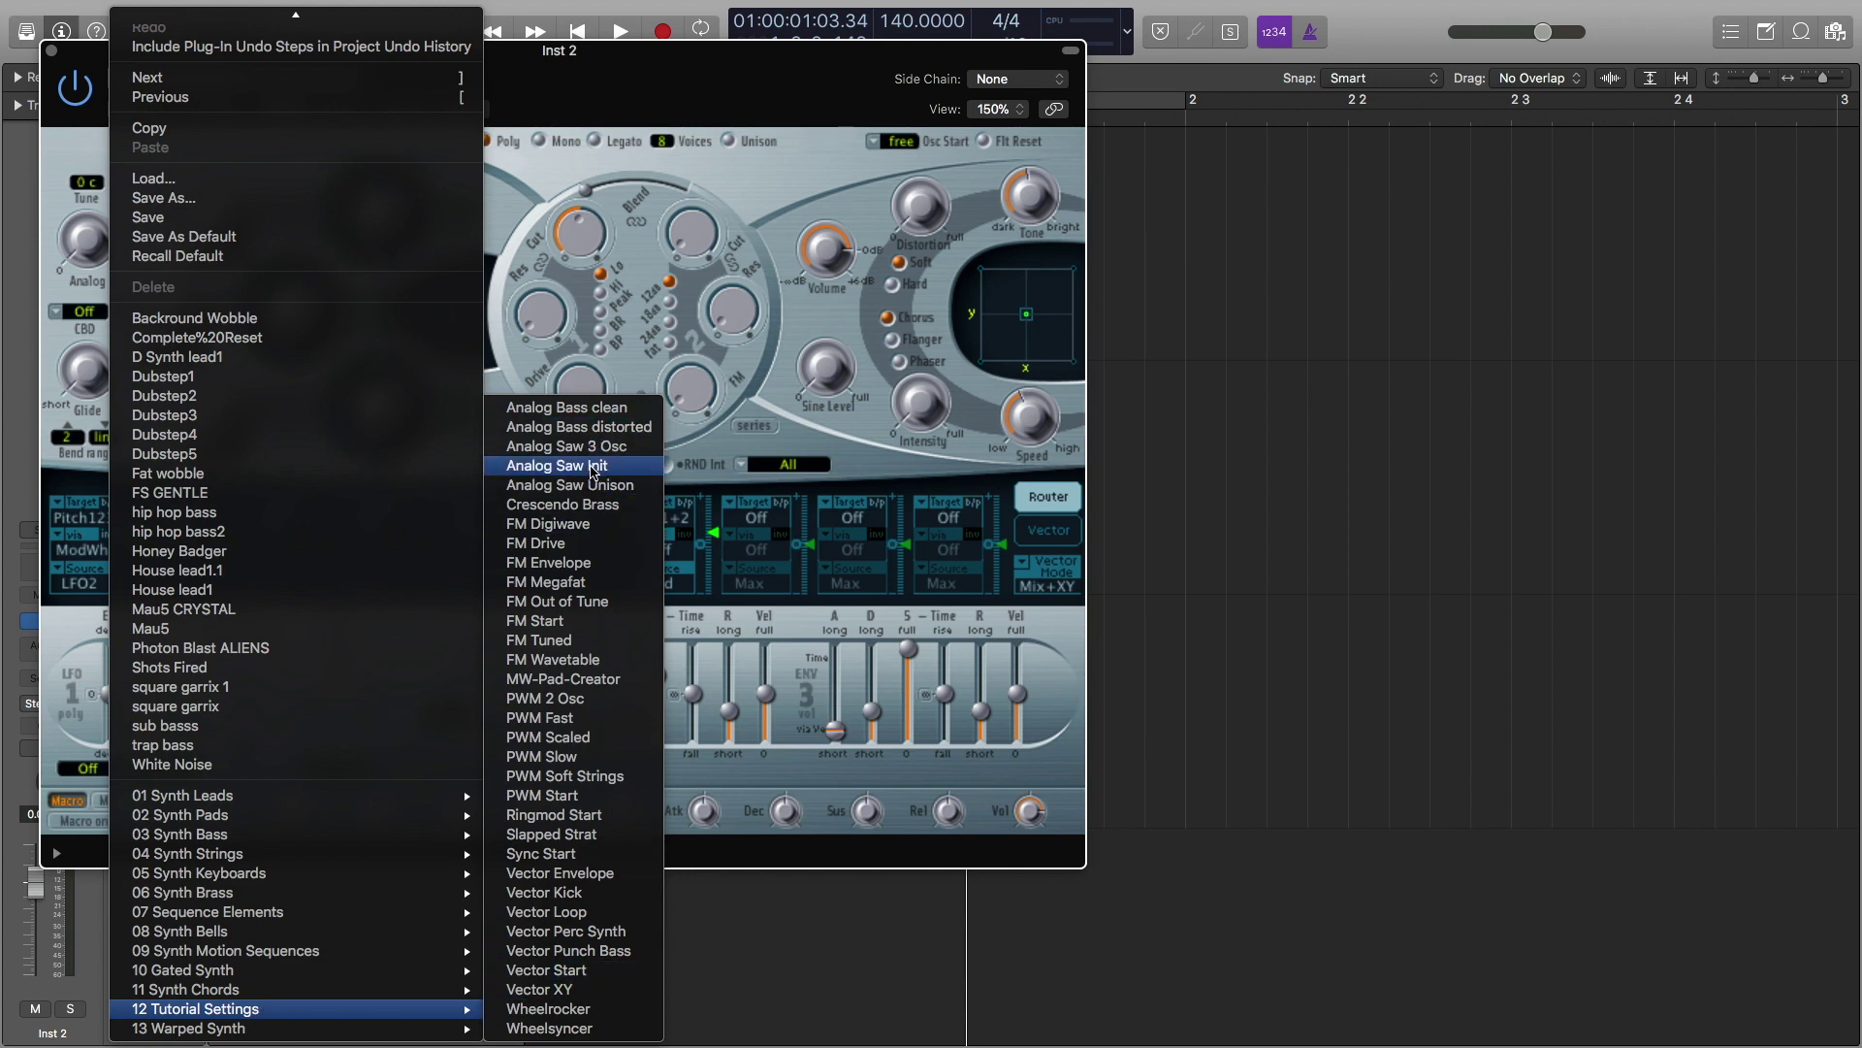
click(557, 466)
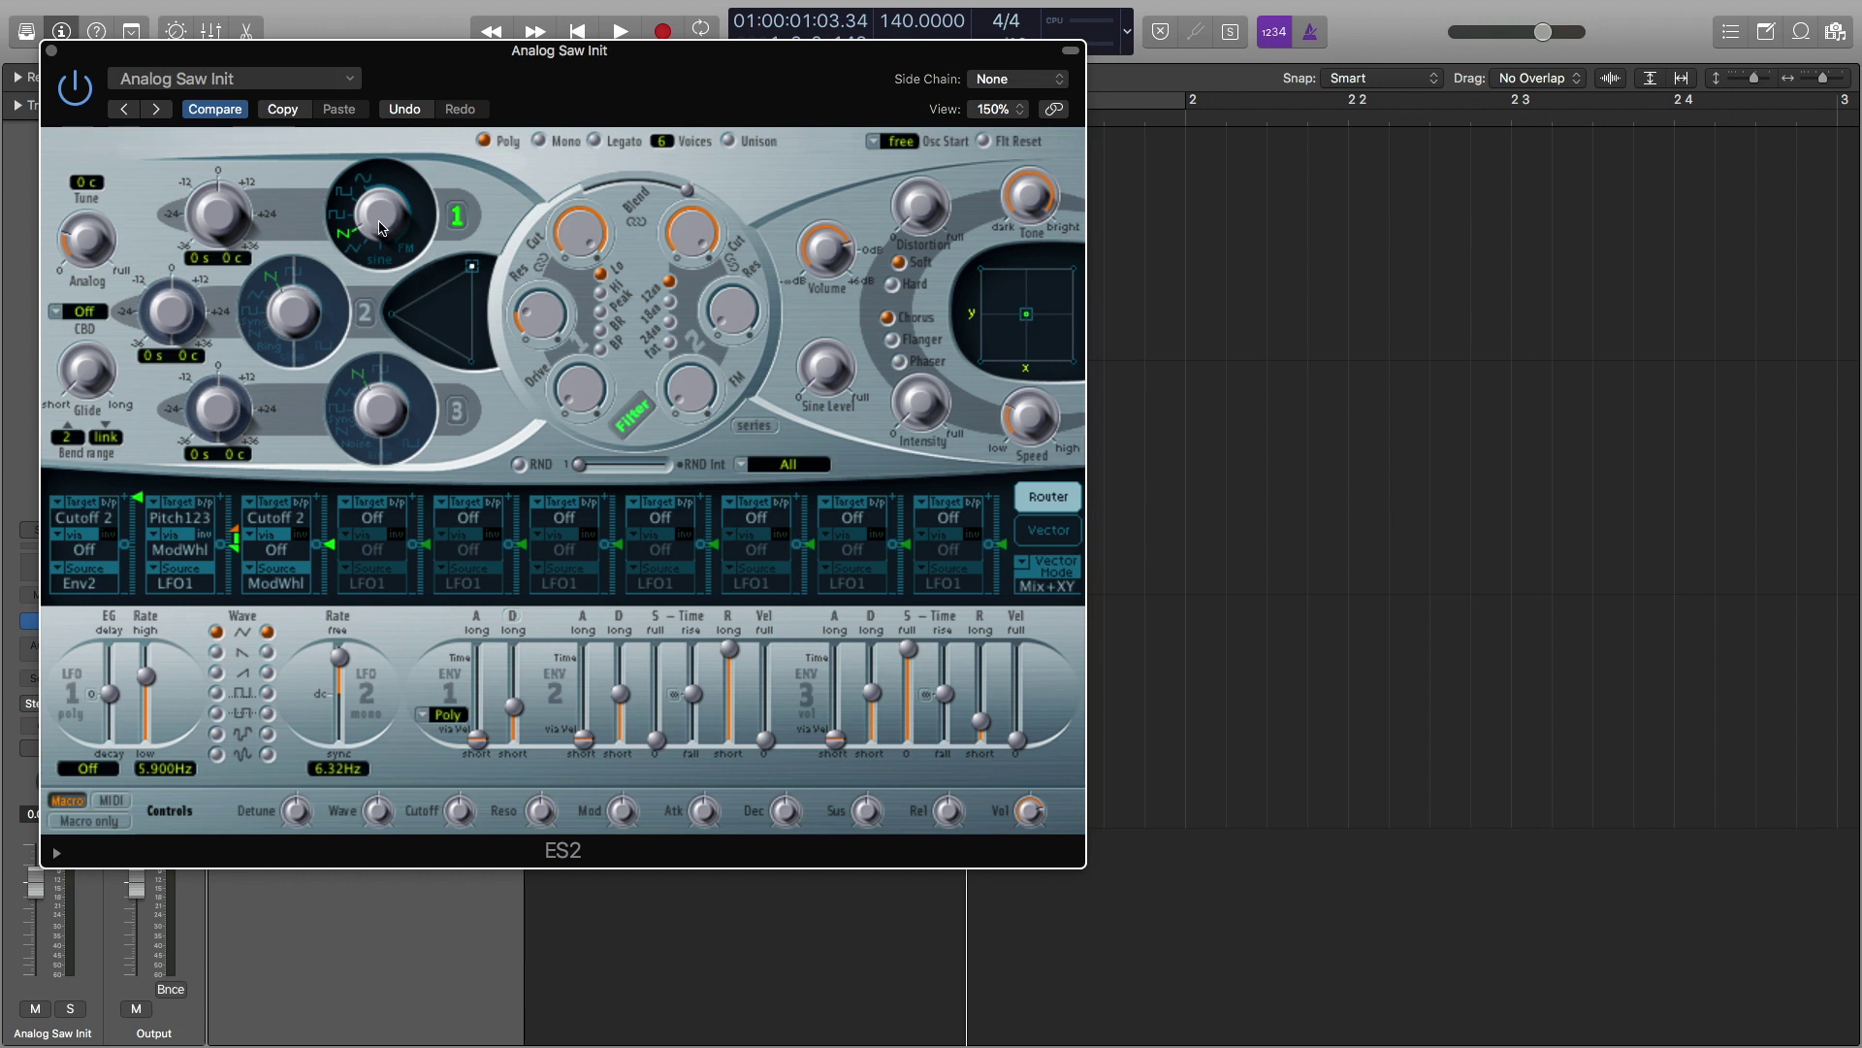
- Switch ES2 oscillator 1 to a sine wave and raise Glide to about 6.70 ms
click(391, 262)
mouse_move(82, 379)
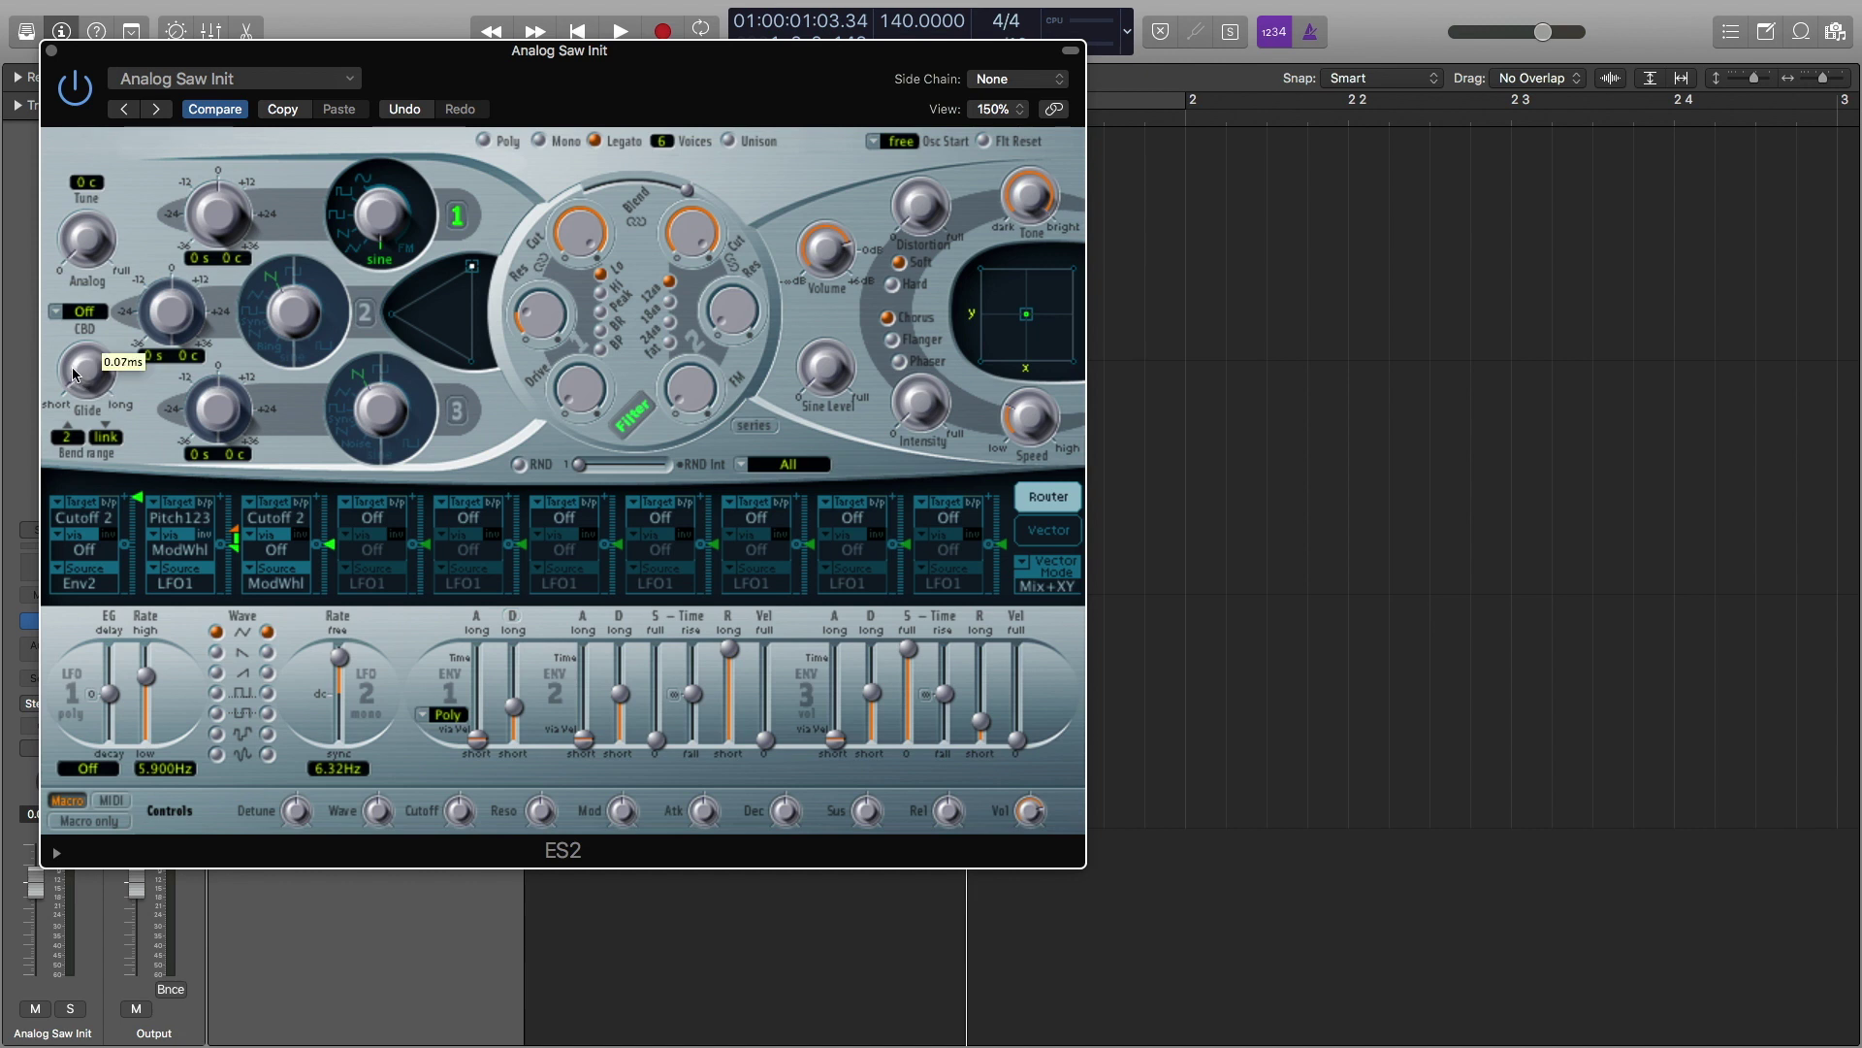
drag(70, 365, 70, 363)
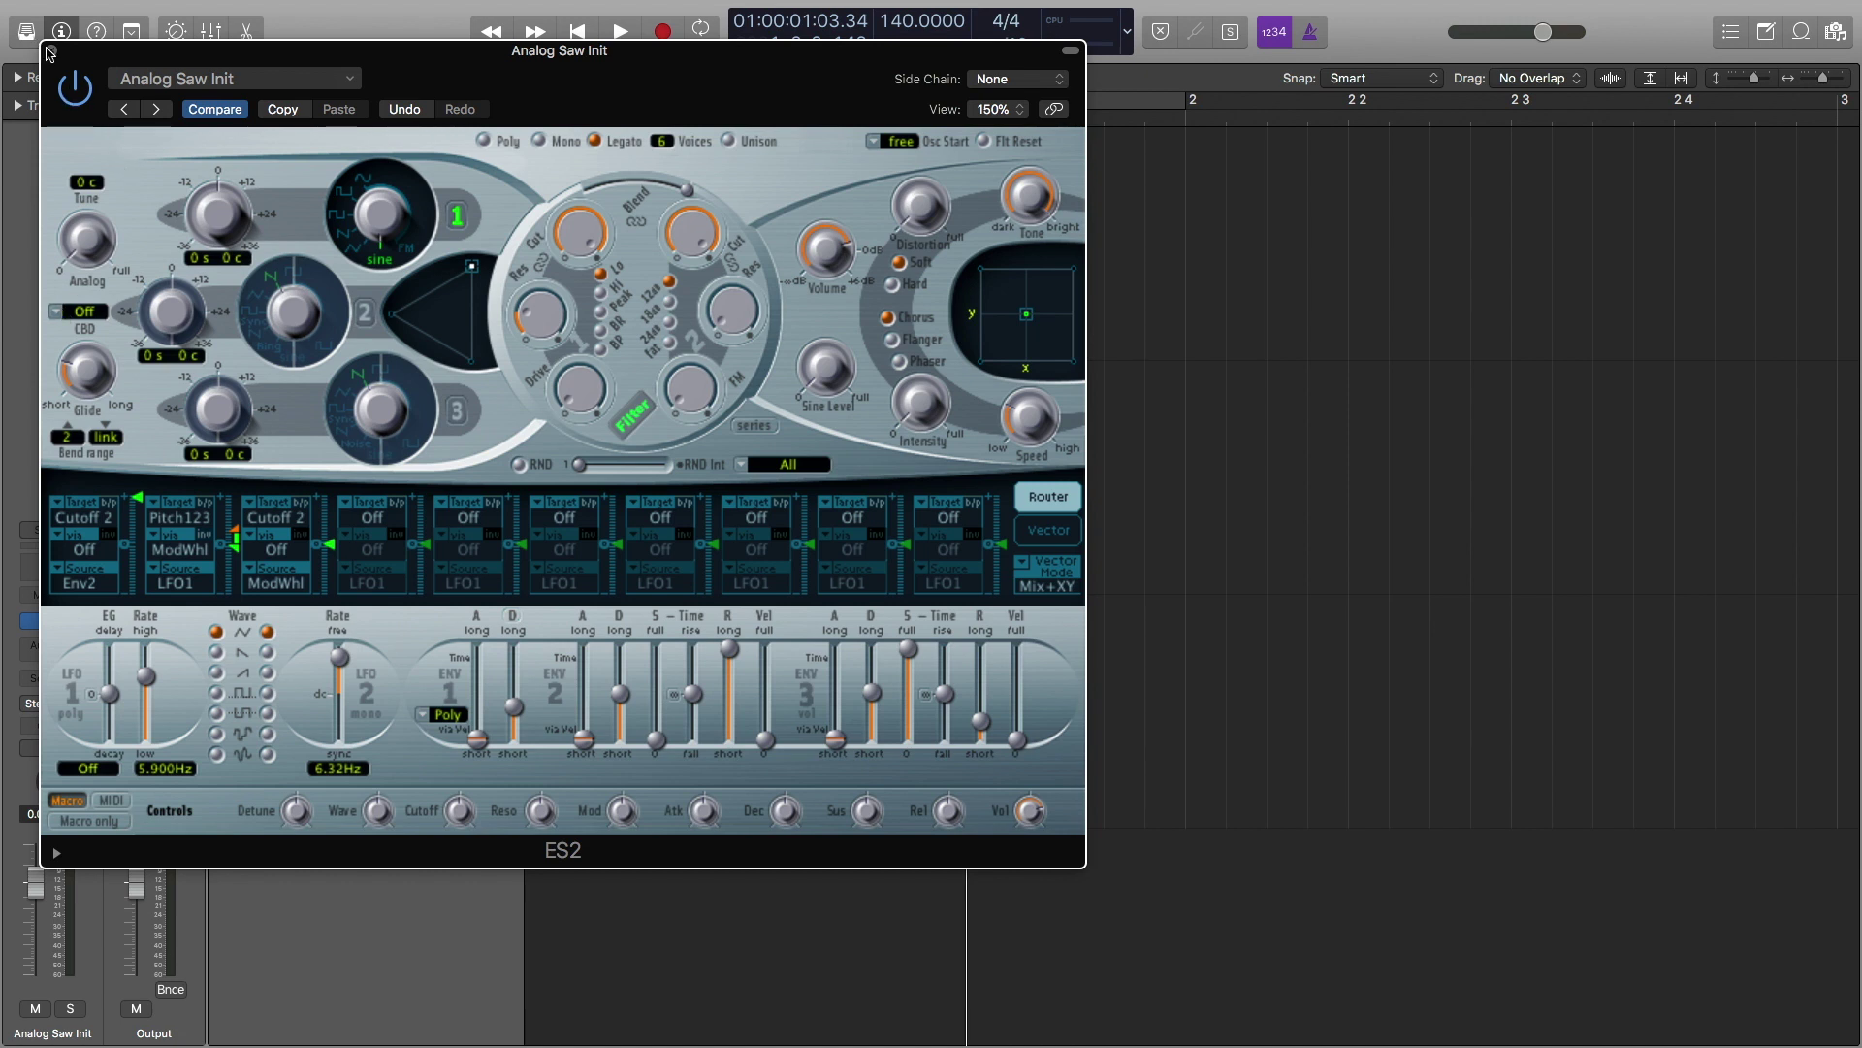
- Create an empty one-bar MIDI region on track 3 and open it in the Piano Roll
click(51, 49)
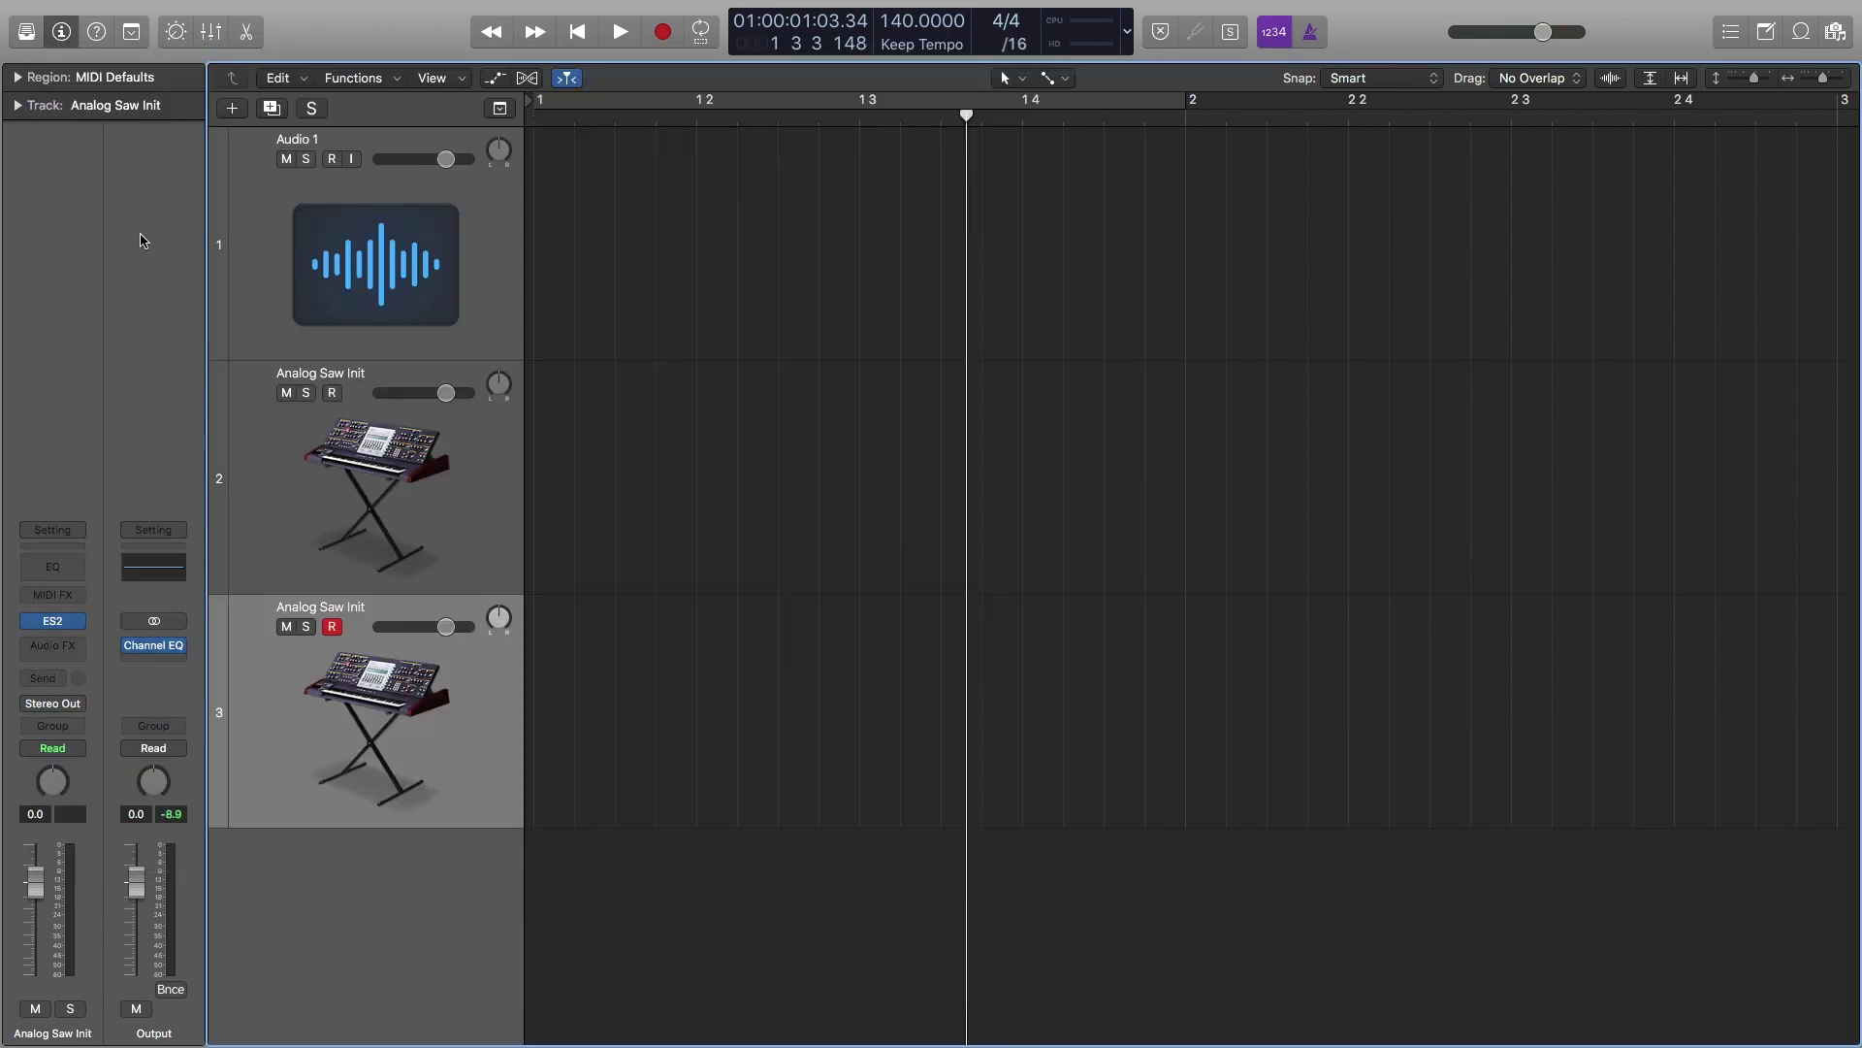
right_click(560, 662)
click(609, 663)
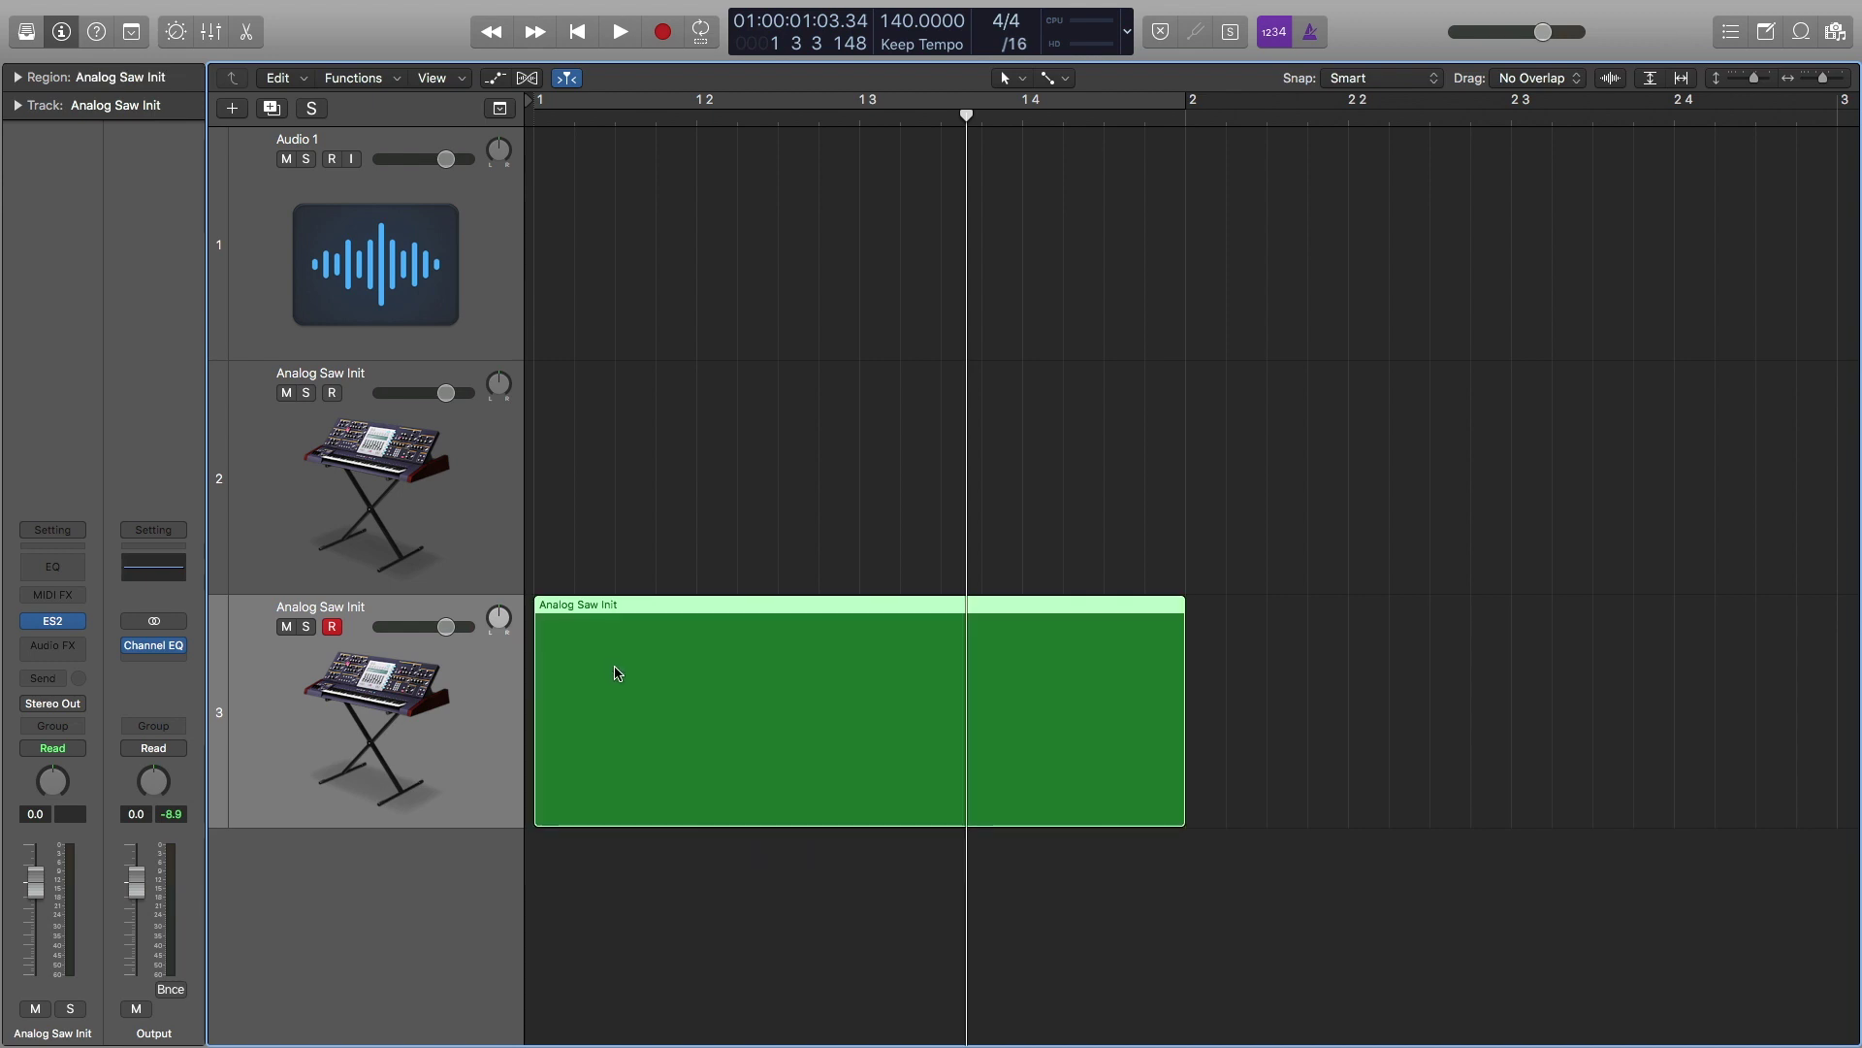
double_click(610, 660)
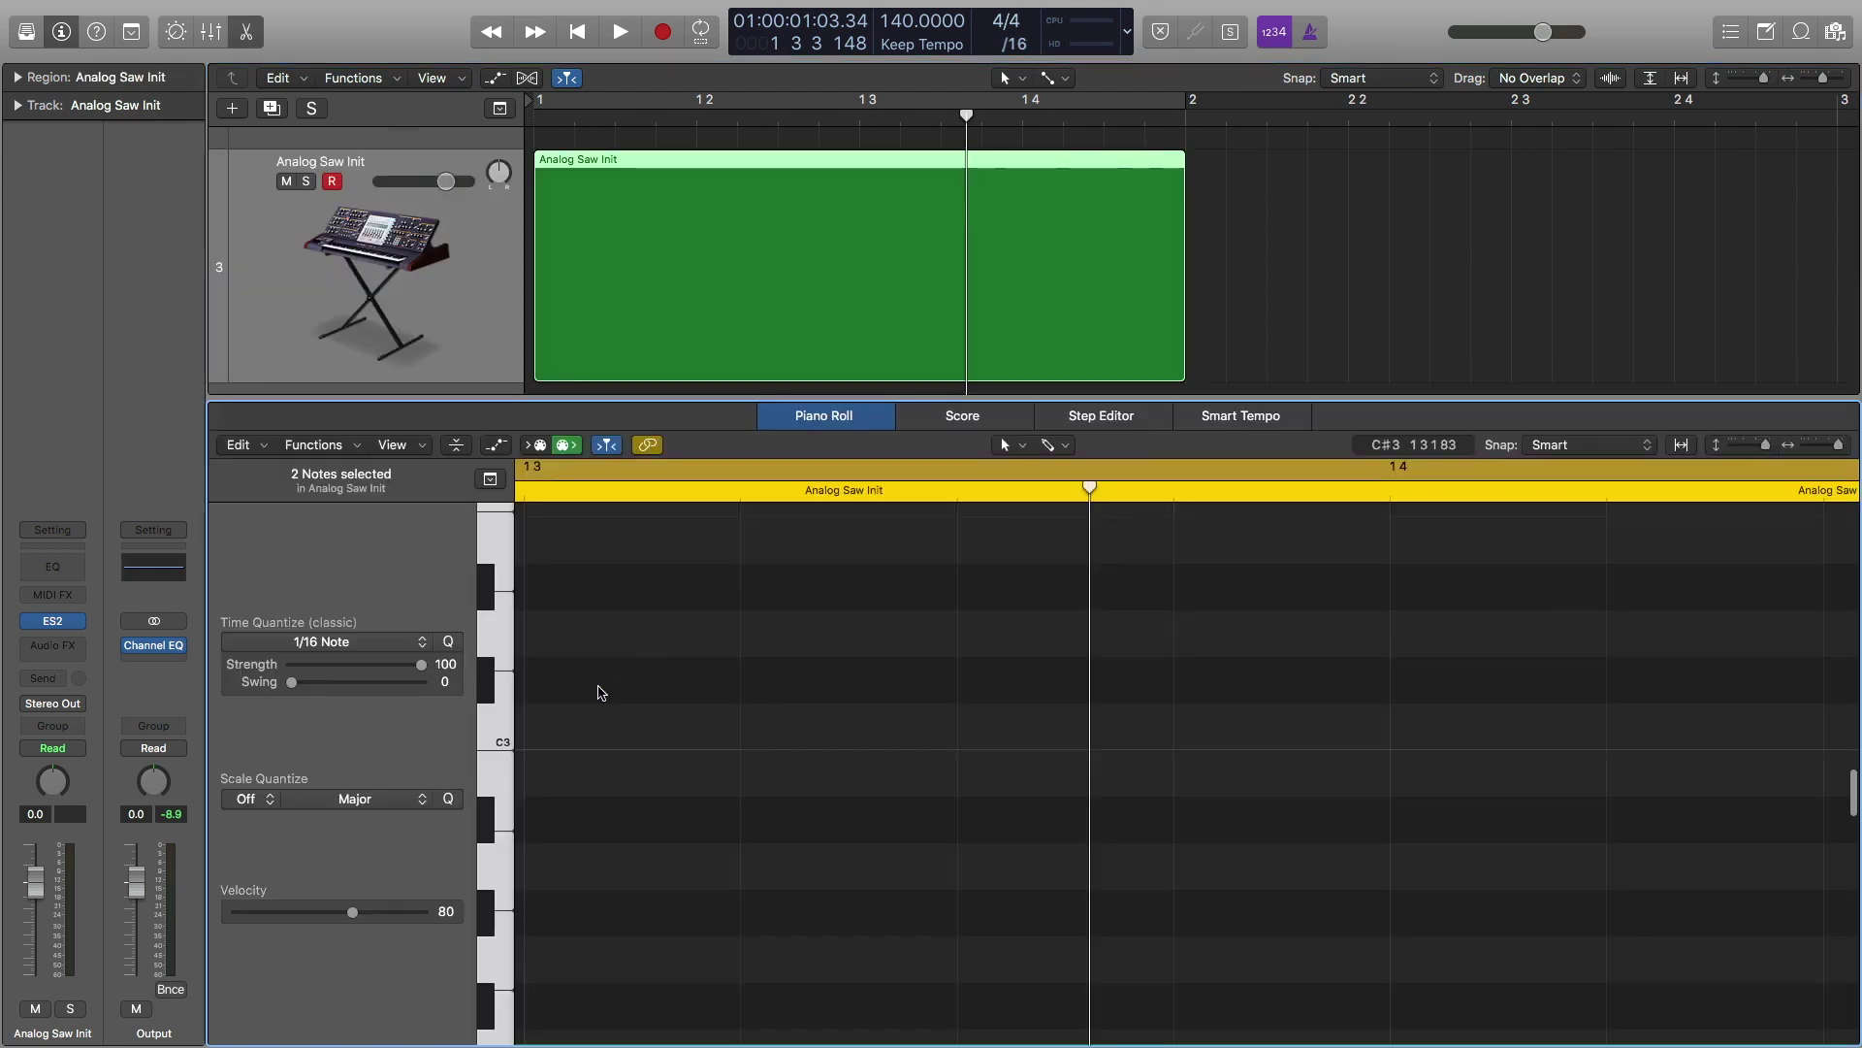
- Scroll the Piano Roll to the C2–C3 range, auditioning notes, and bring up the grid's context menu
scroll(597, 703, left, 10)
scroll(592, 713, down, 2)
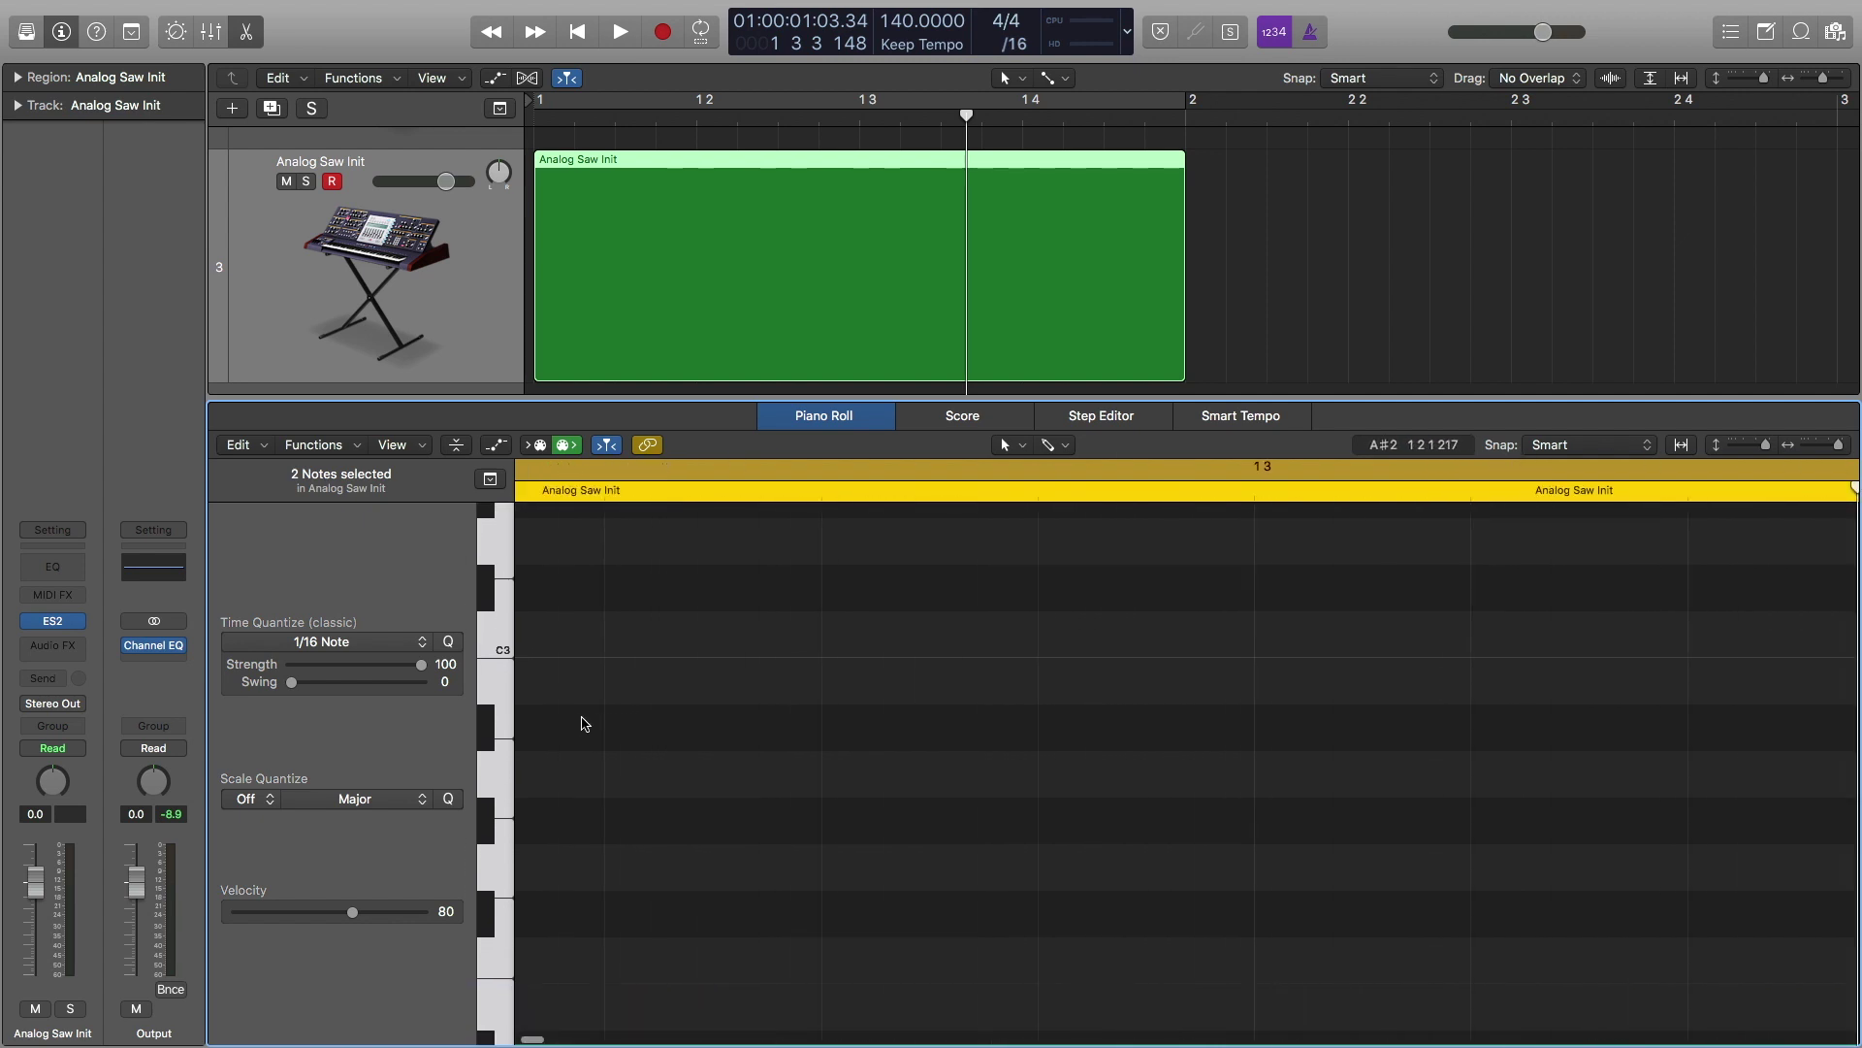
scroll(513, 777, left, 5)
click(497, 776)
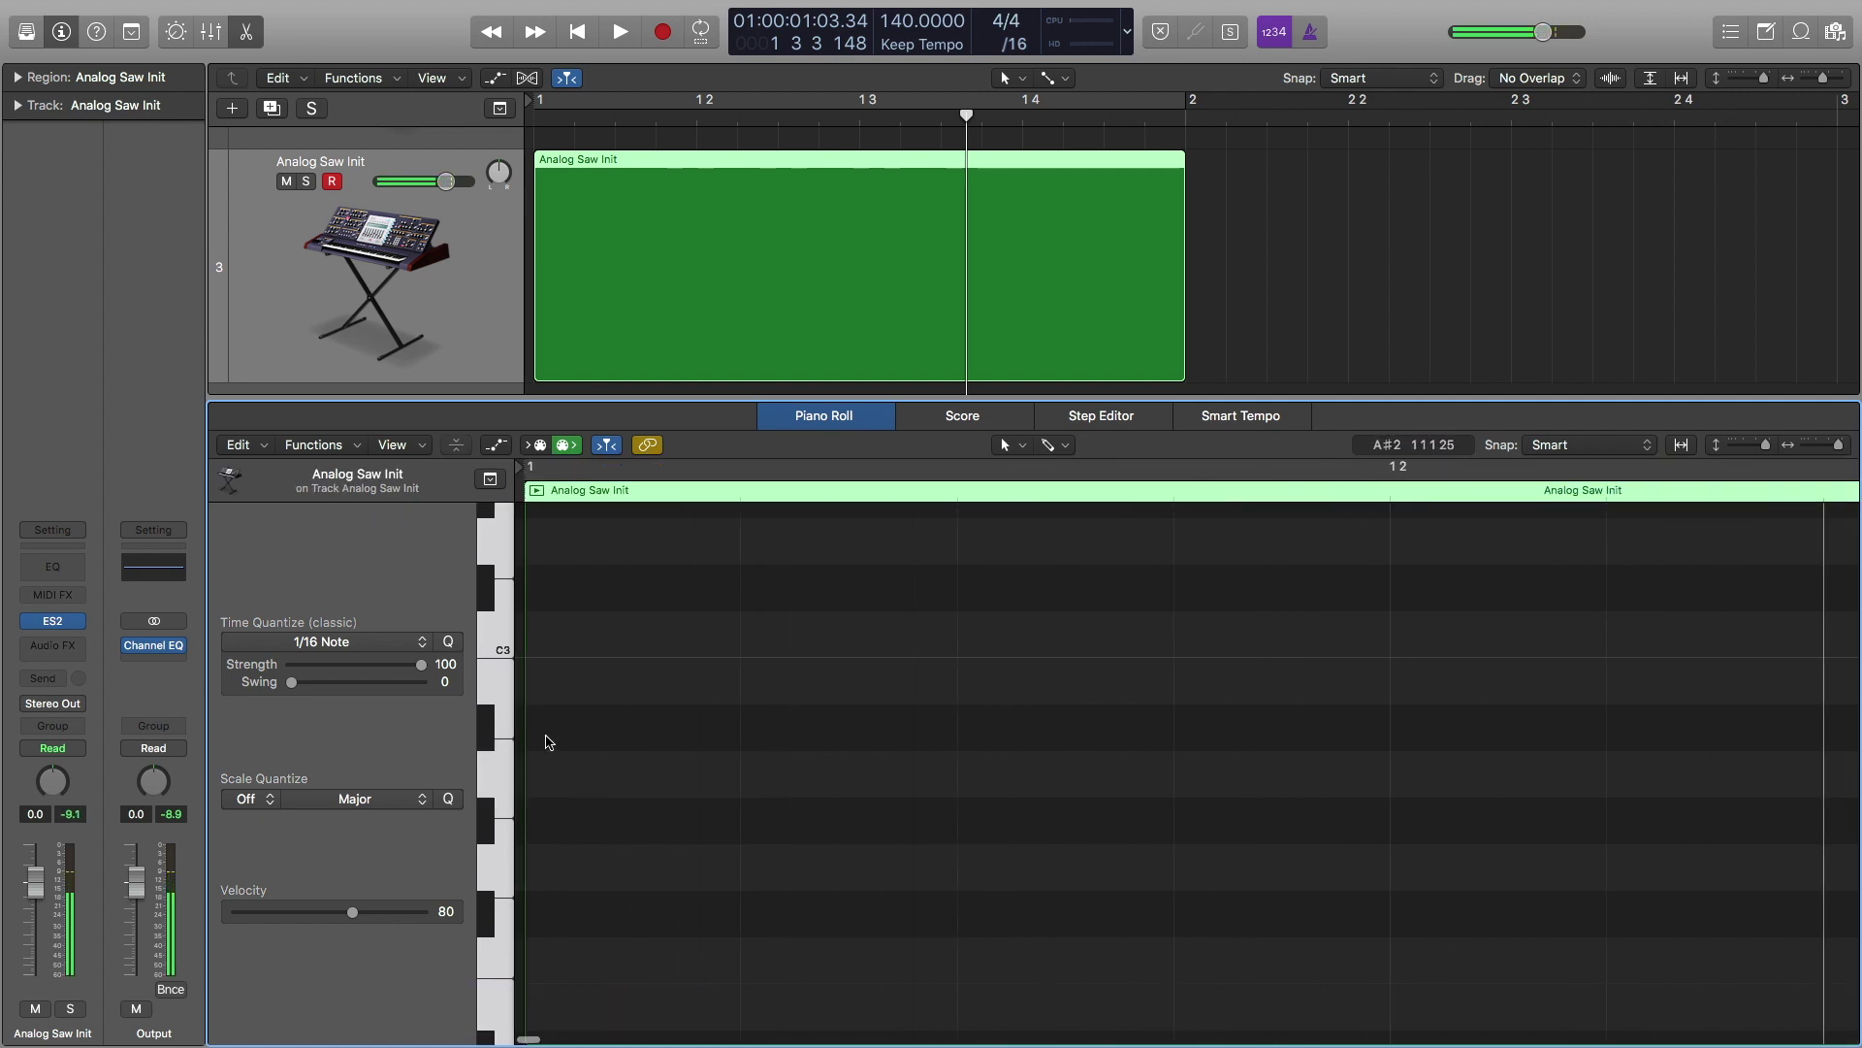
scroll(543, 742, down, 5)
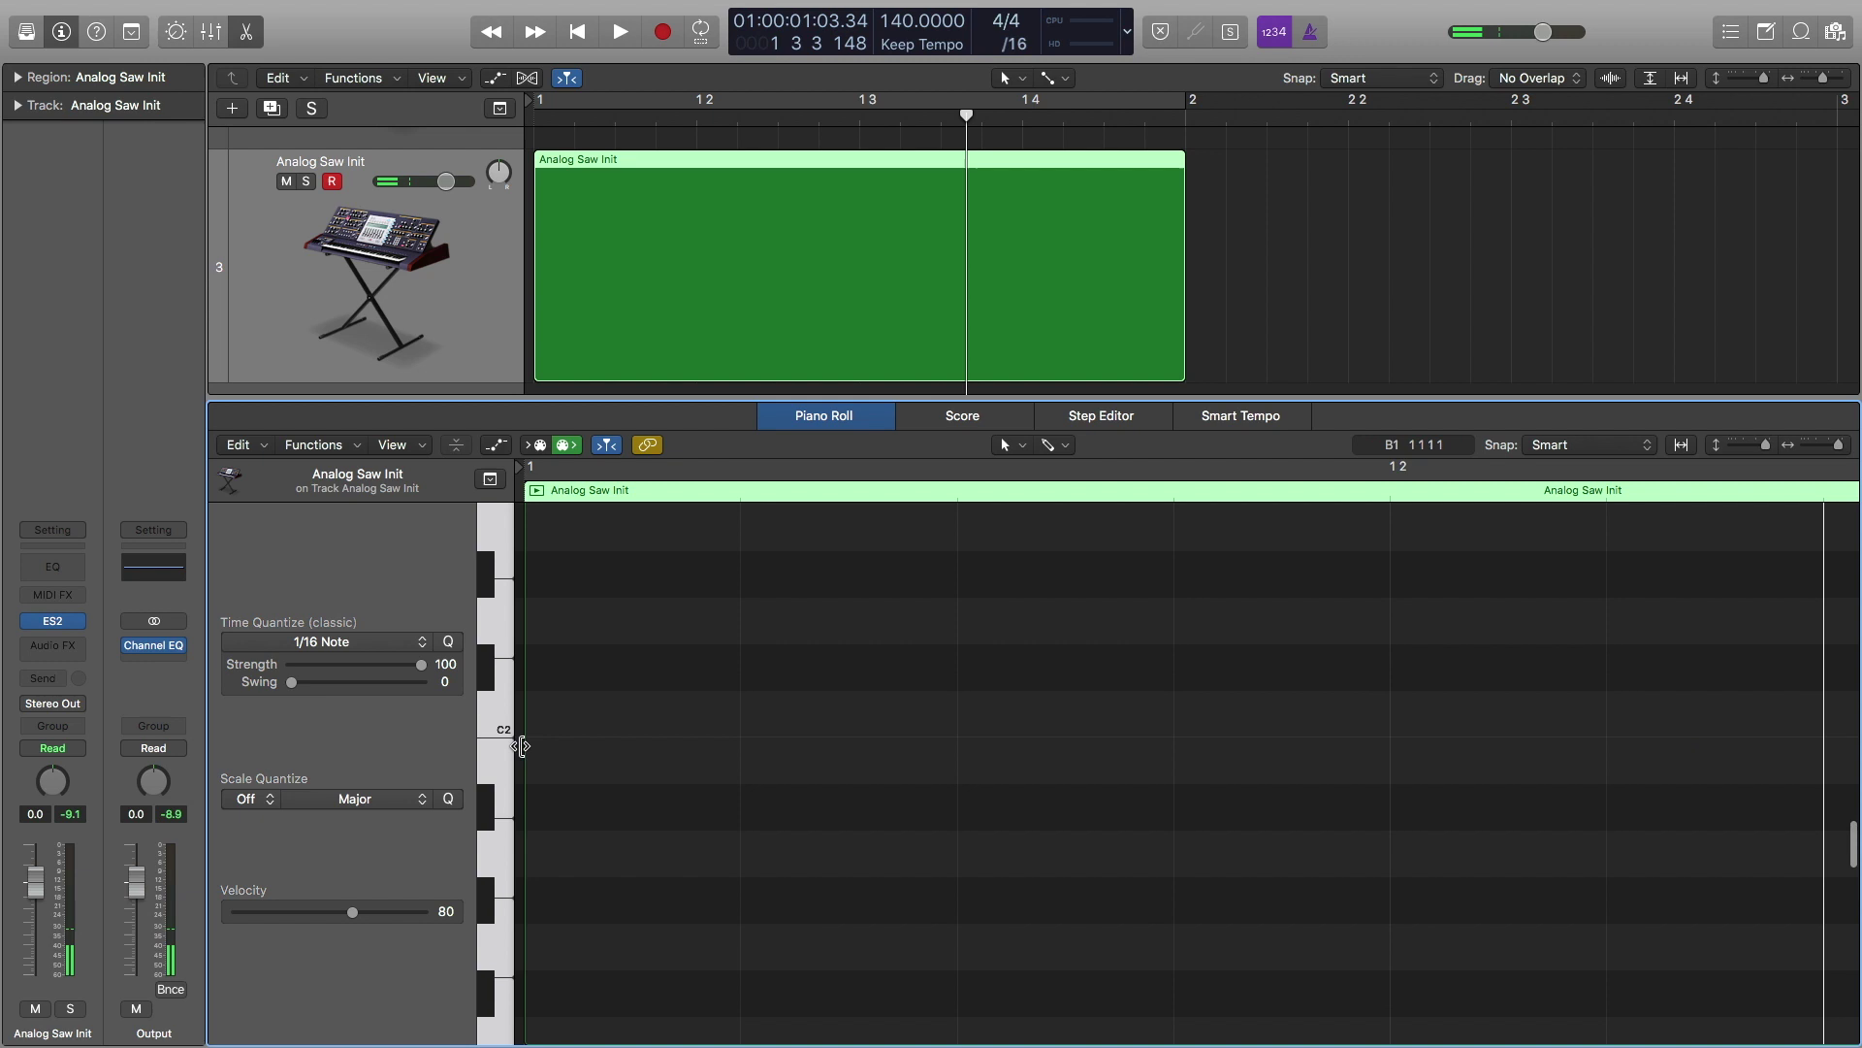
click(497, 703)
scroll(544, 718, up, 5)
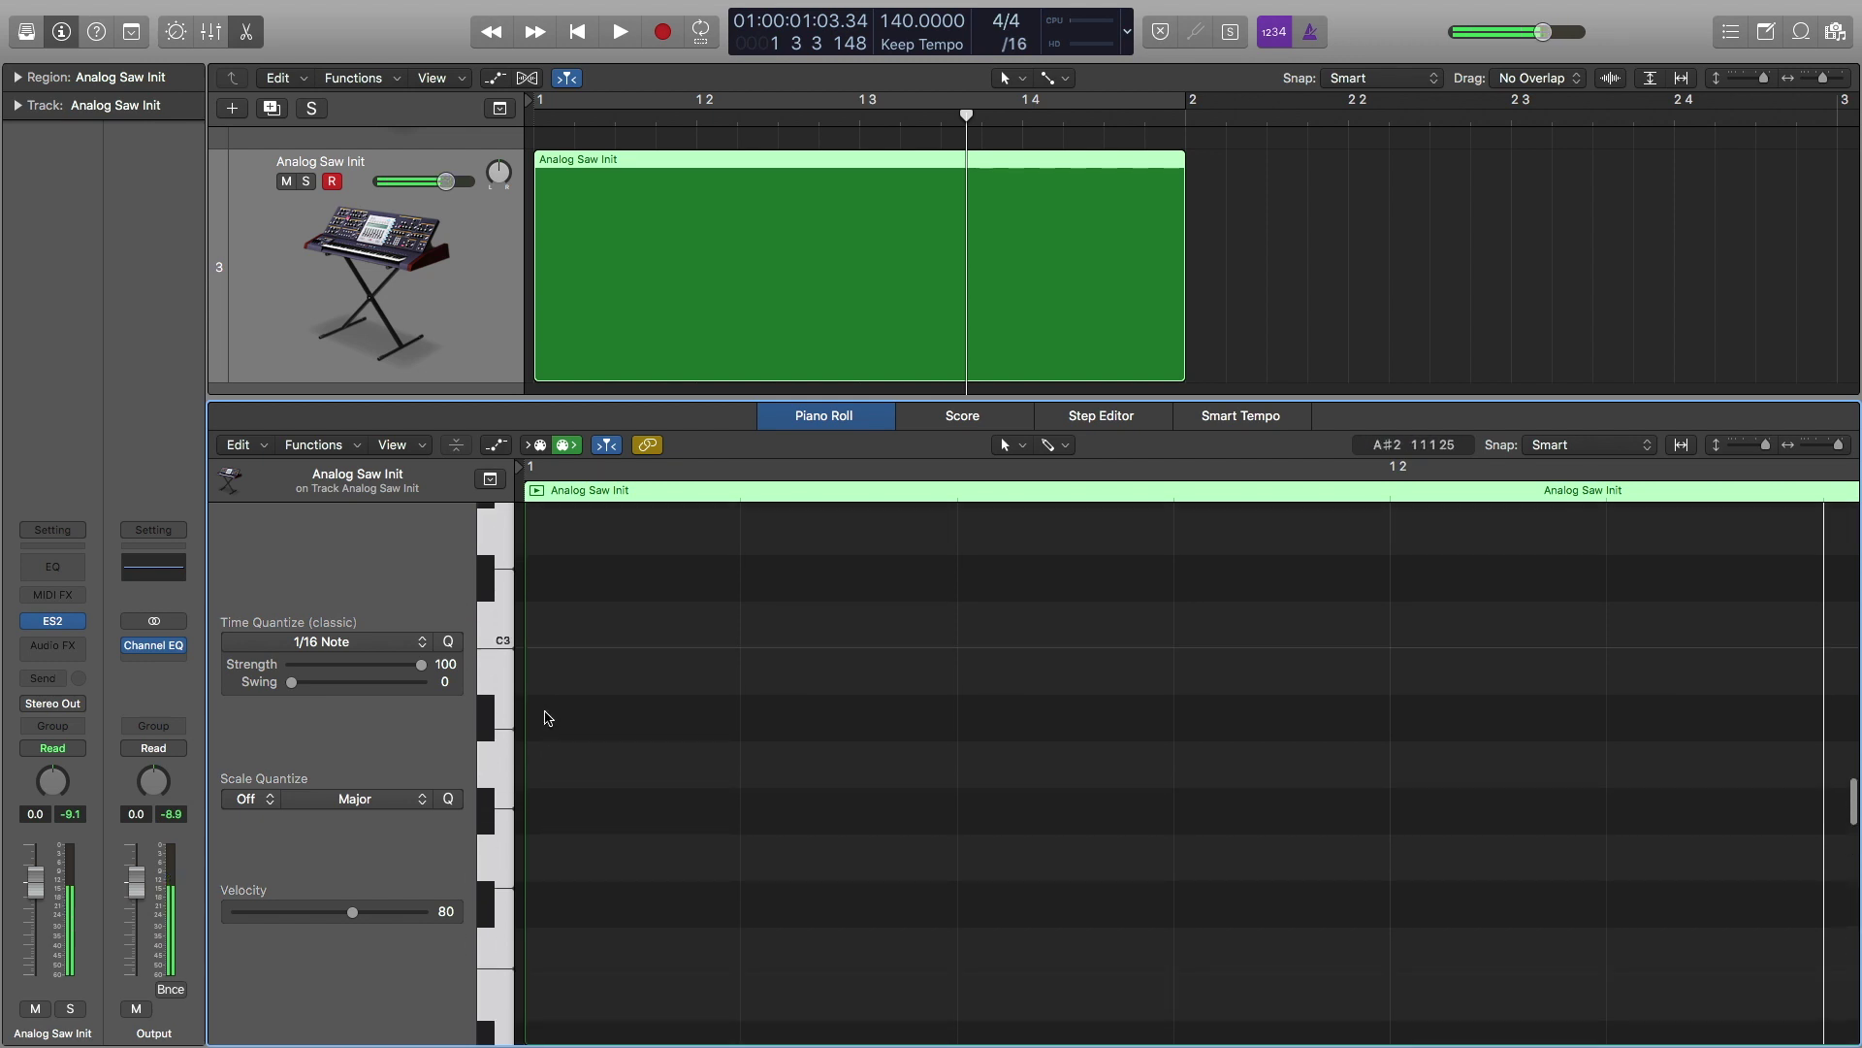
right_click(539, 617)
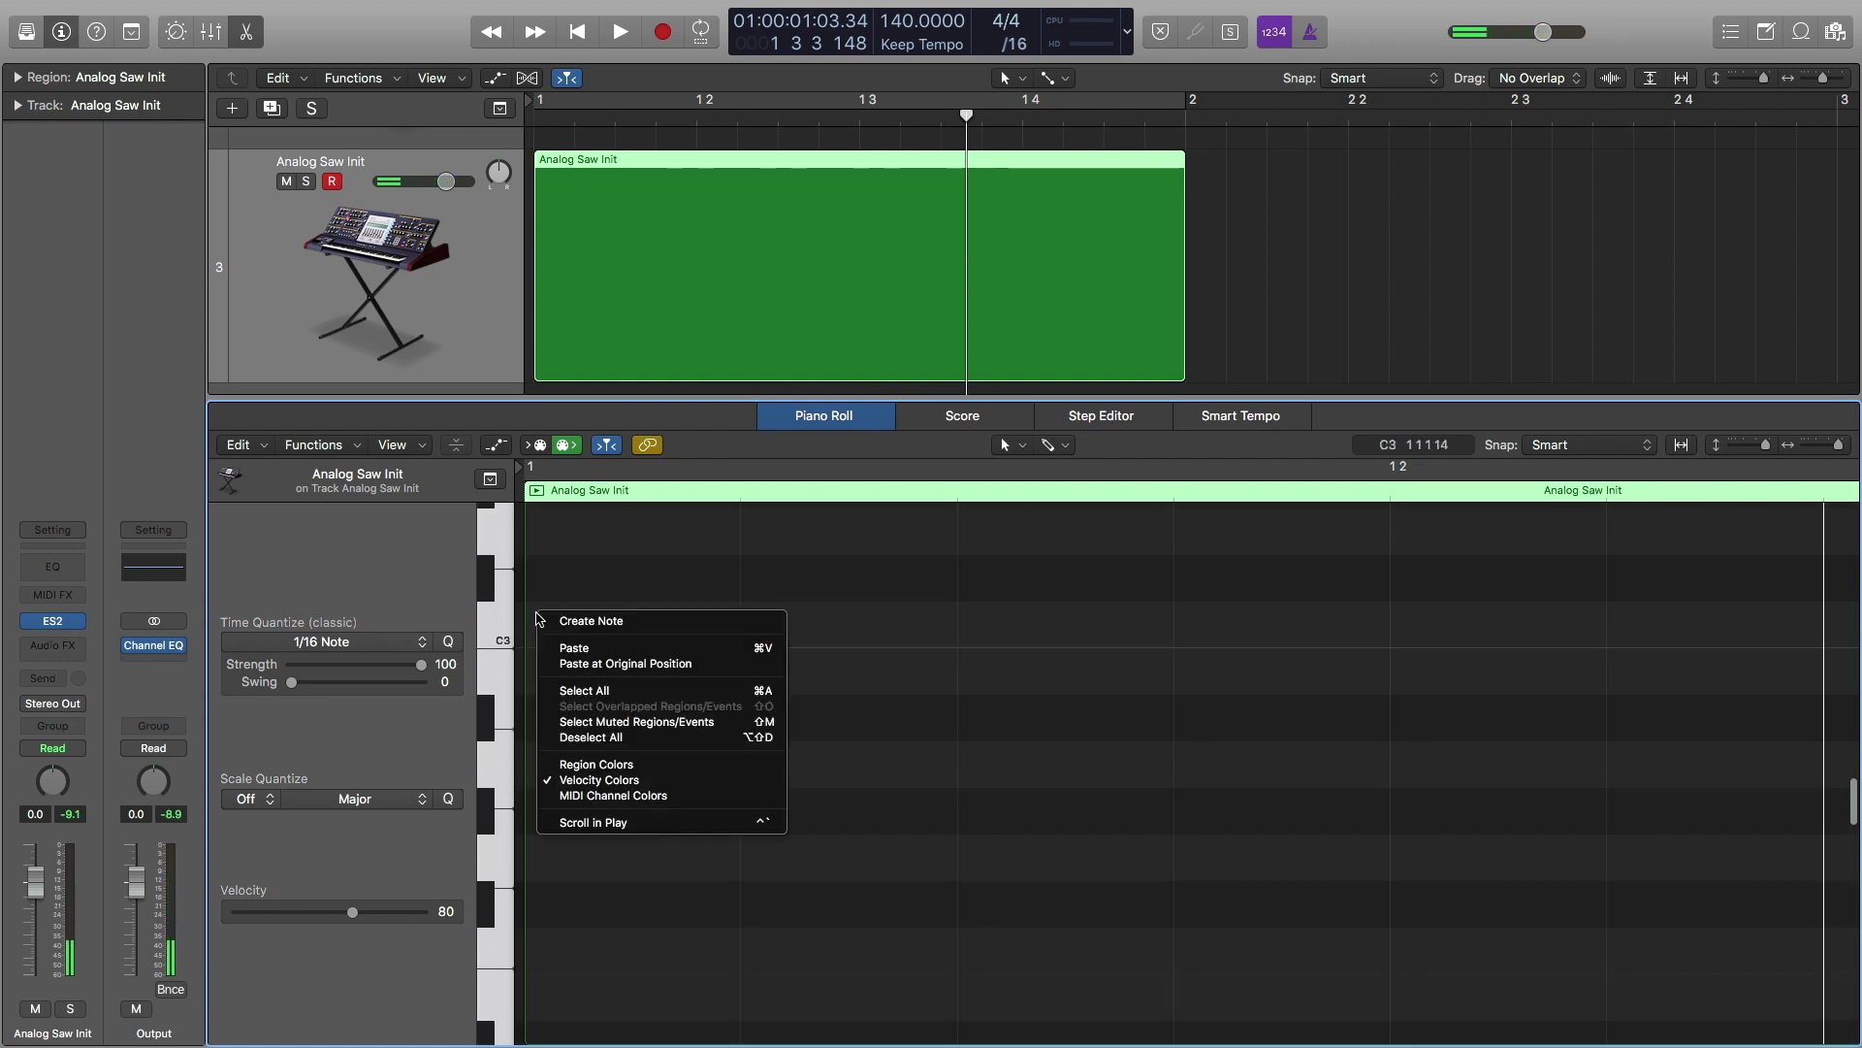
- Create a note at C3 at the region start and drag a copy down to C2
click(572, 620)
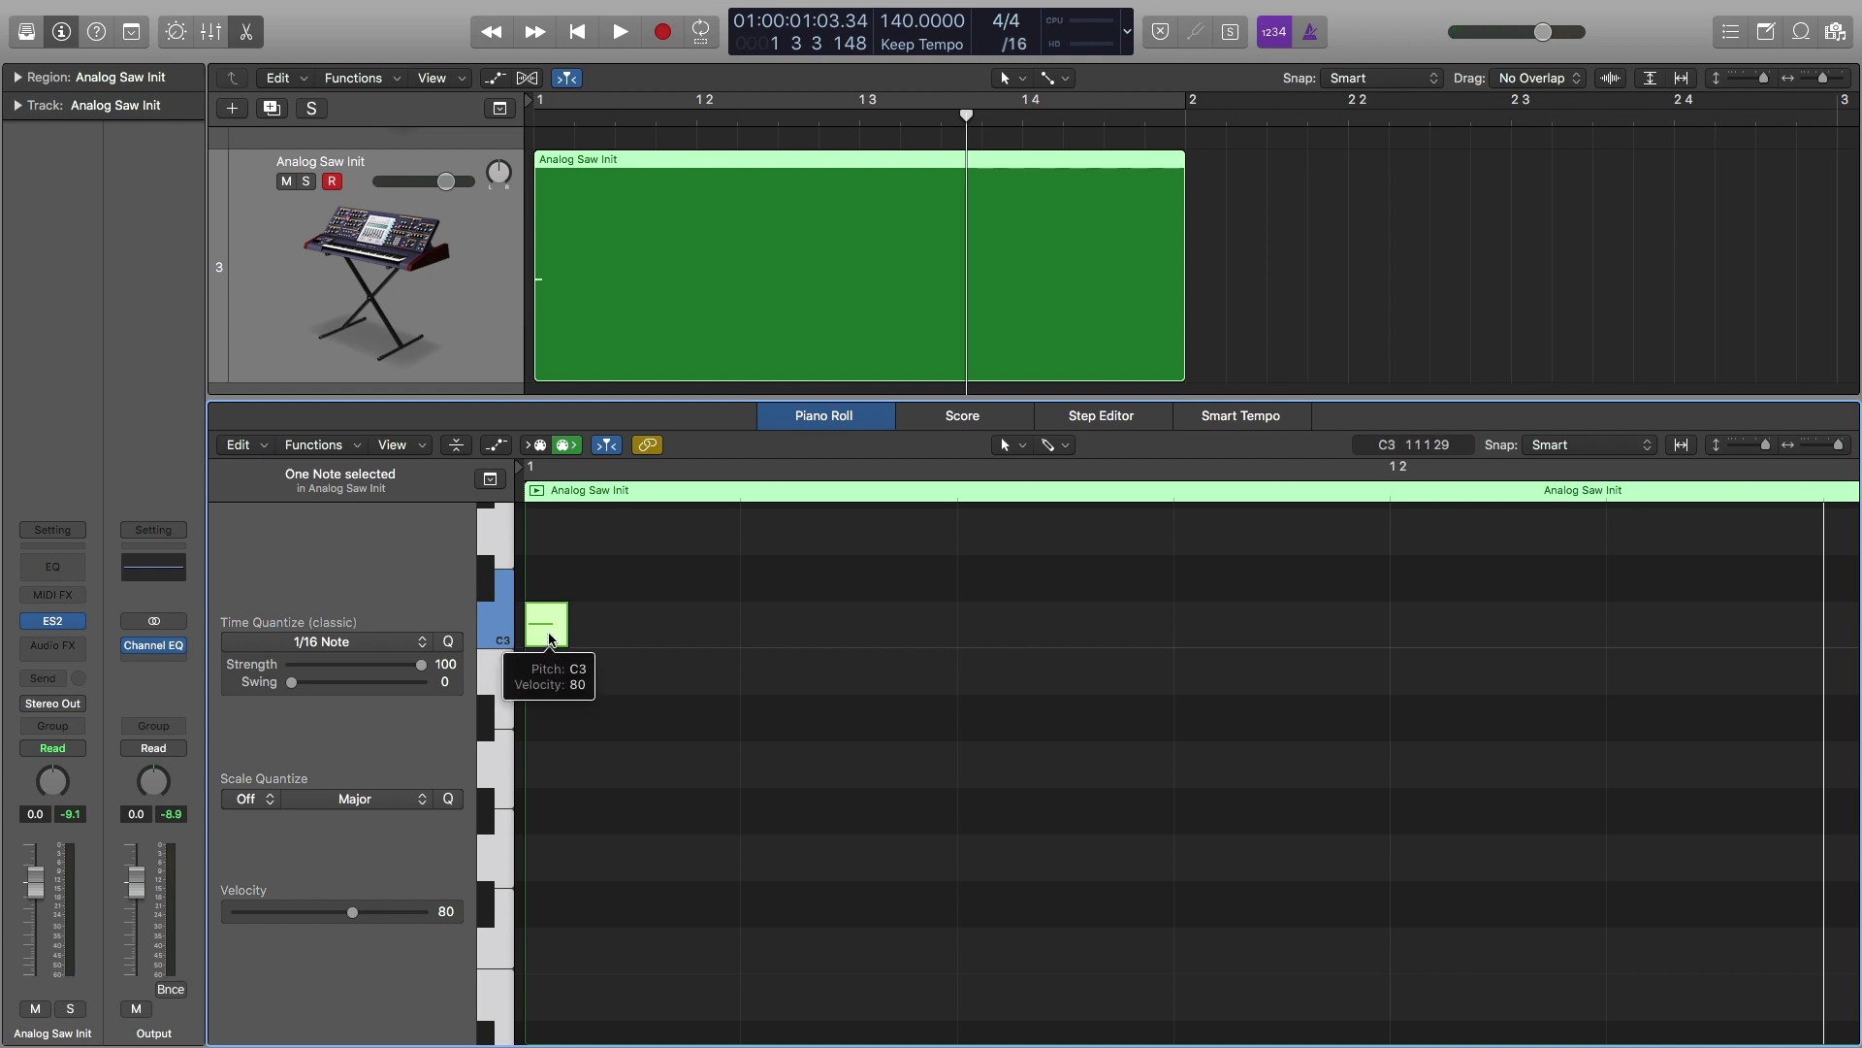
drag(546, 640, 540, 975)
drag(554, 842, 545, 924)
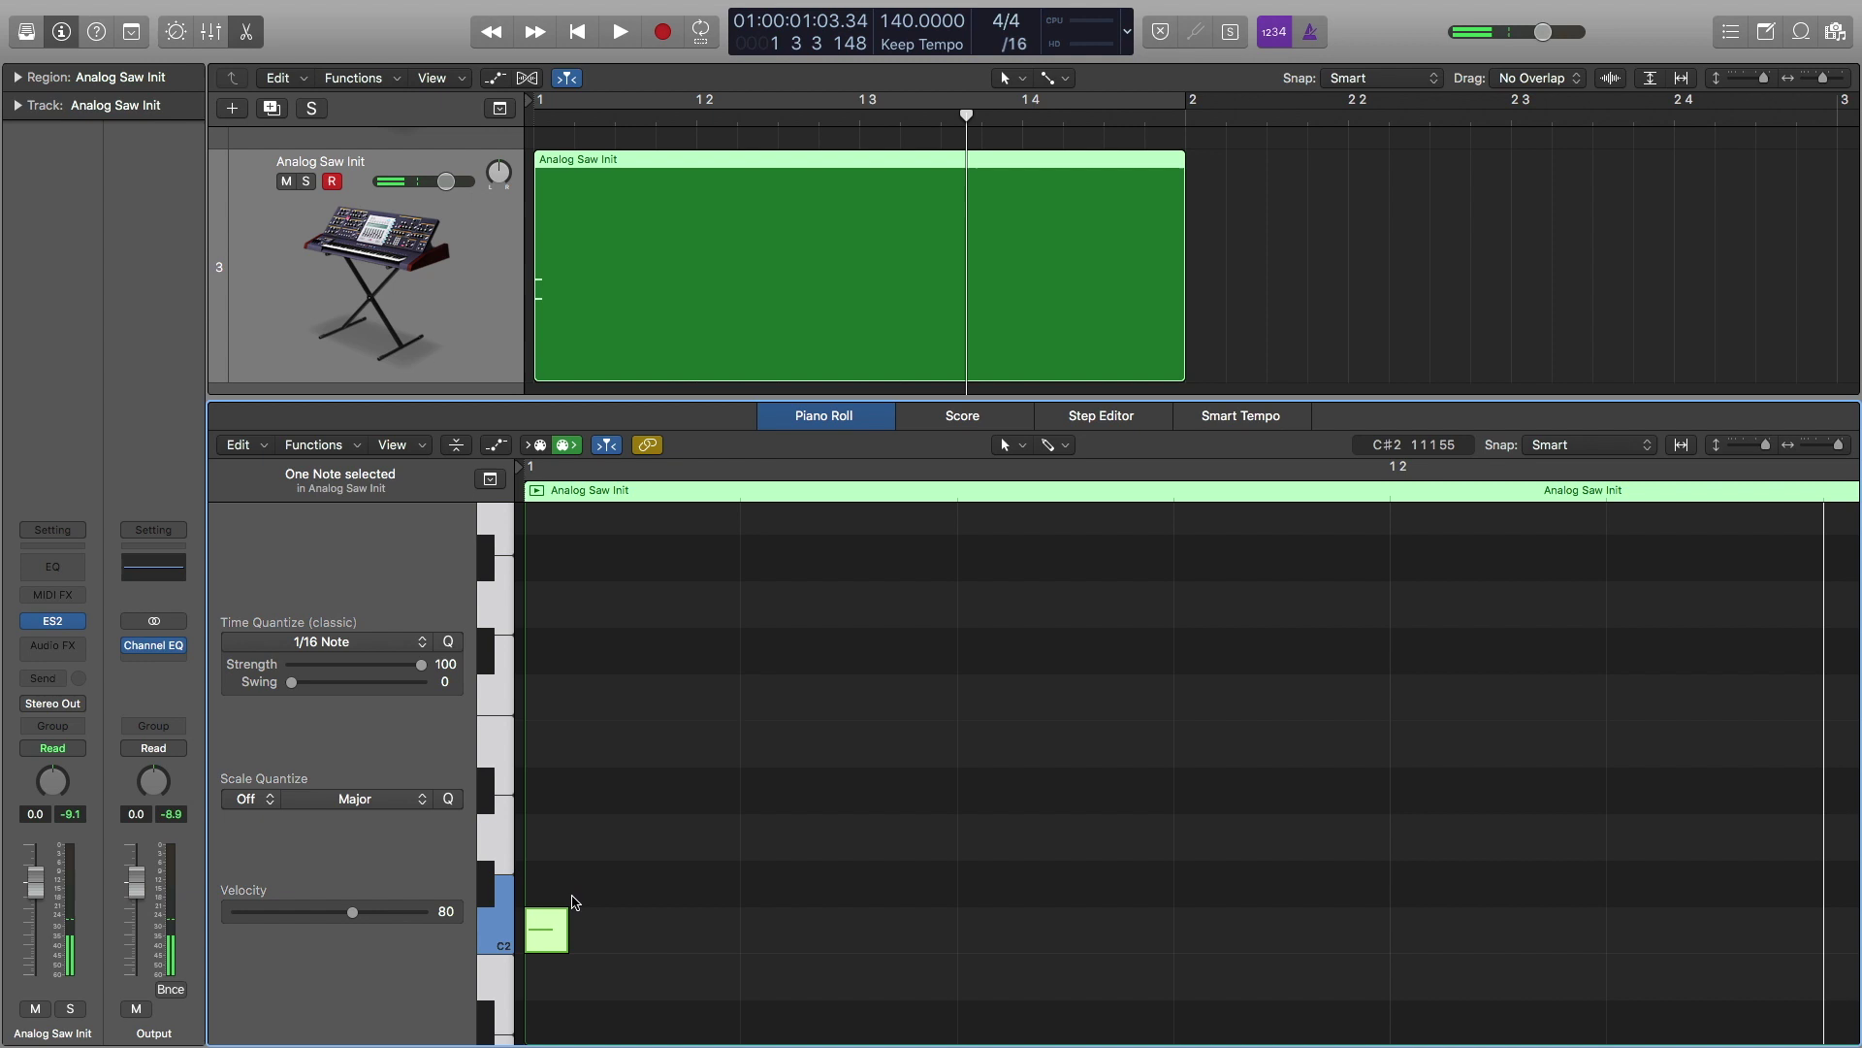
- Select both short notes, then nudge the C2 note's start slightly later
scroll(575, 903, up, 2)
scroll(574, 893, down, 5)
scroll(594, 614, up, 5)
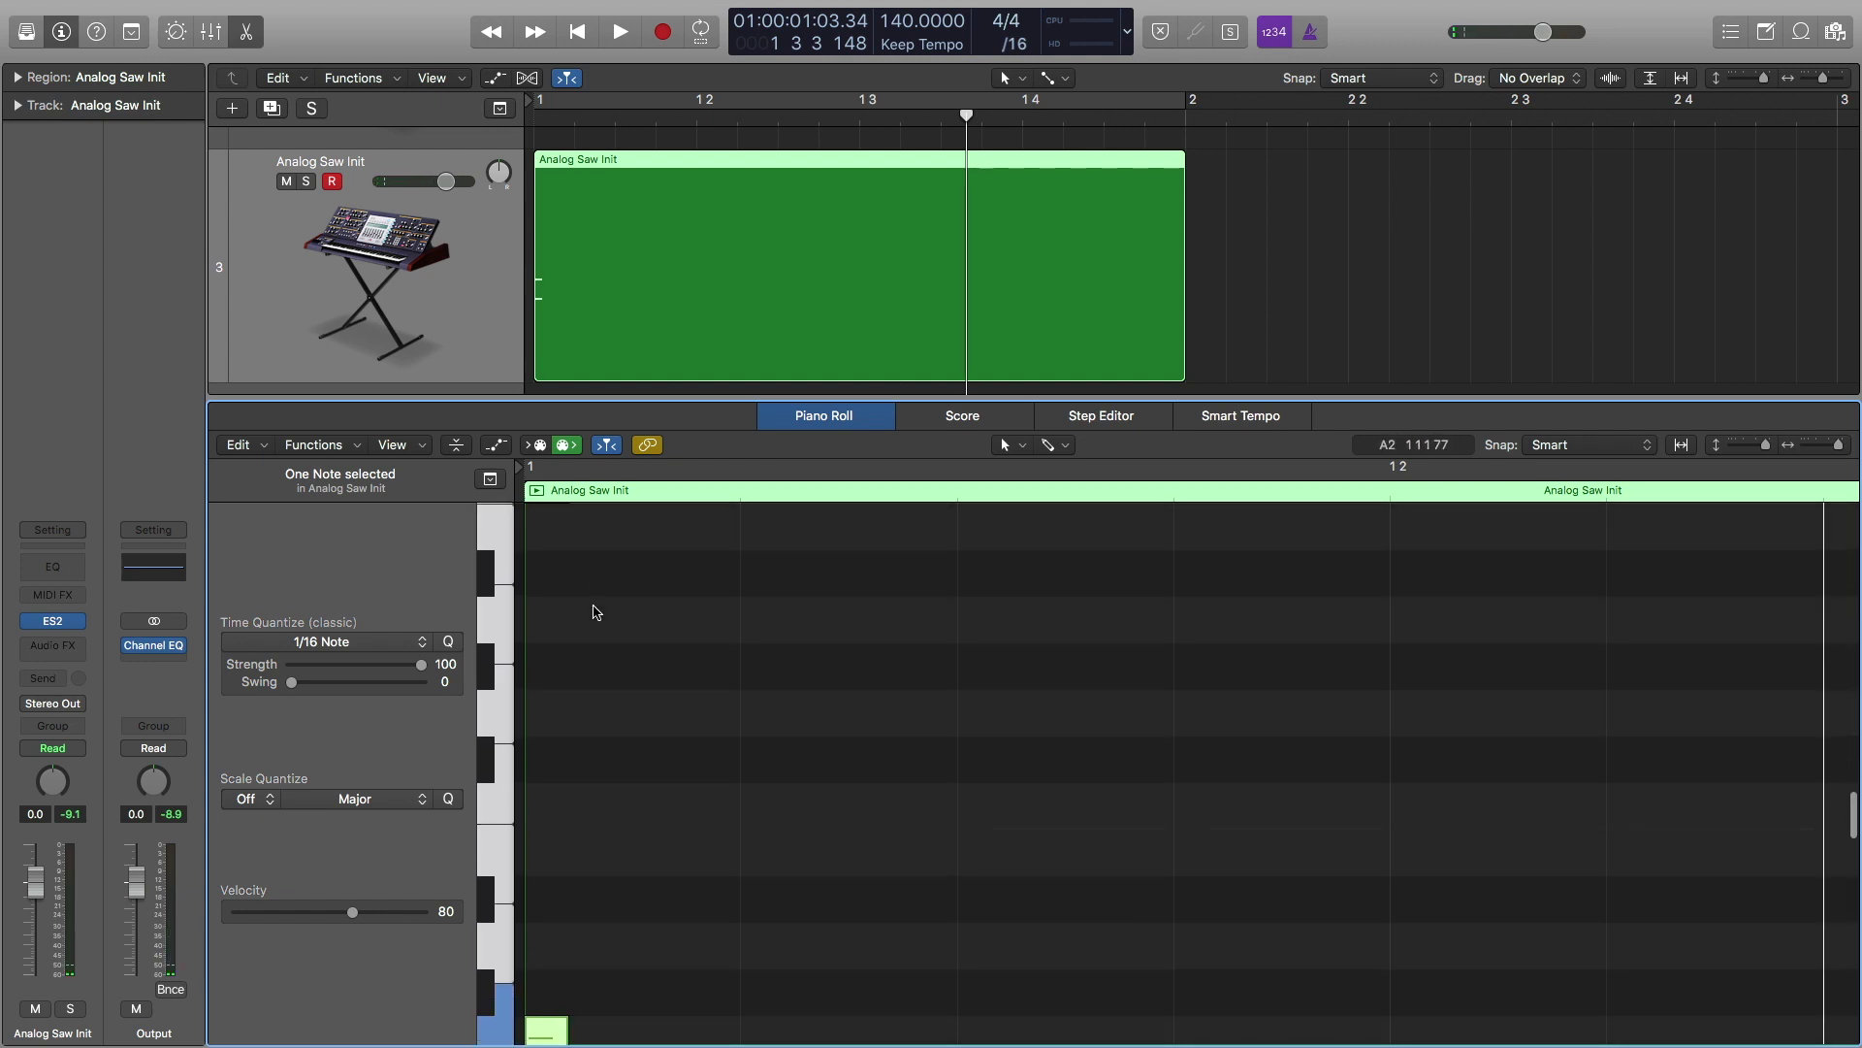
scroll(595, 616, up, 2)
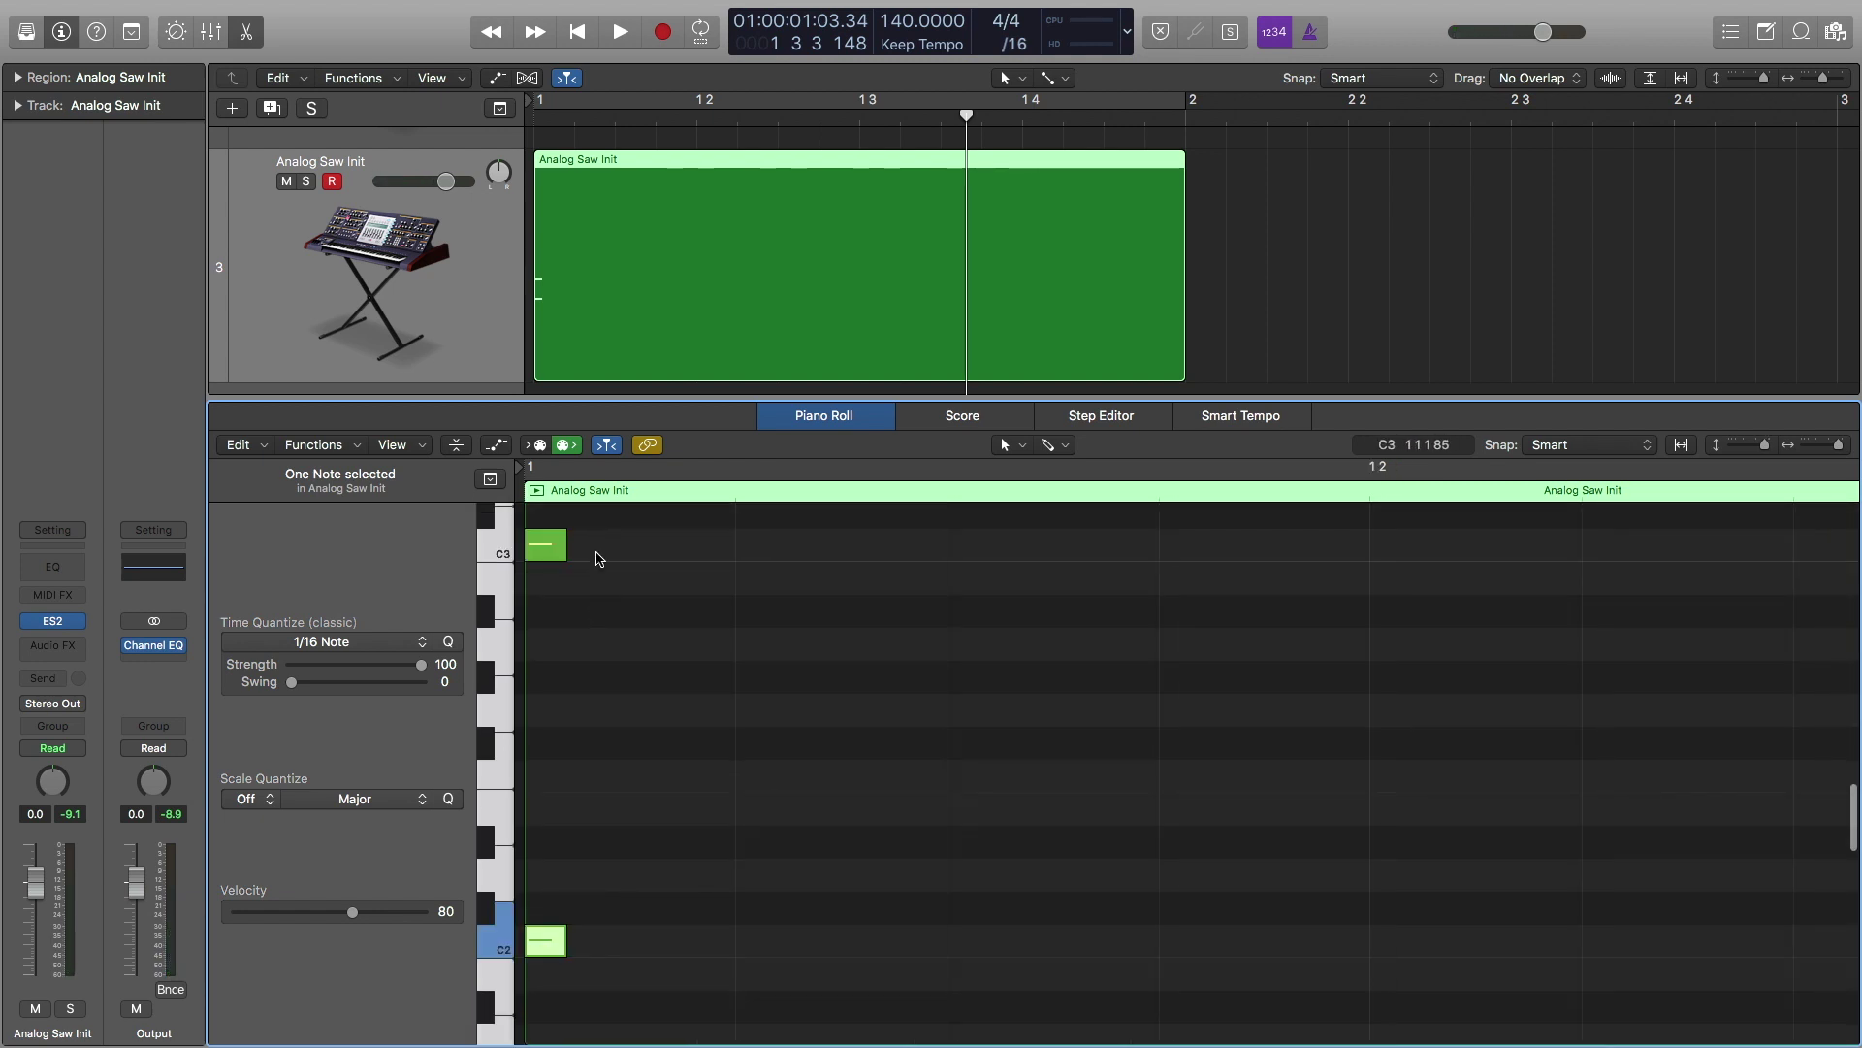
drag(609, 534, 609, 952)
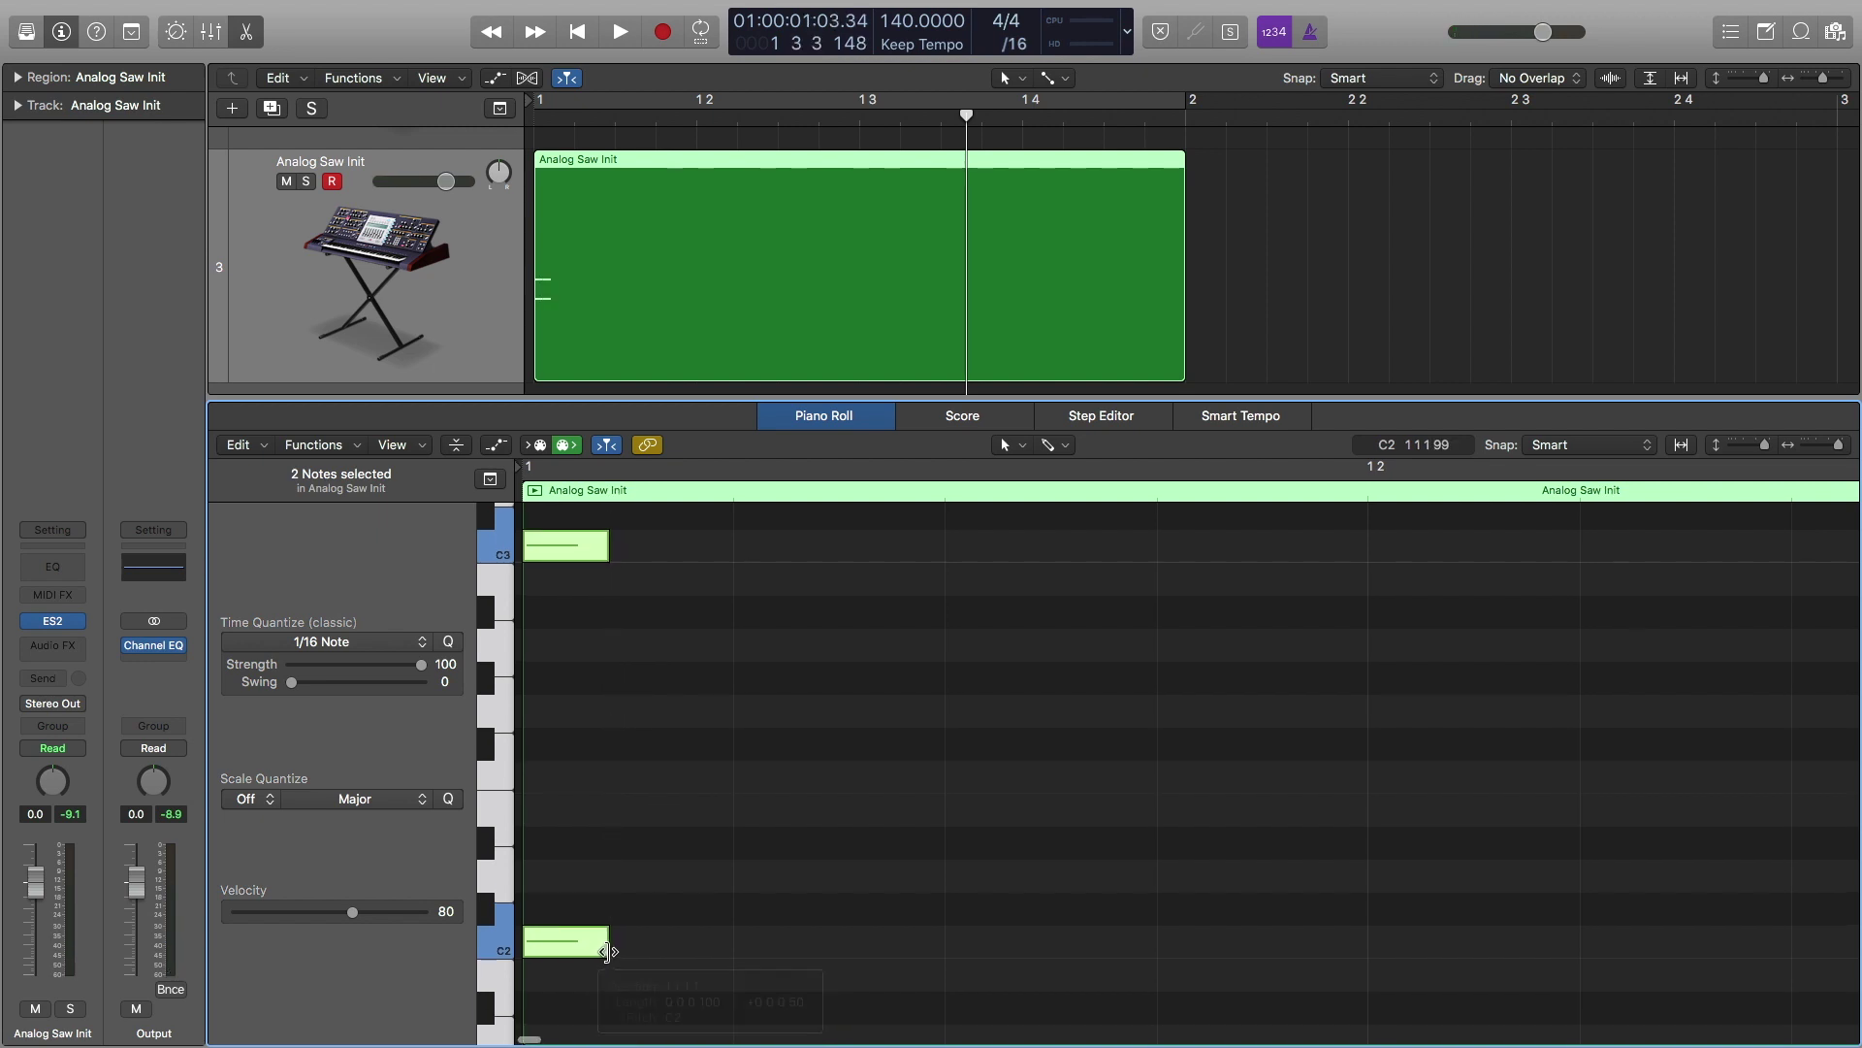
scroll(606, 914, up, 1)
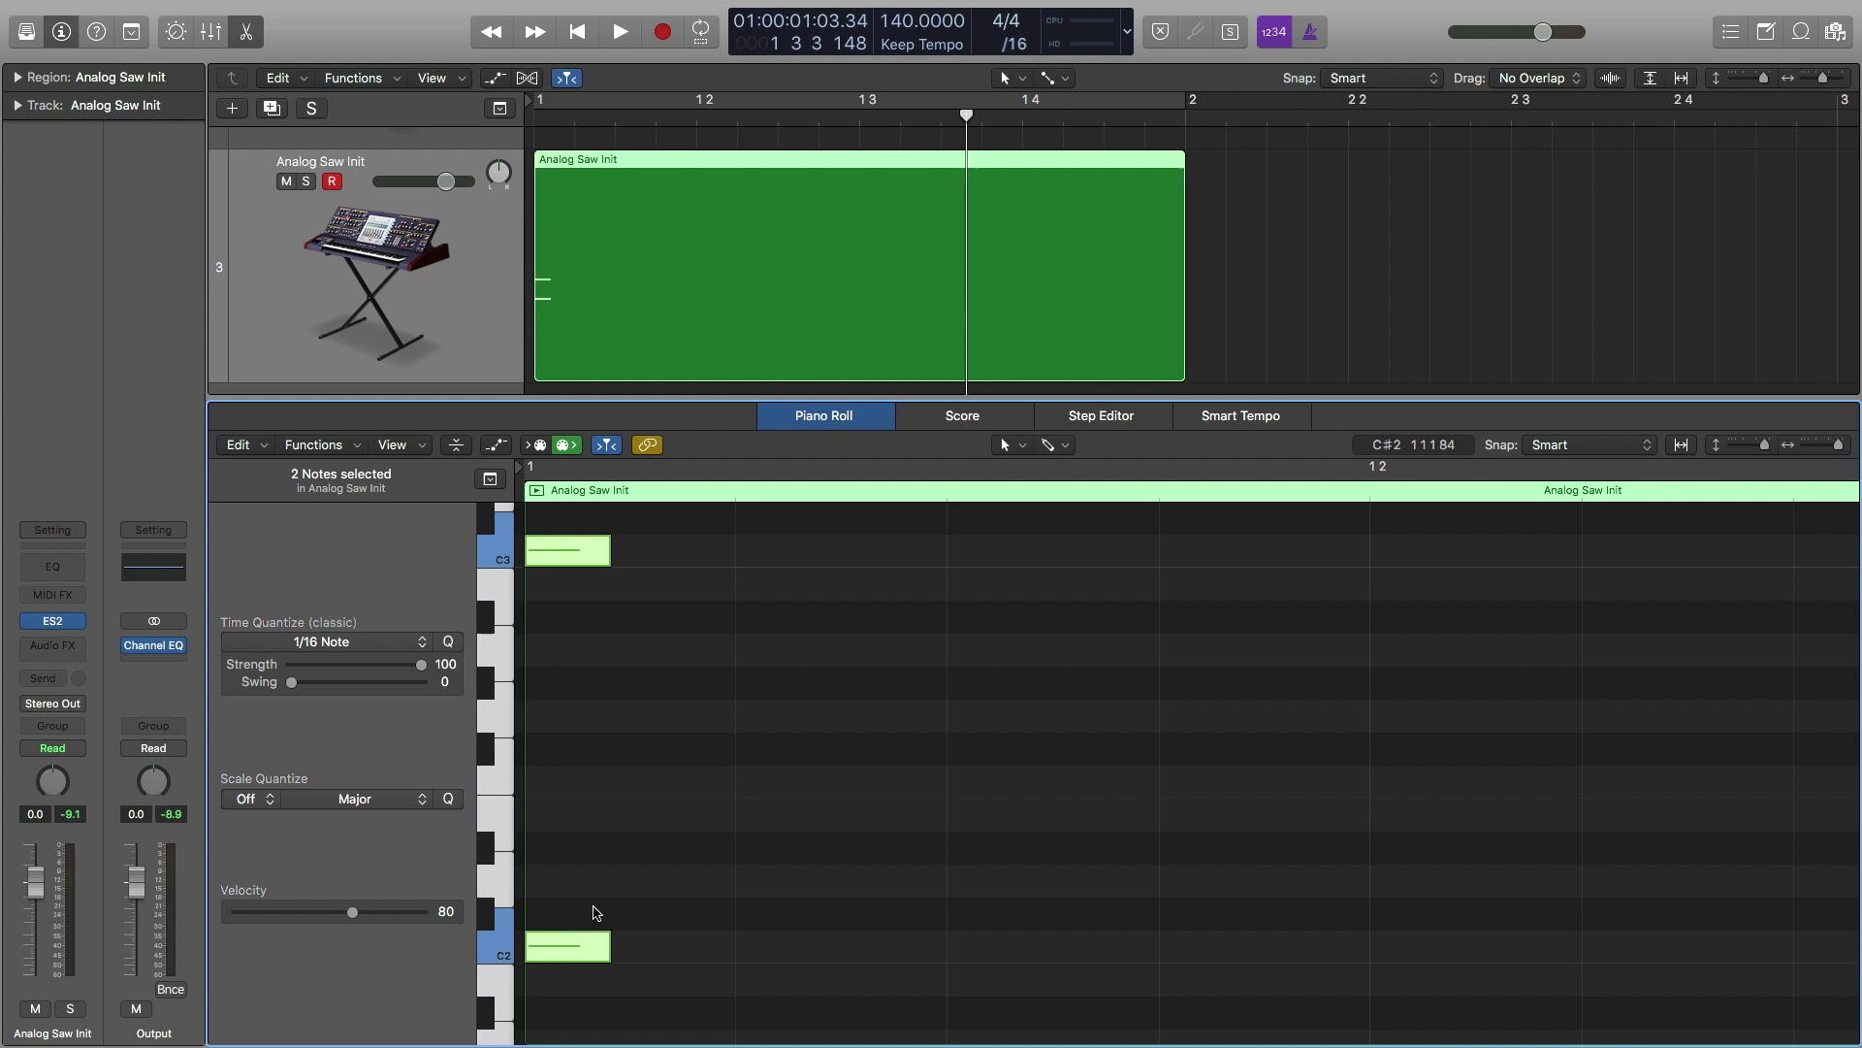
click(535, 960)
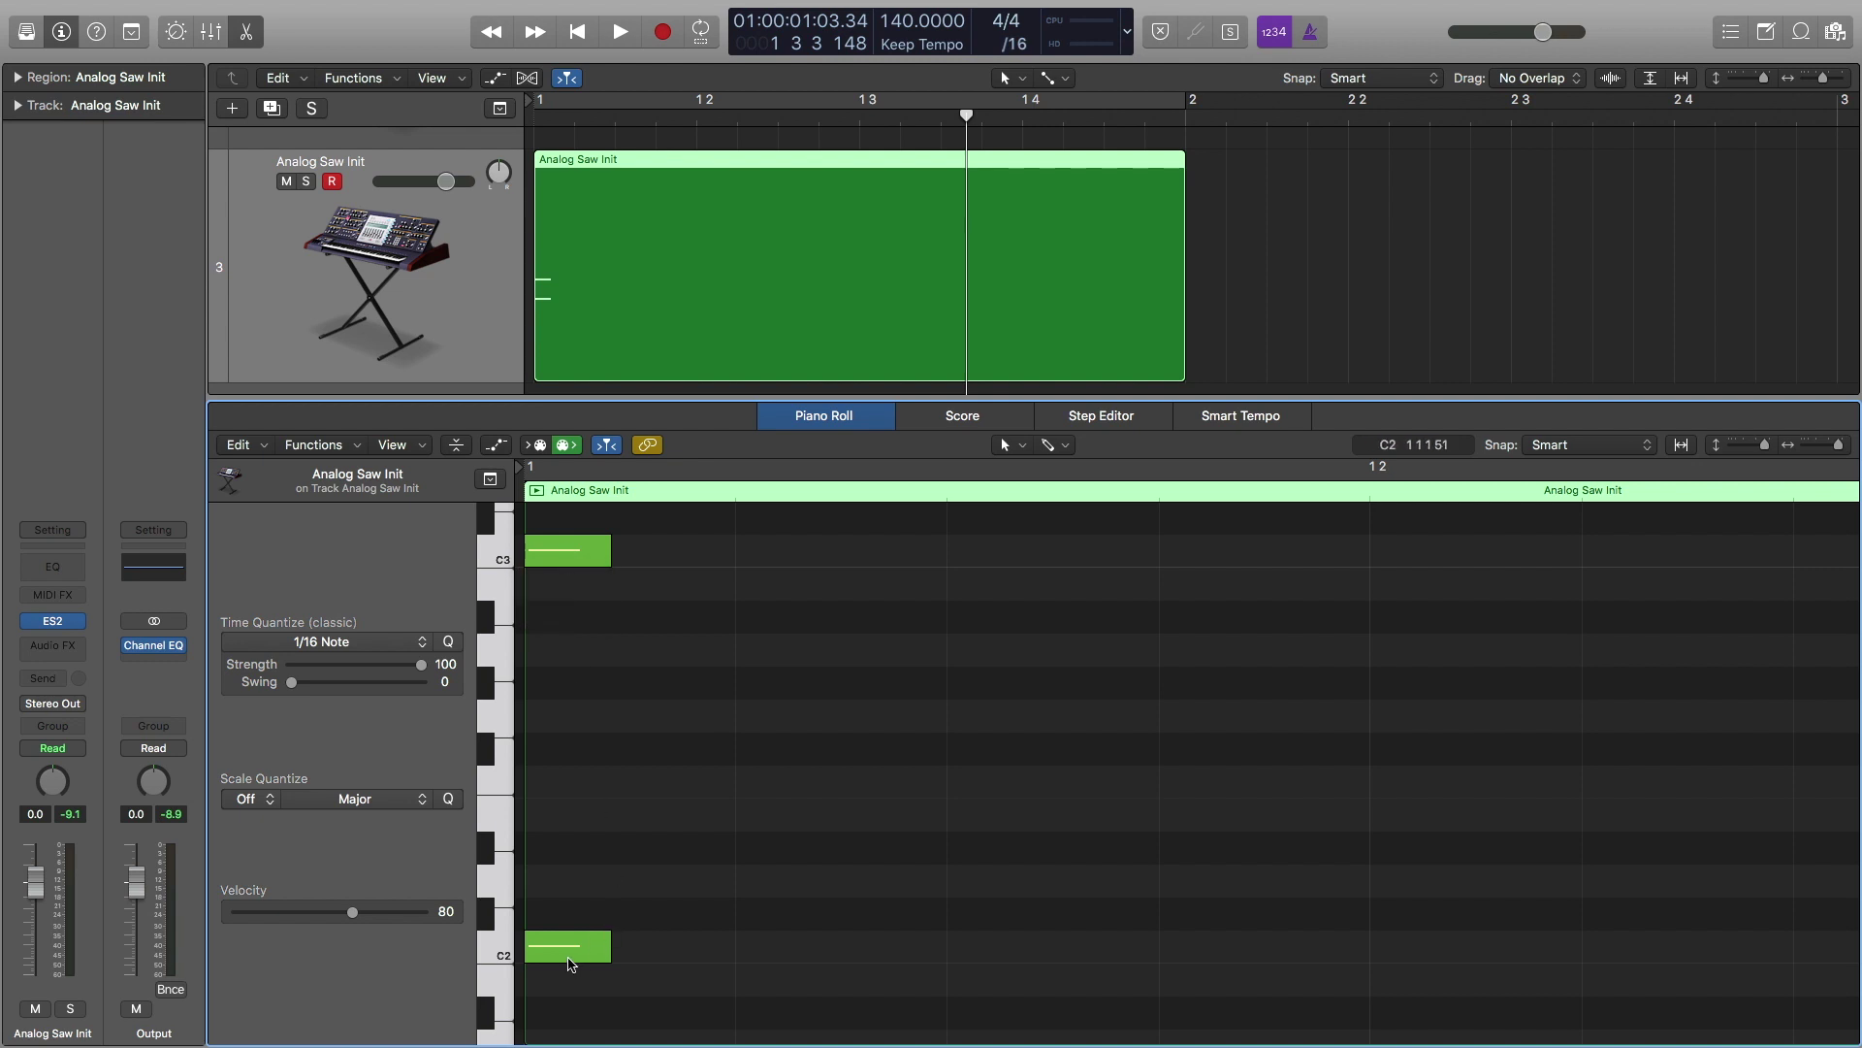
drag(529, 952, 534, 952)
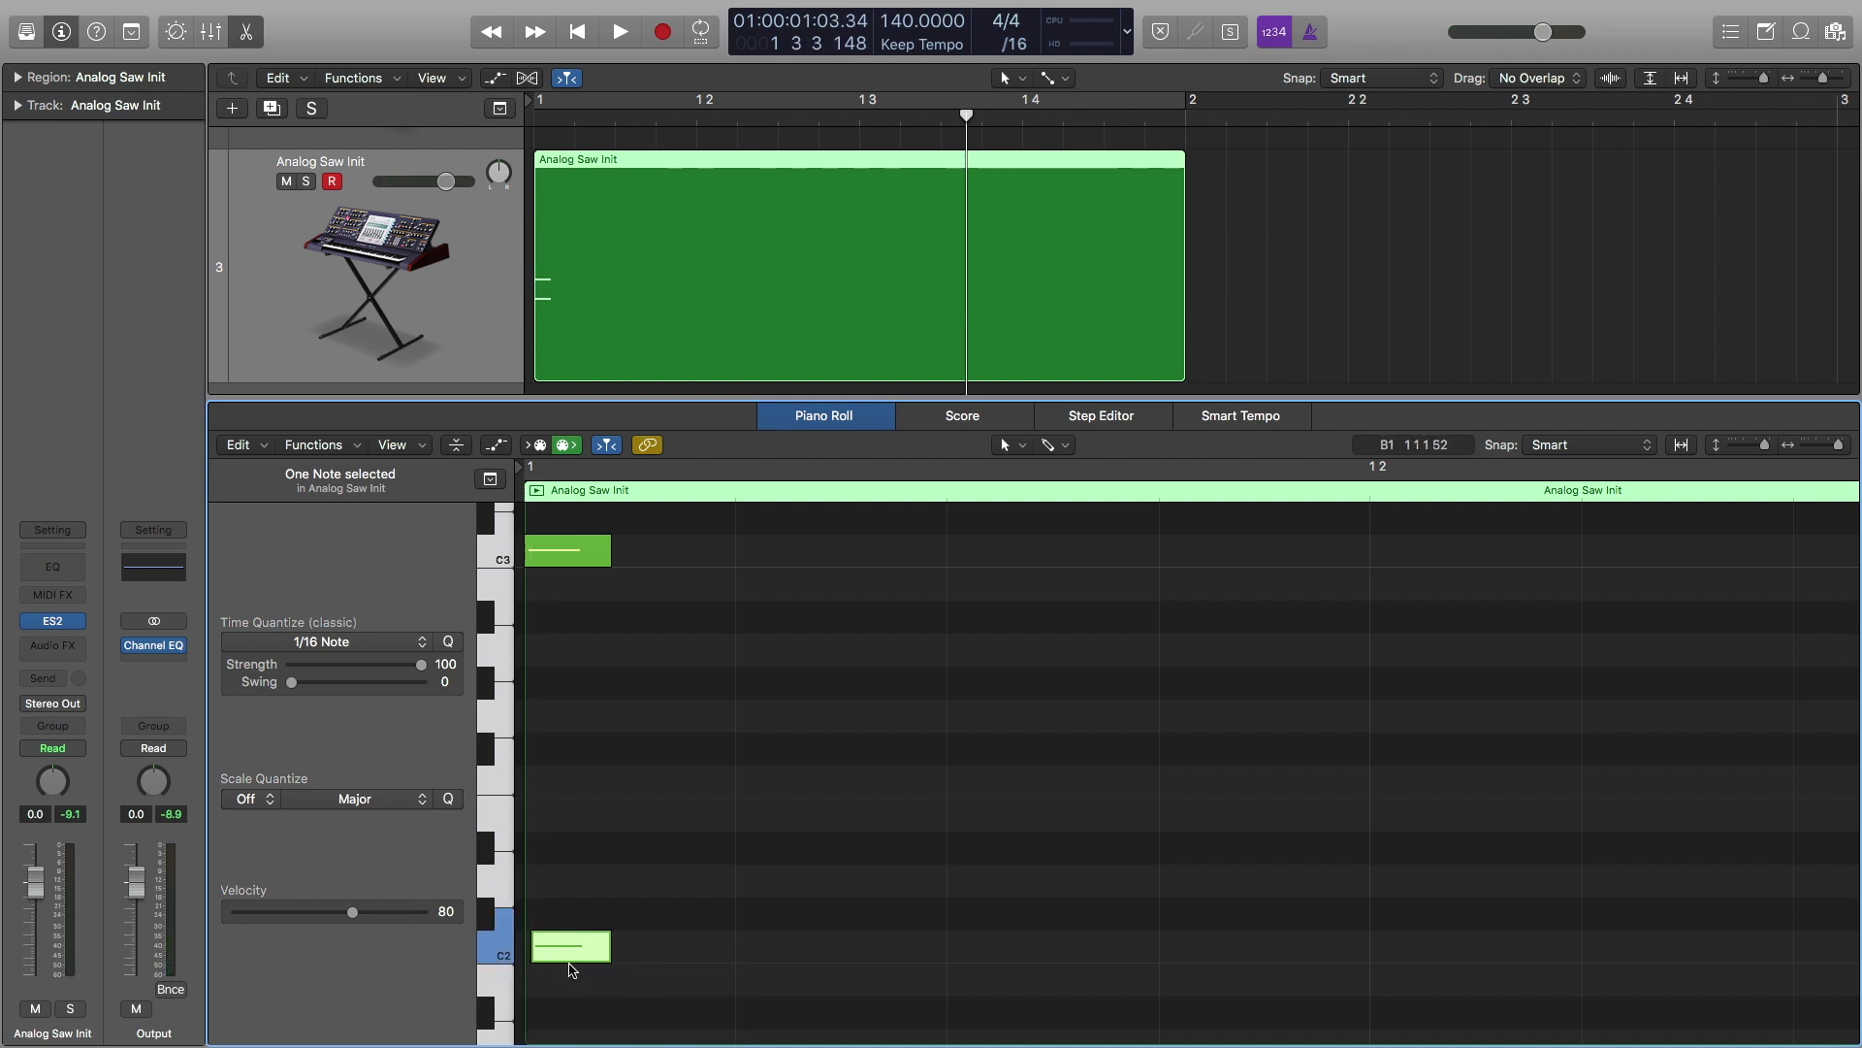
- Play the region from the start a few times to audition the C3 and C2 notes
key(Return)
key(space)
key(Return)
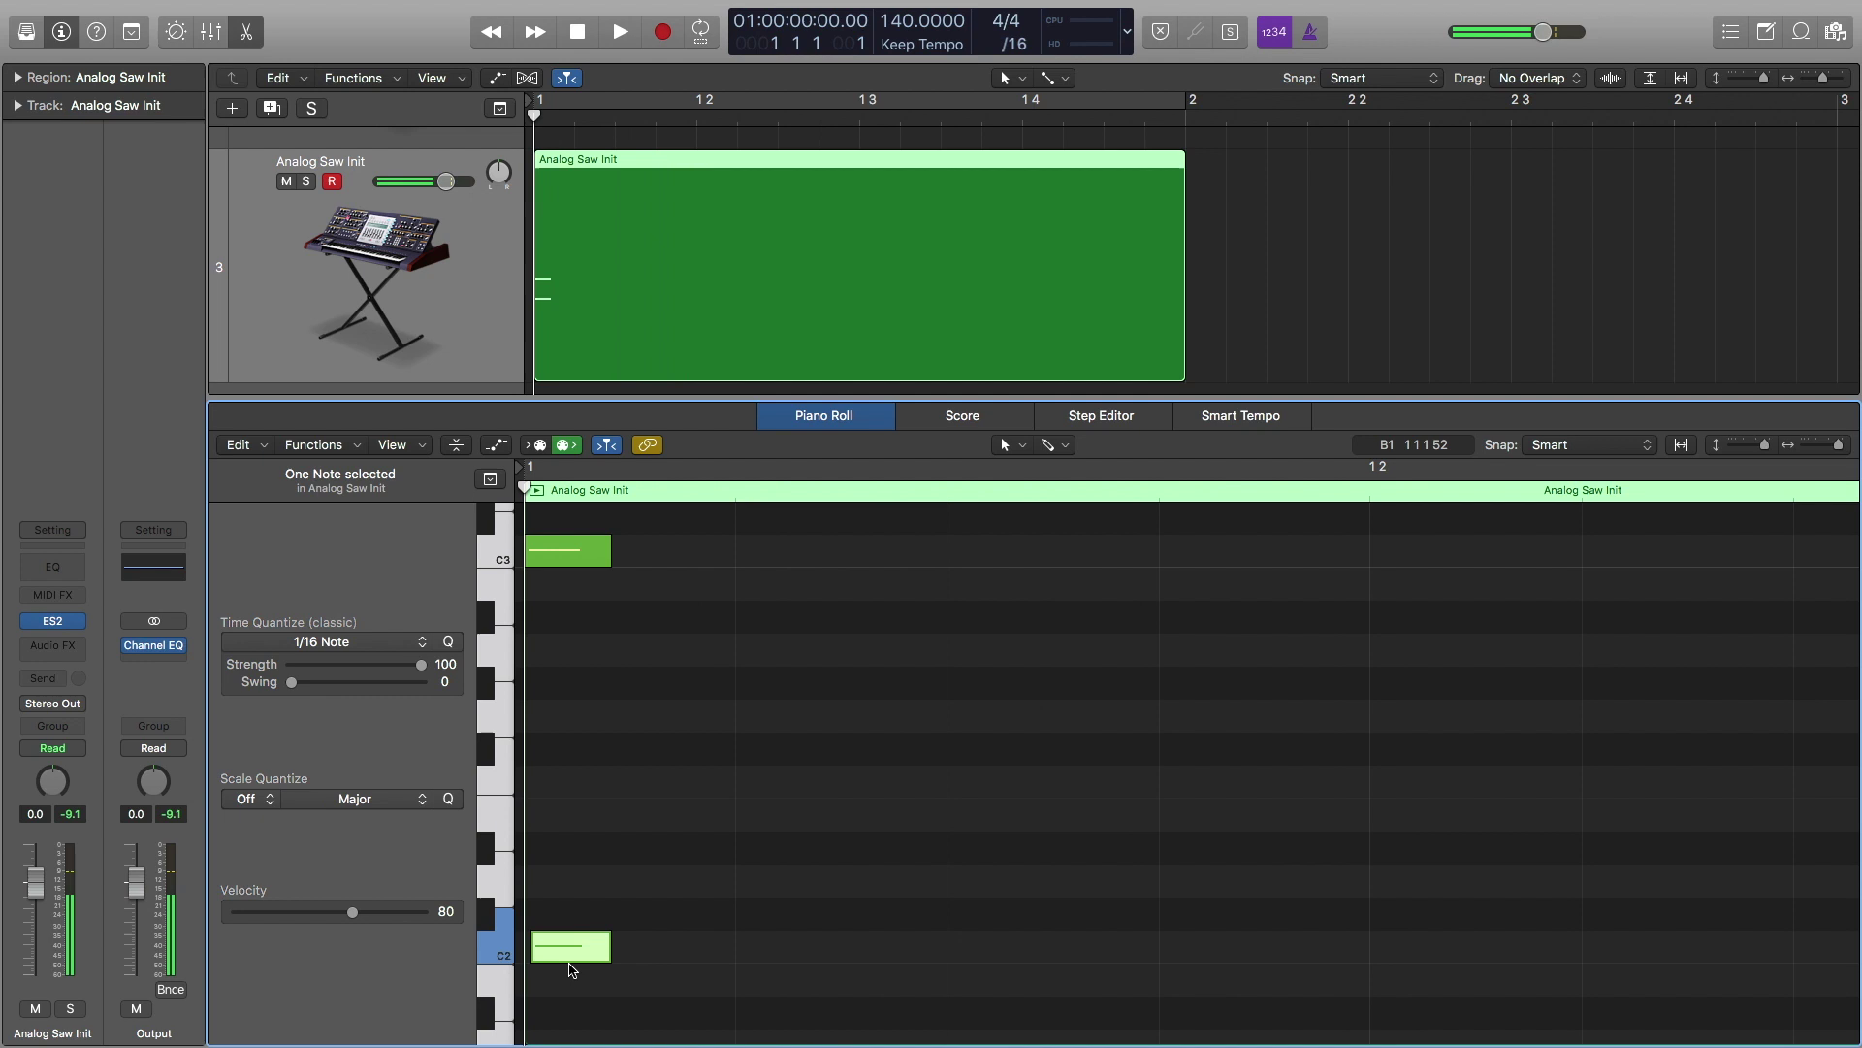
key(Return)
key(Return)
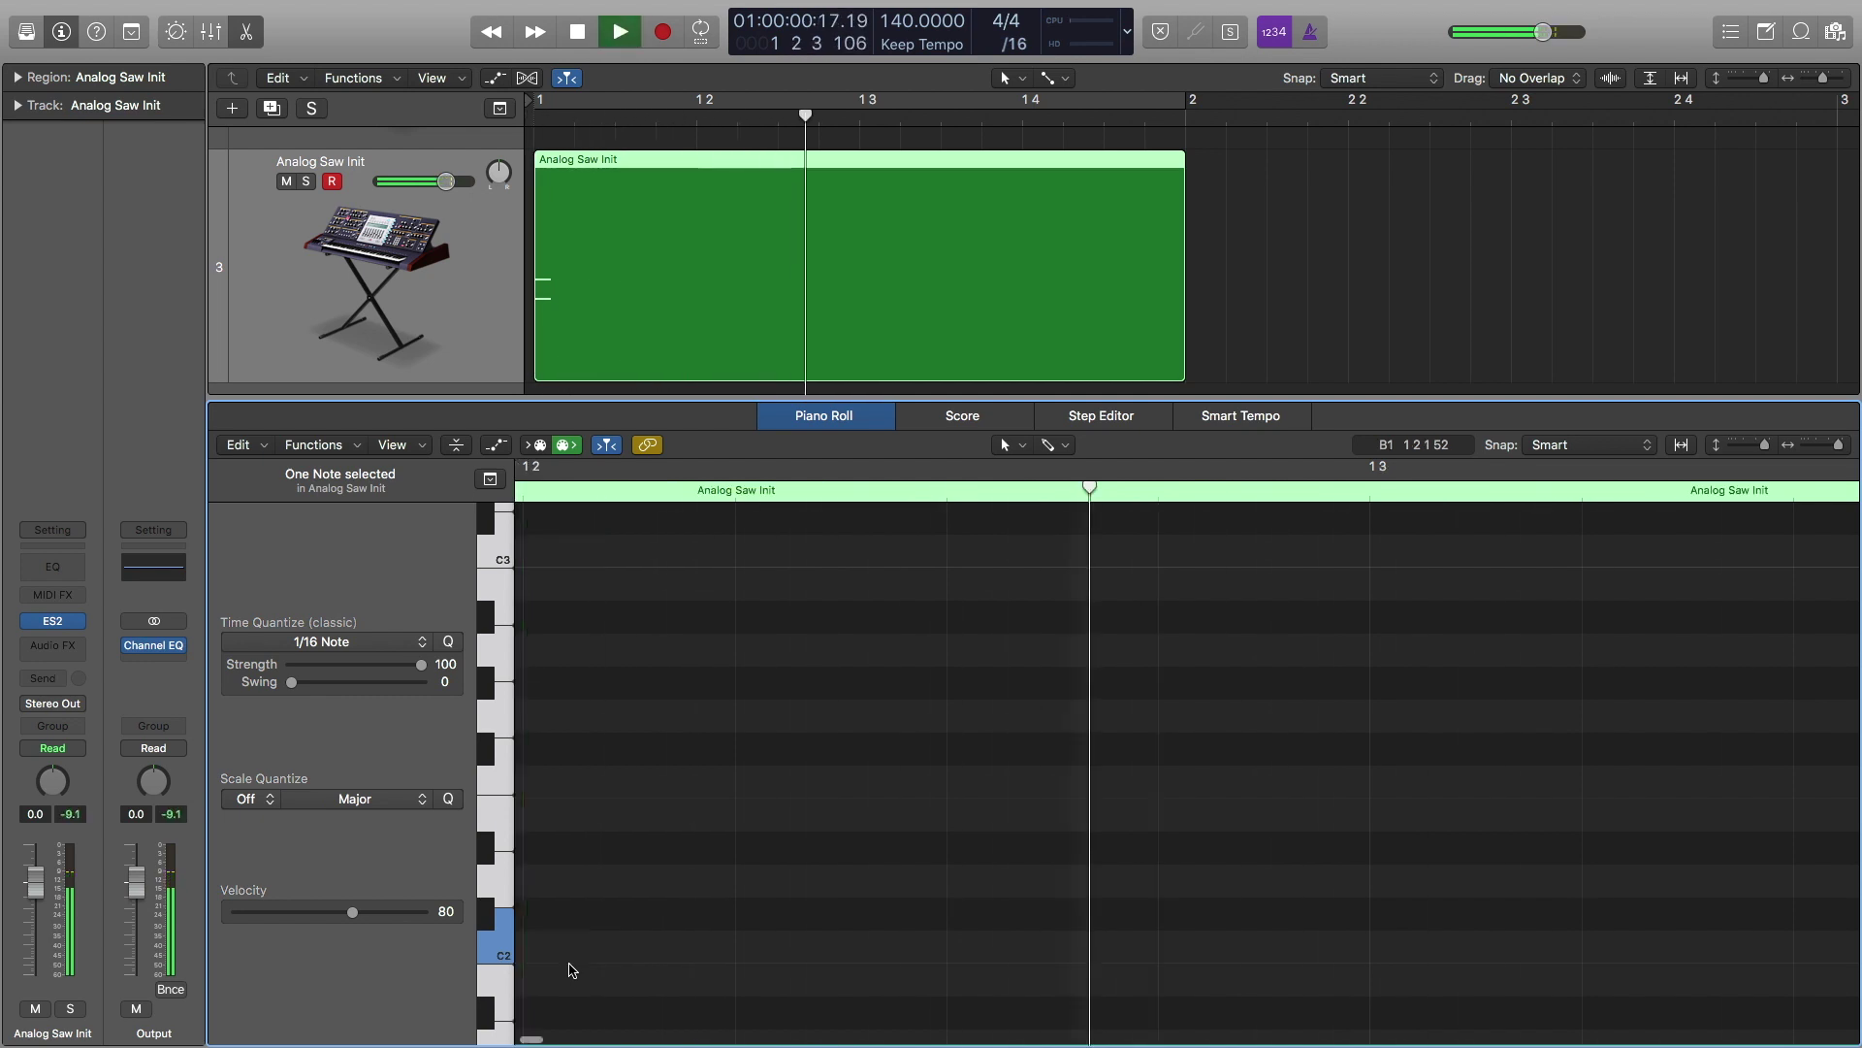
key(space)
key(Return)
key(space)
key(space)
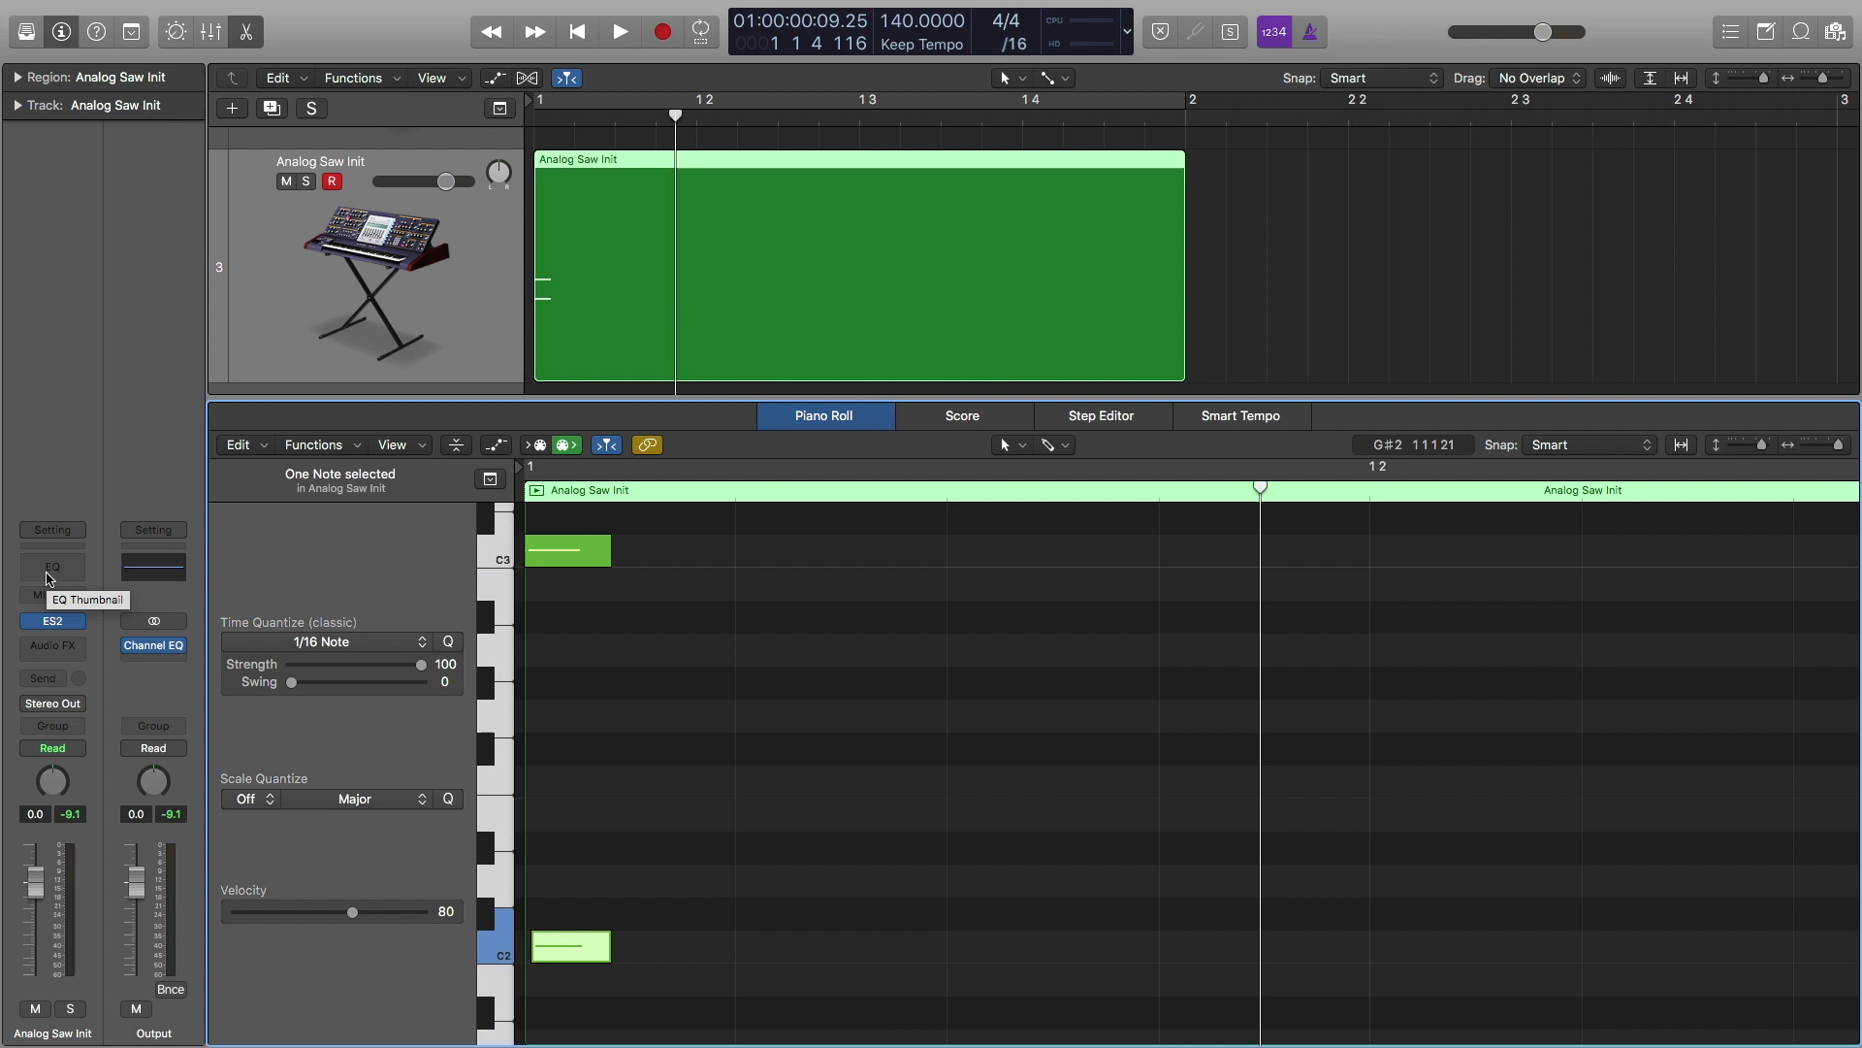
- Give the Analog Saw Init Channel EQ 48 dB/Oct low and high cuts at 124 Hz and 250 Hz
click(49, 572)
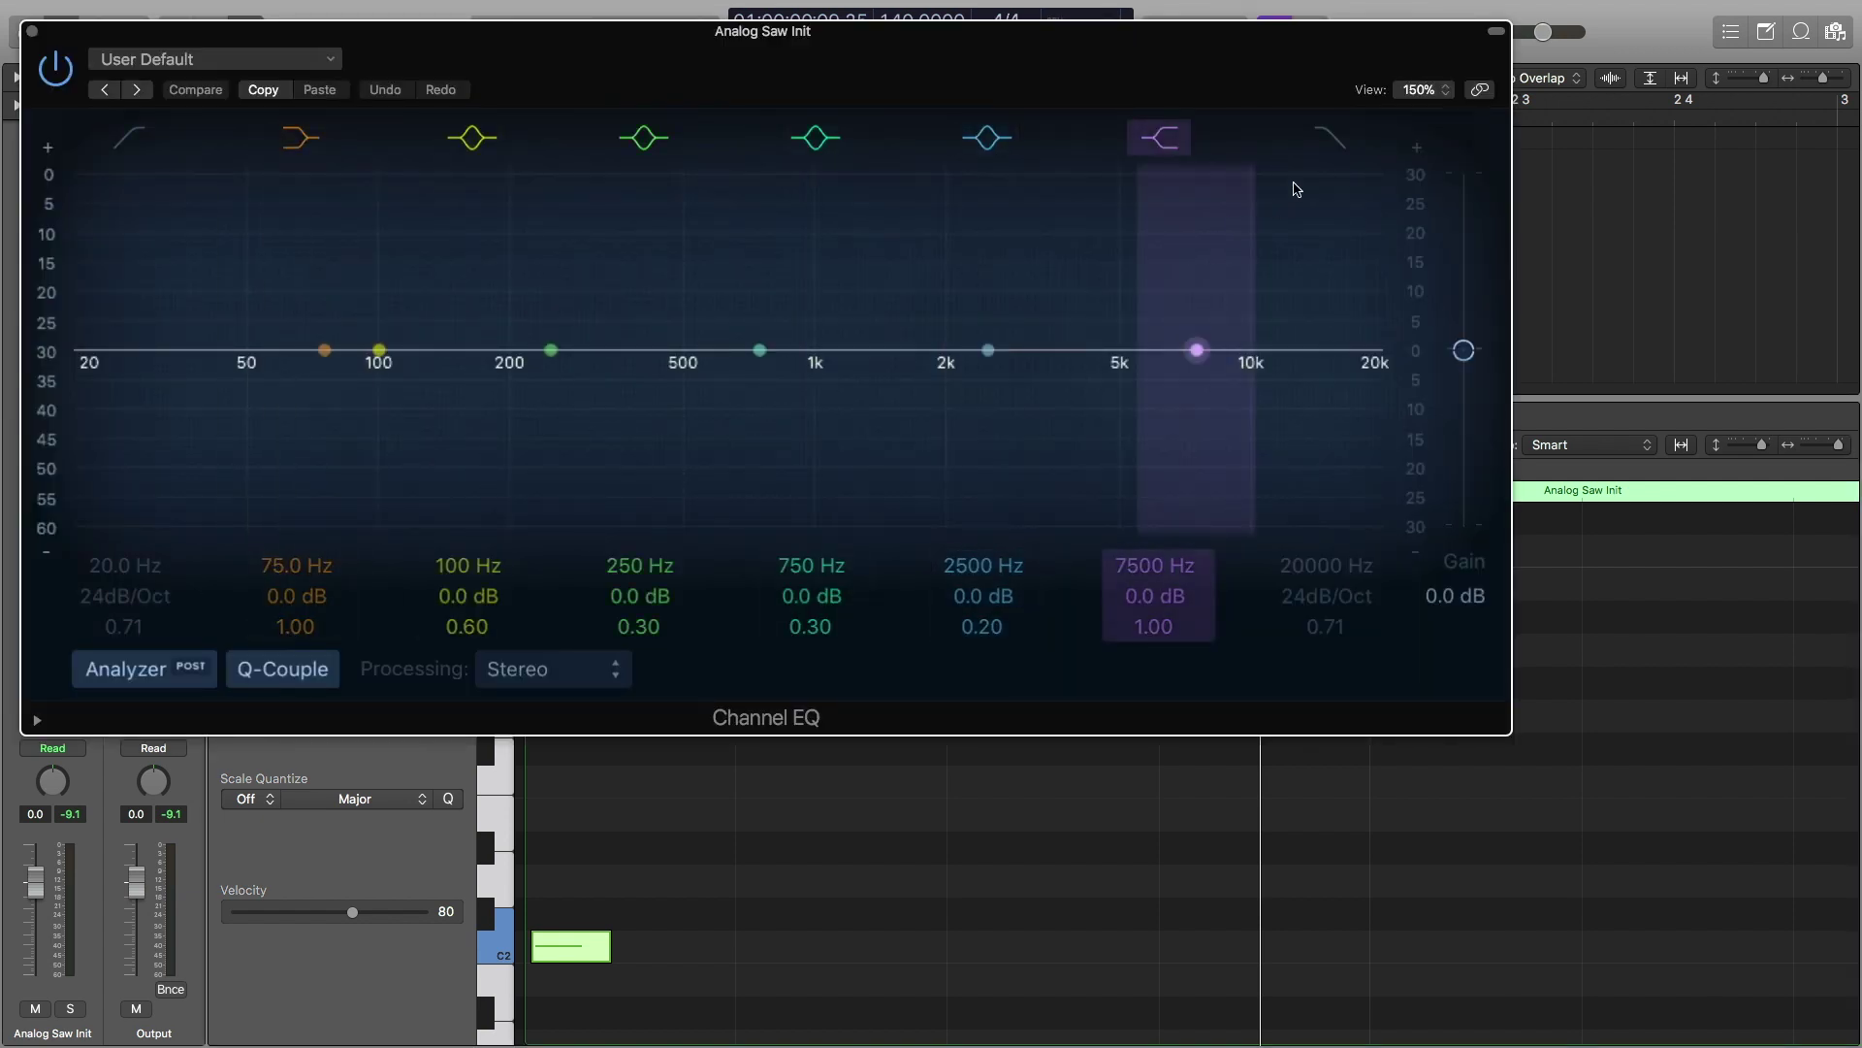
click(1330, 137)
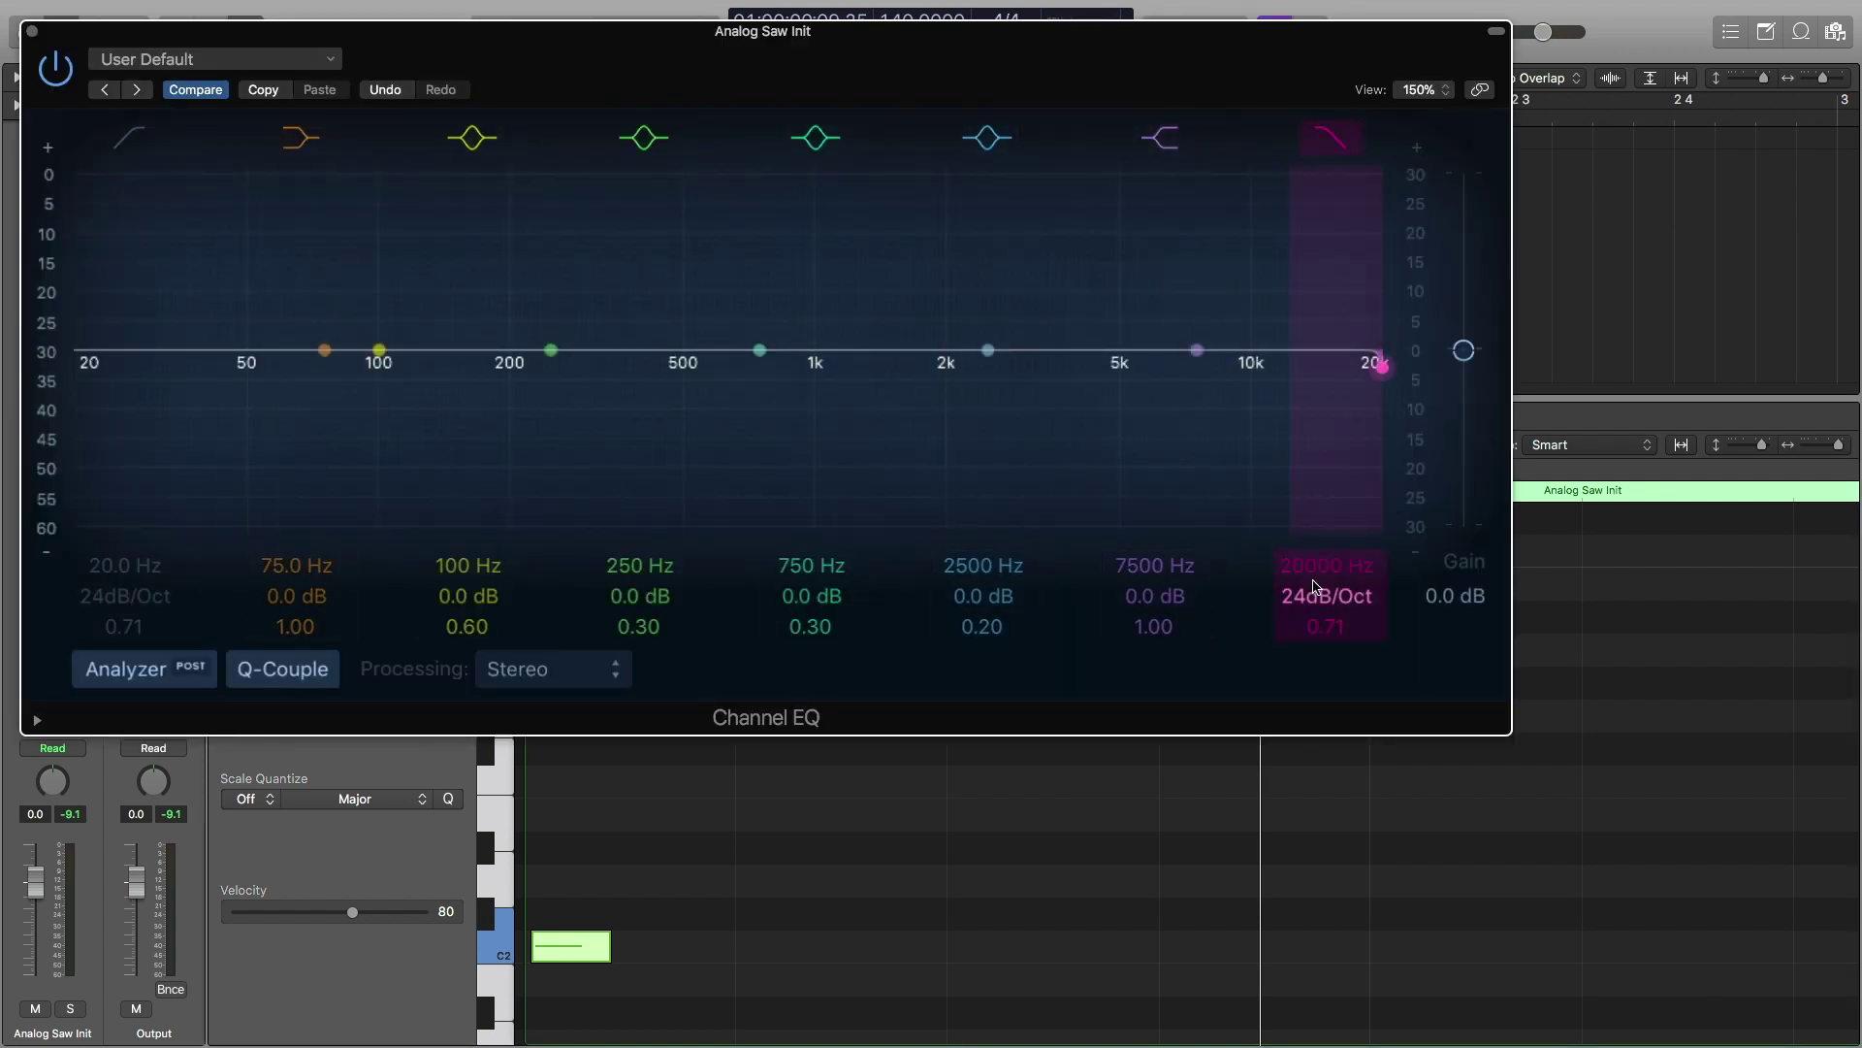
mouse_move(1318, 596)
mouse_down()
mouse_move(1302, 574)
mouse_move(1303, 627)
mouse_up()
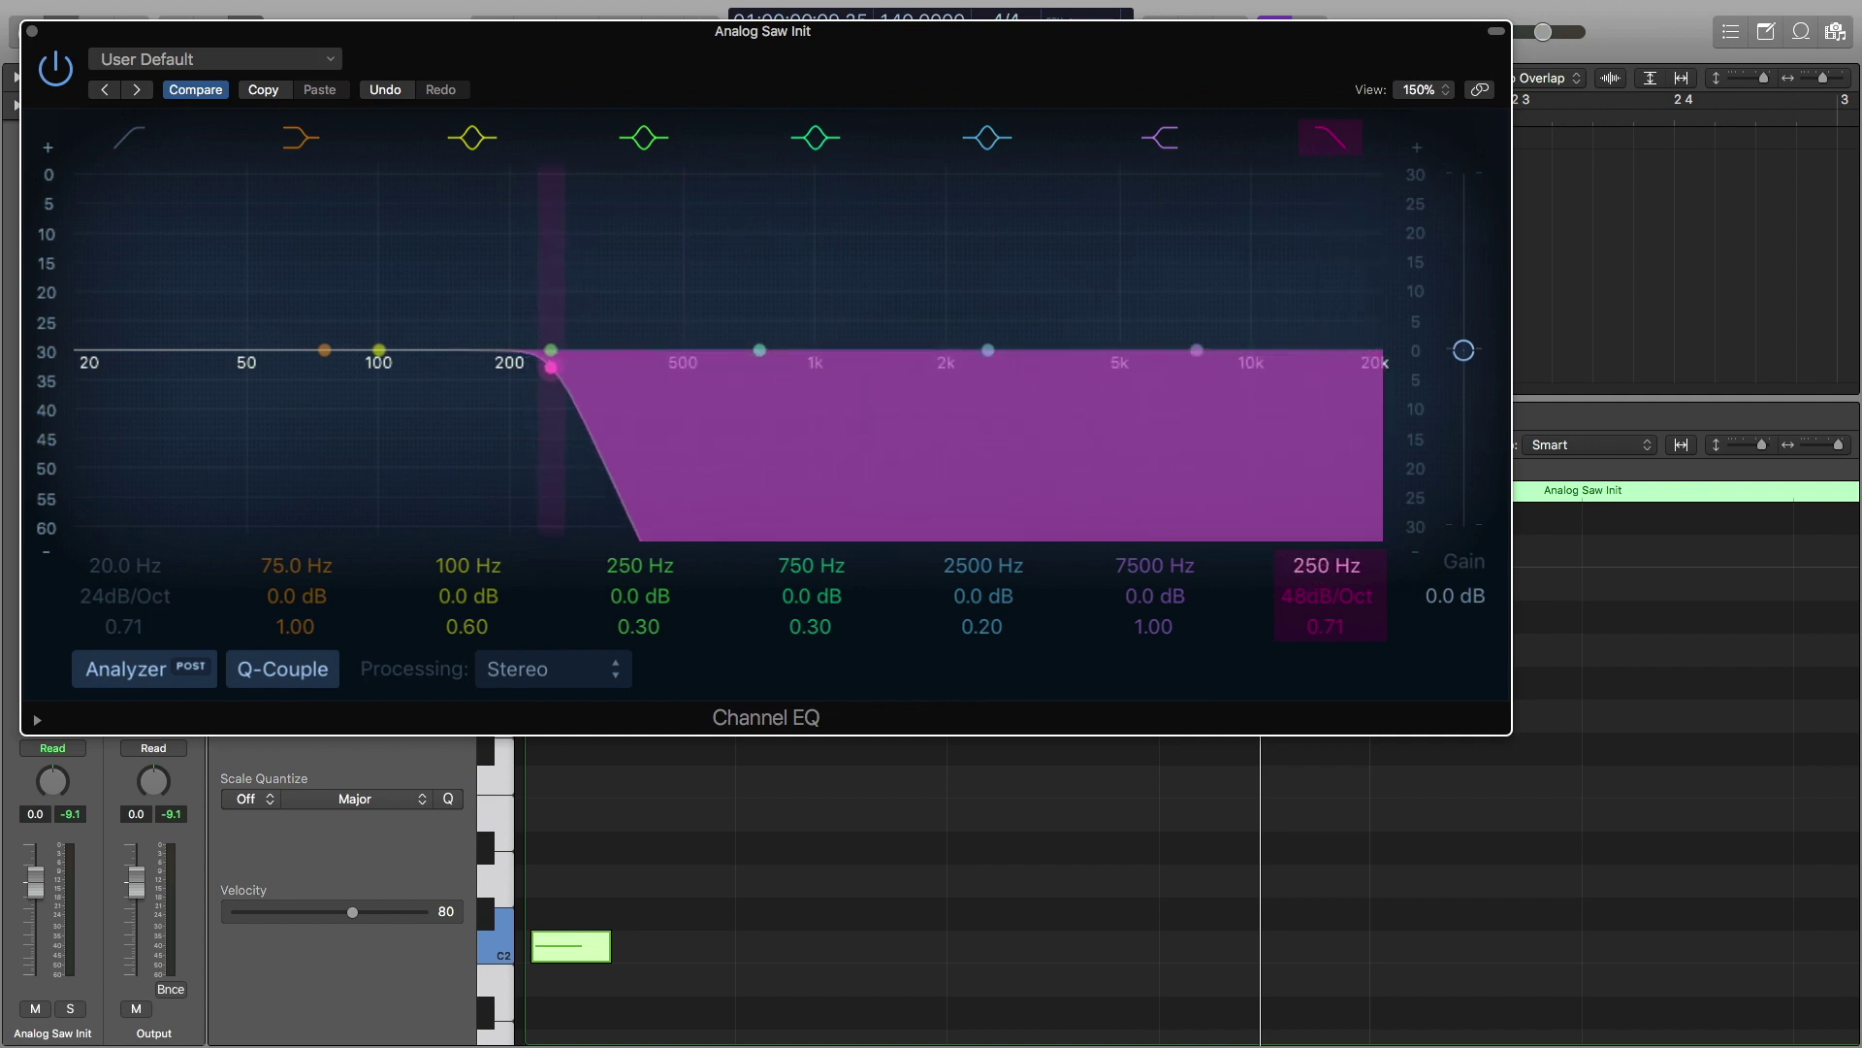
click(127, 143)
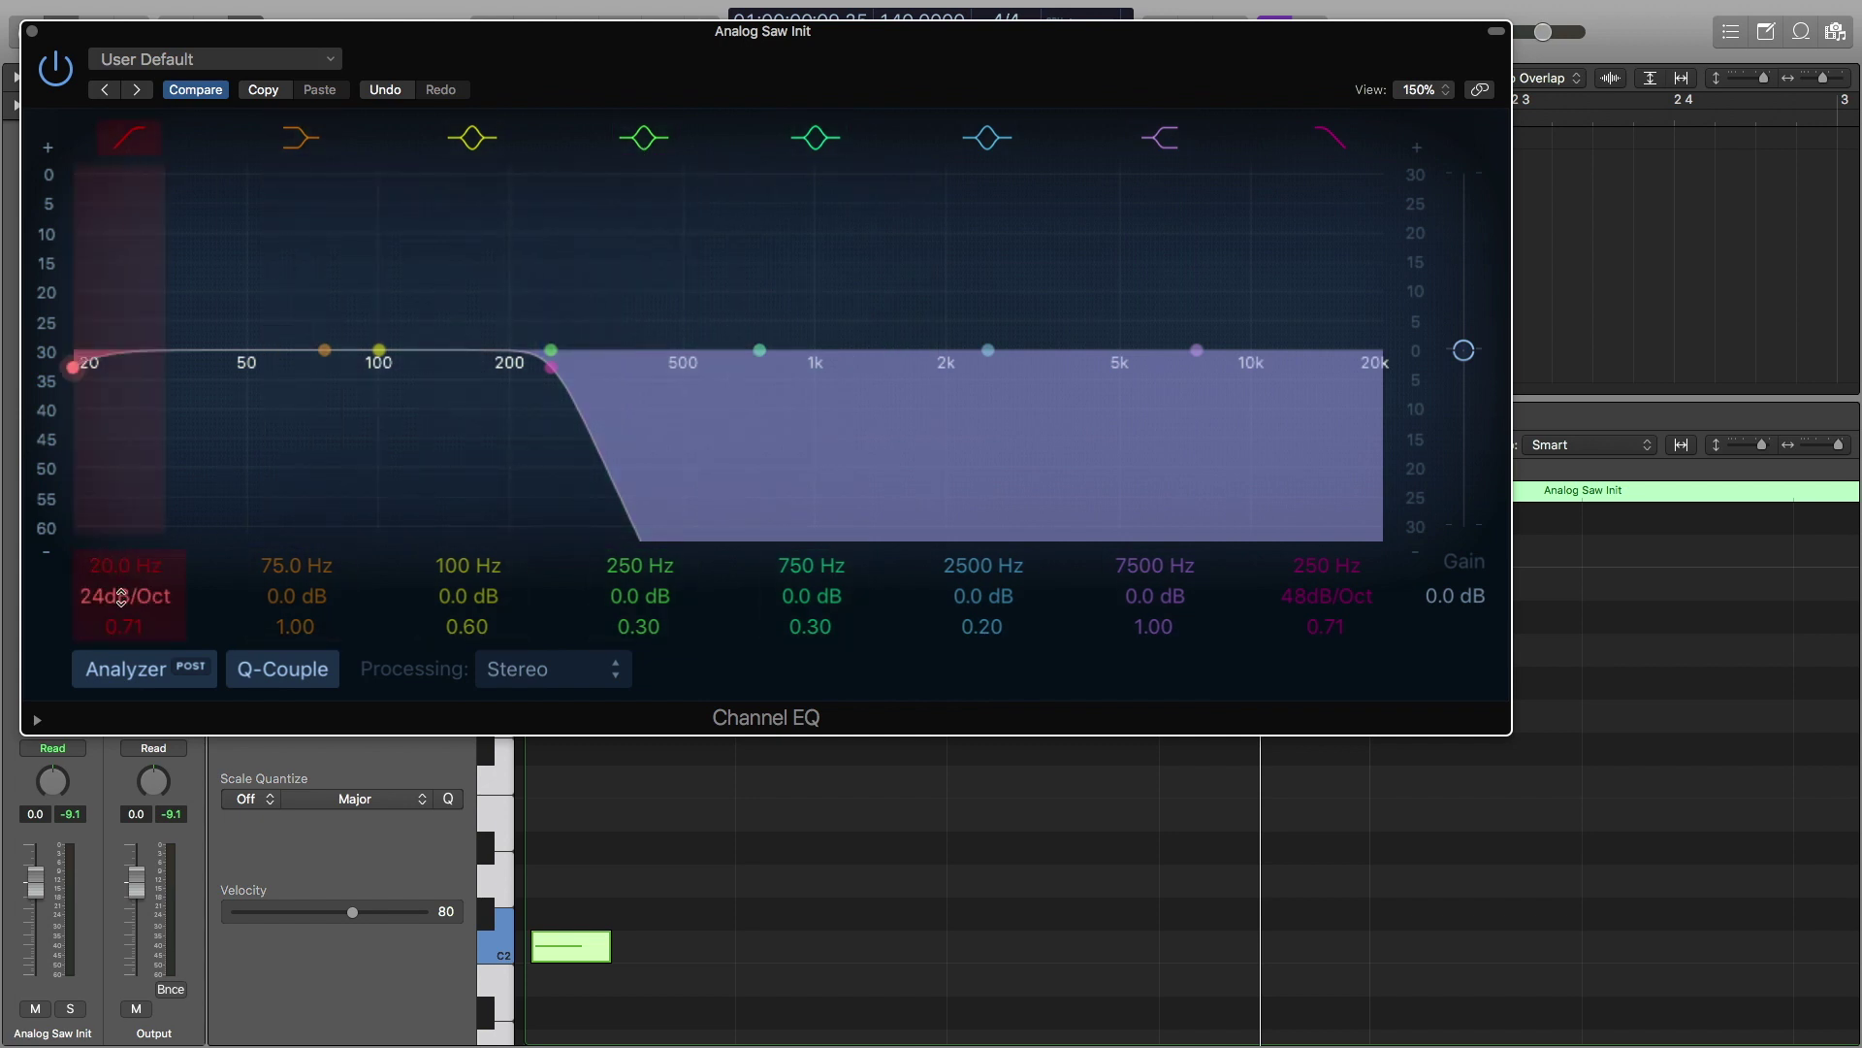
drag(93, 596, 112, 605)
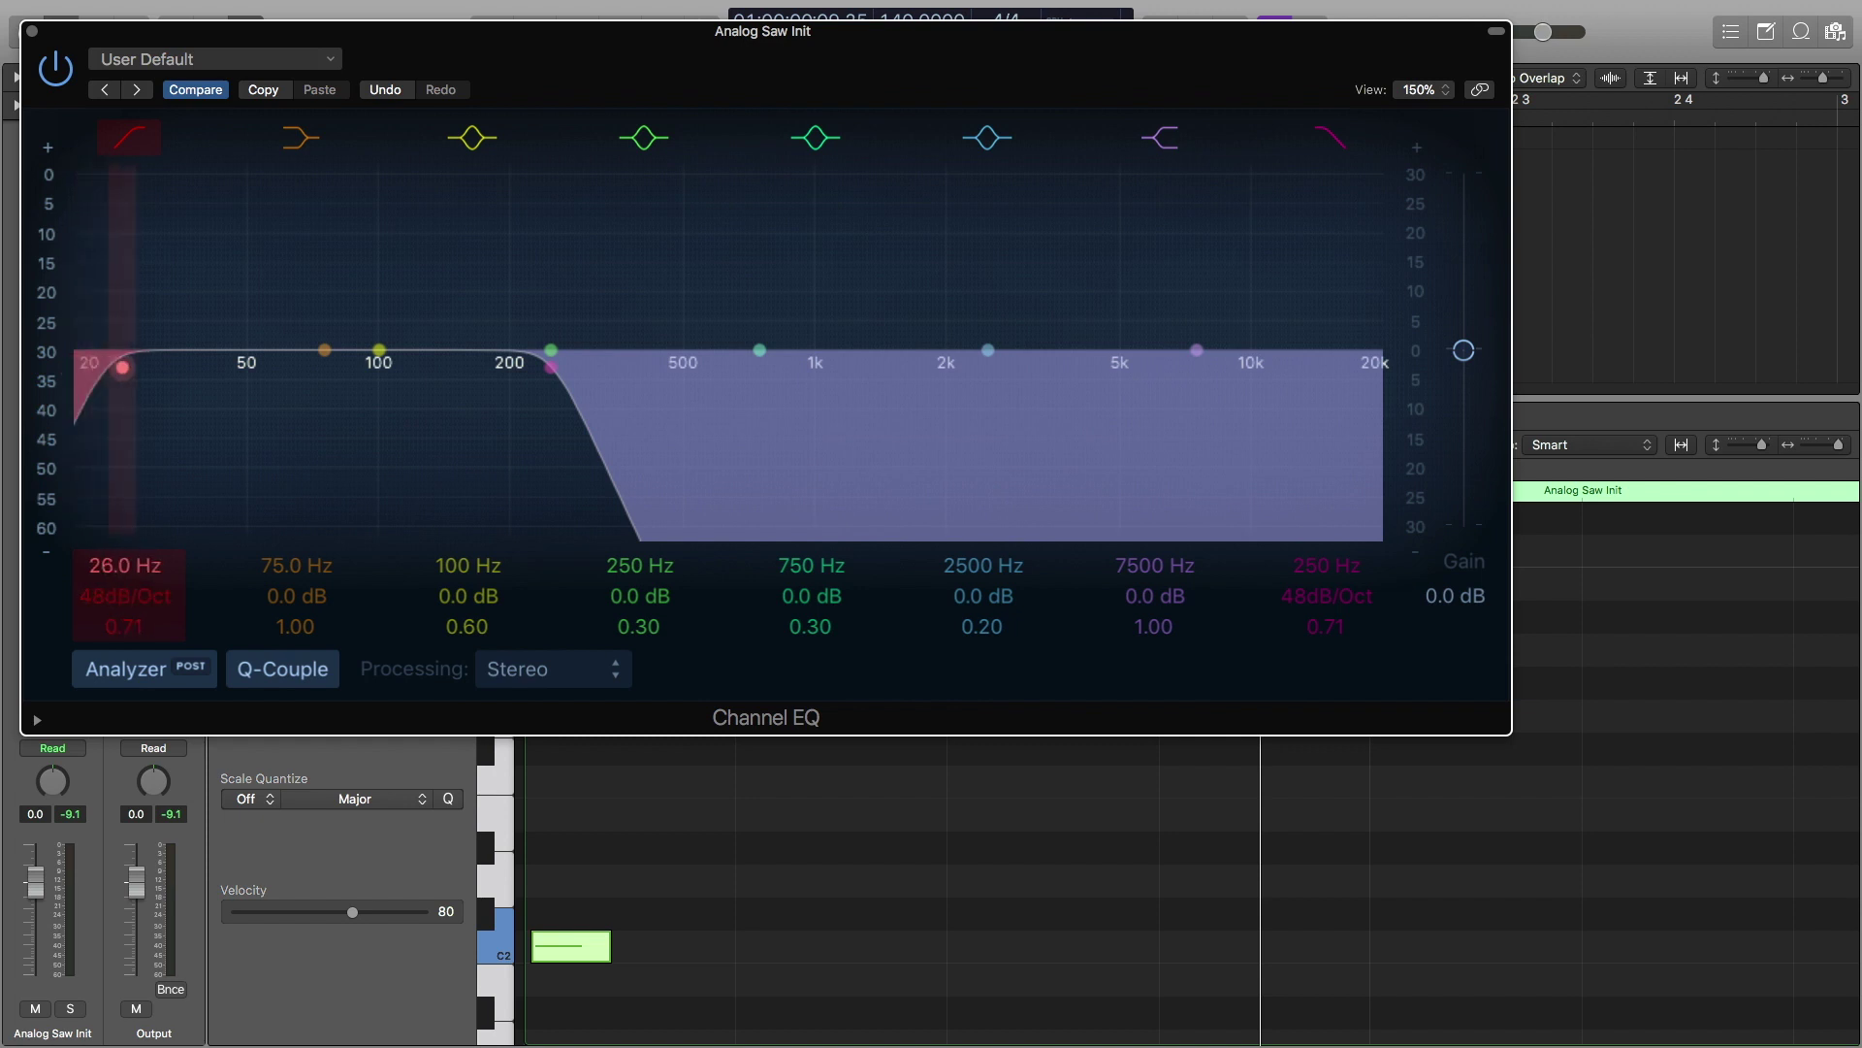
drag(122, 359, 417, 366)
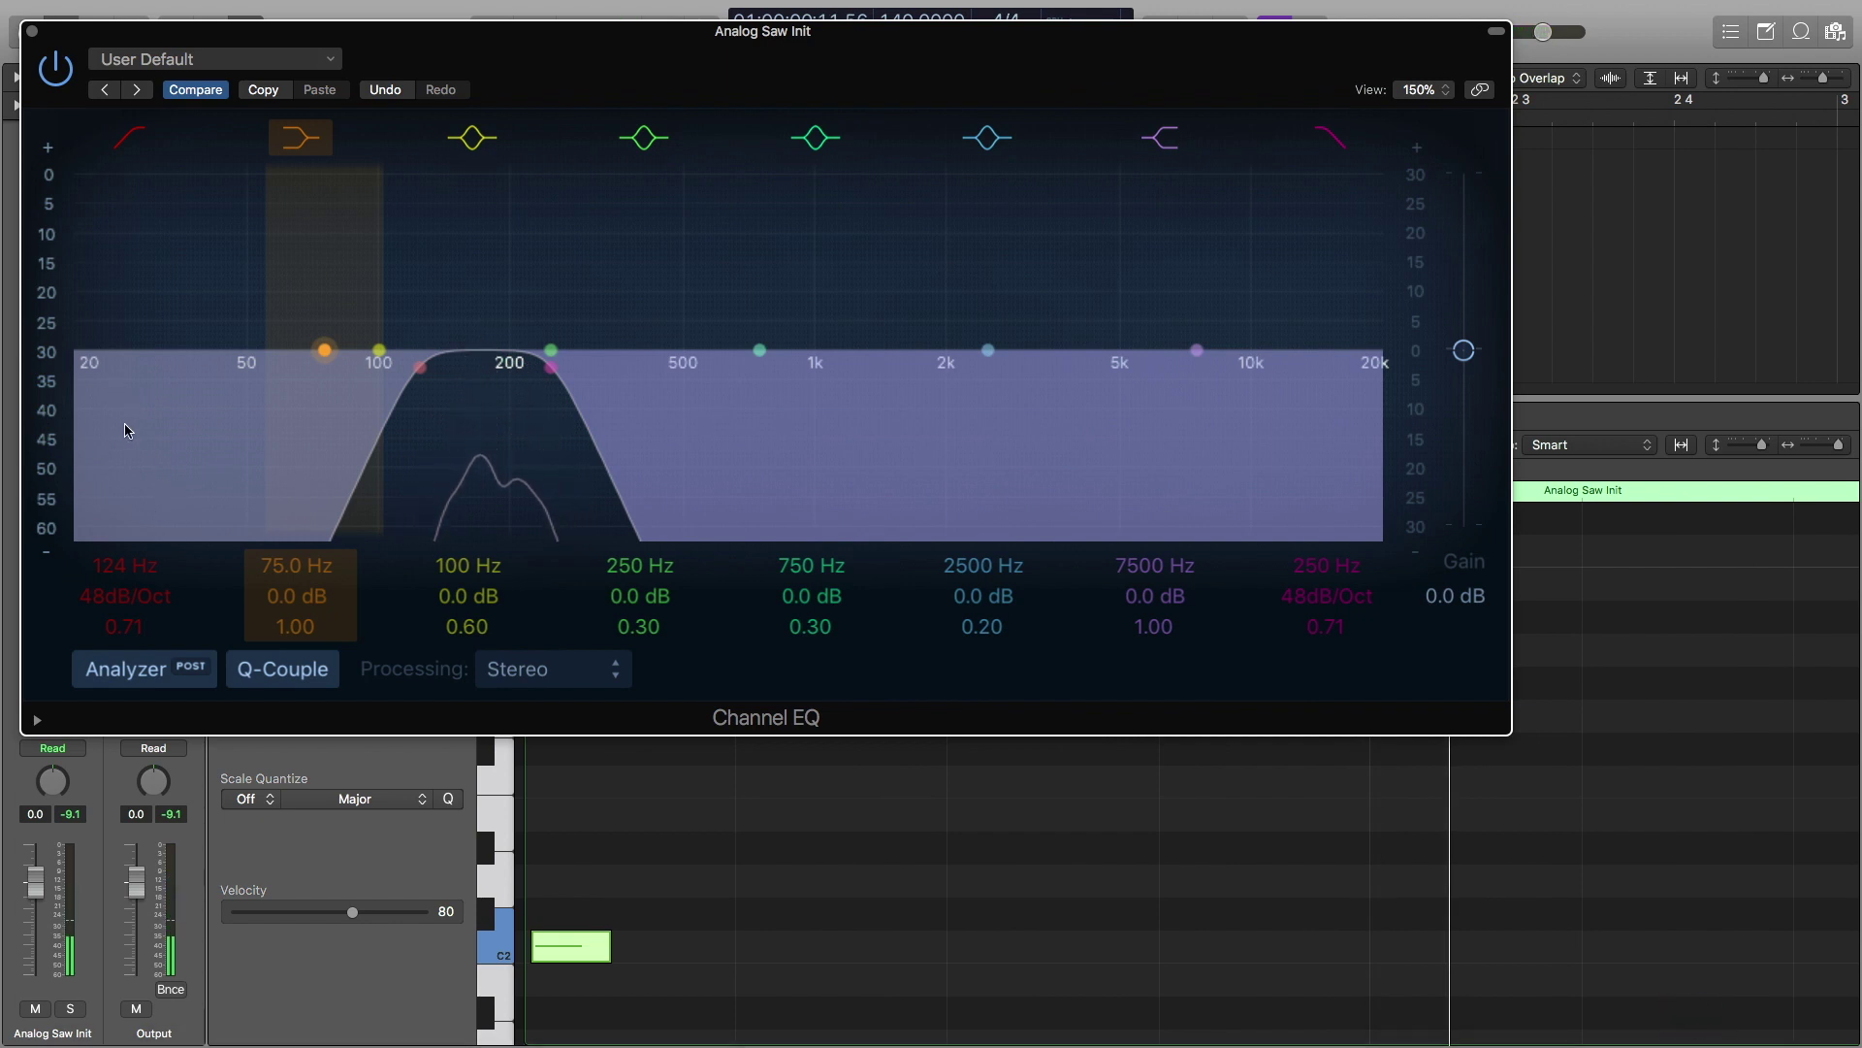
click(32, 35)
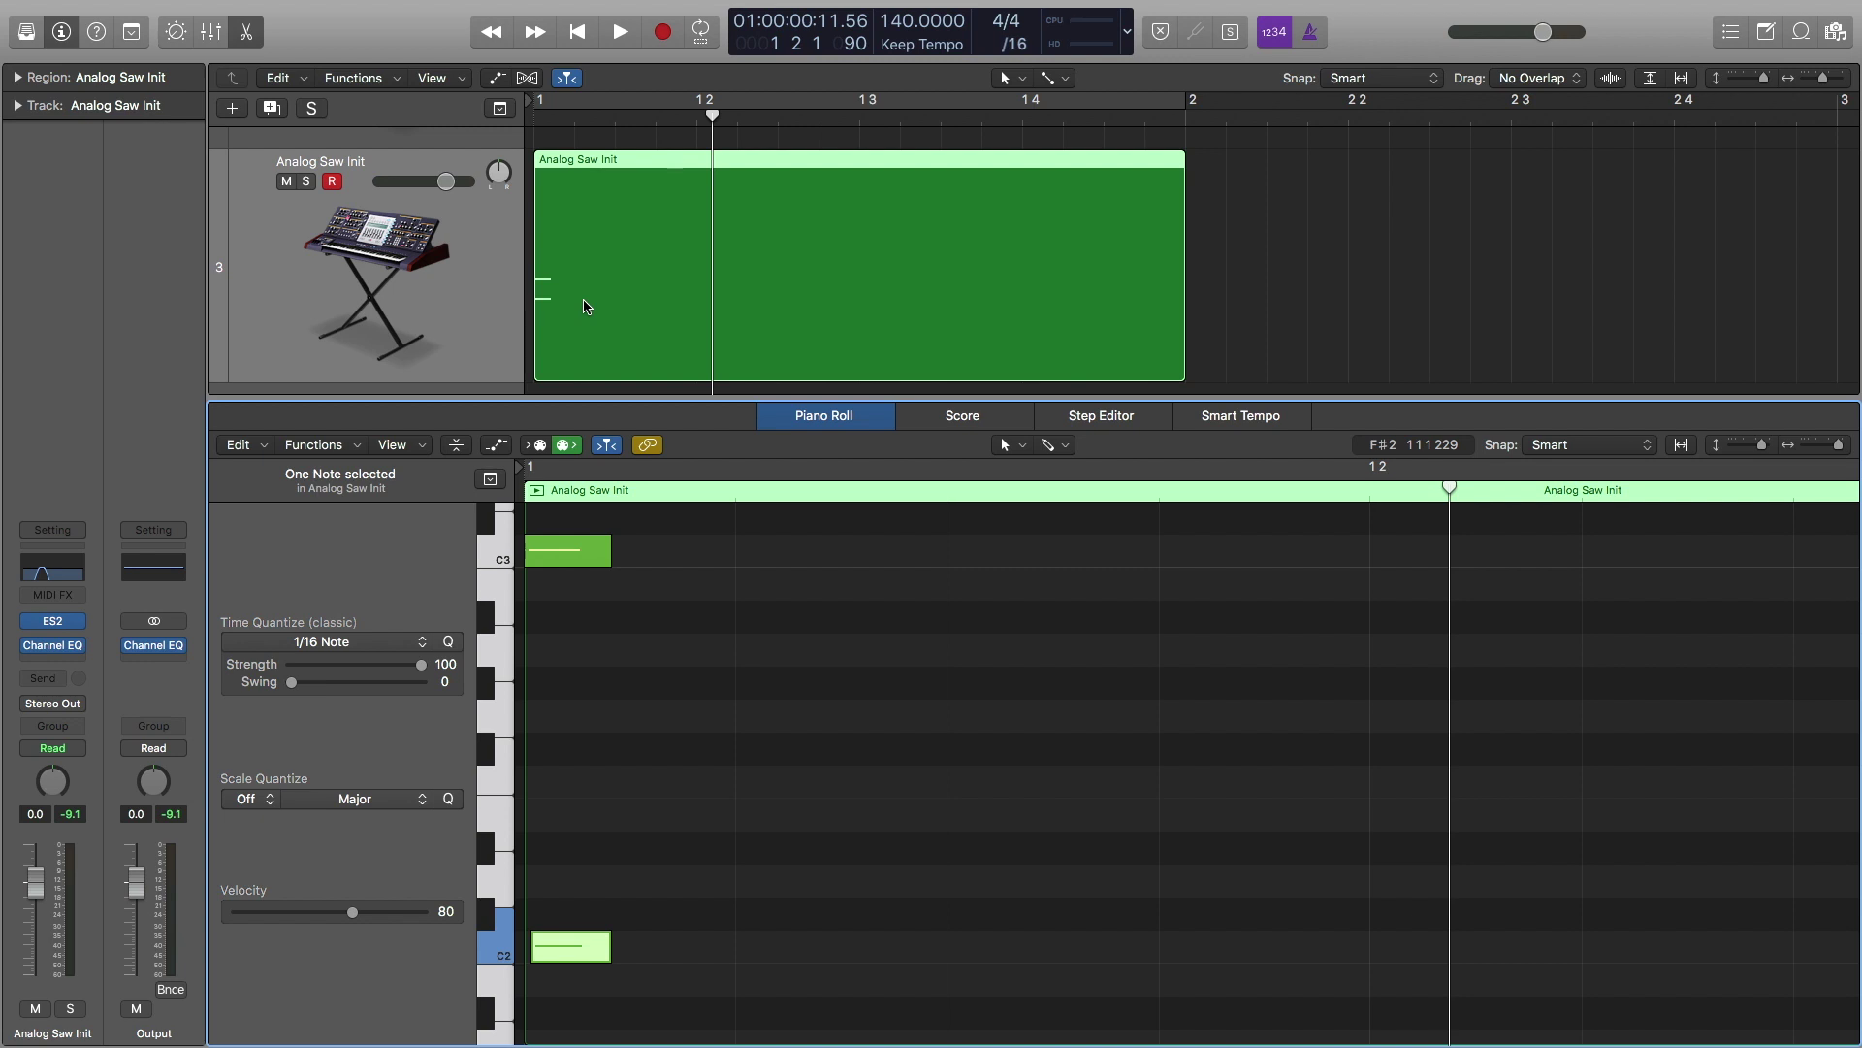
- Create an empty MIDI region on track 2
key(e)
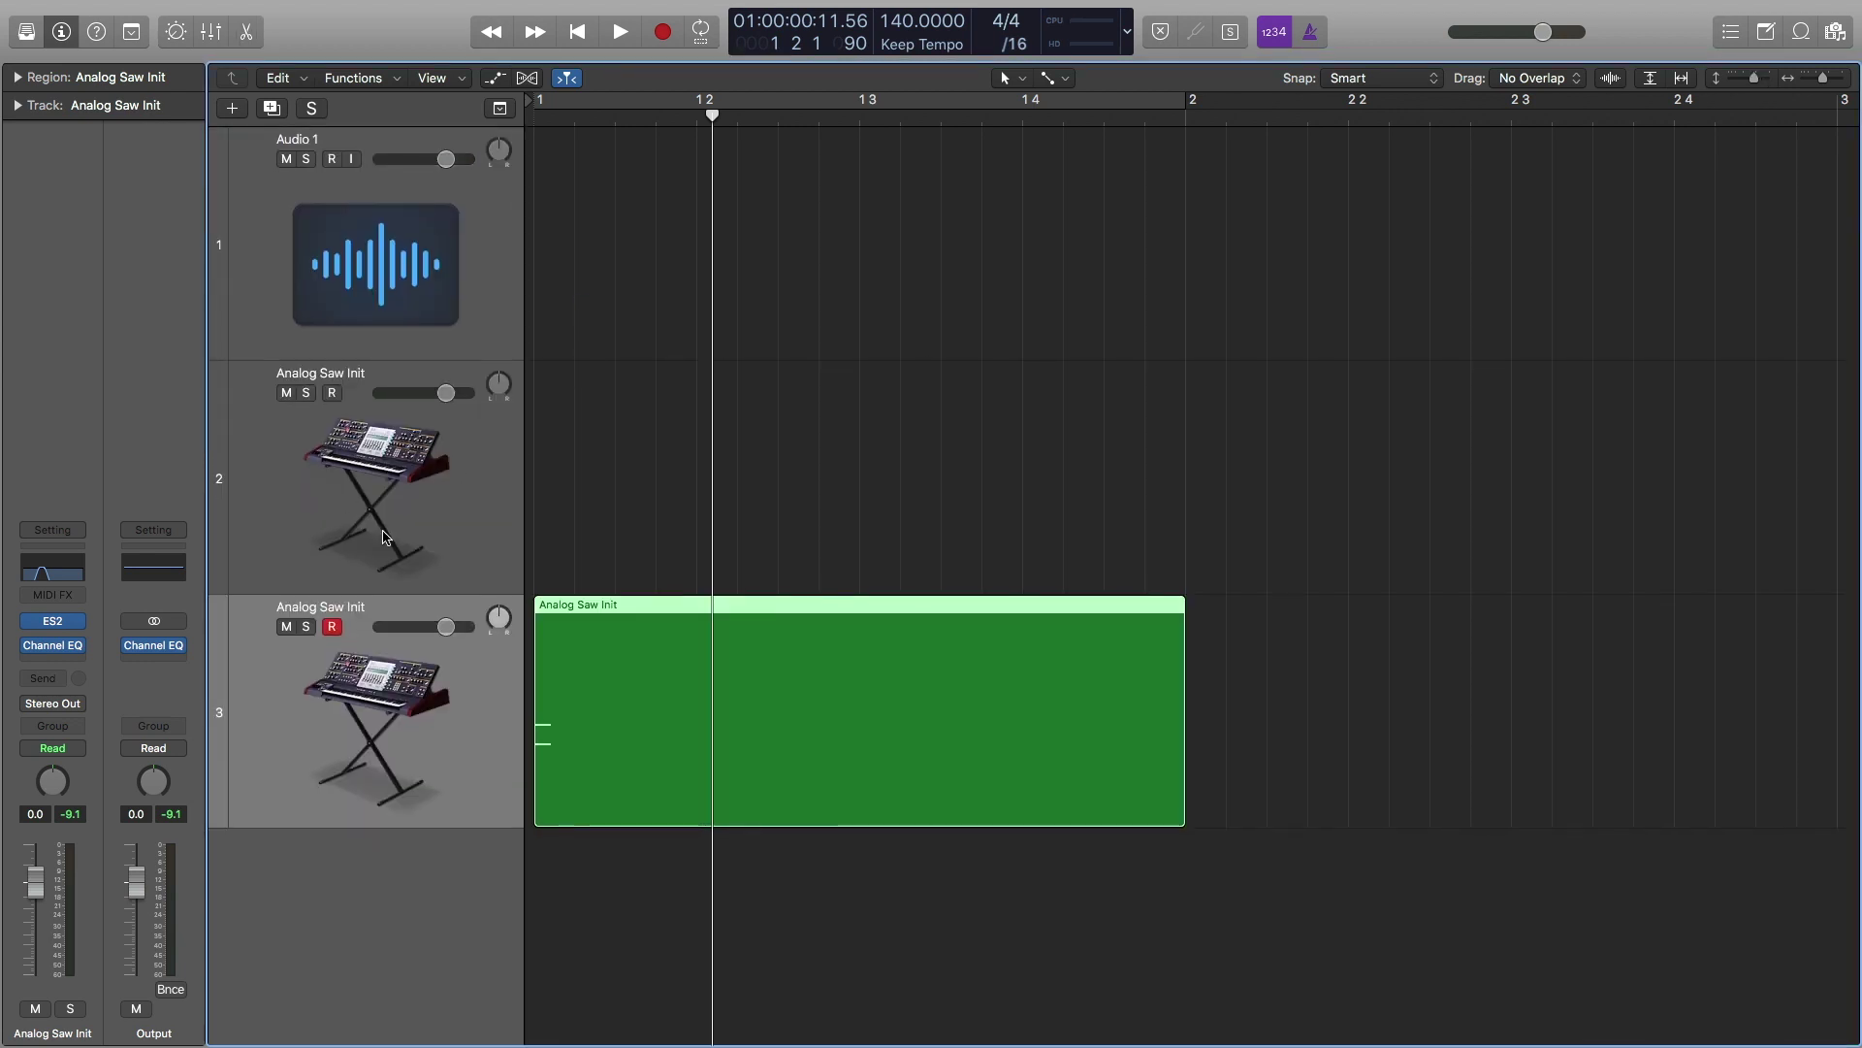
right_click(550, 442)
click(586, 452)
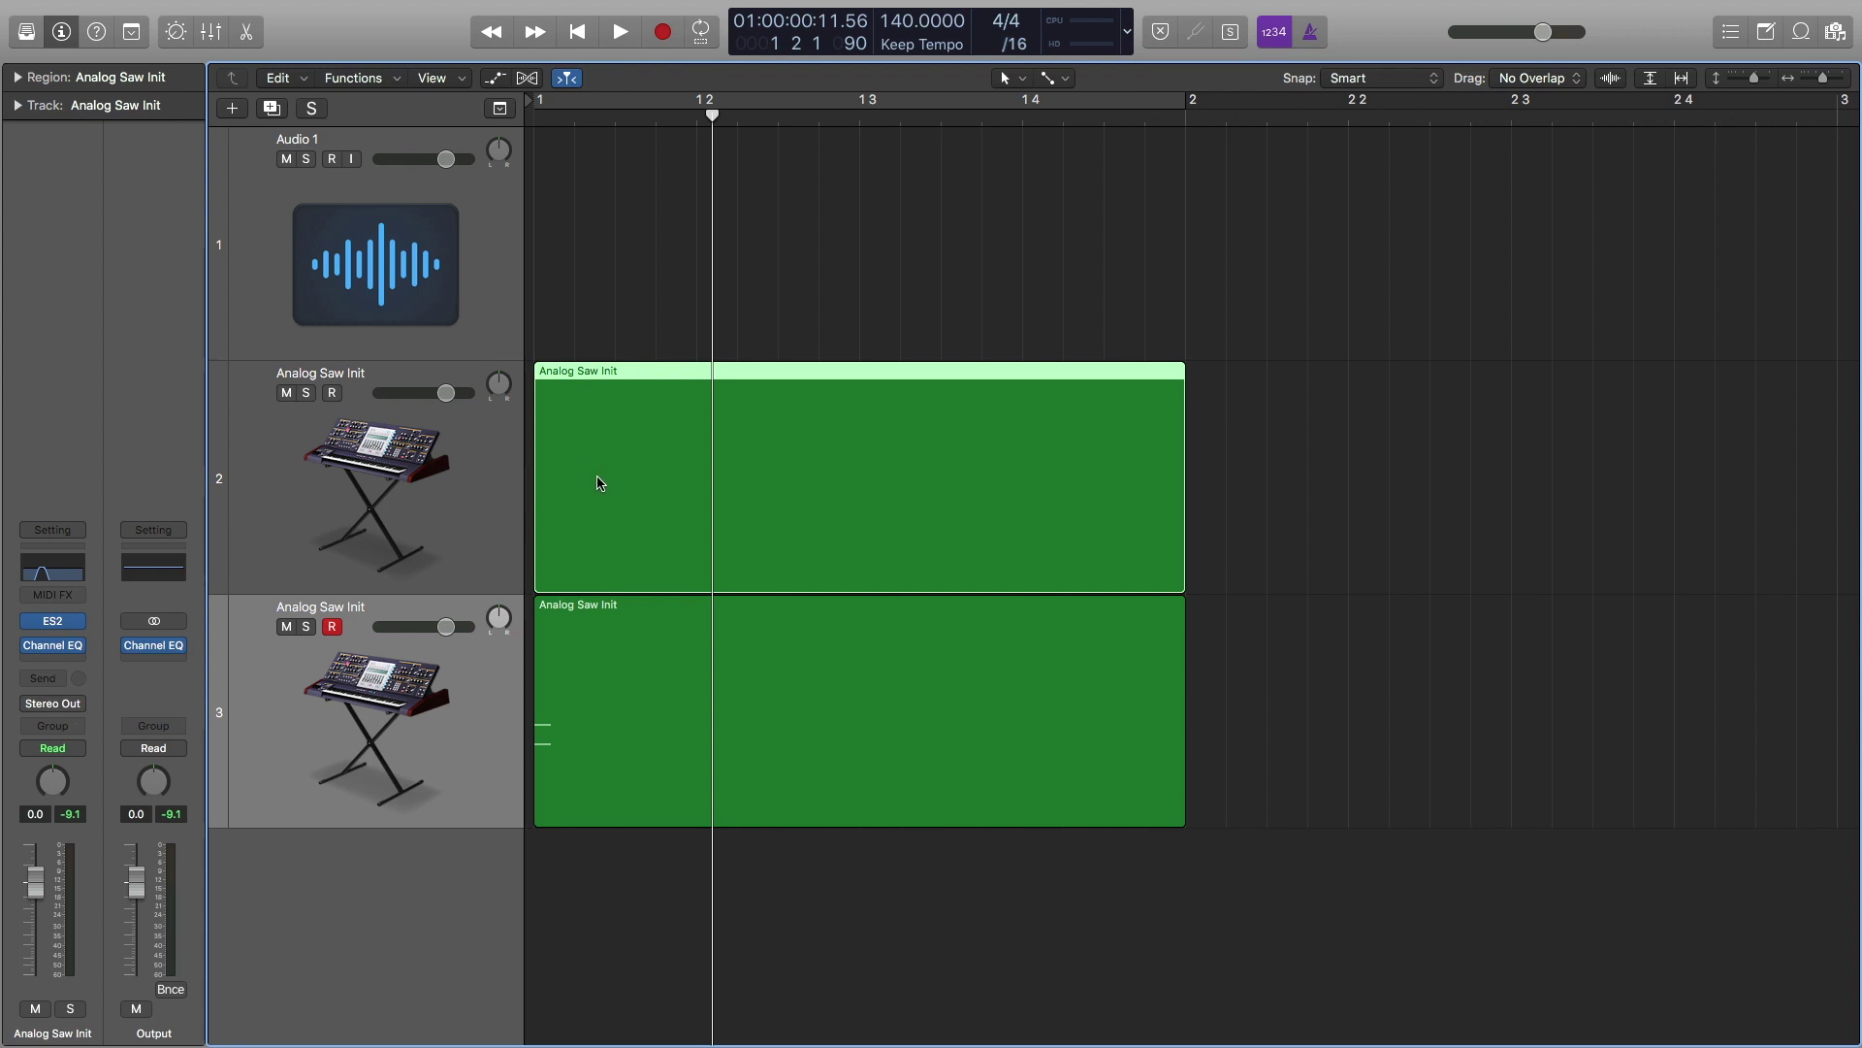
- Draw a C3 note in the new region and stretch it to the region end
double_click(599, 483)
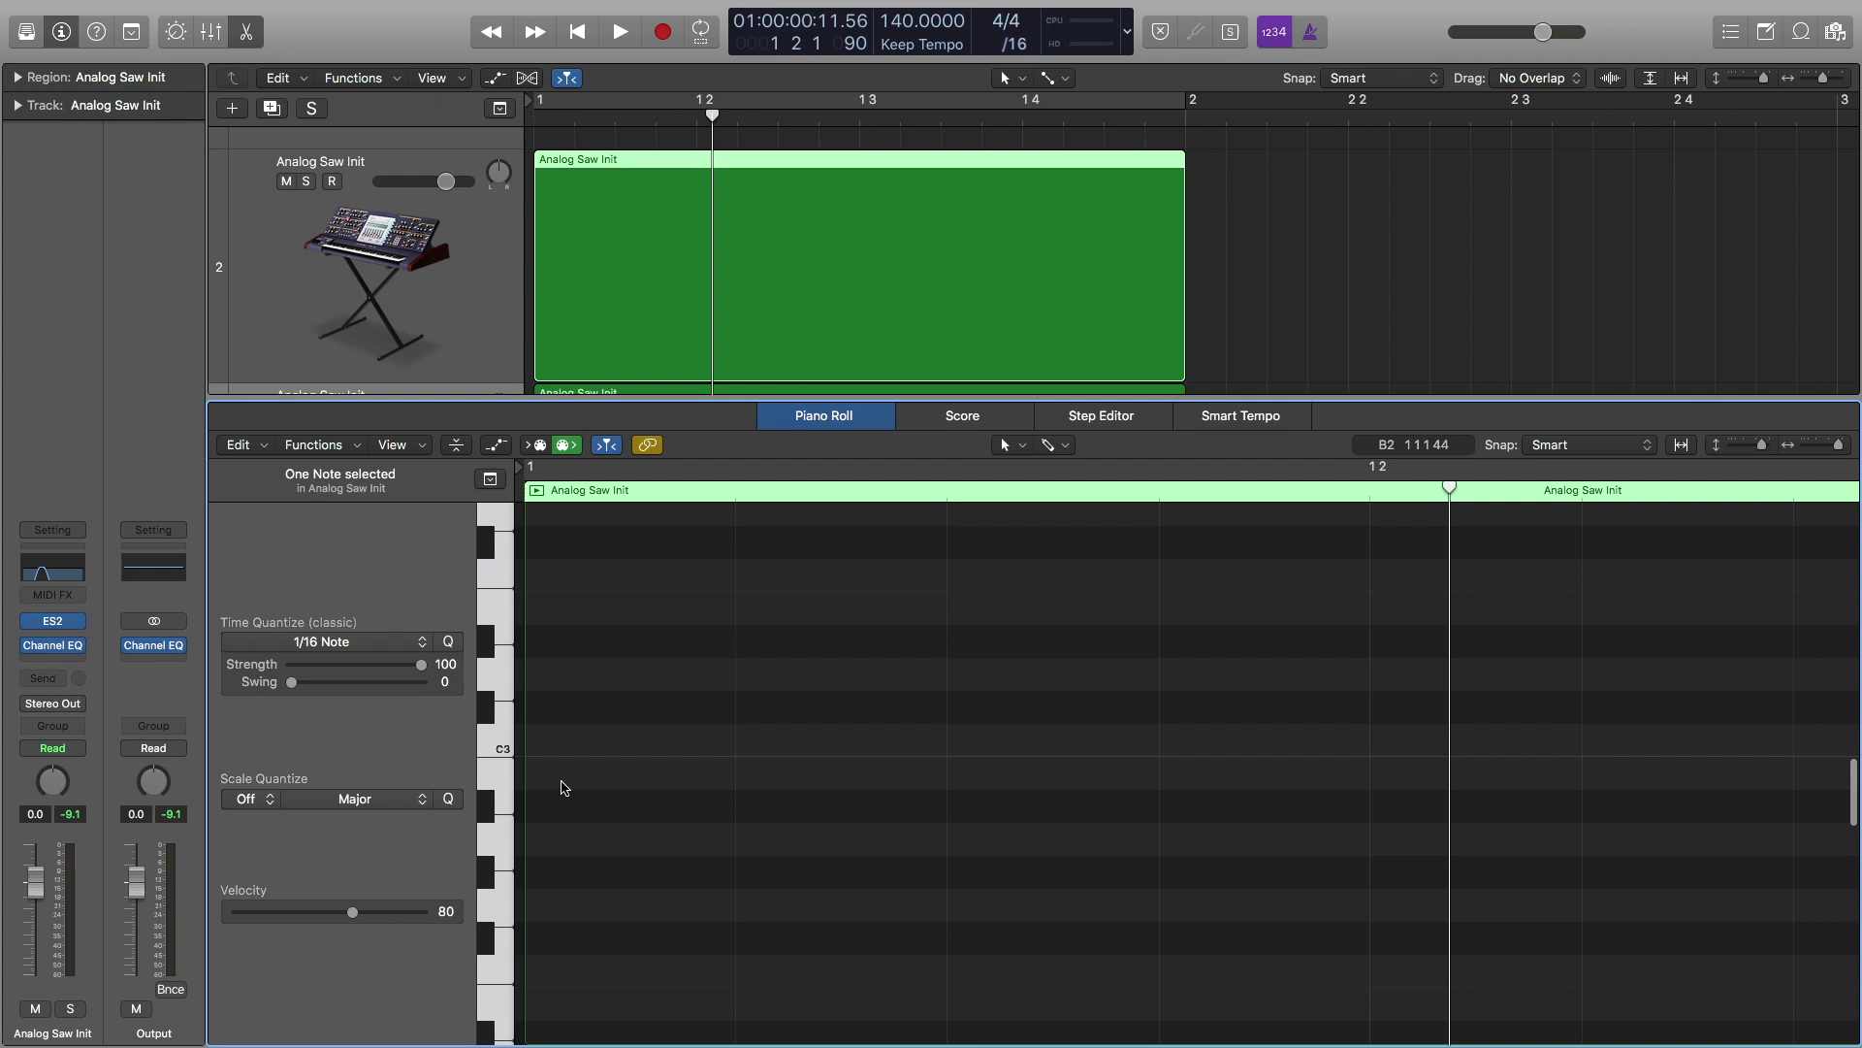
click(545, 737)
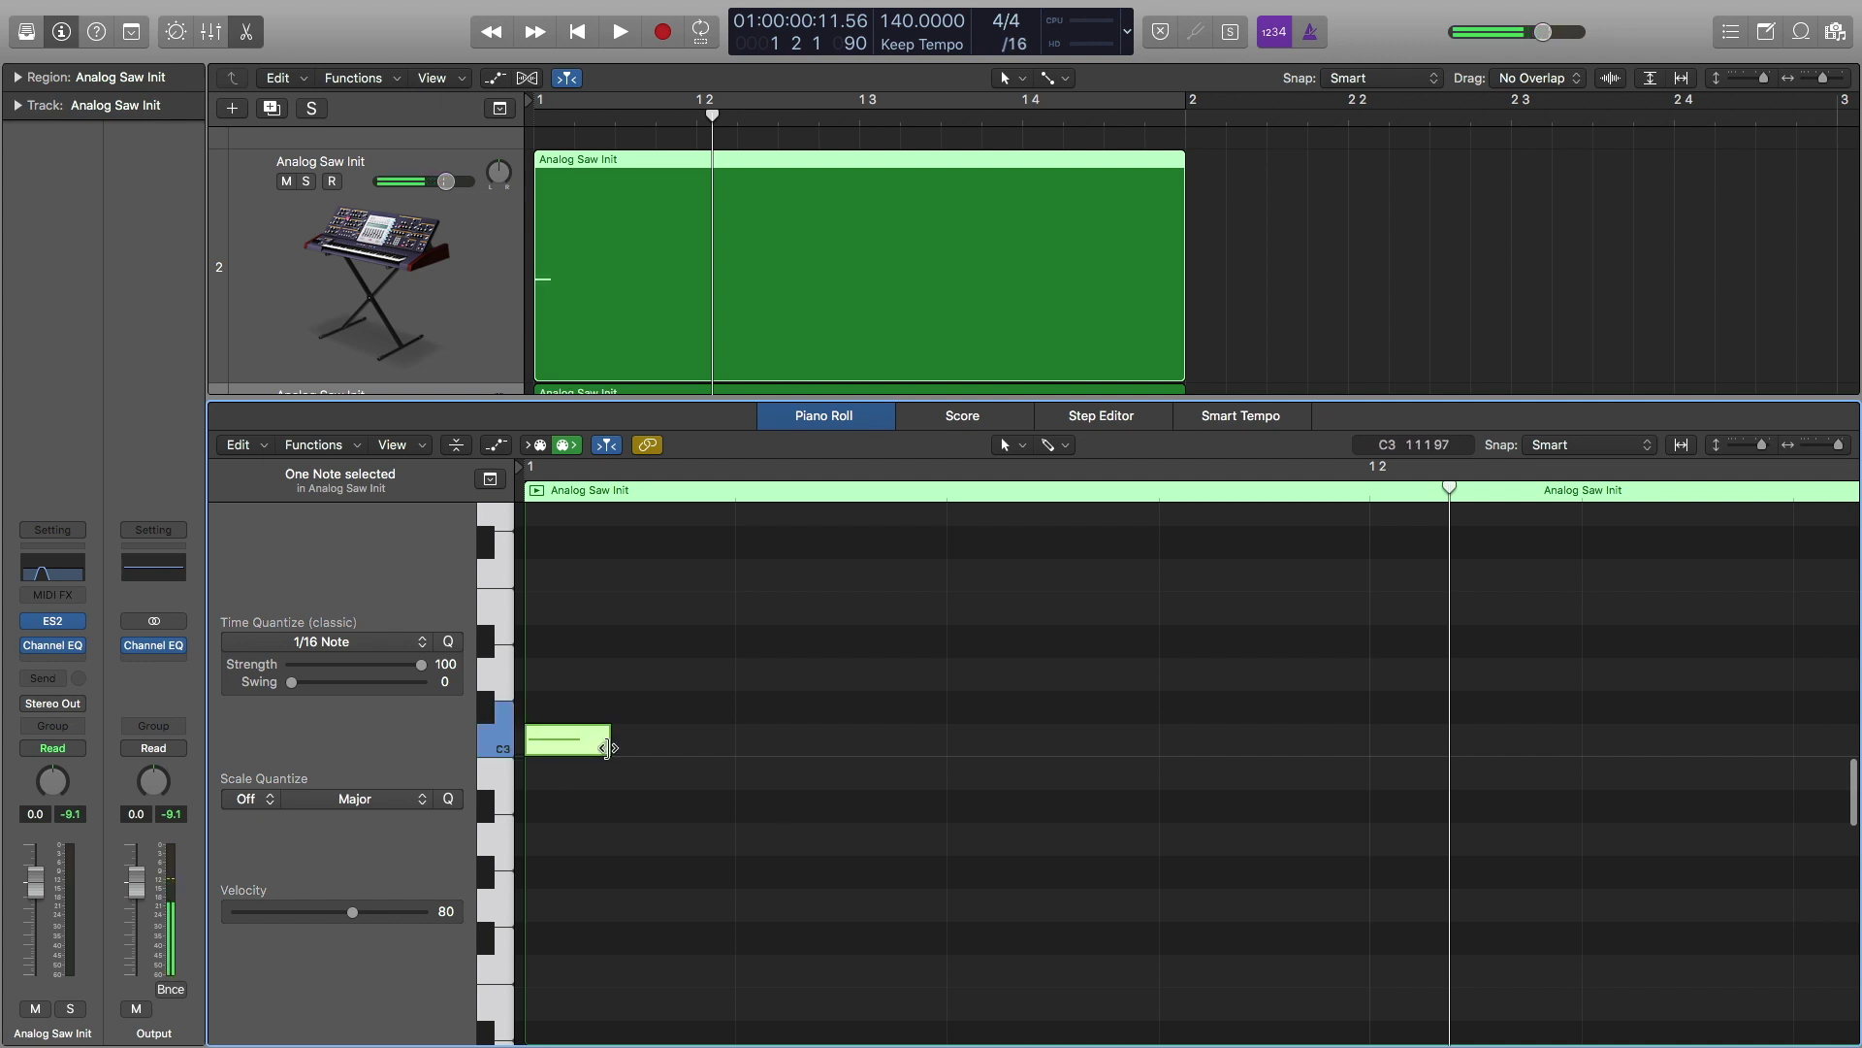
drag(609, 740, 1435, 745)
ctrl+alt+click(1435, 734)
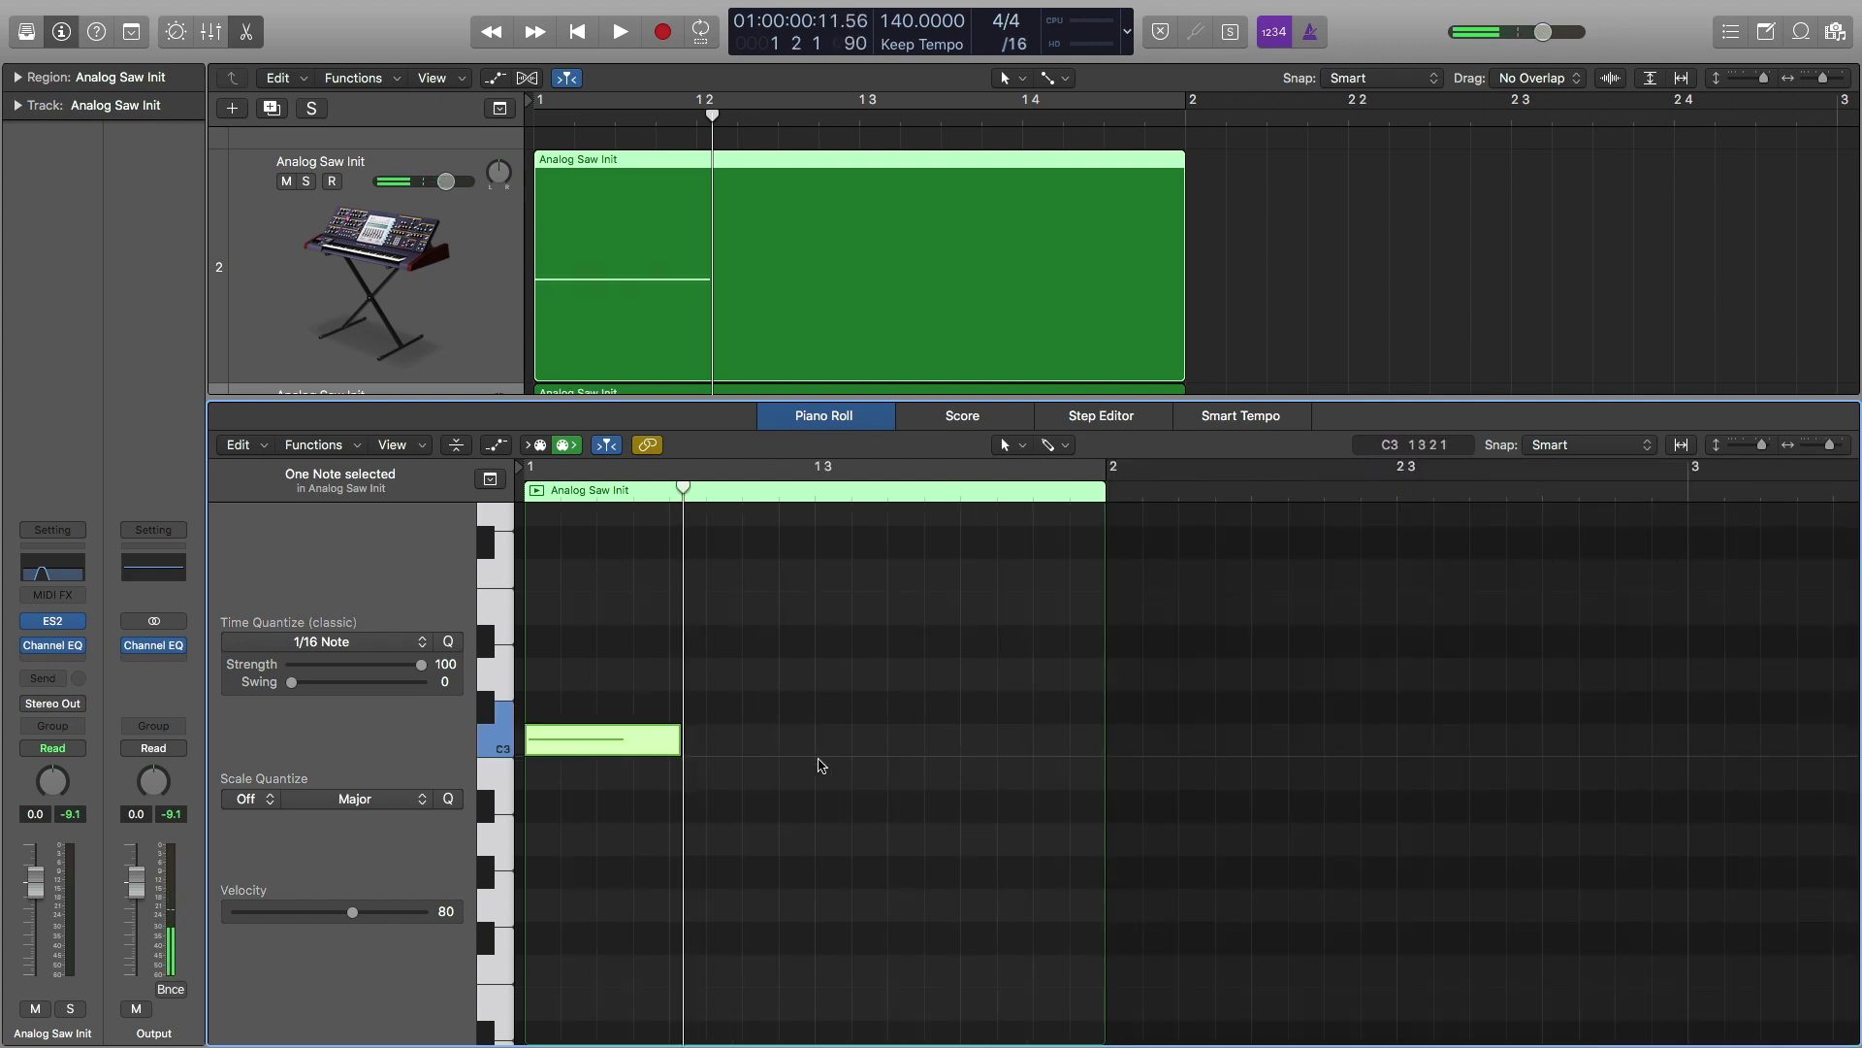
drag(676, 742, 1099, 743)
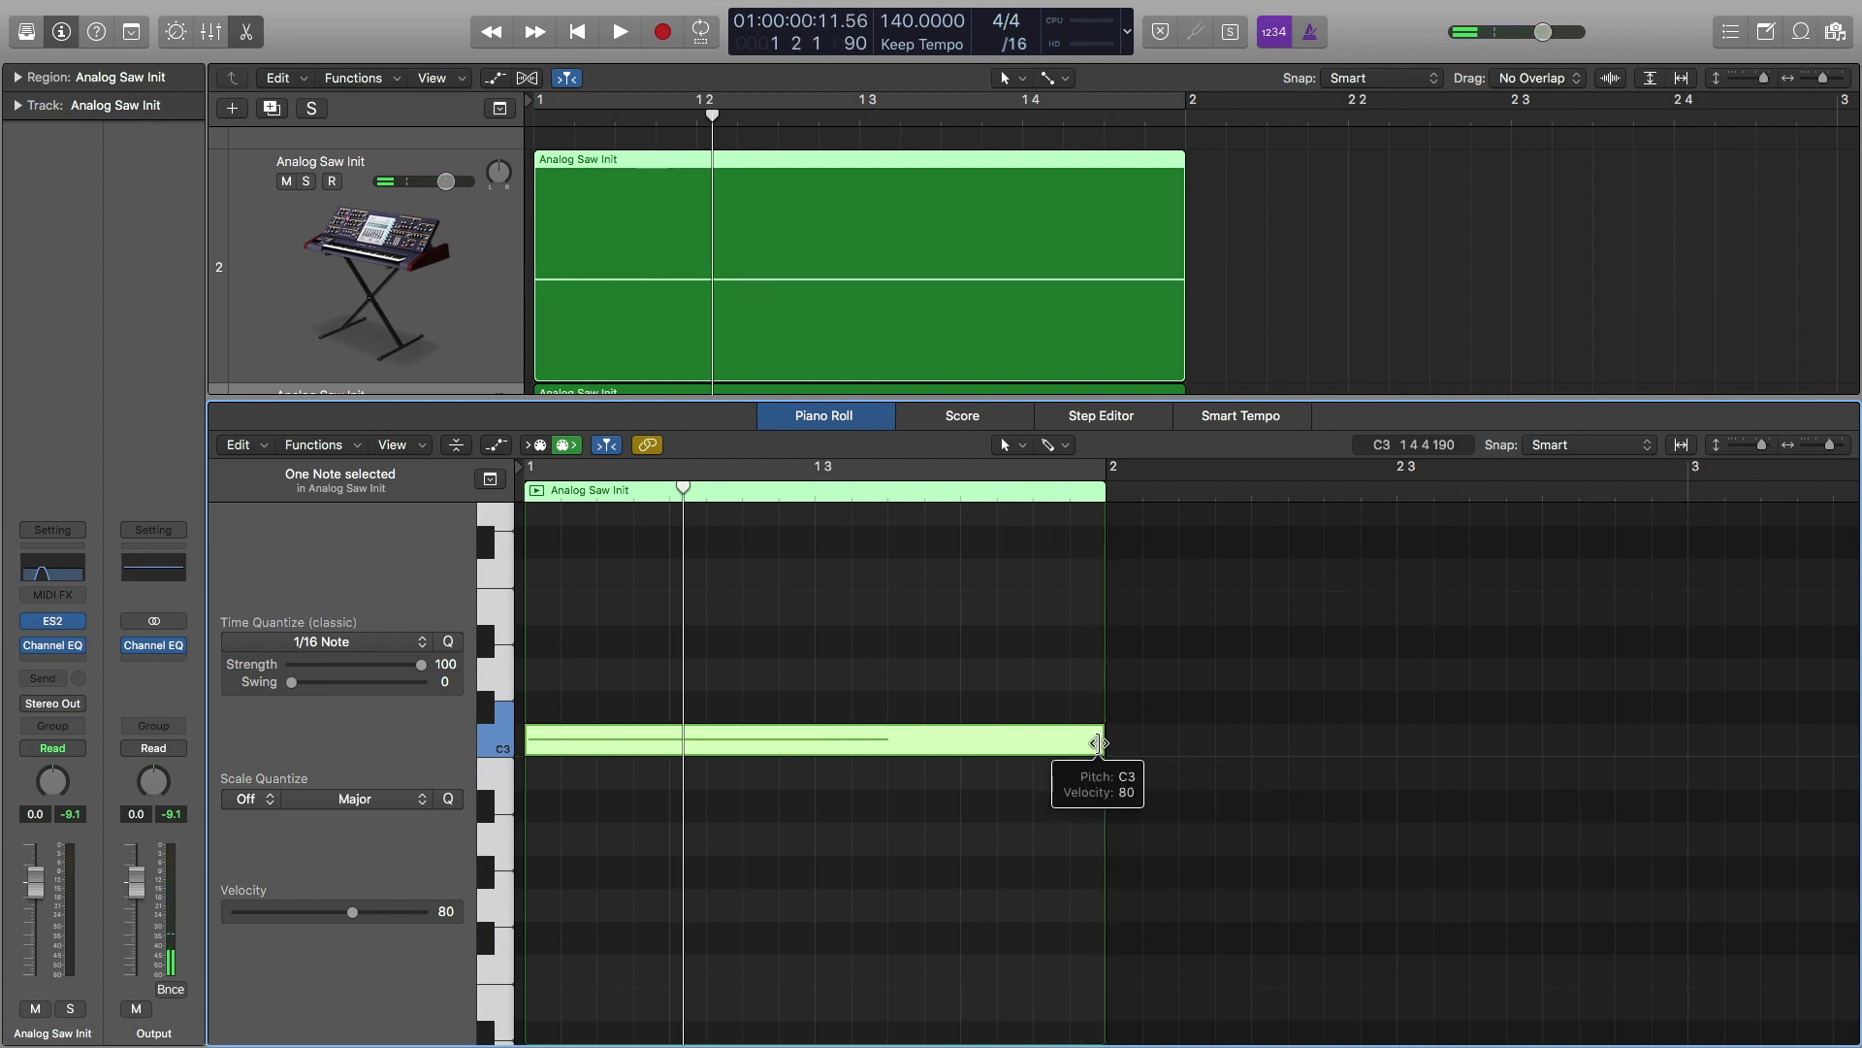
key(p)
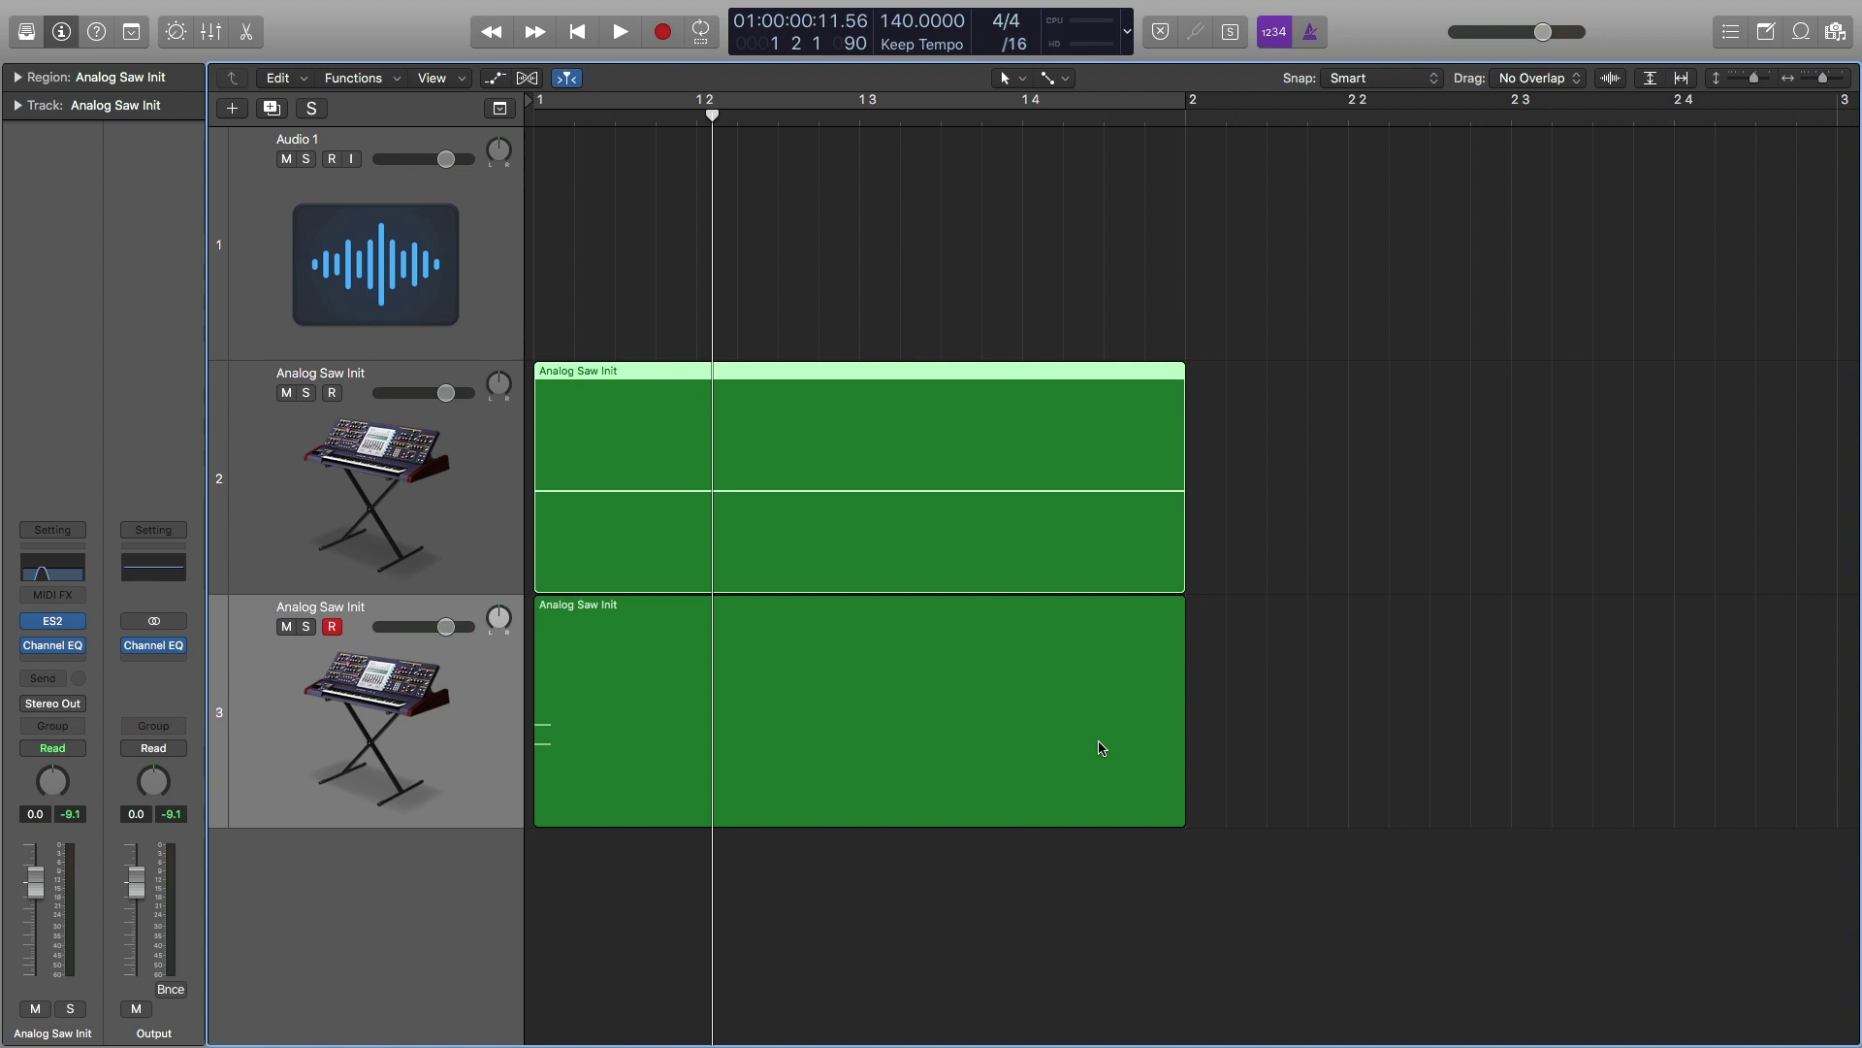
- Play both synth layers and pull the Analog Saw Init fader down
key(Return)
key(space)
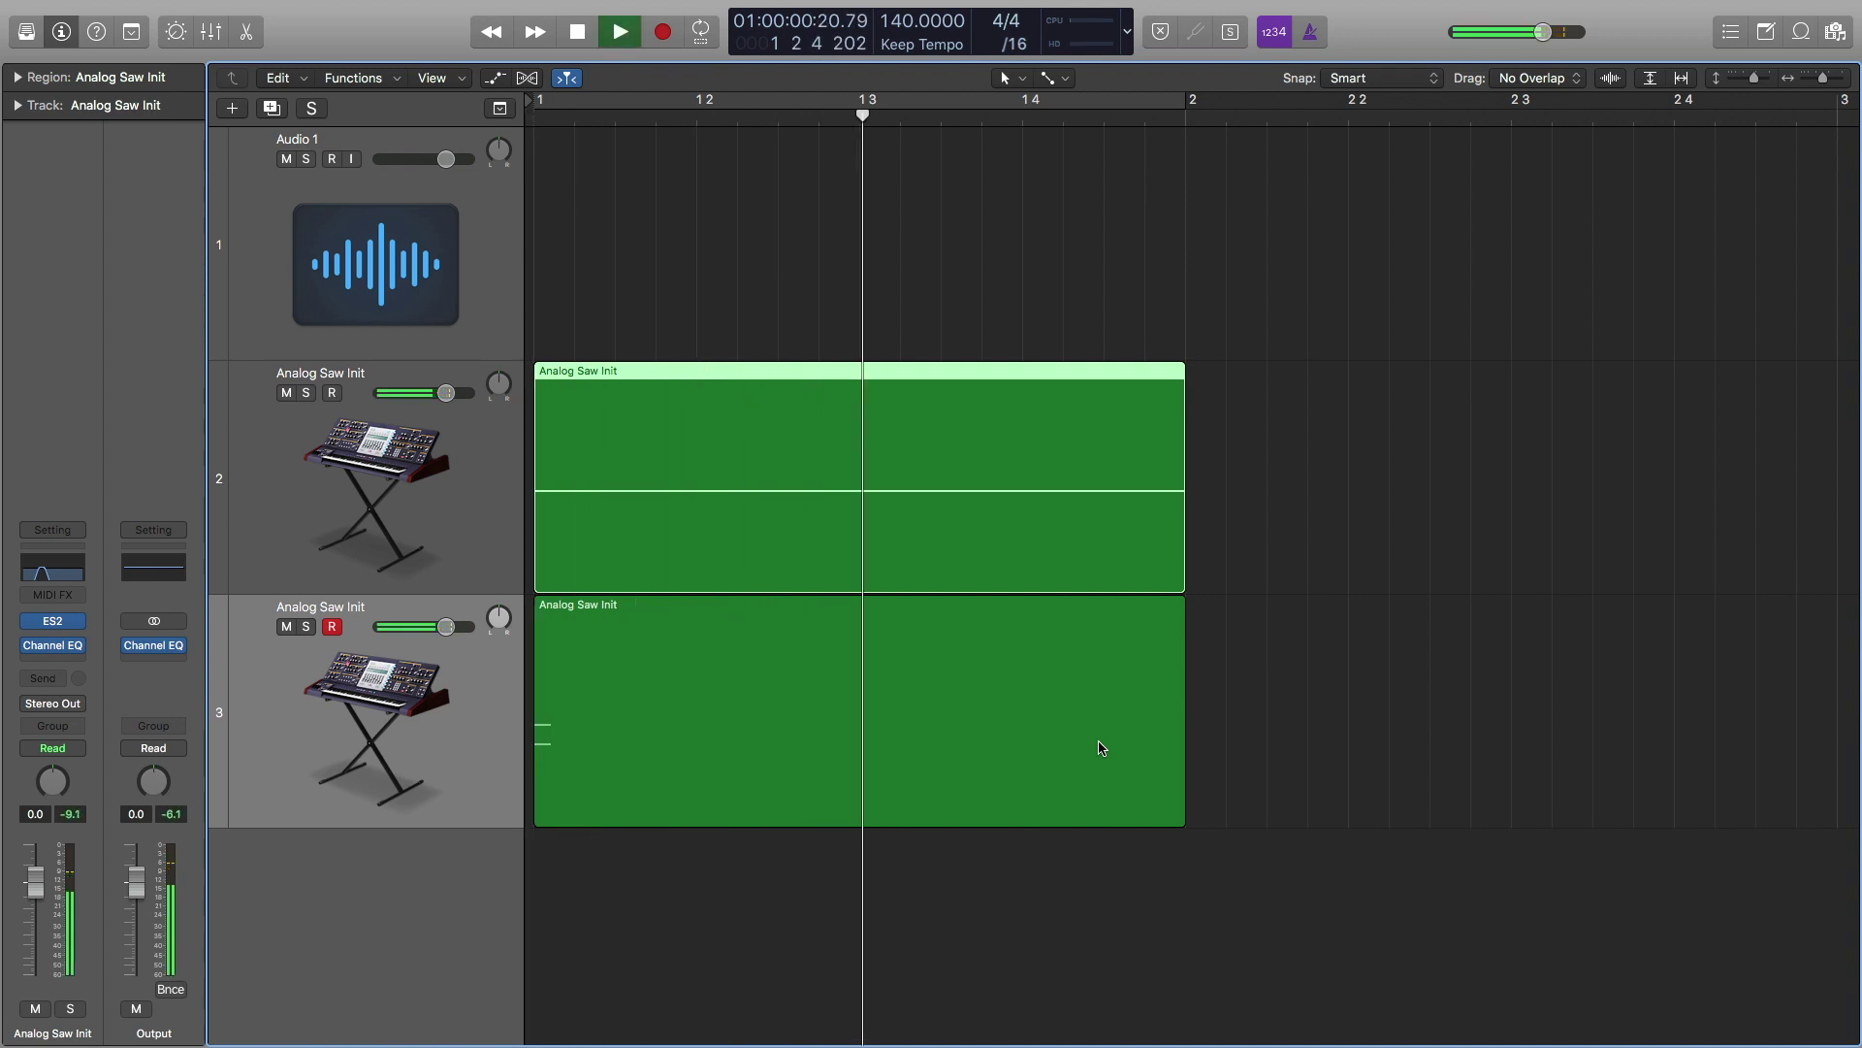
key(Return)
key(space)
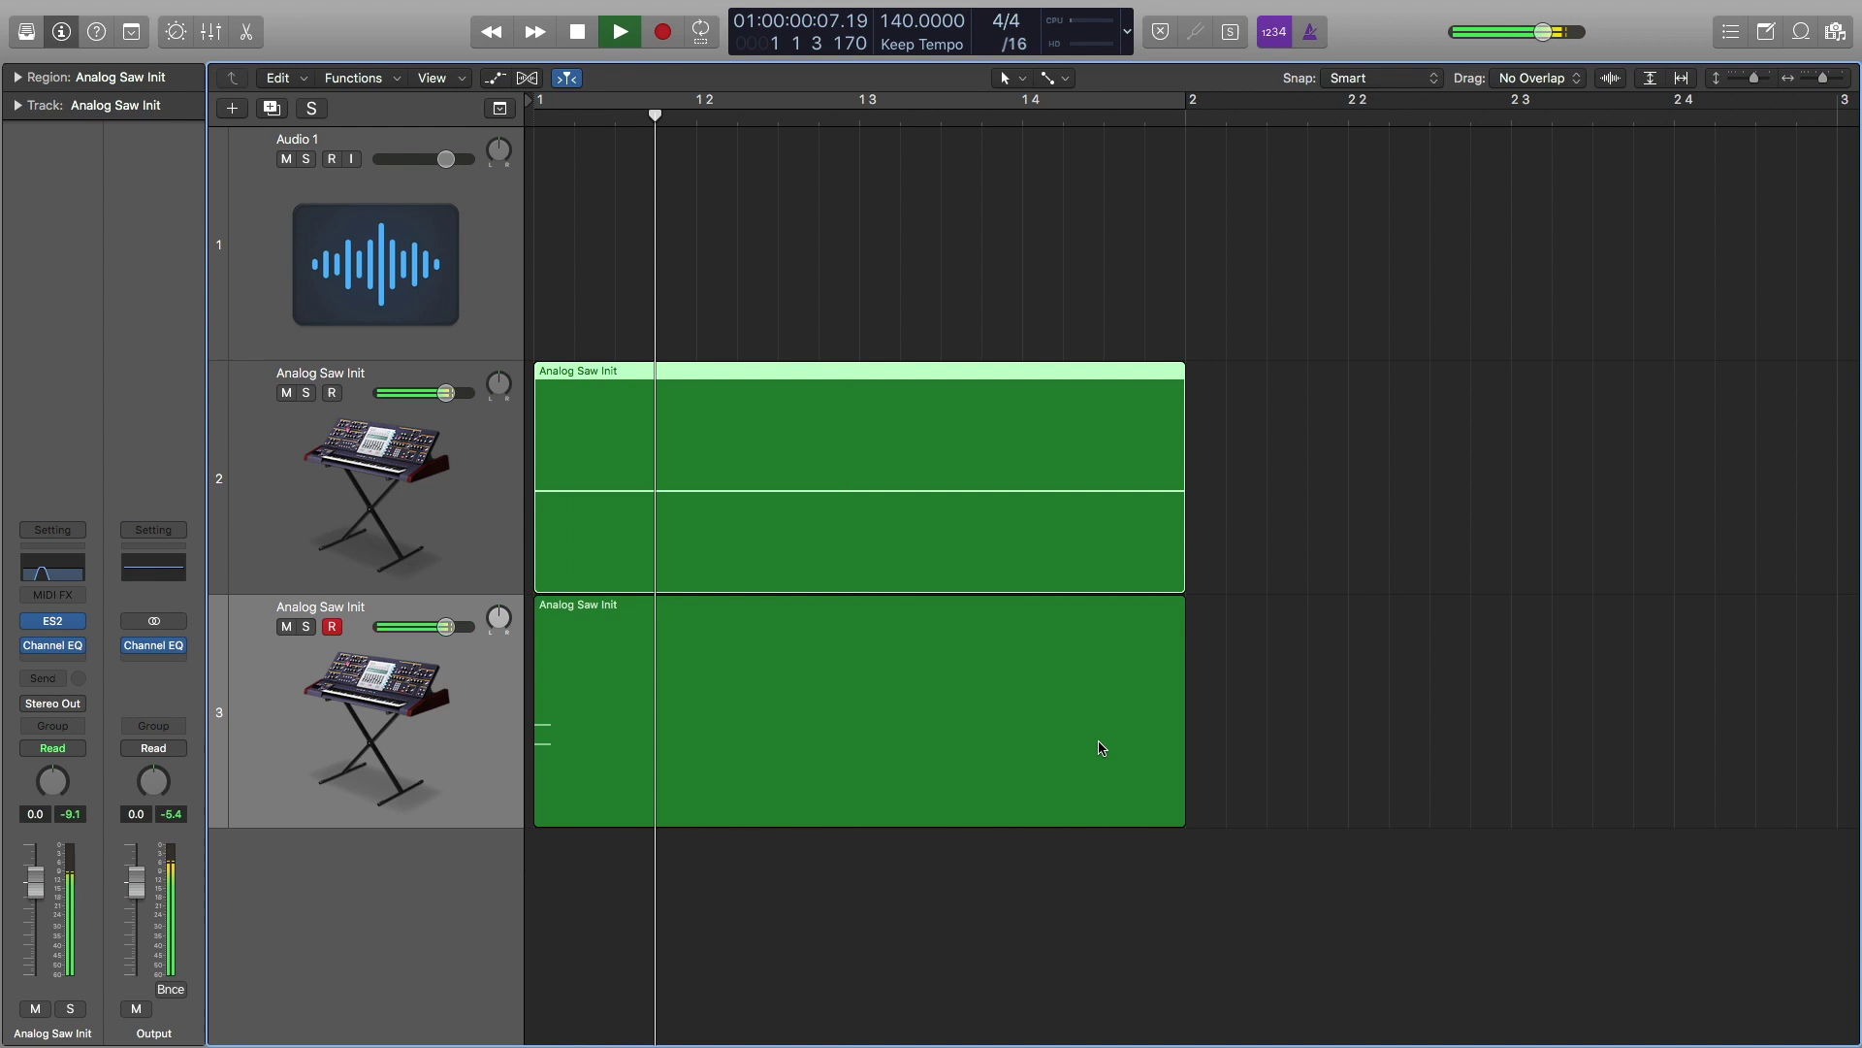
key(space)
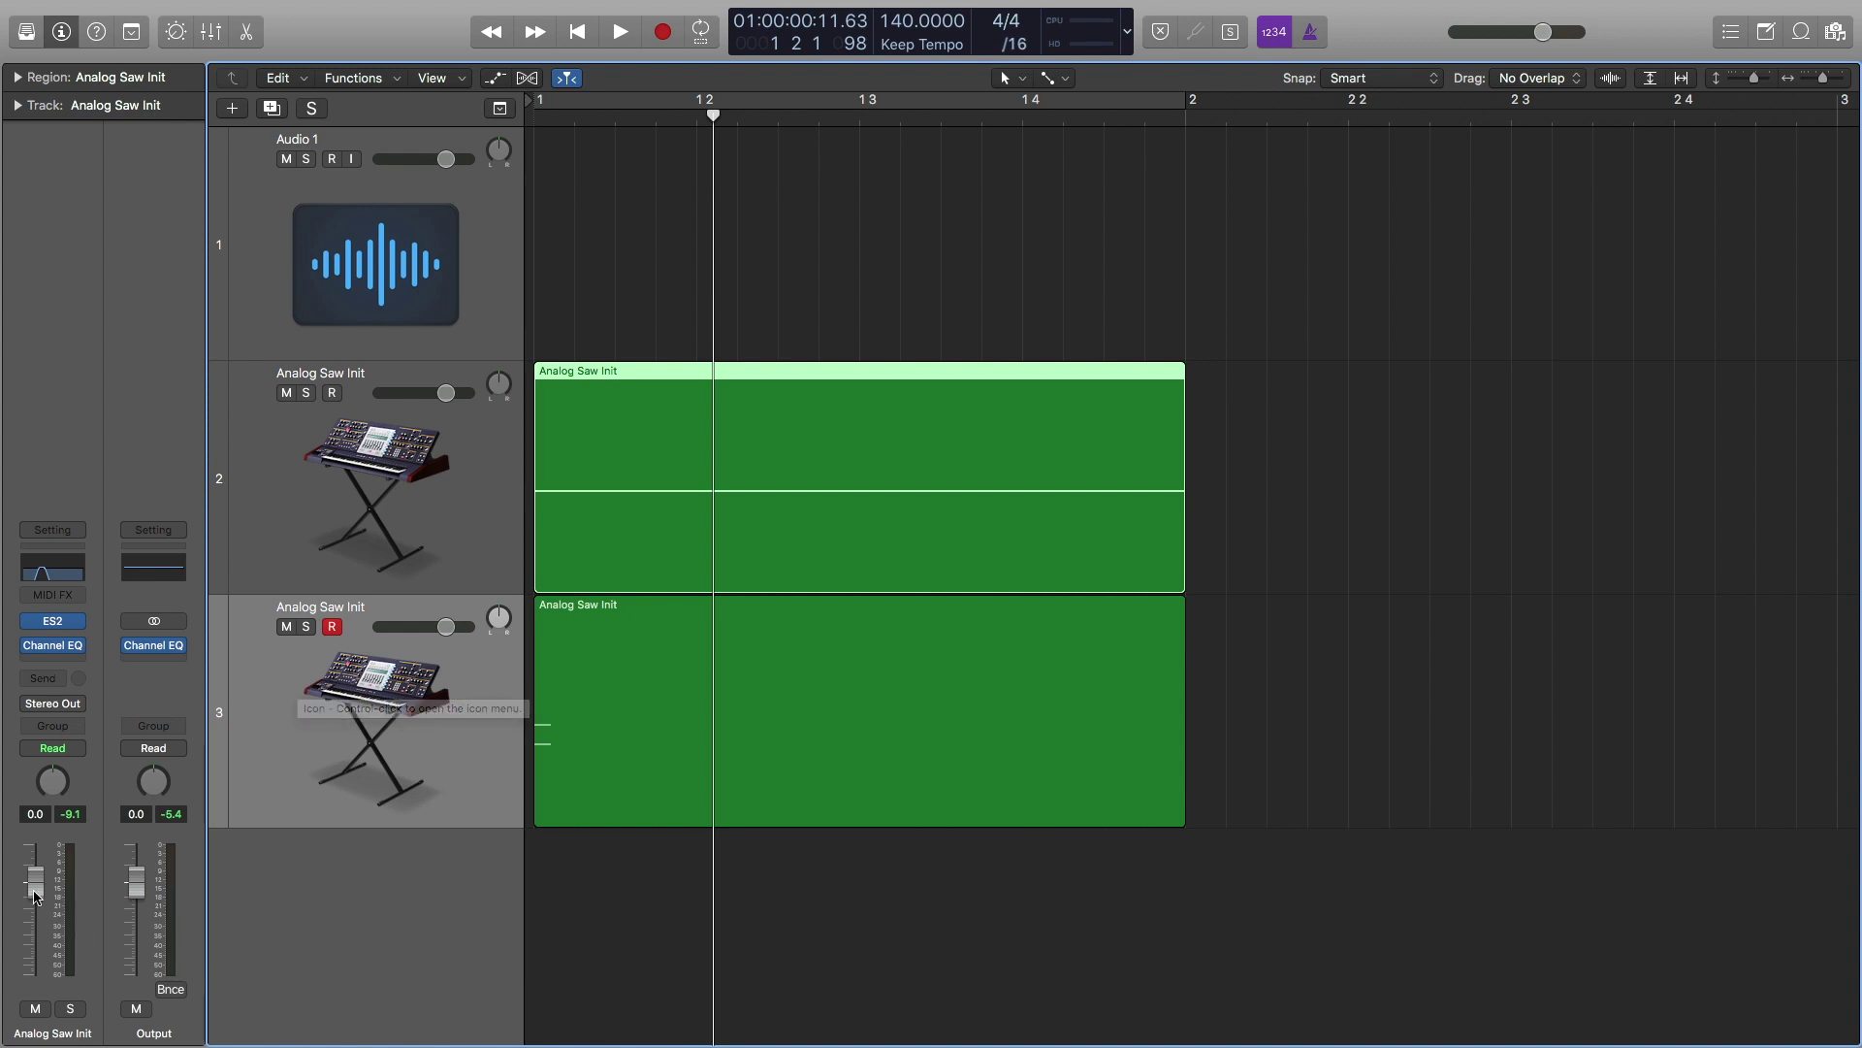
drag(34, 894, 34, 930)
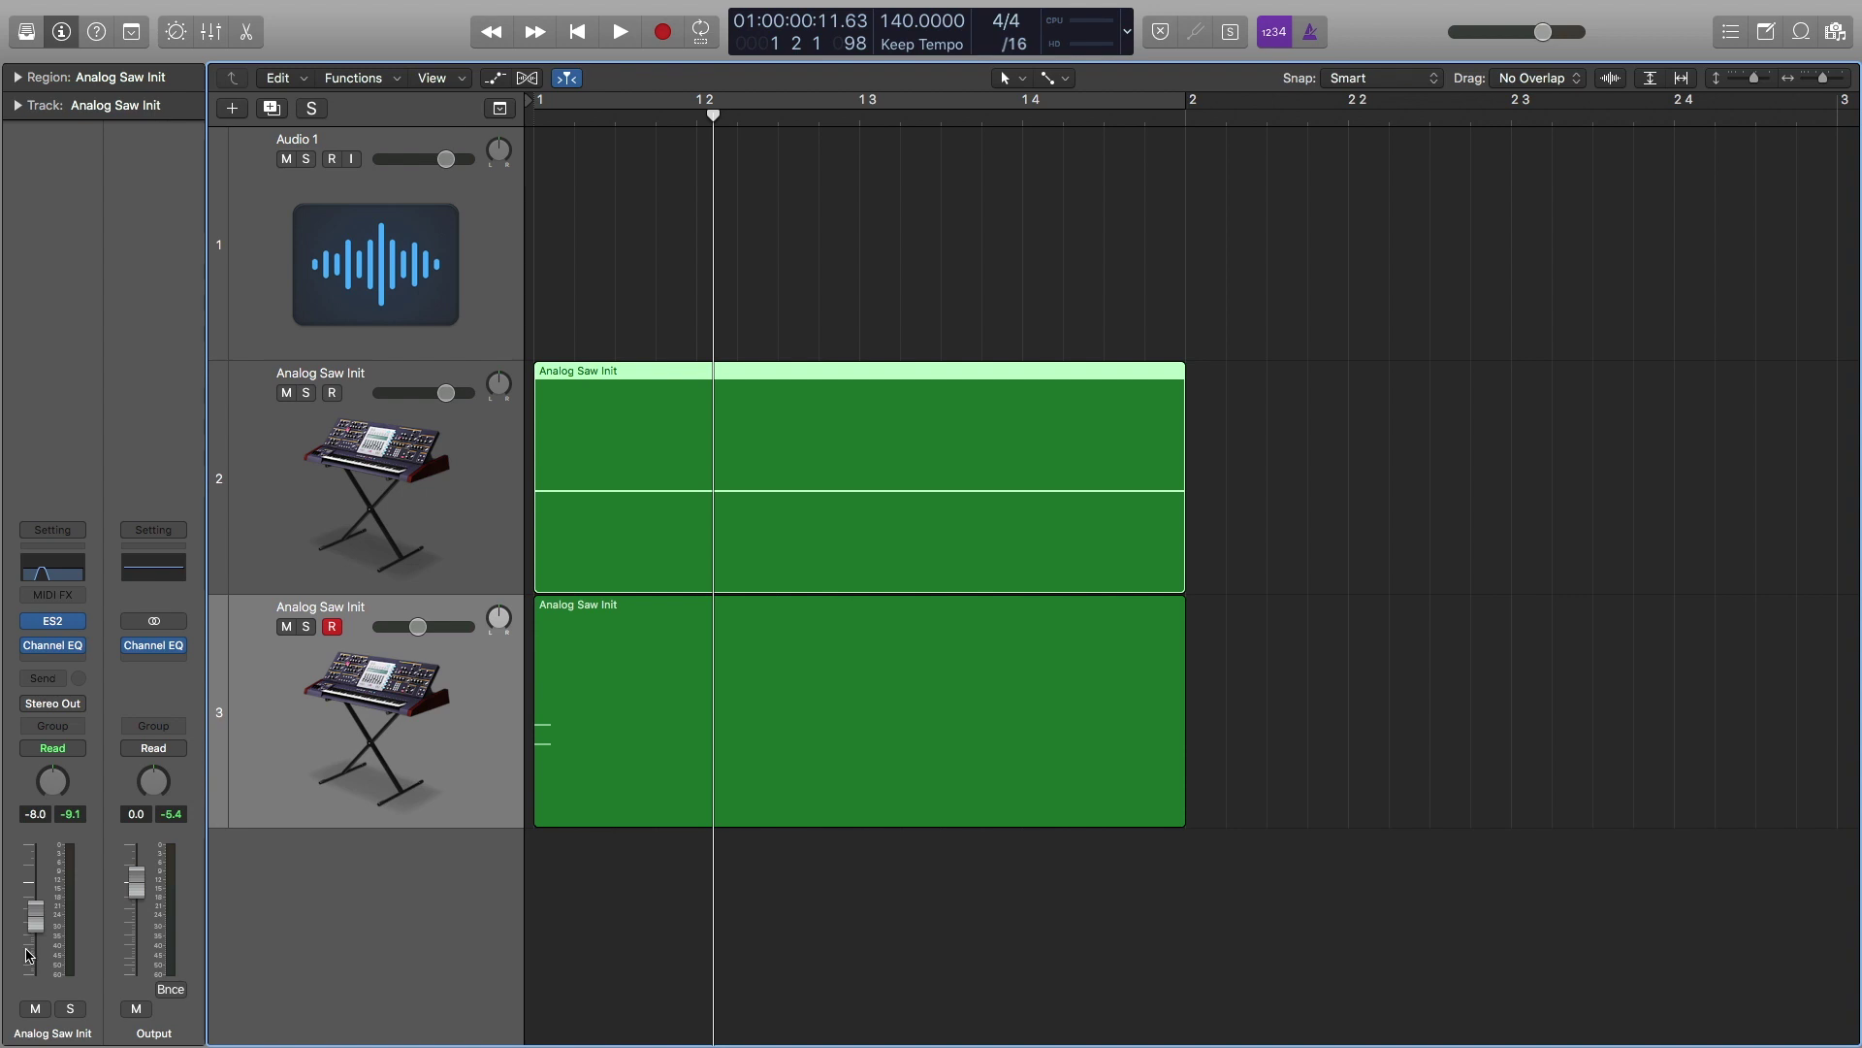
- Replay the layers and fine-tune the track 3 volume to about -7.0 dB
key(Return)
key(space)
key(space)
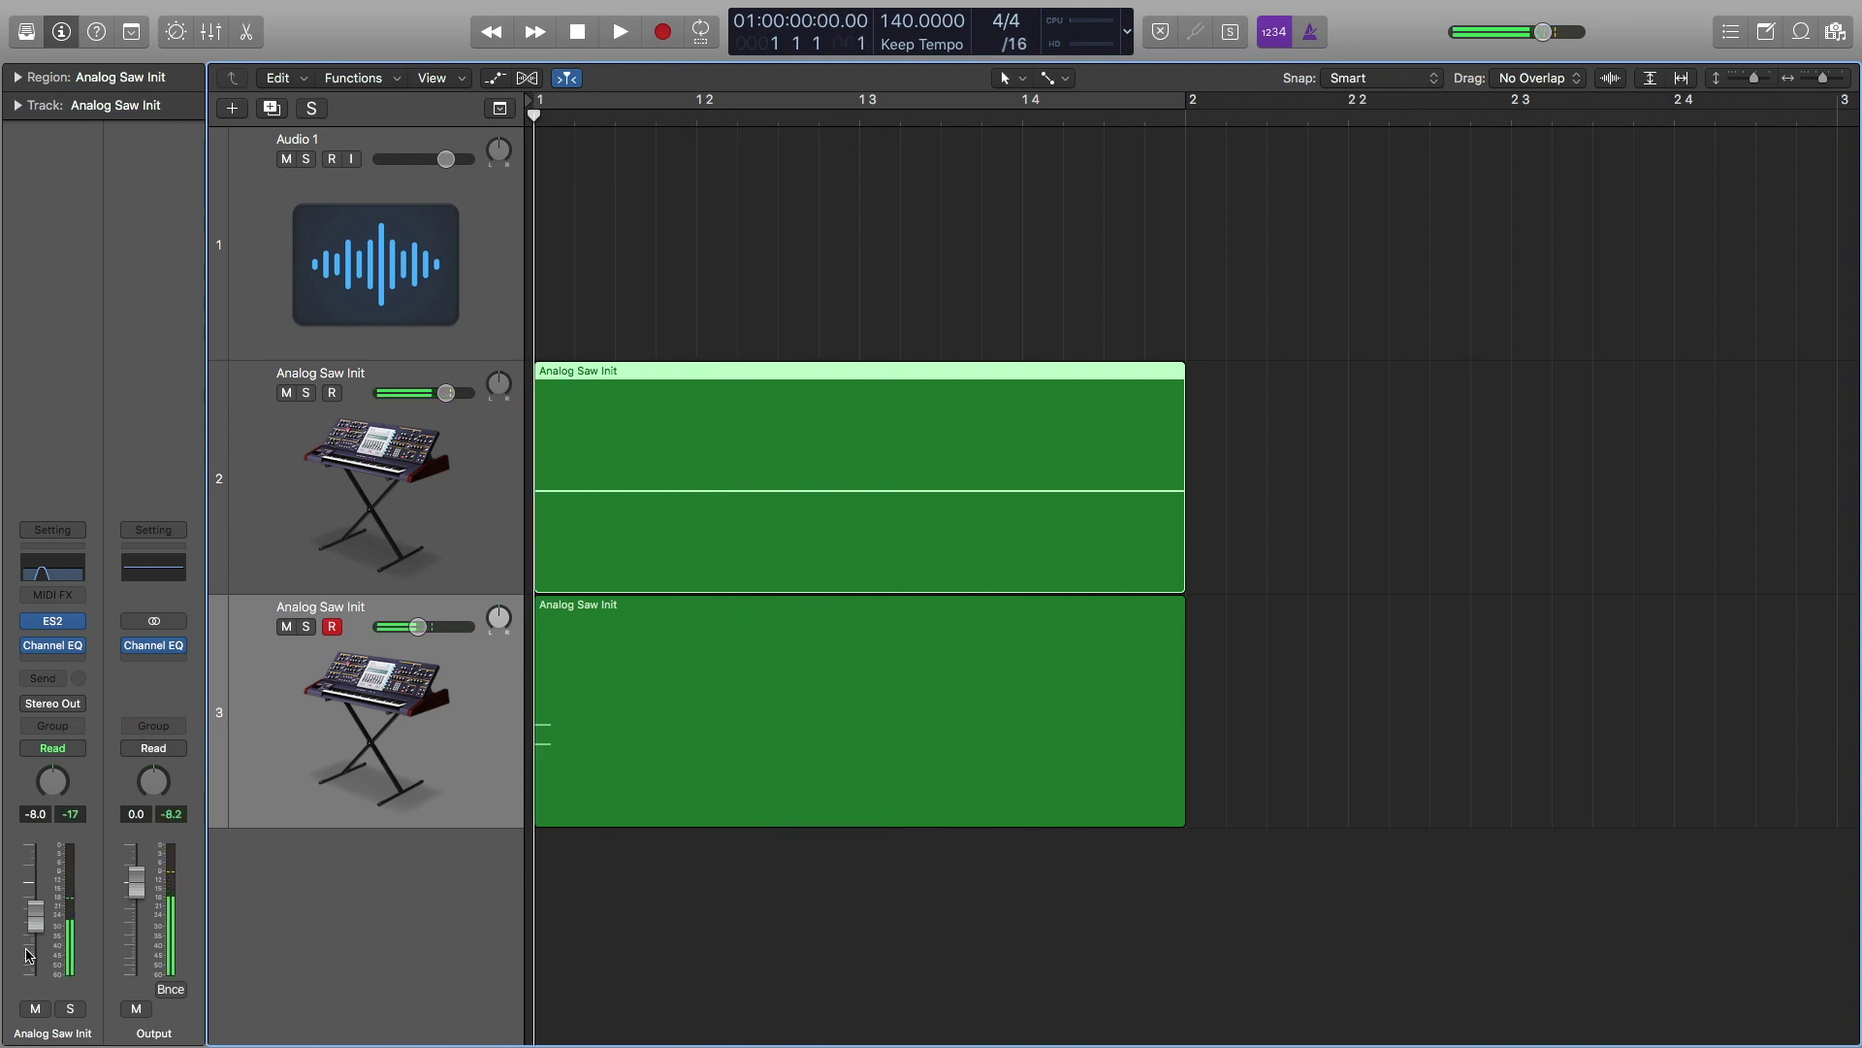
key(space)
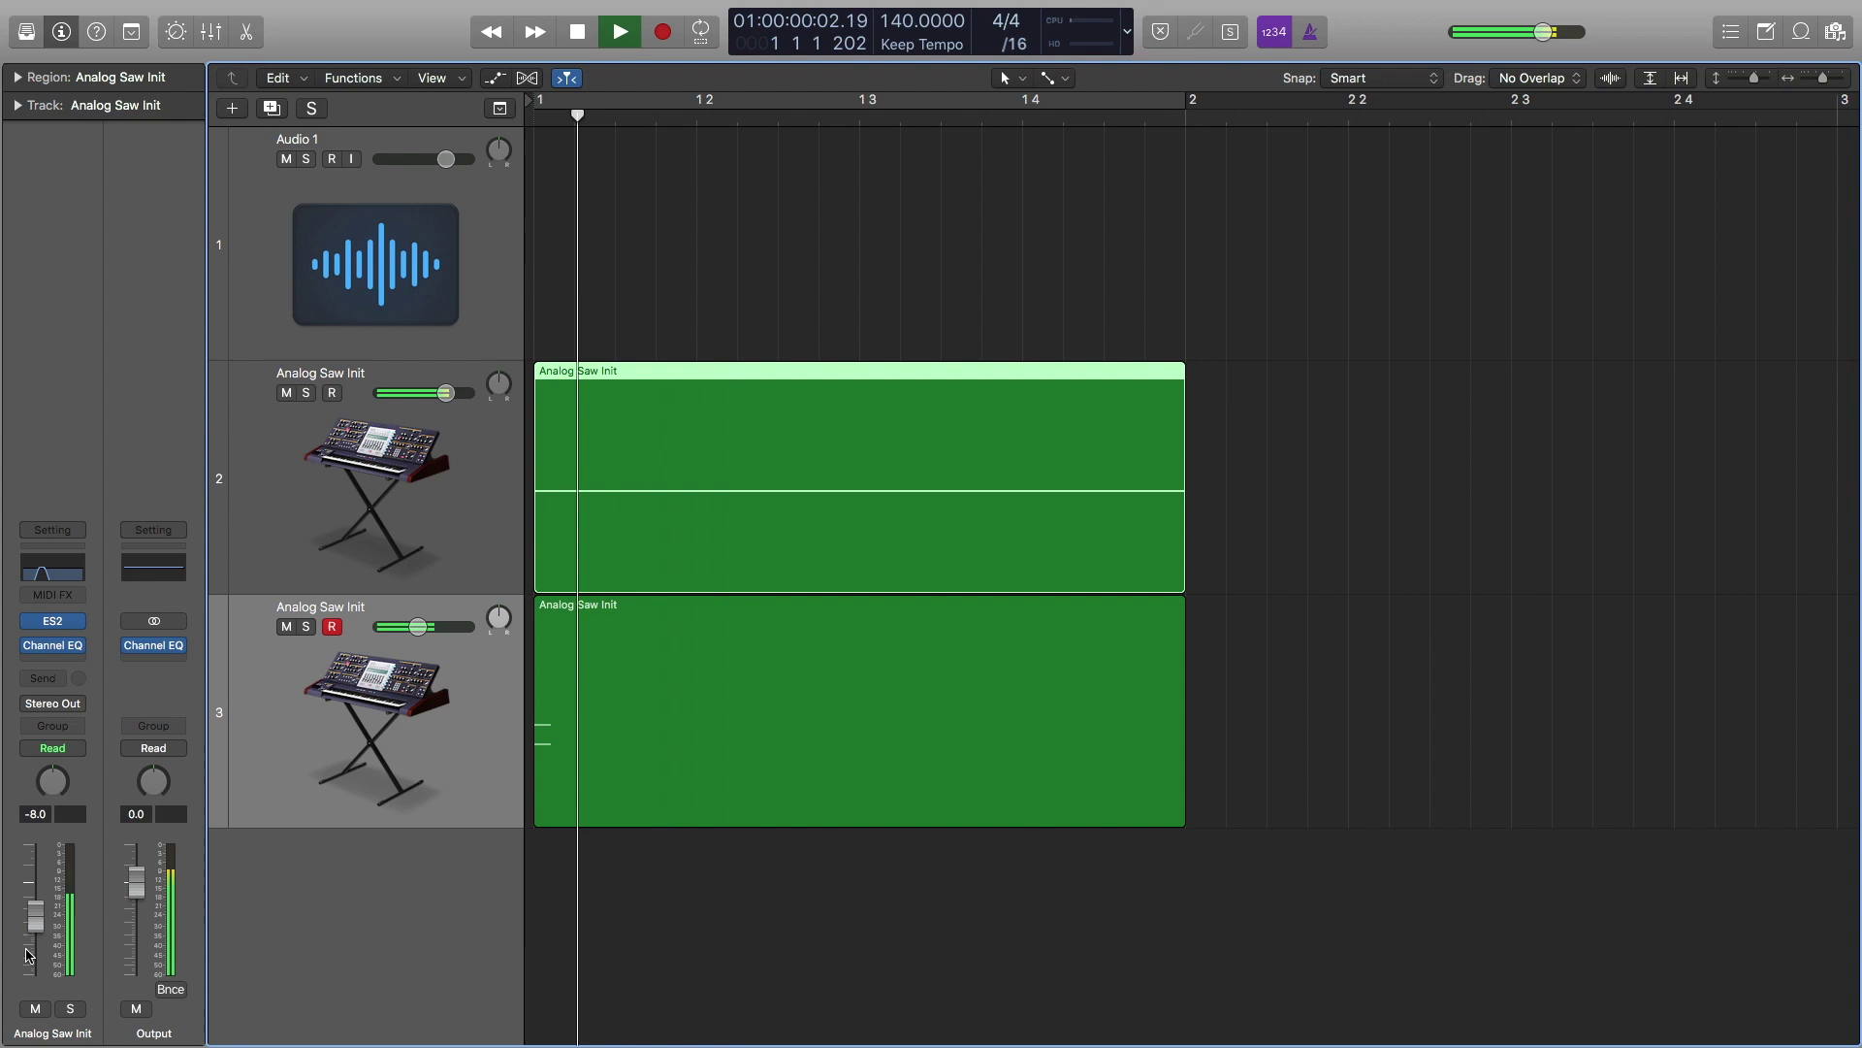
key(Return)
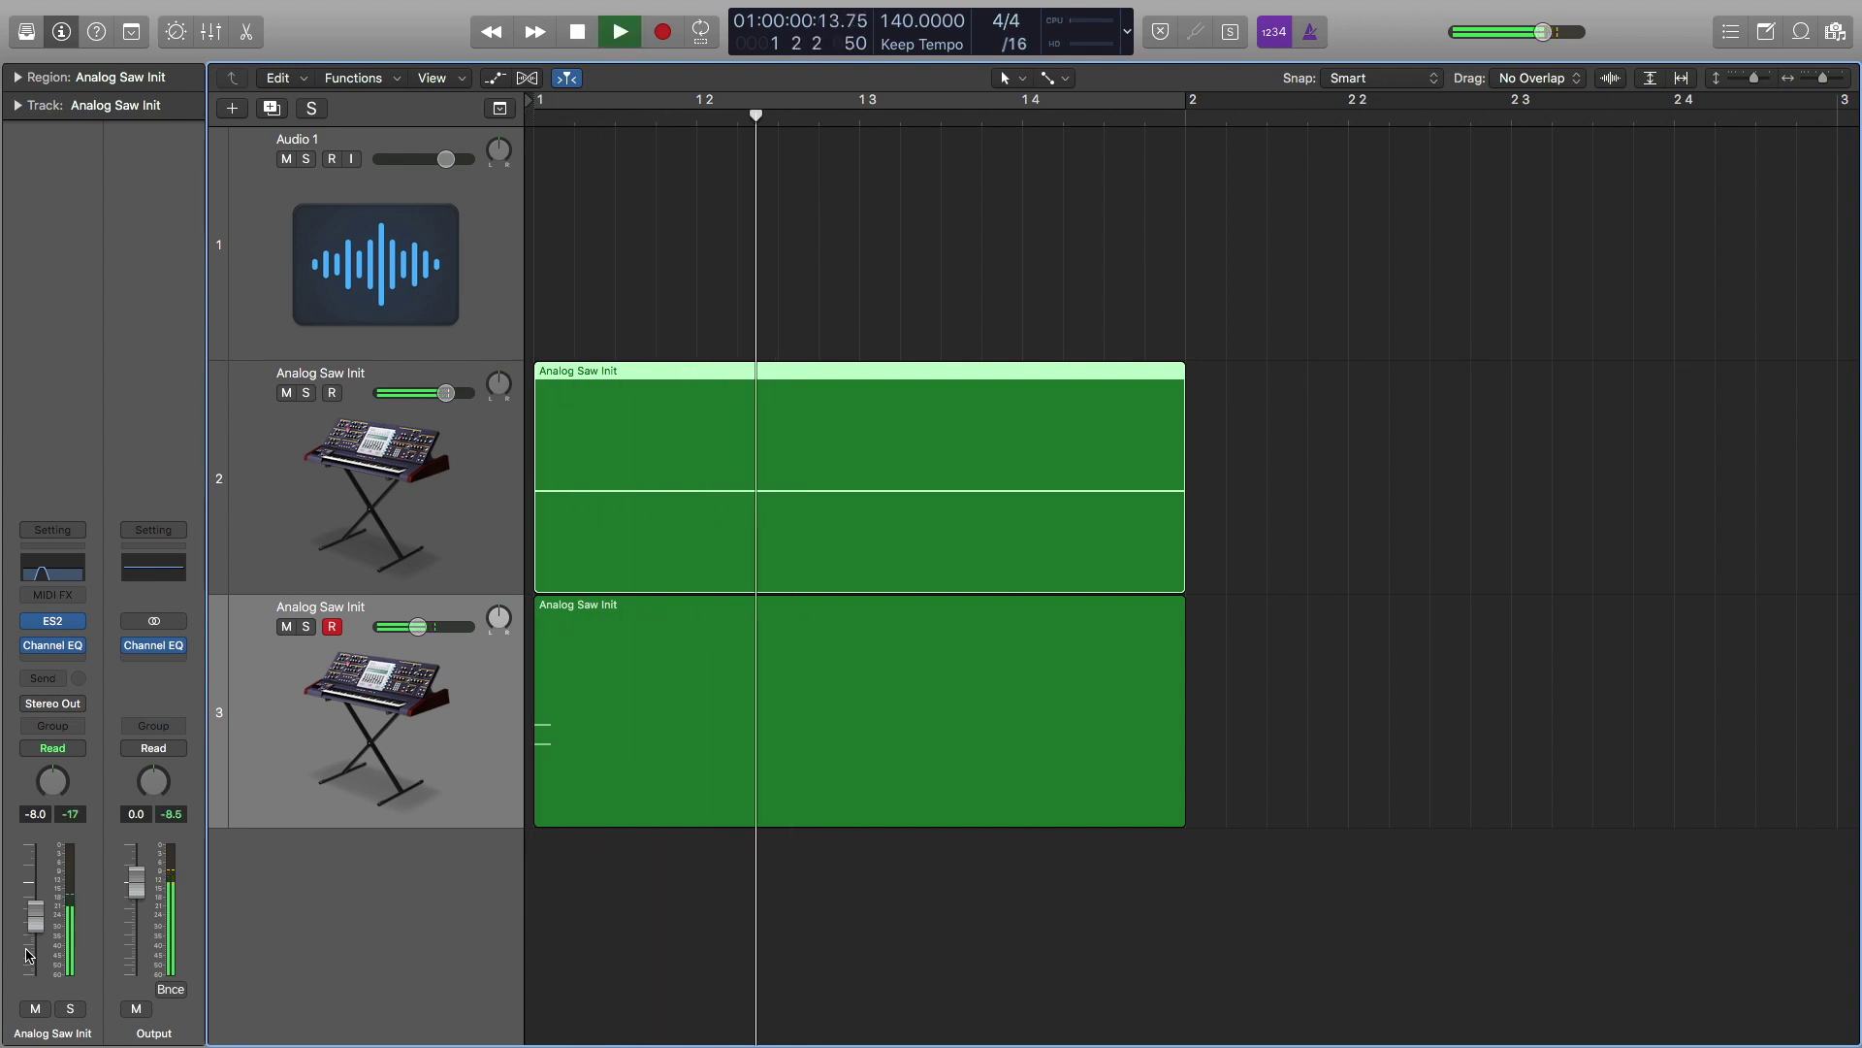
key(Return)
key(space)
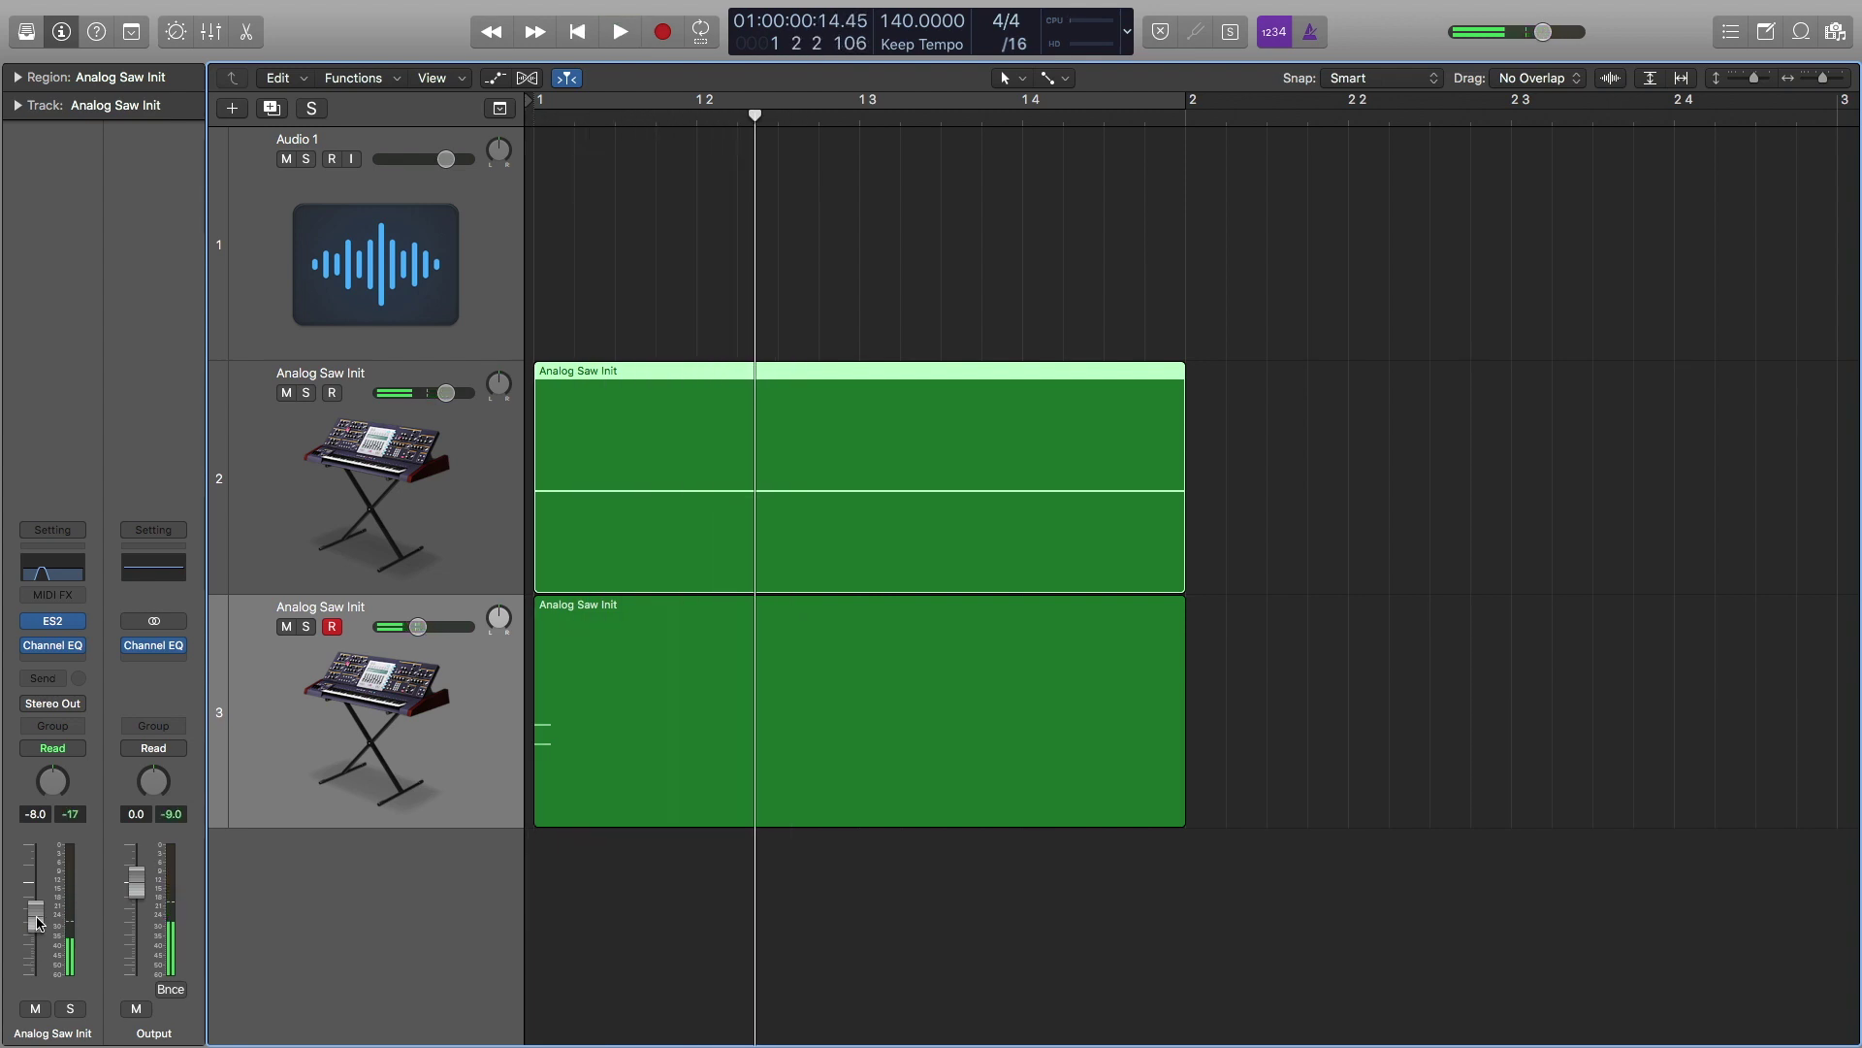
drag(39, 923, 39, 914)
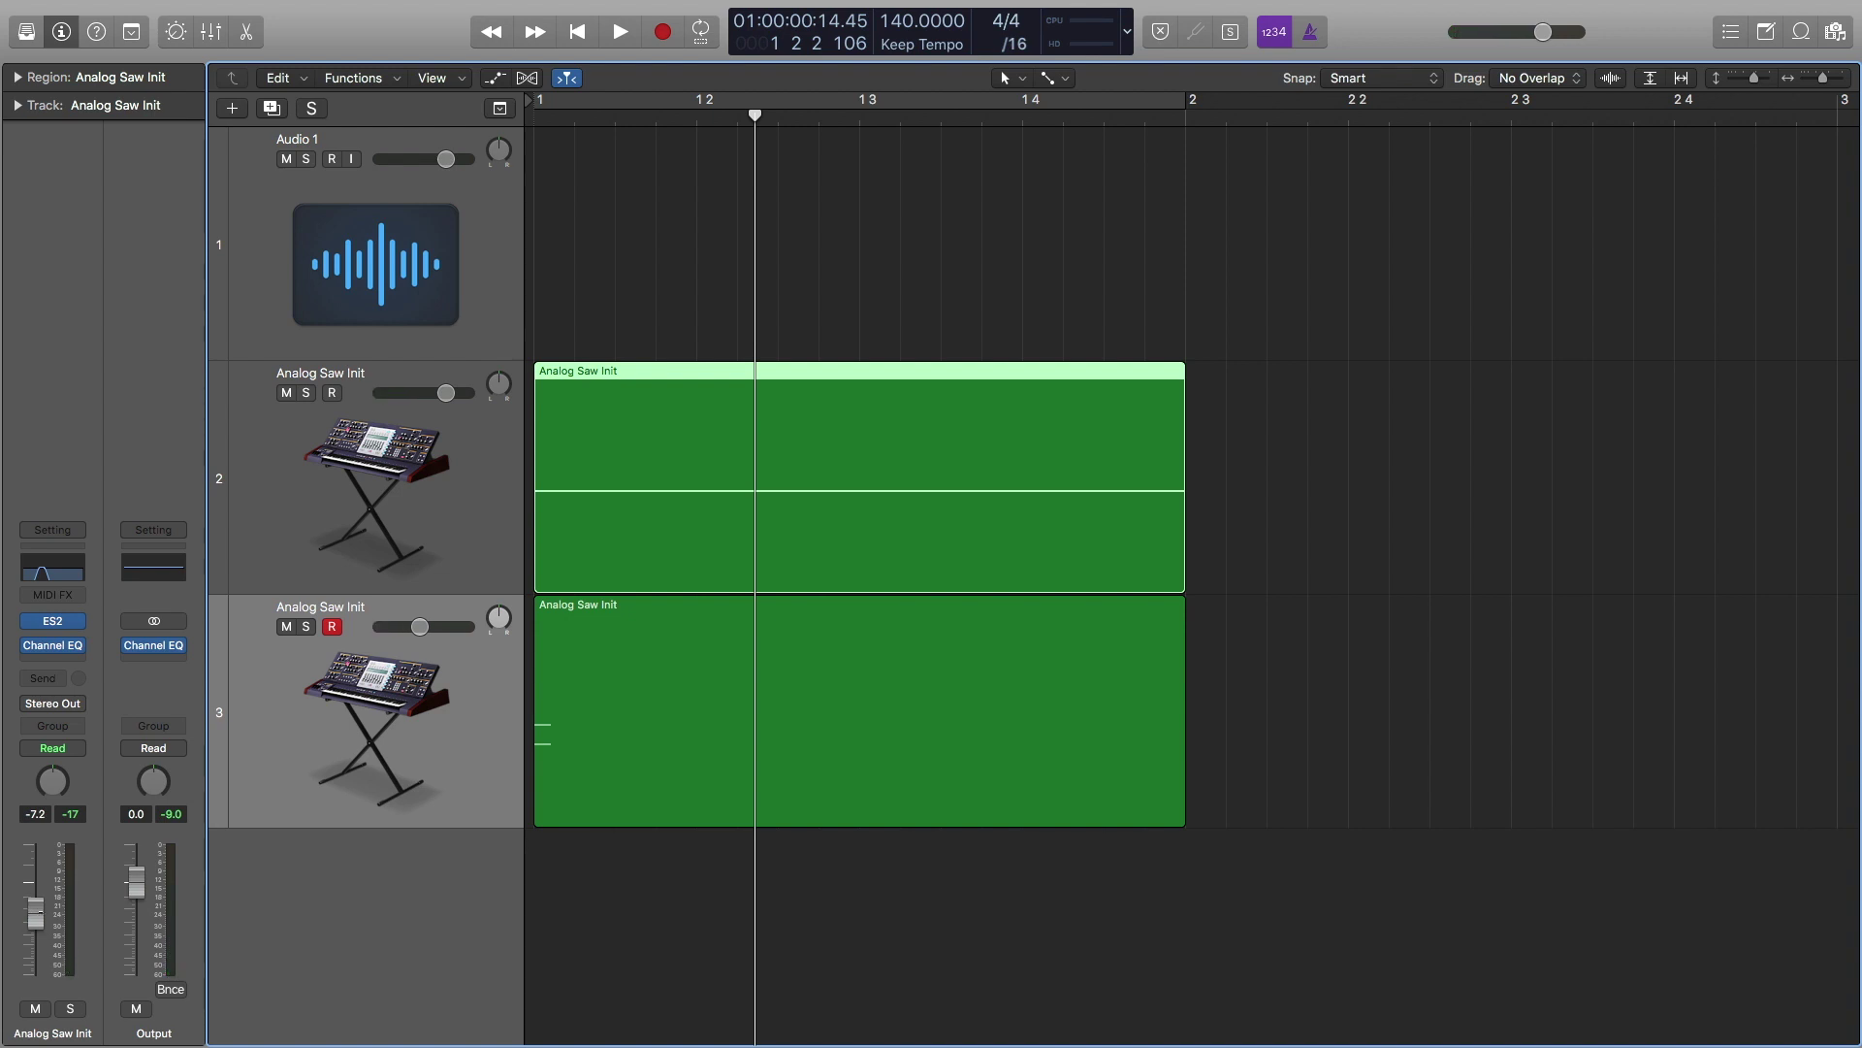
key(Return)
key(space)
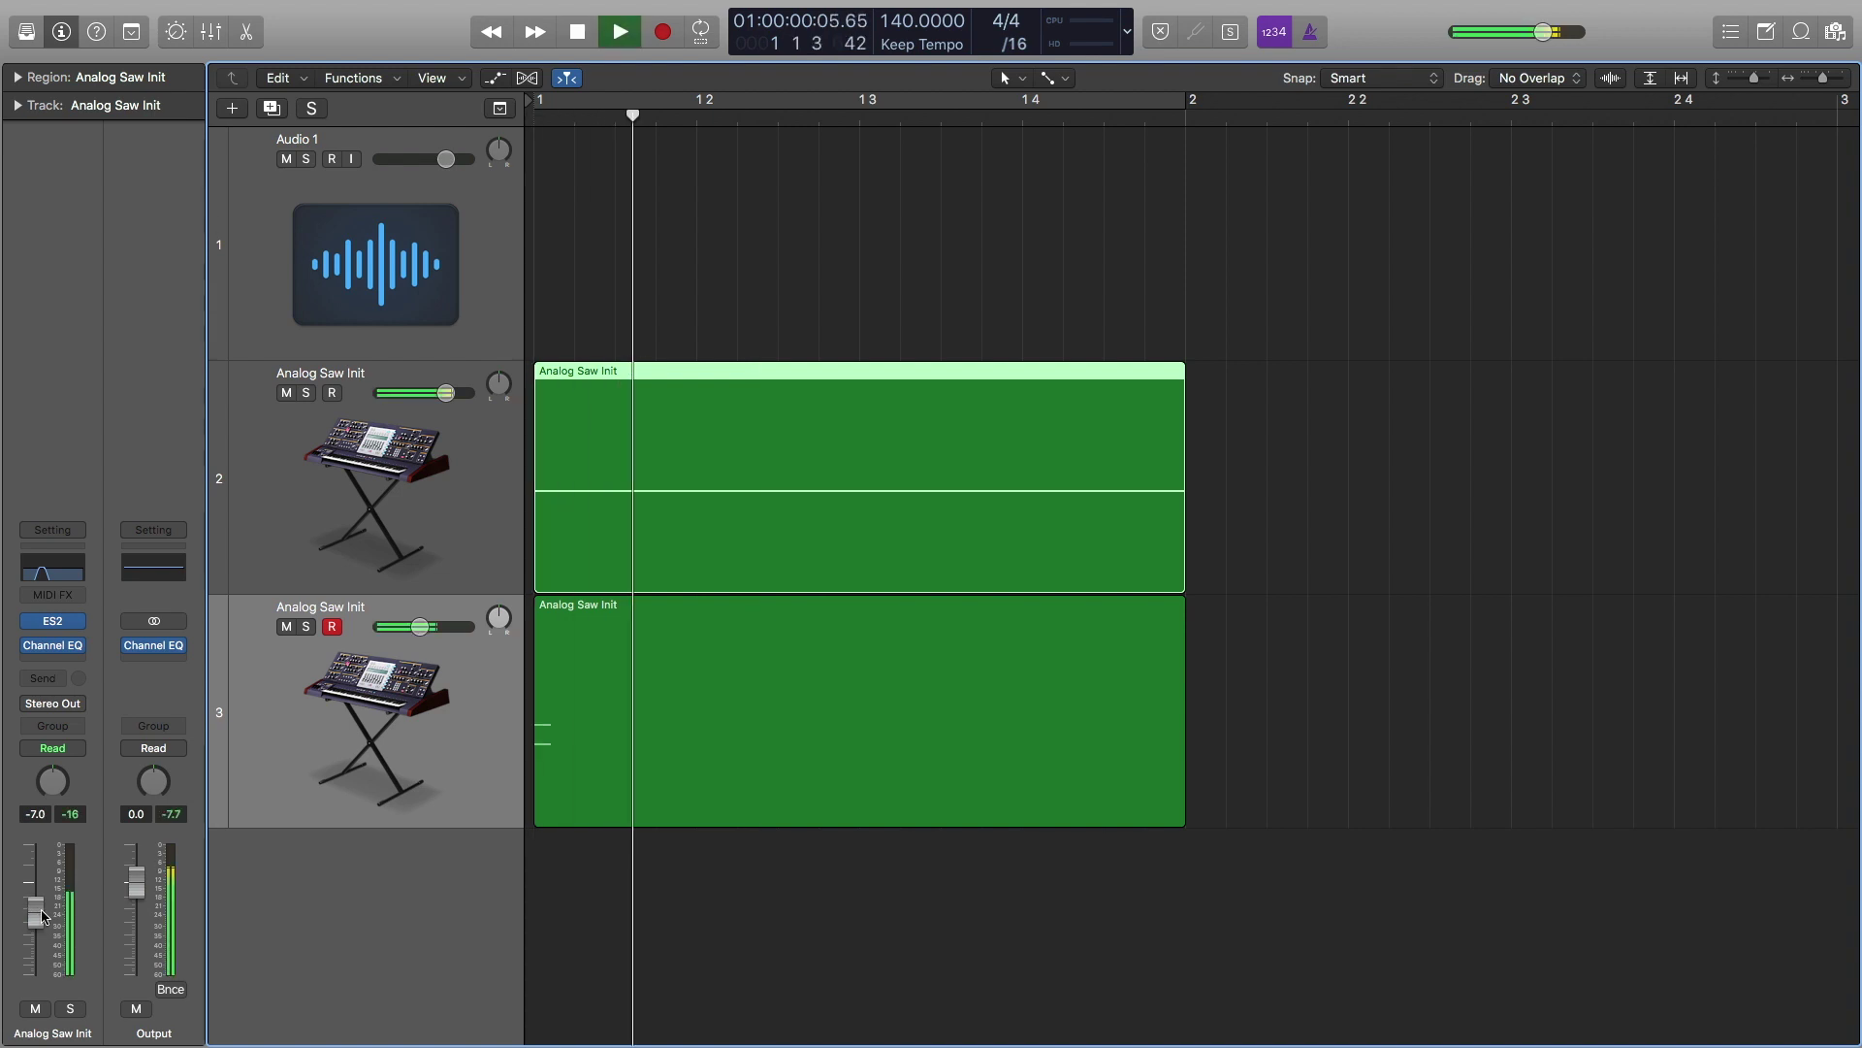
key(space)
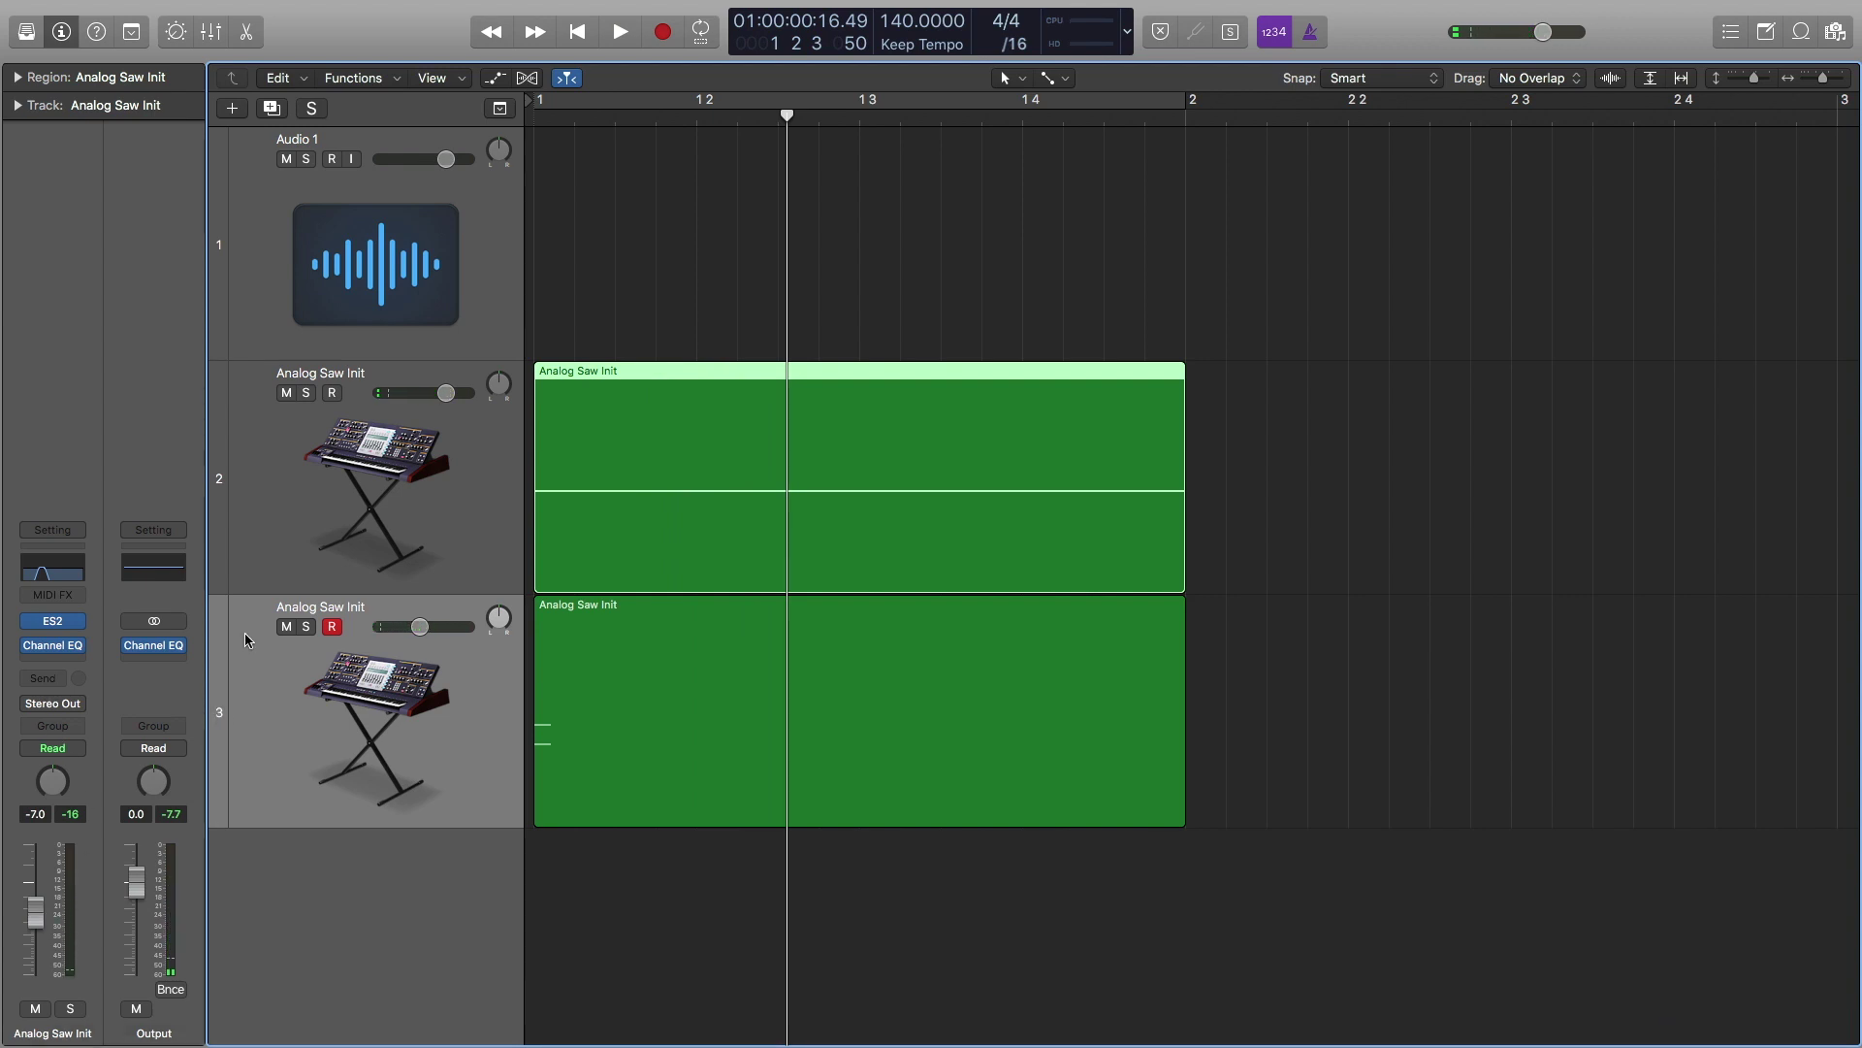
- Select both Analog Saw Init tracks and group them into a Summing Stack, Sum 1
click(301, 531)
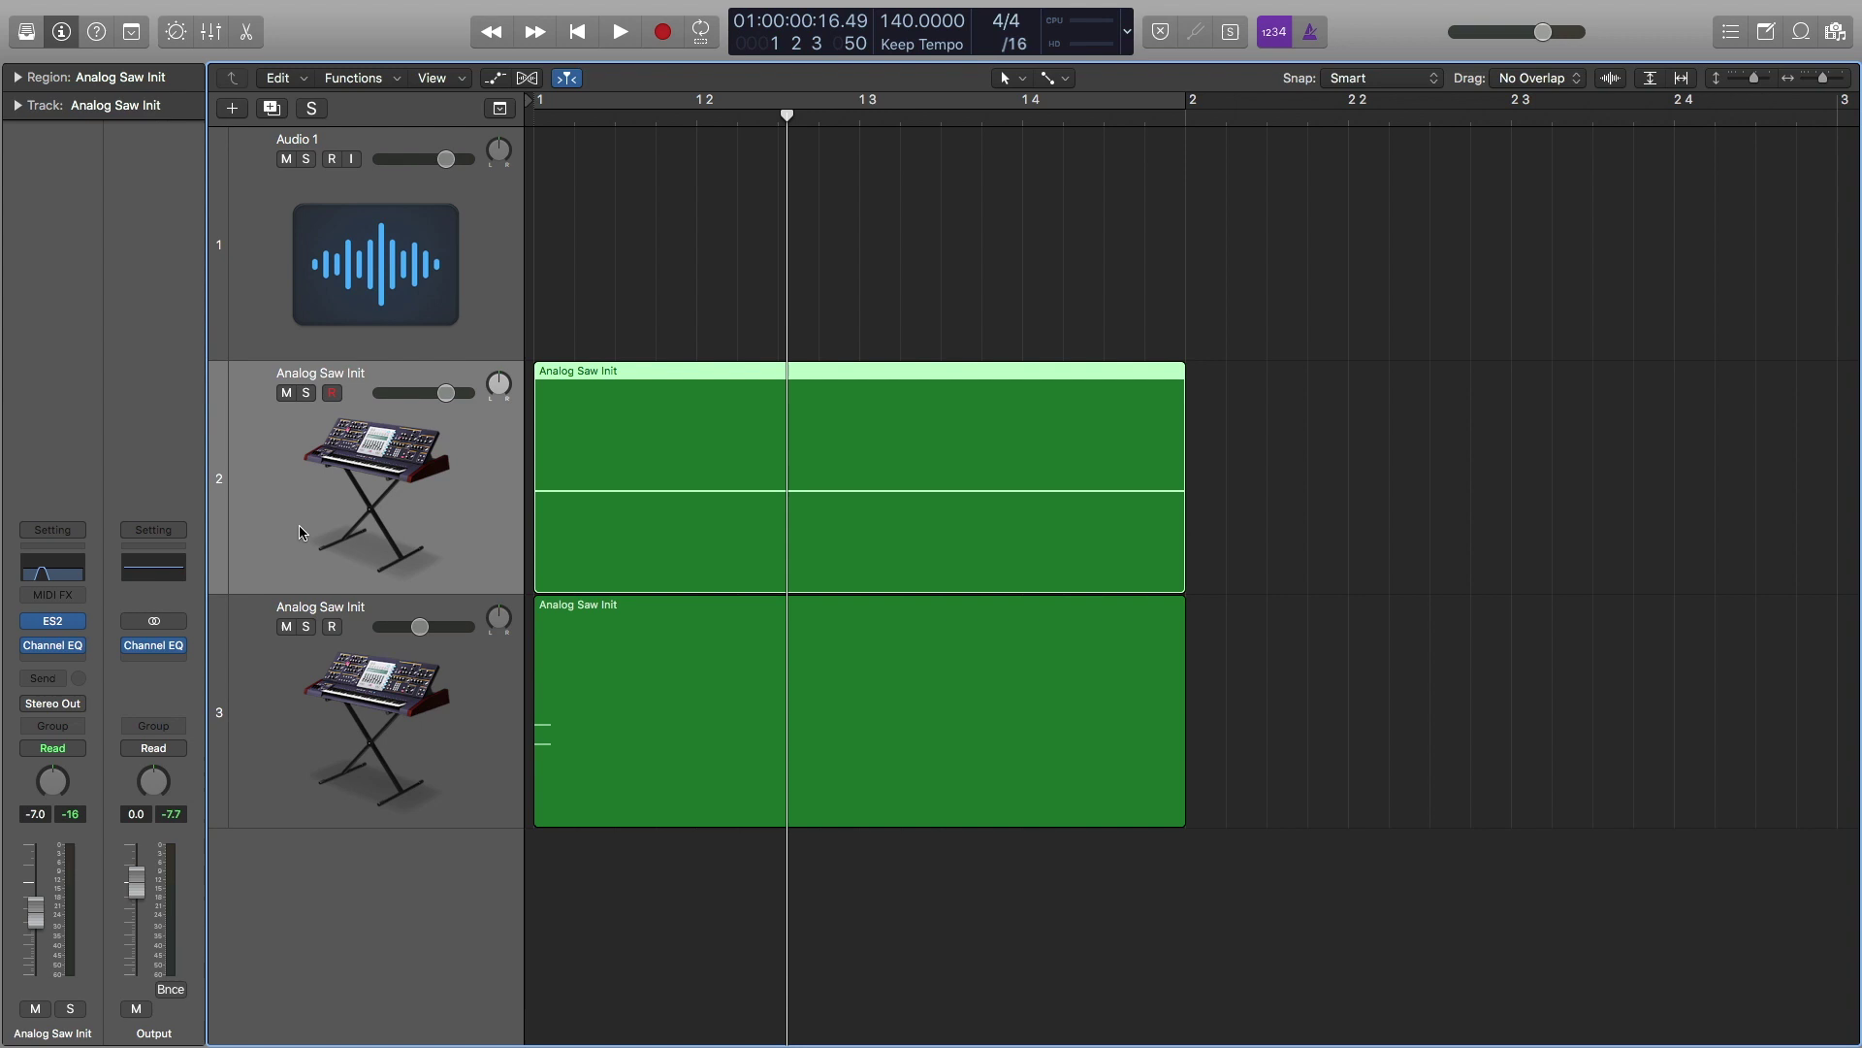
shift+click(289, 658)
click(317, 505)
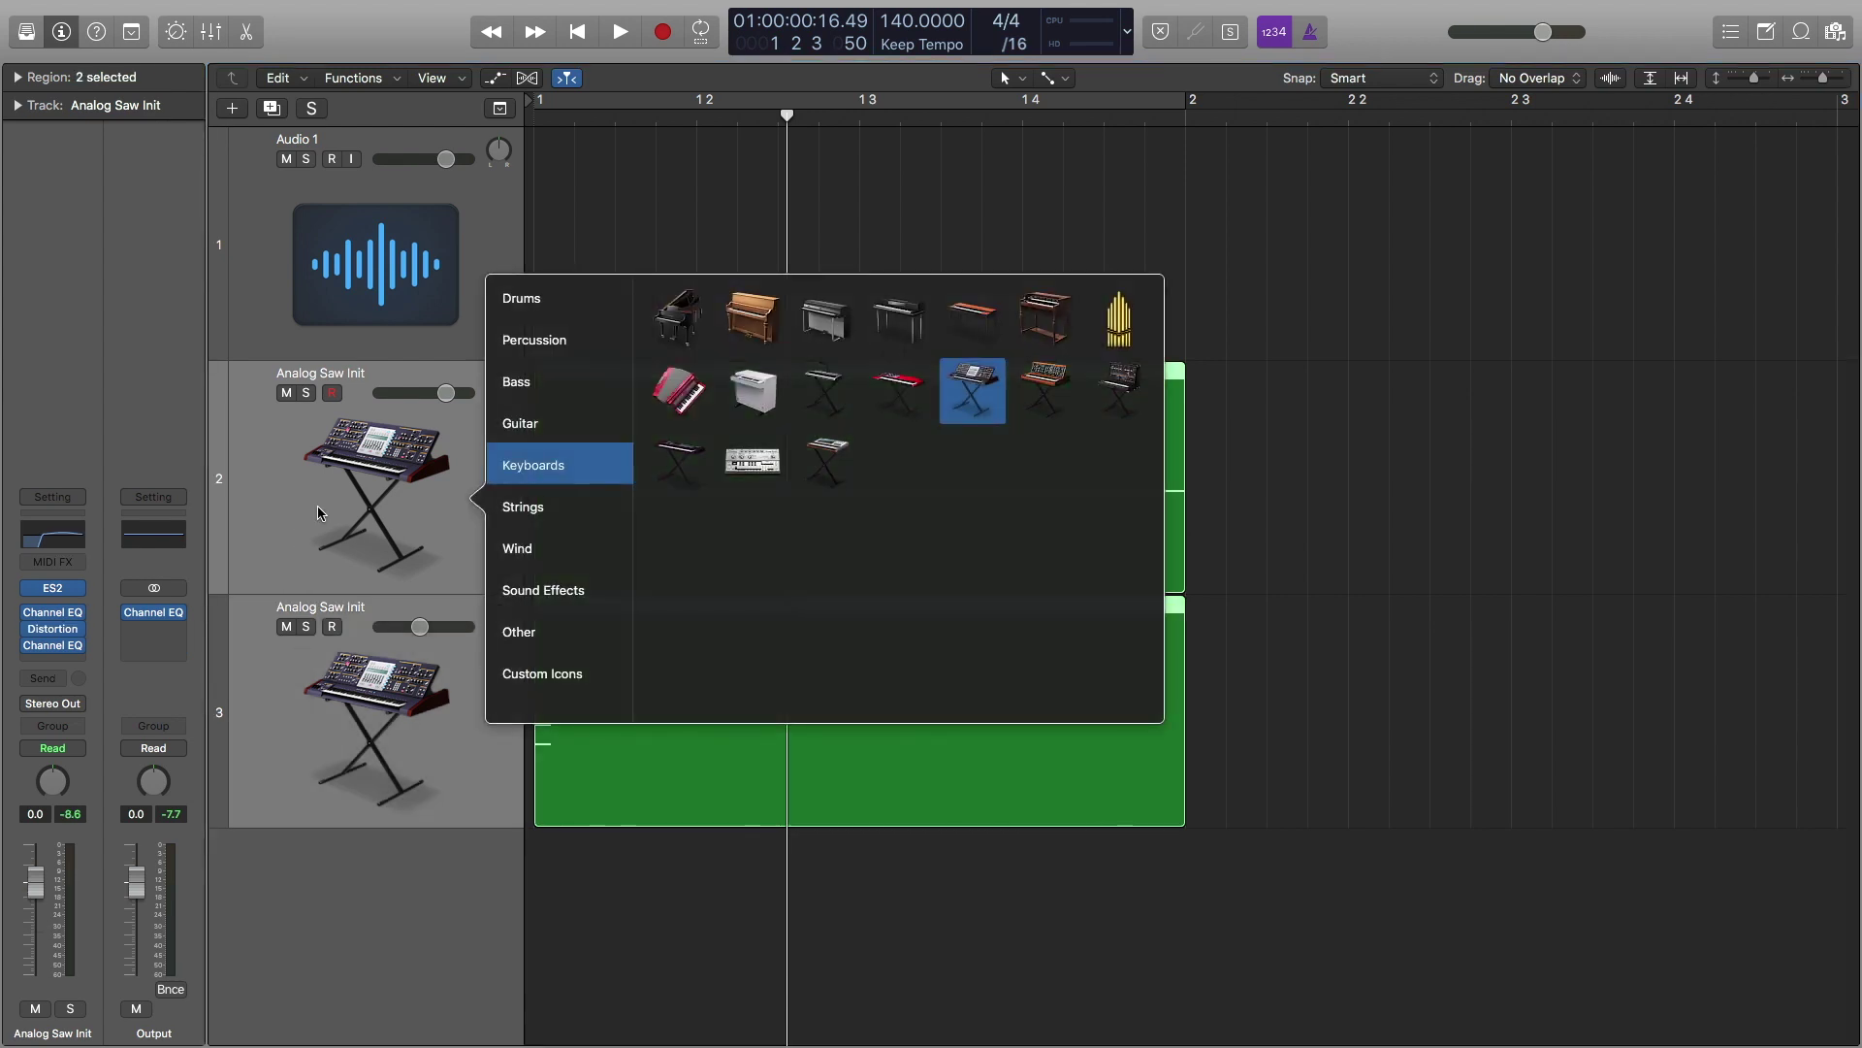
click(305, 481)
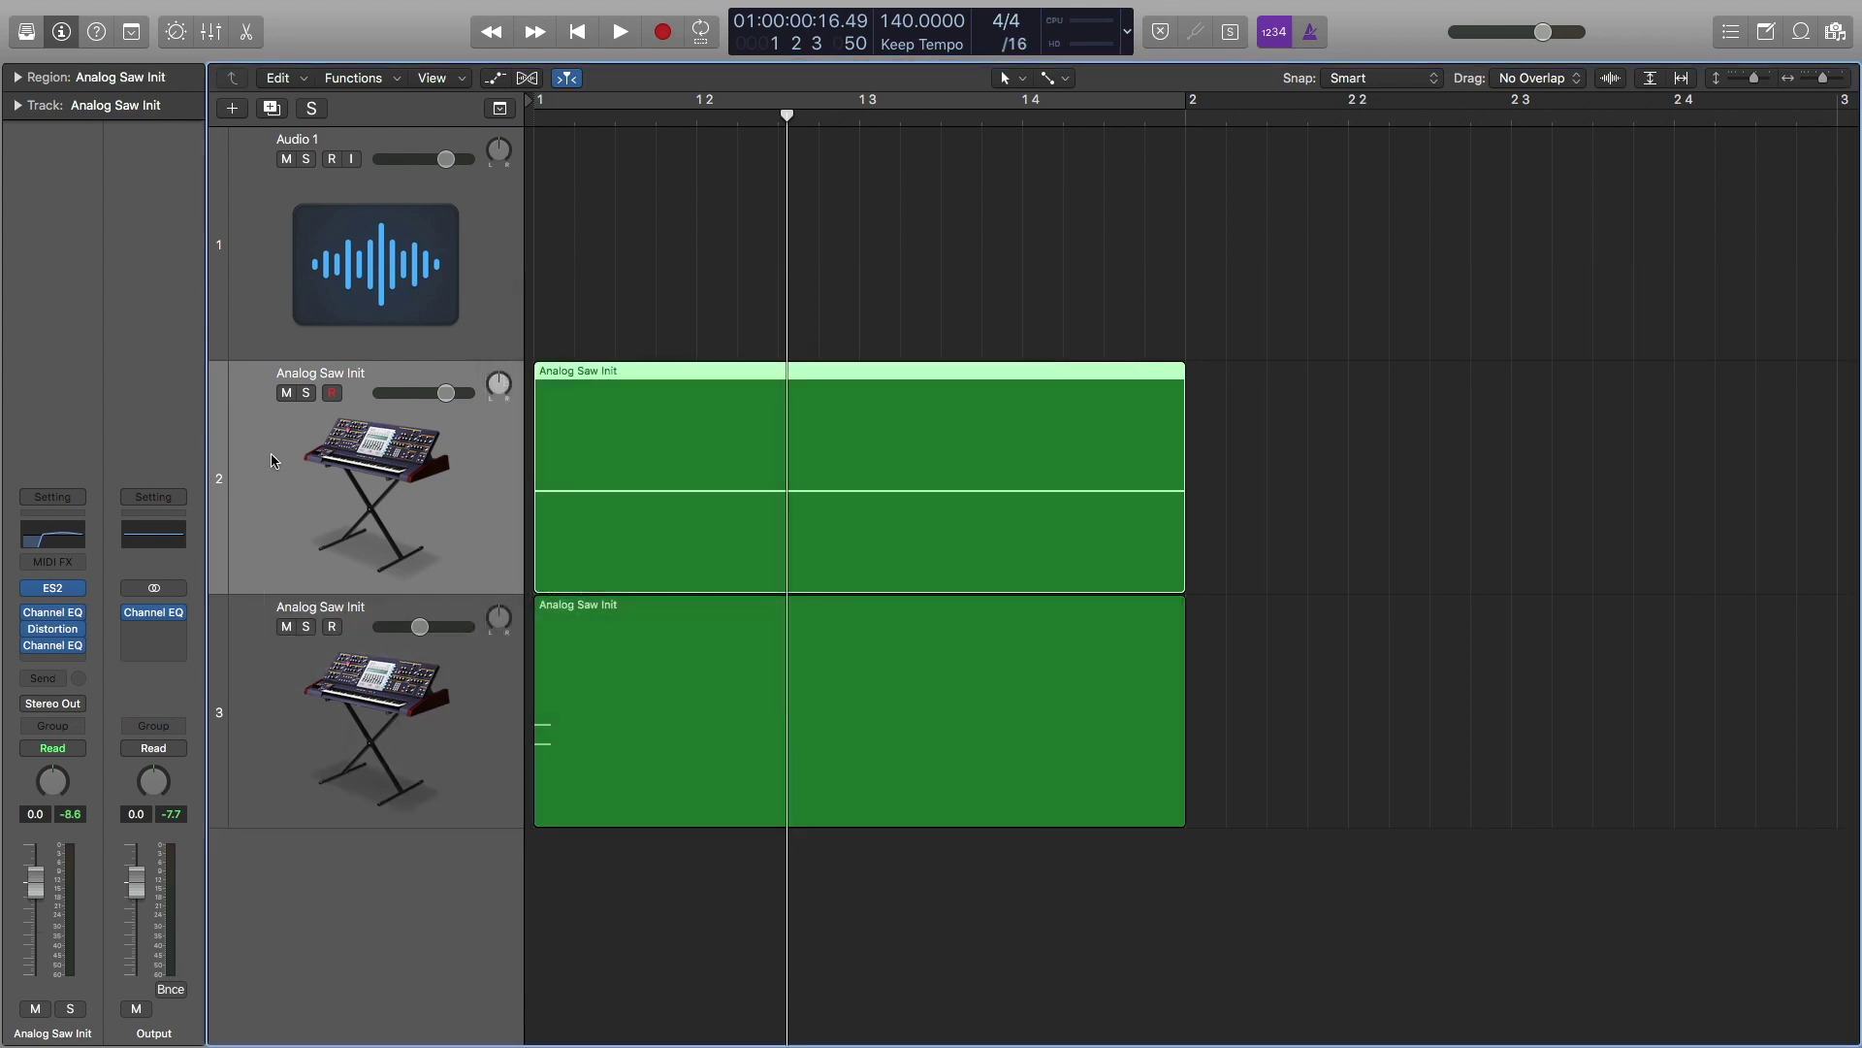
shift+click(278, 723)
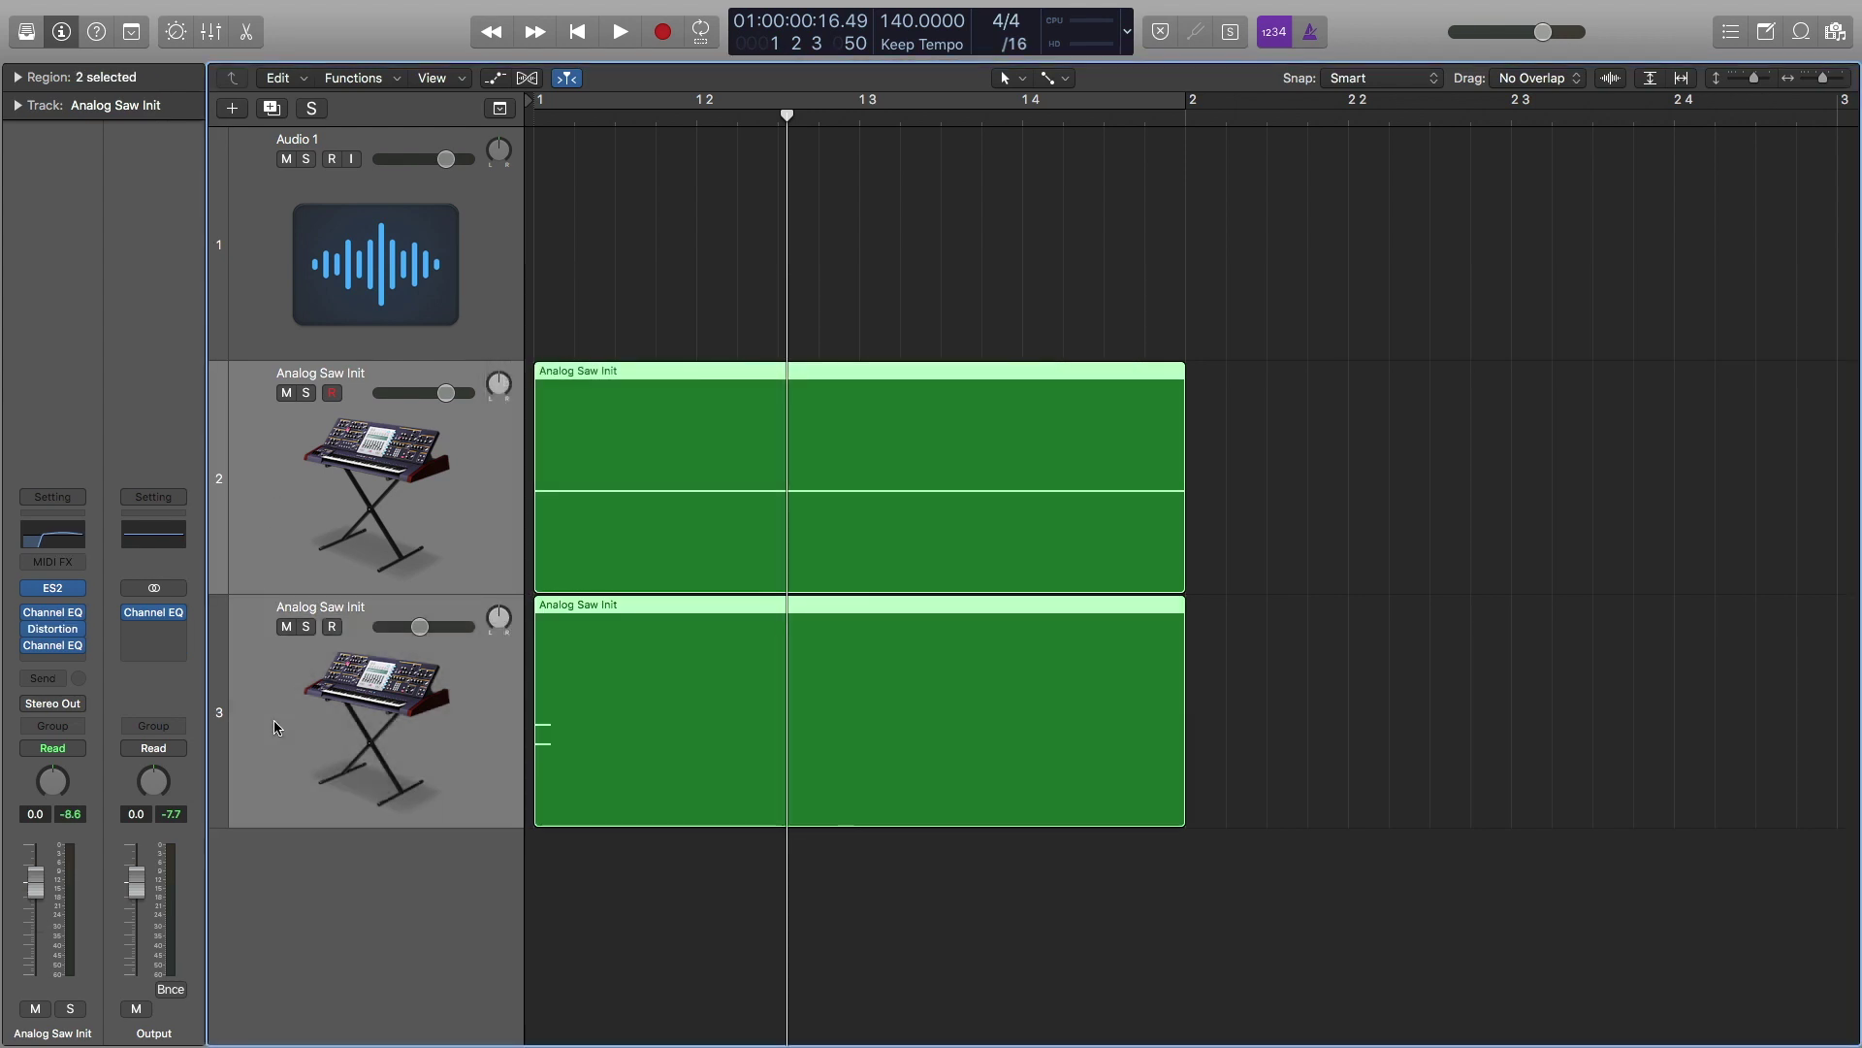
right_click(260, 399)
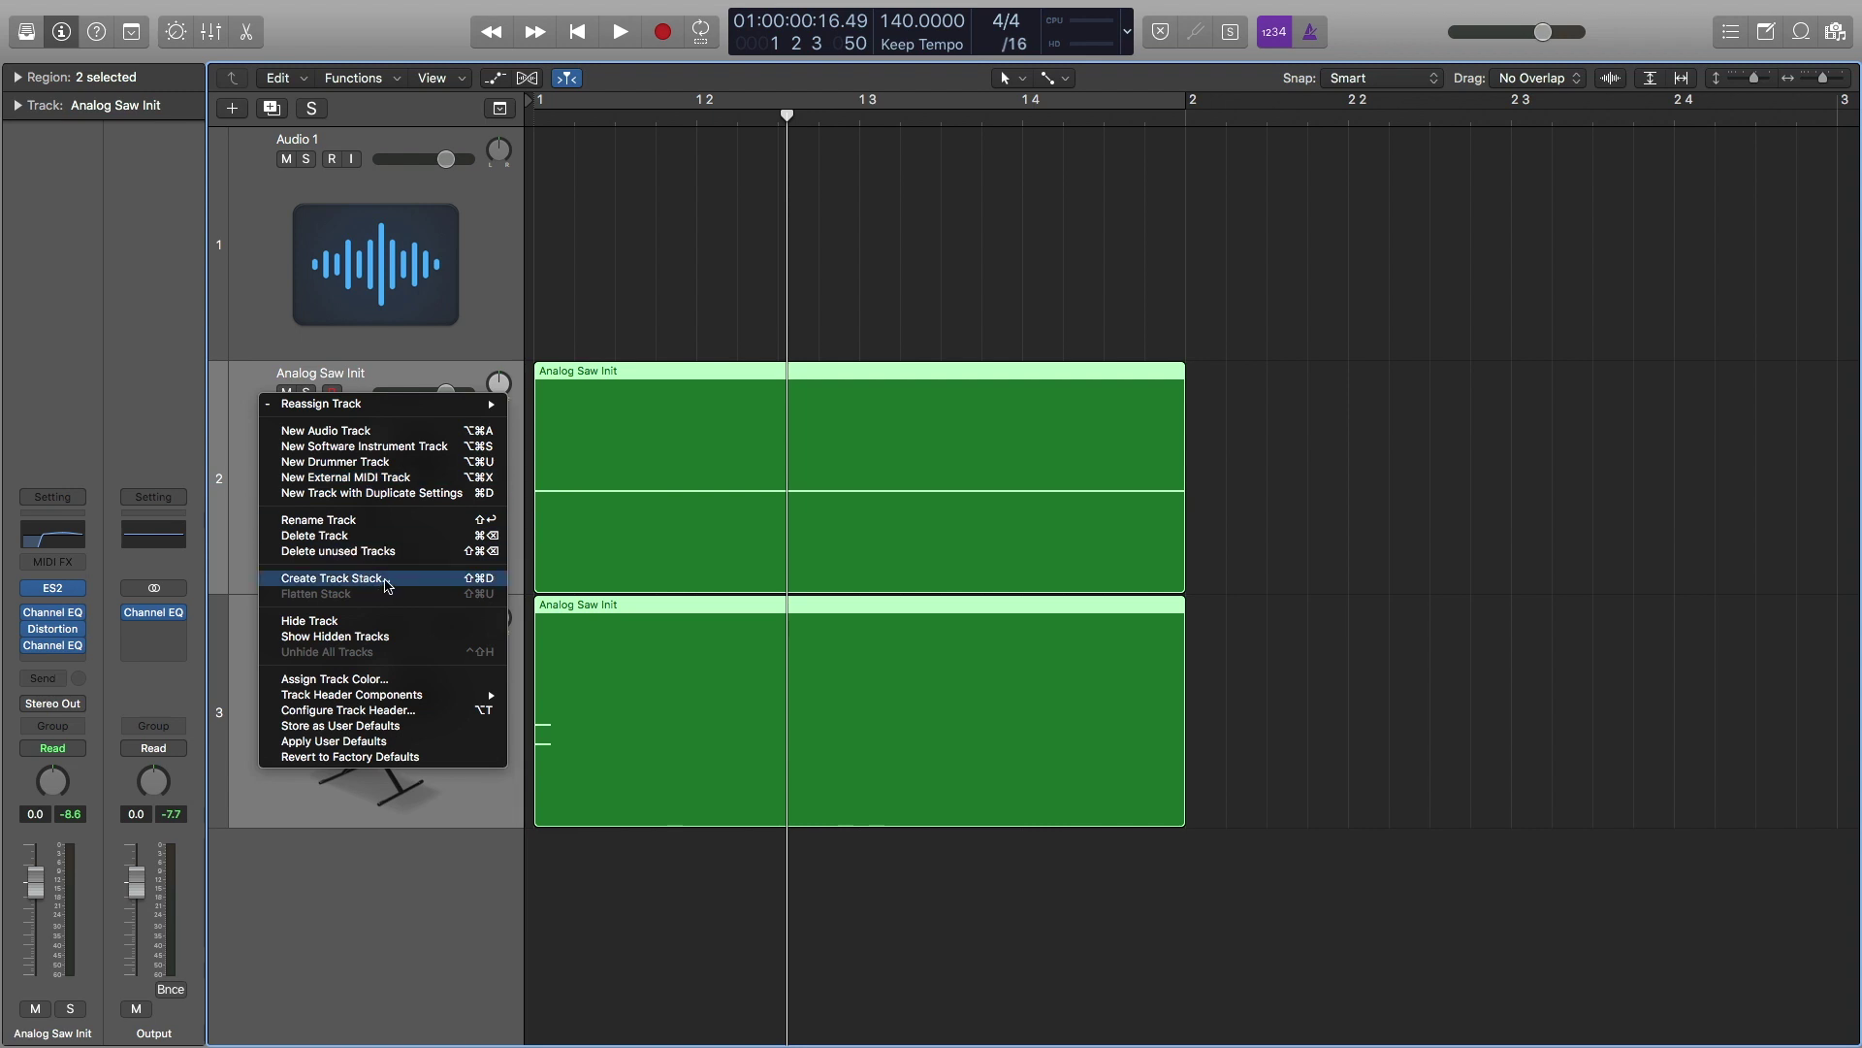
click(400, 582)
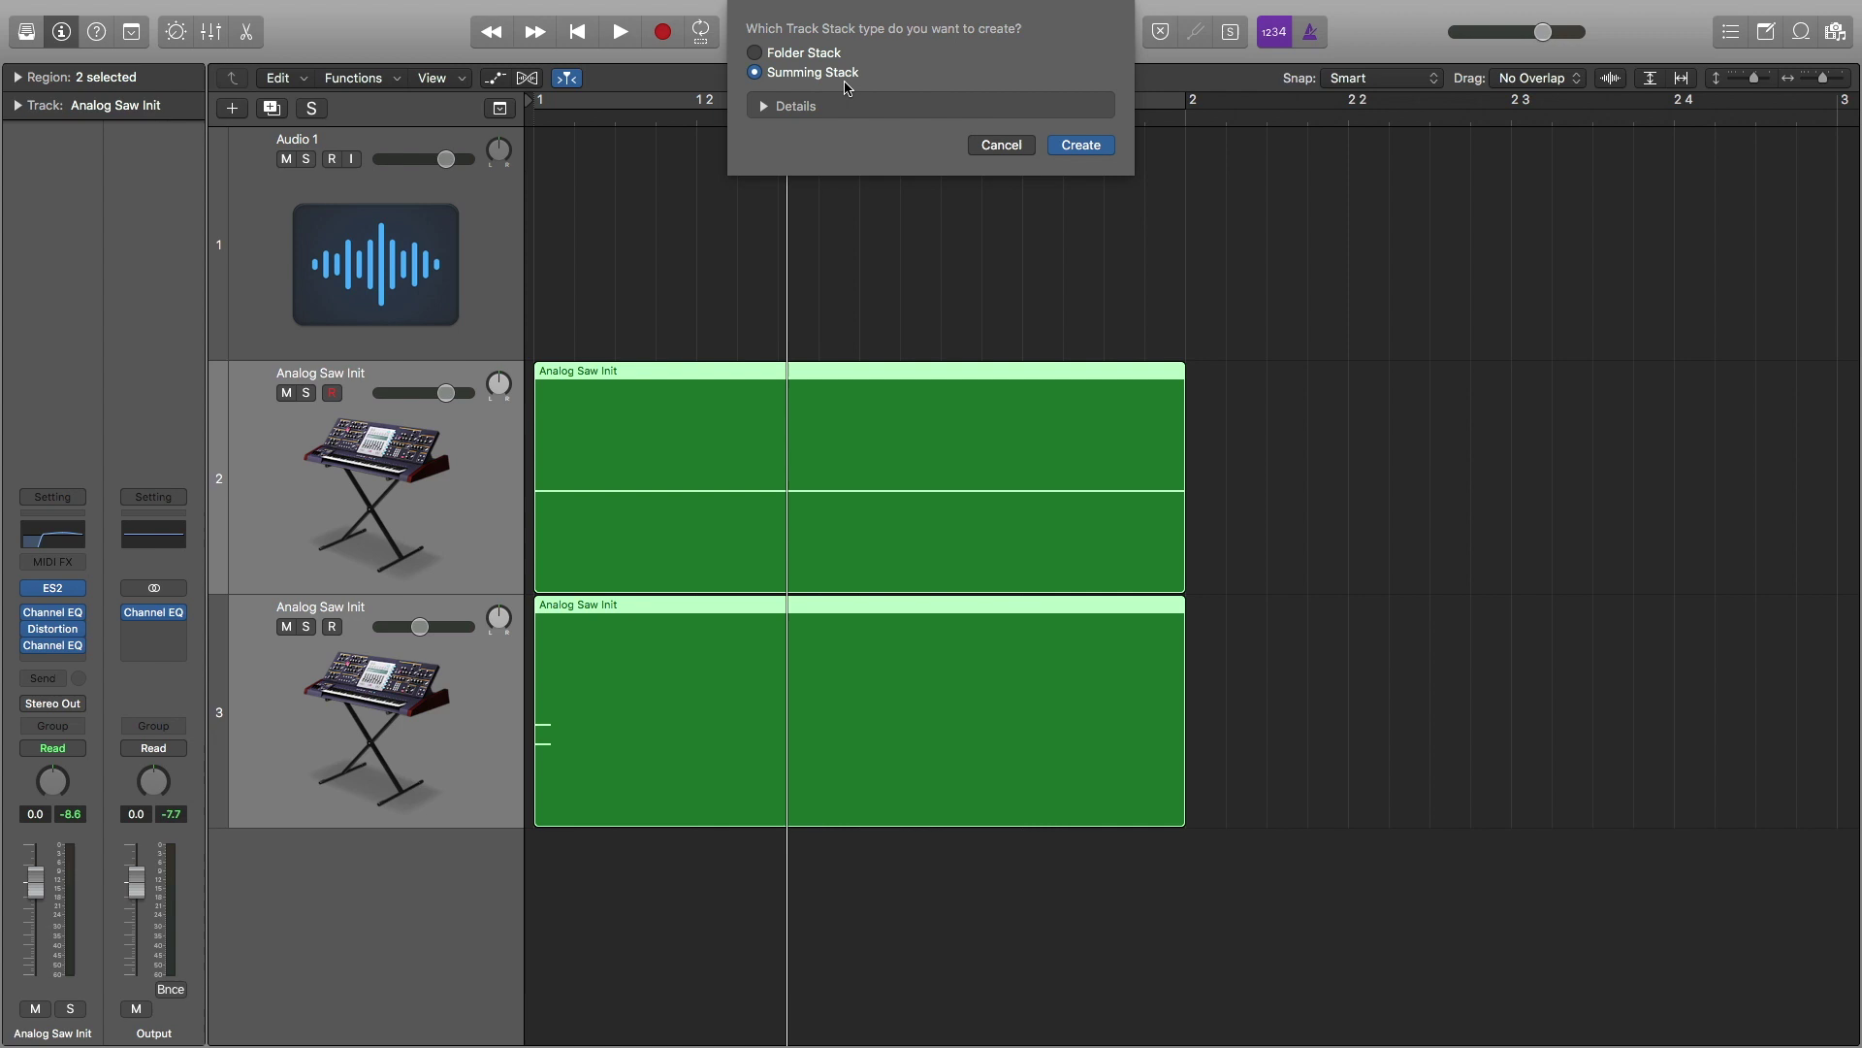
click(1091, 146)
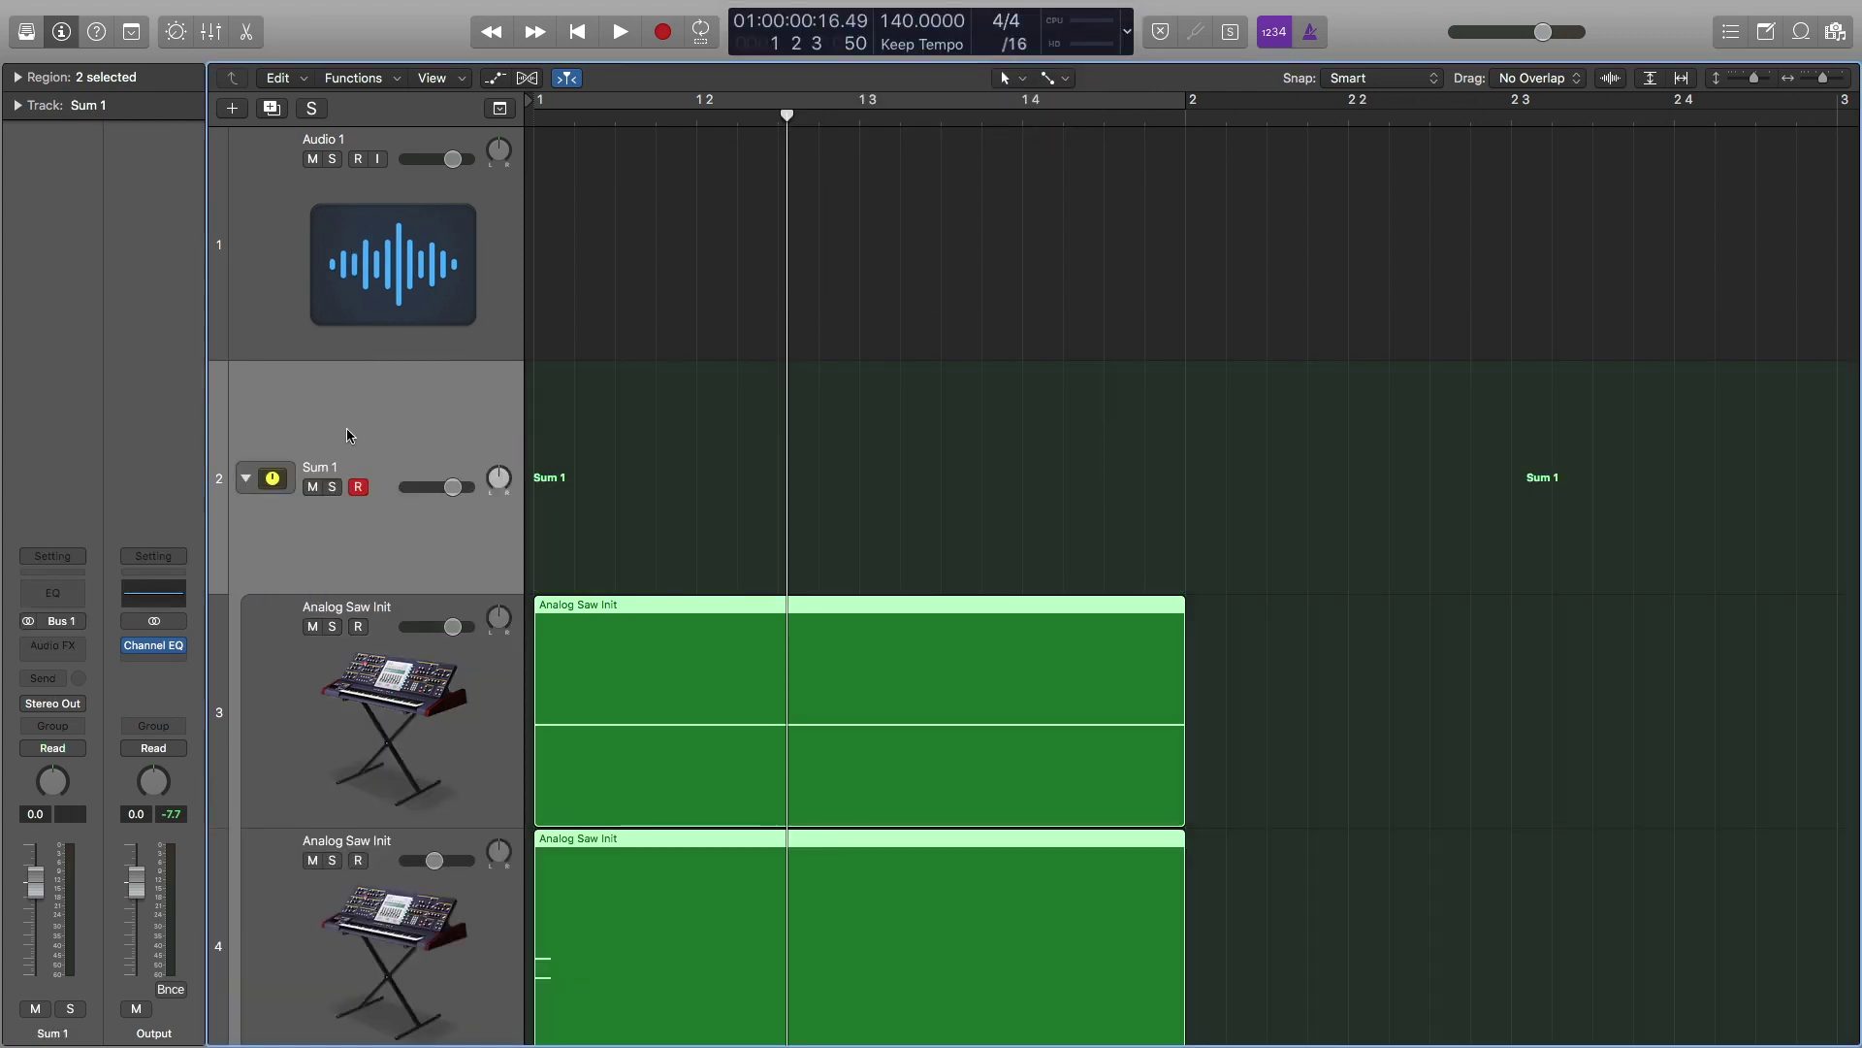
- Insert a stereo Adaptive Limiter on Sum 1, raise its gain to 8.0 dB, and audition it
click(58, 652)
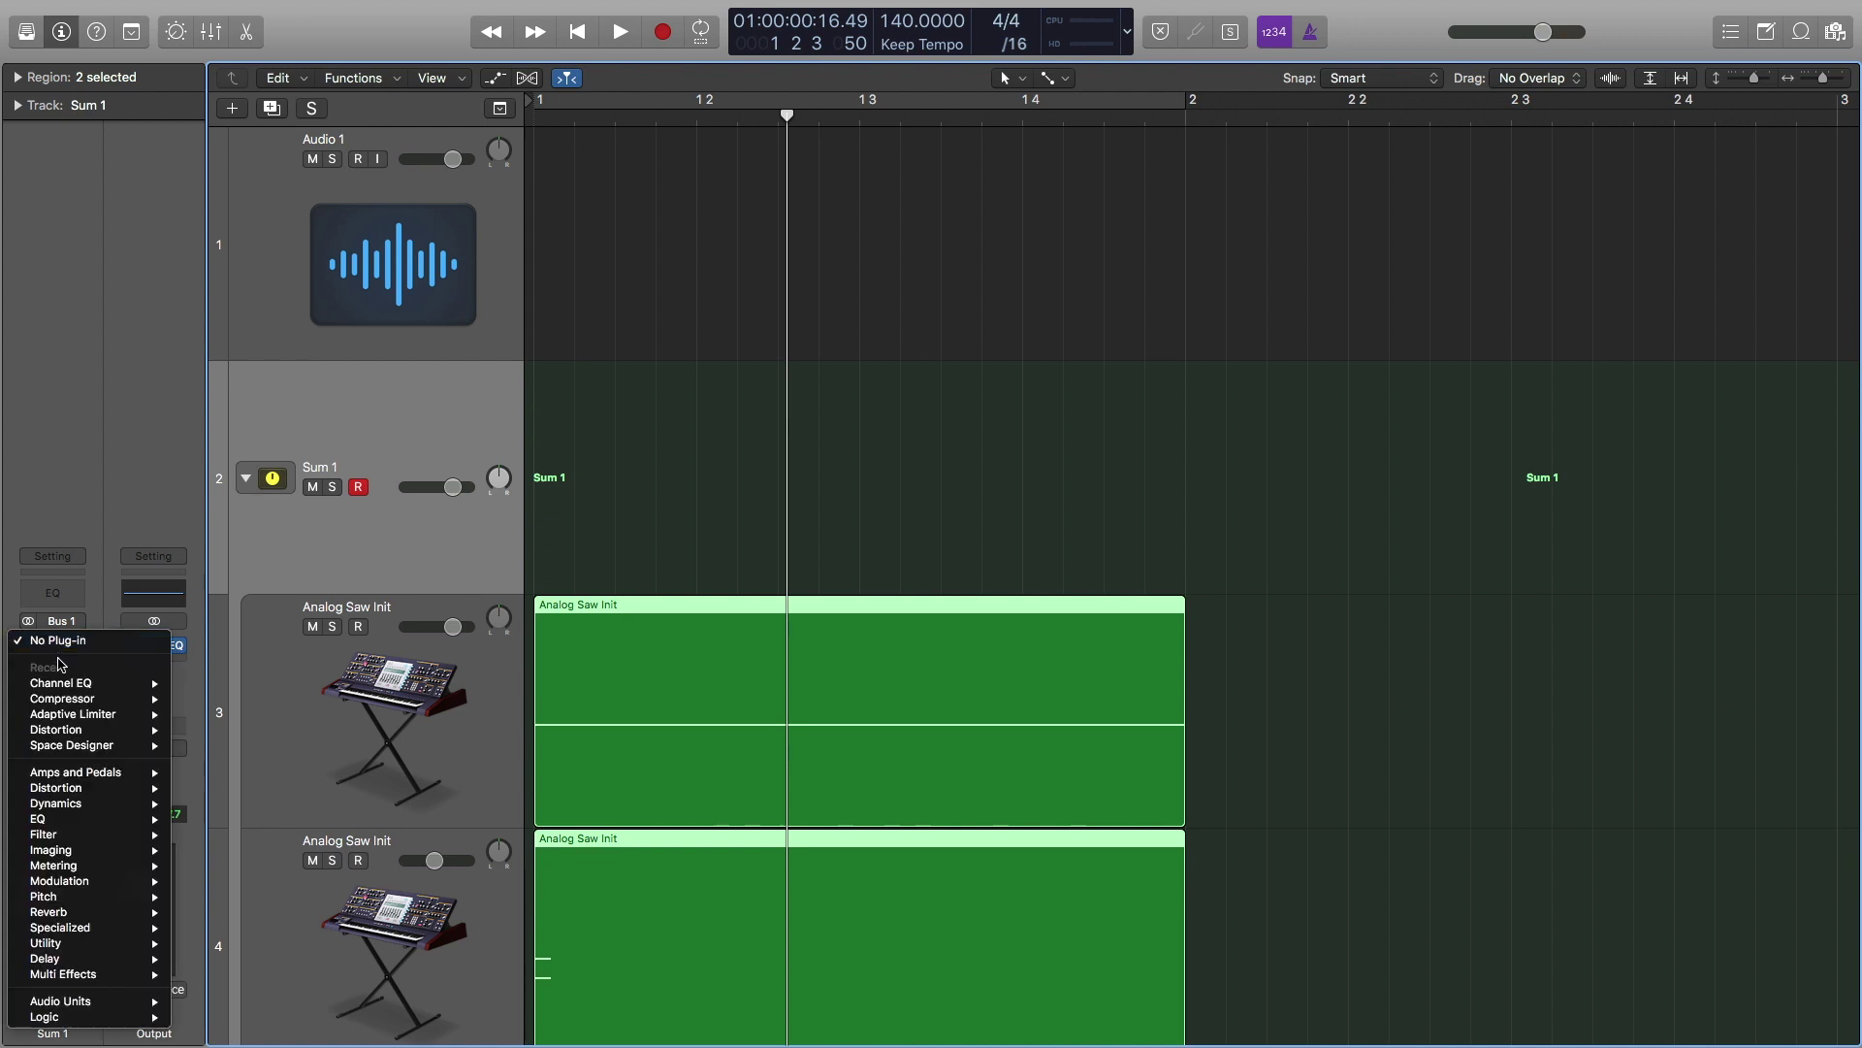
mouse_move(76, 717)
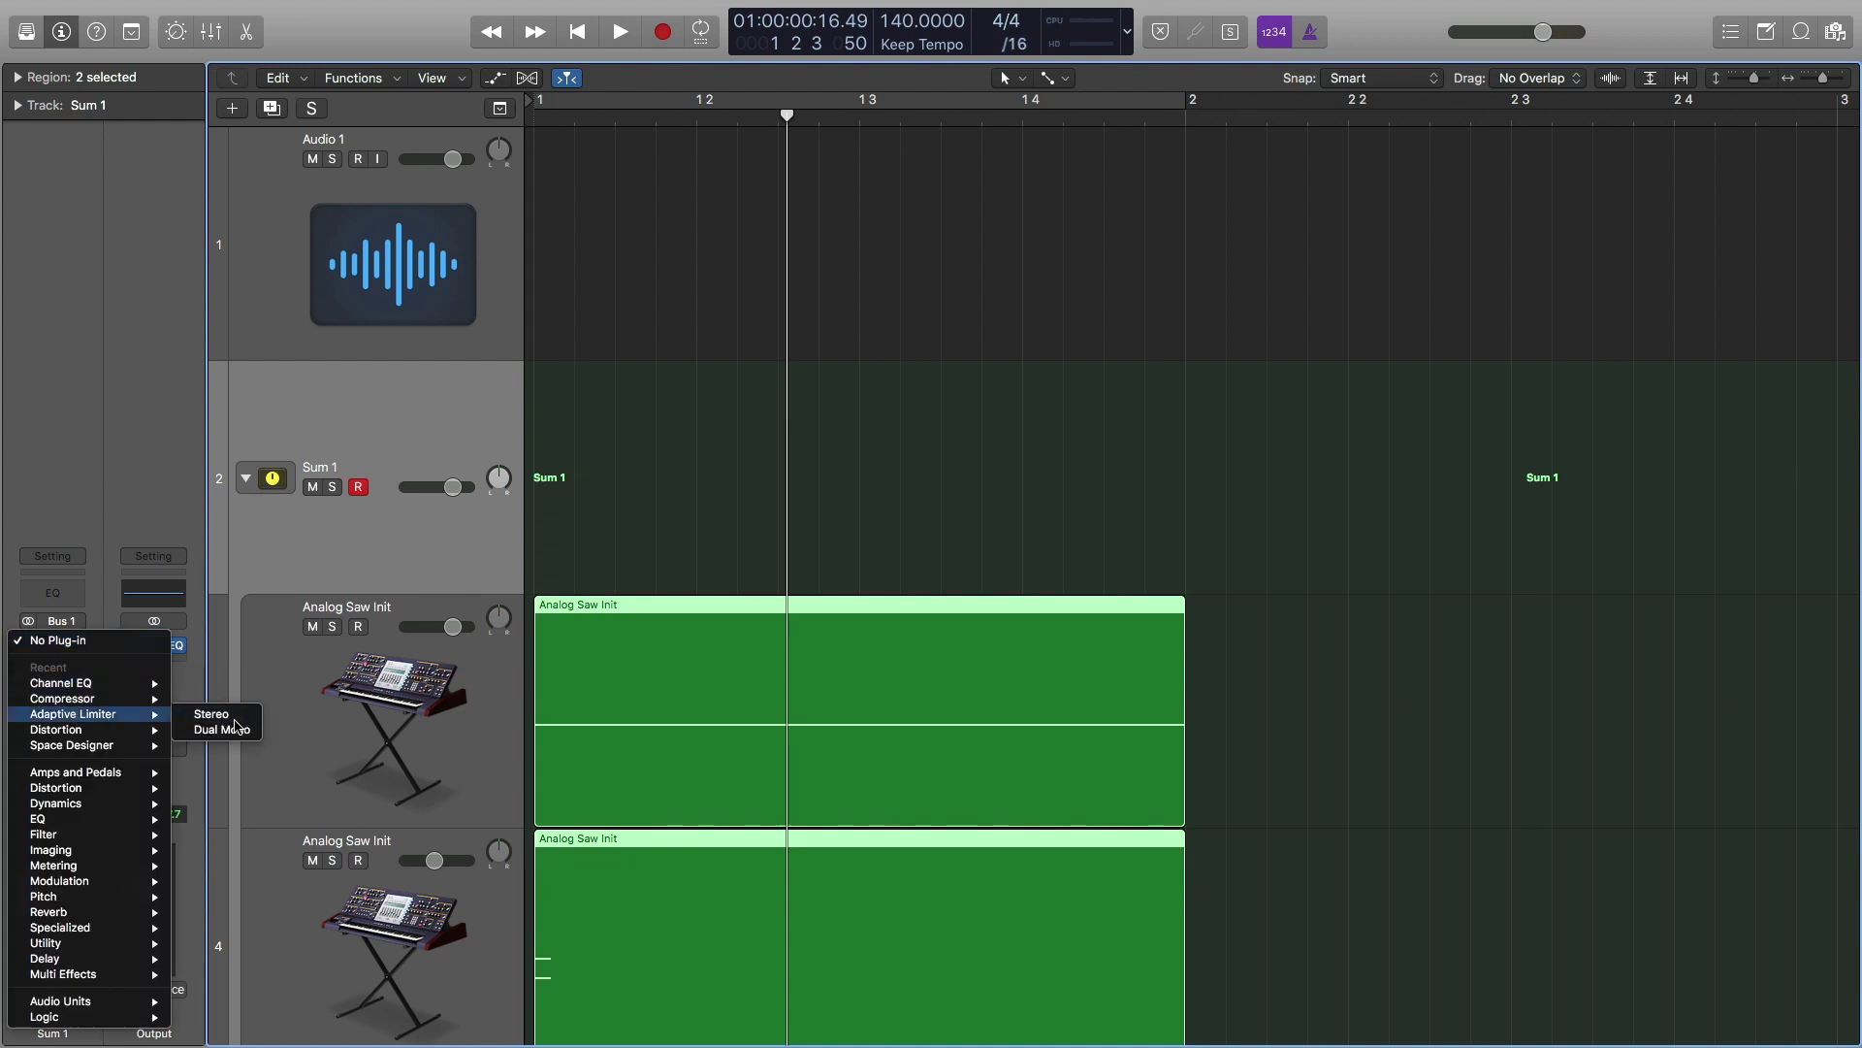
click(211, 715)
drag(376, 229, 371, 101)
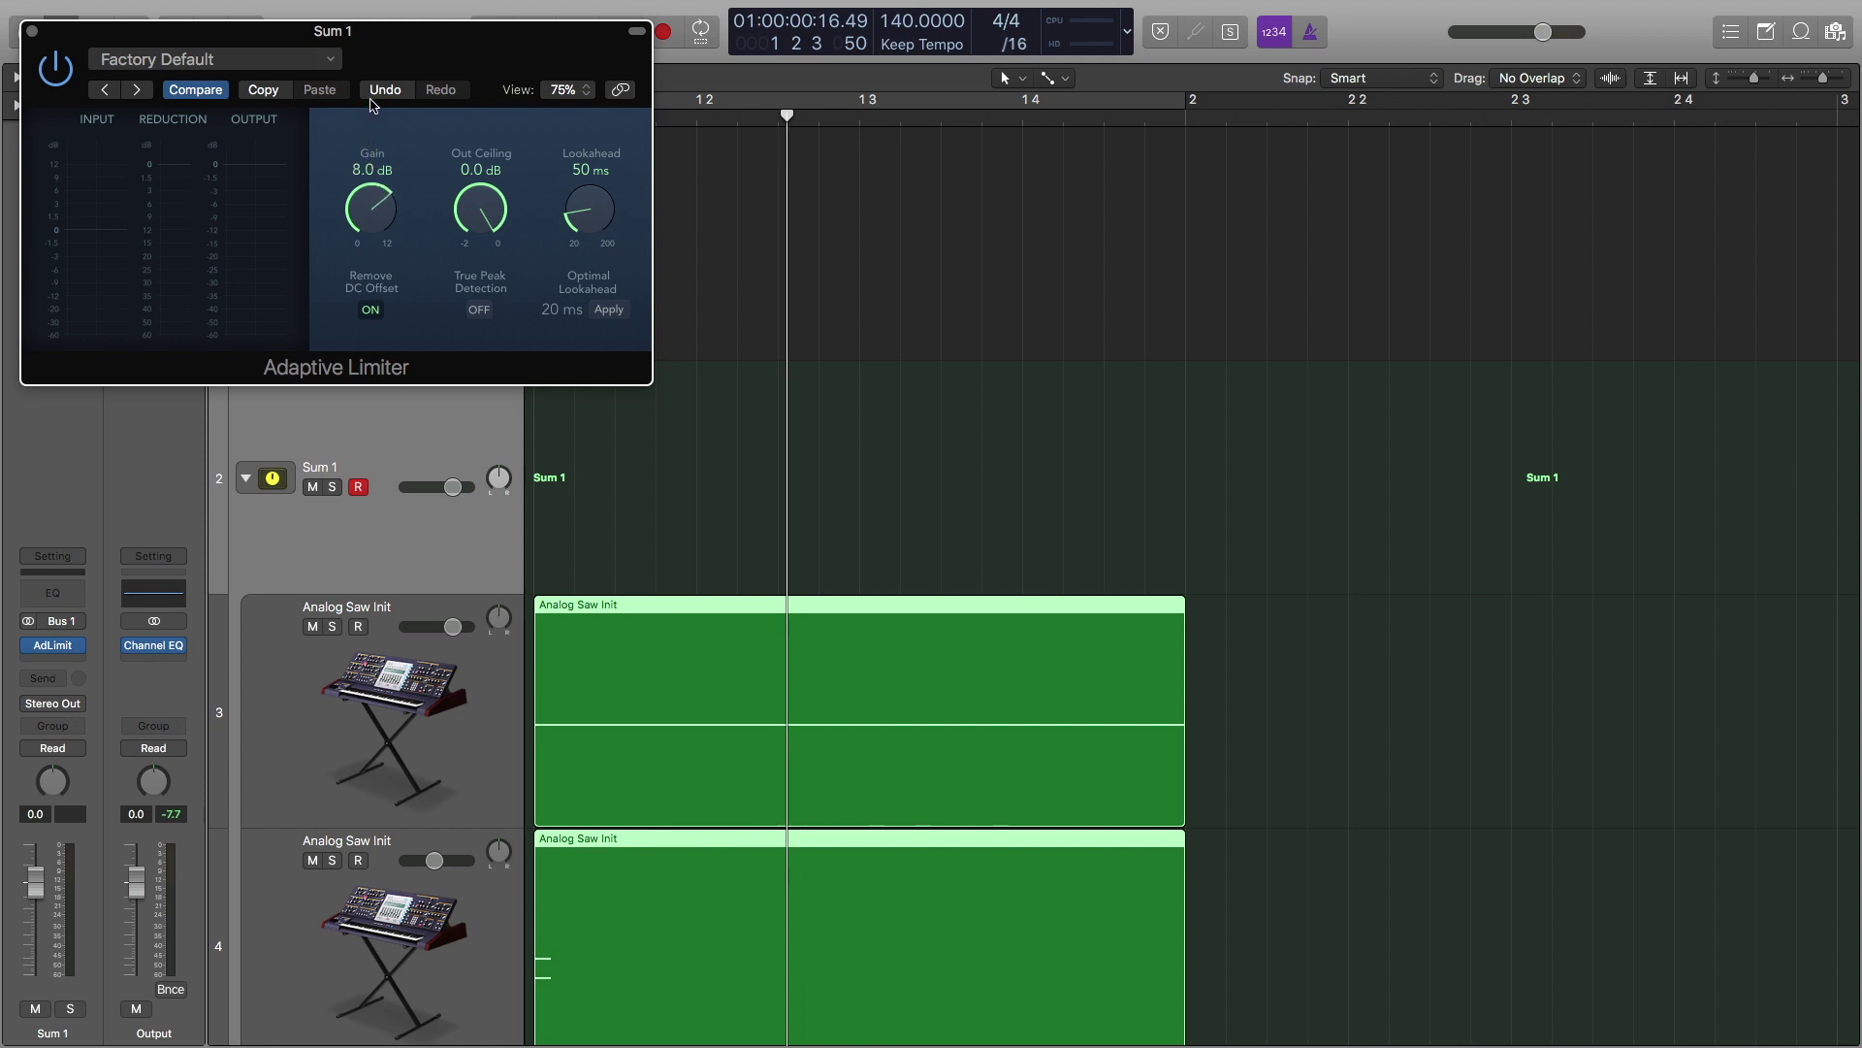
key(space)
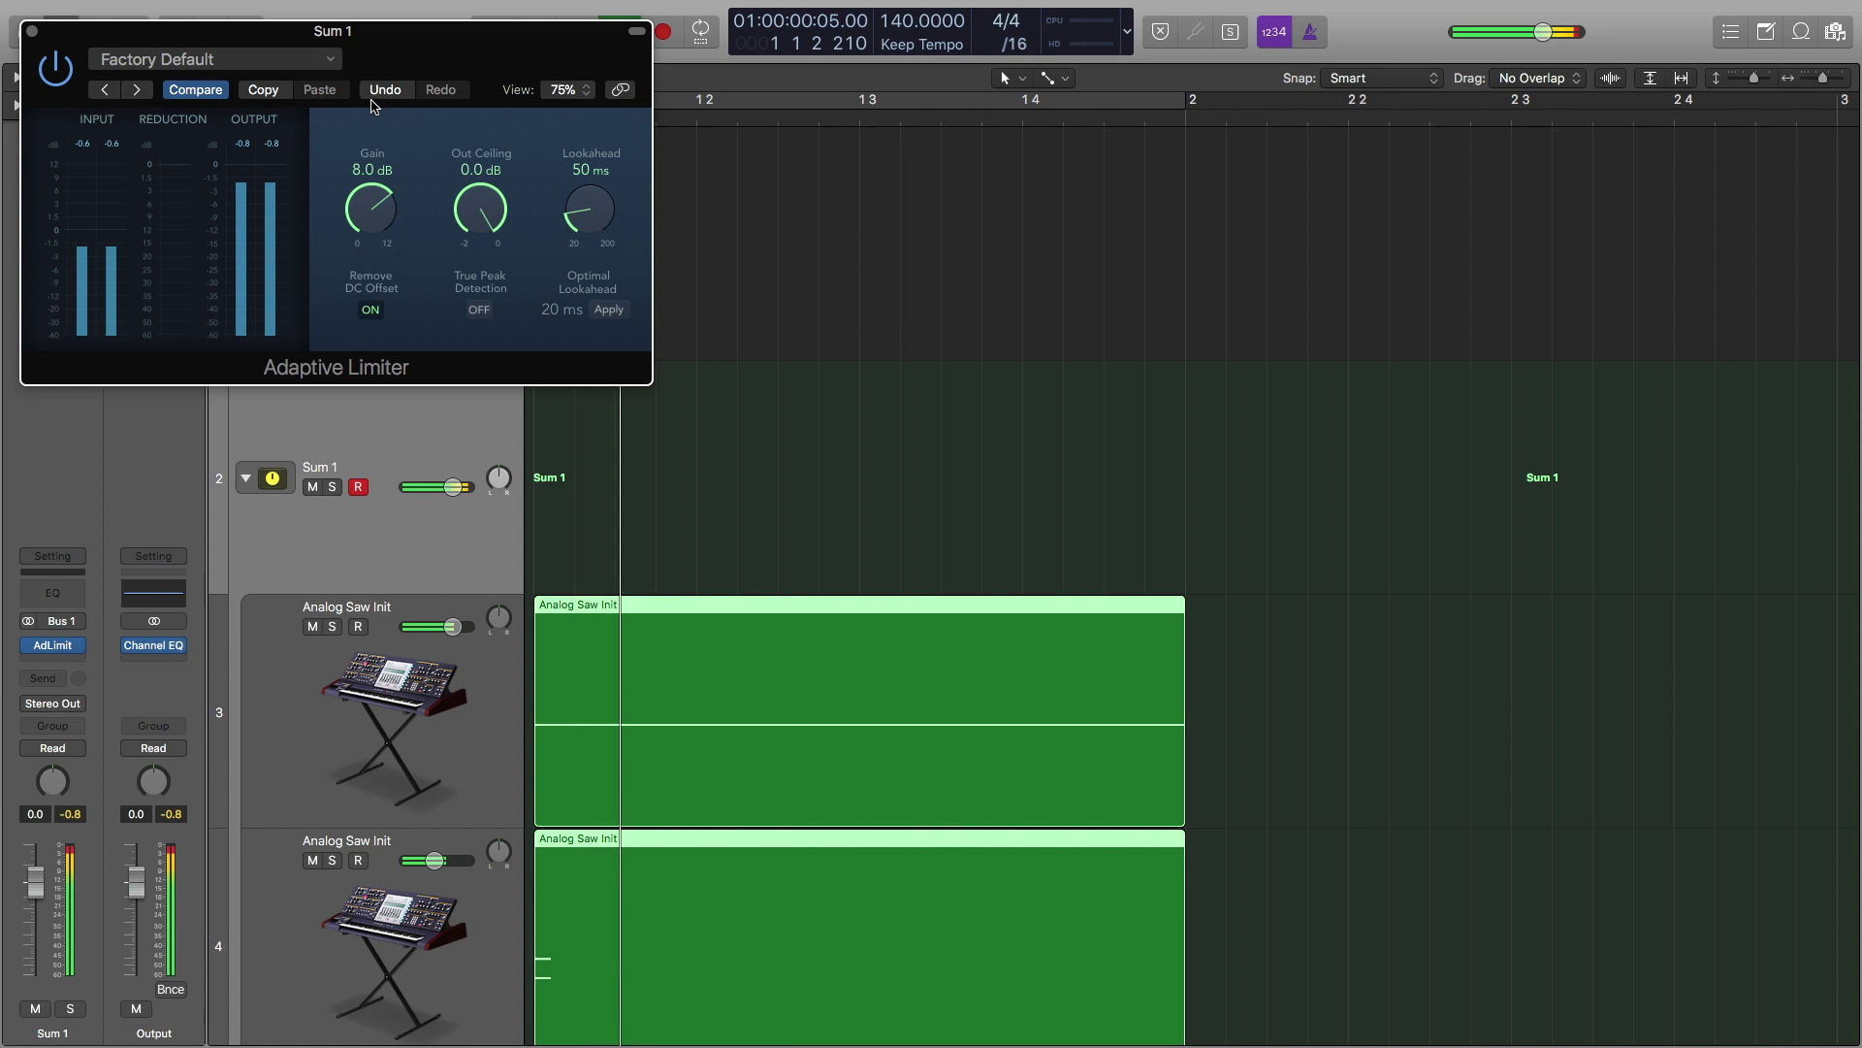
key(space)
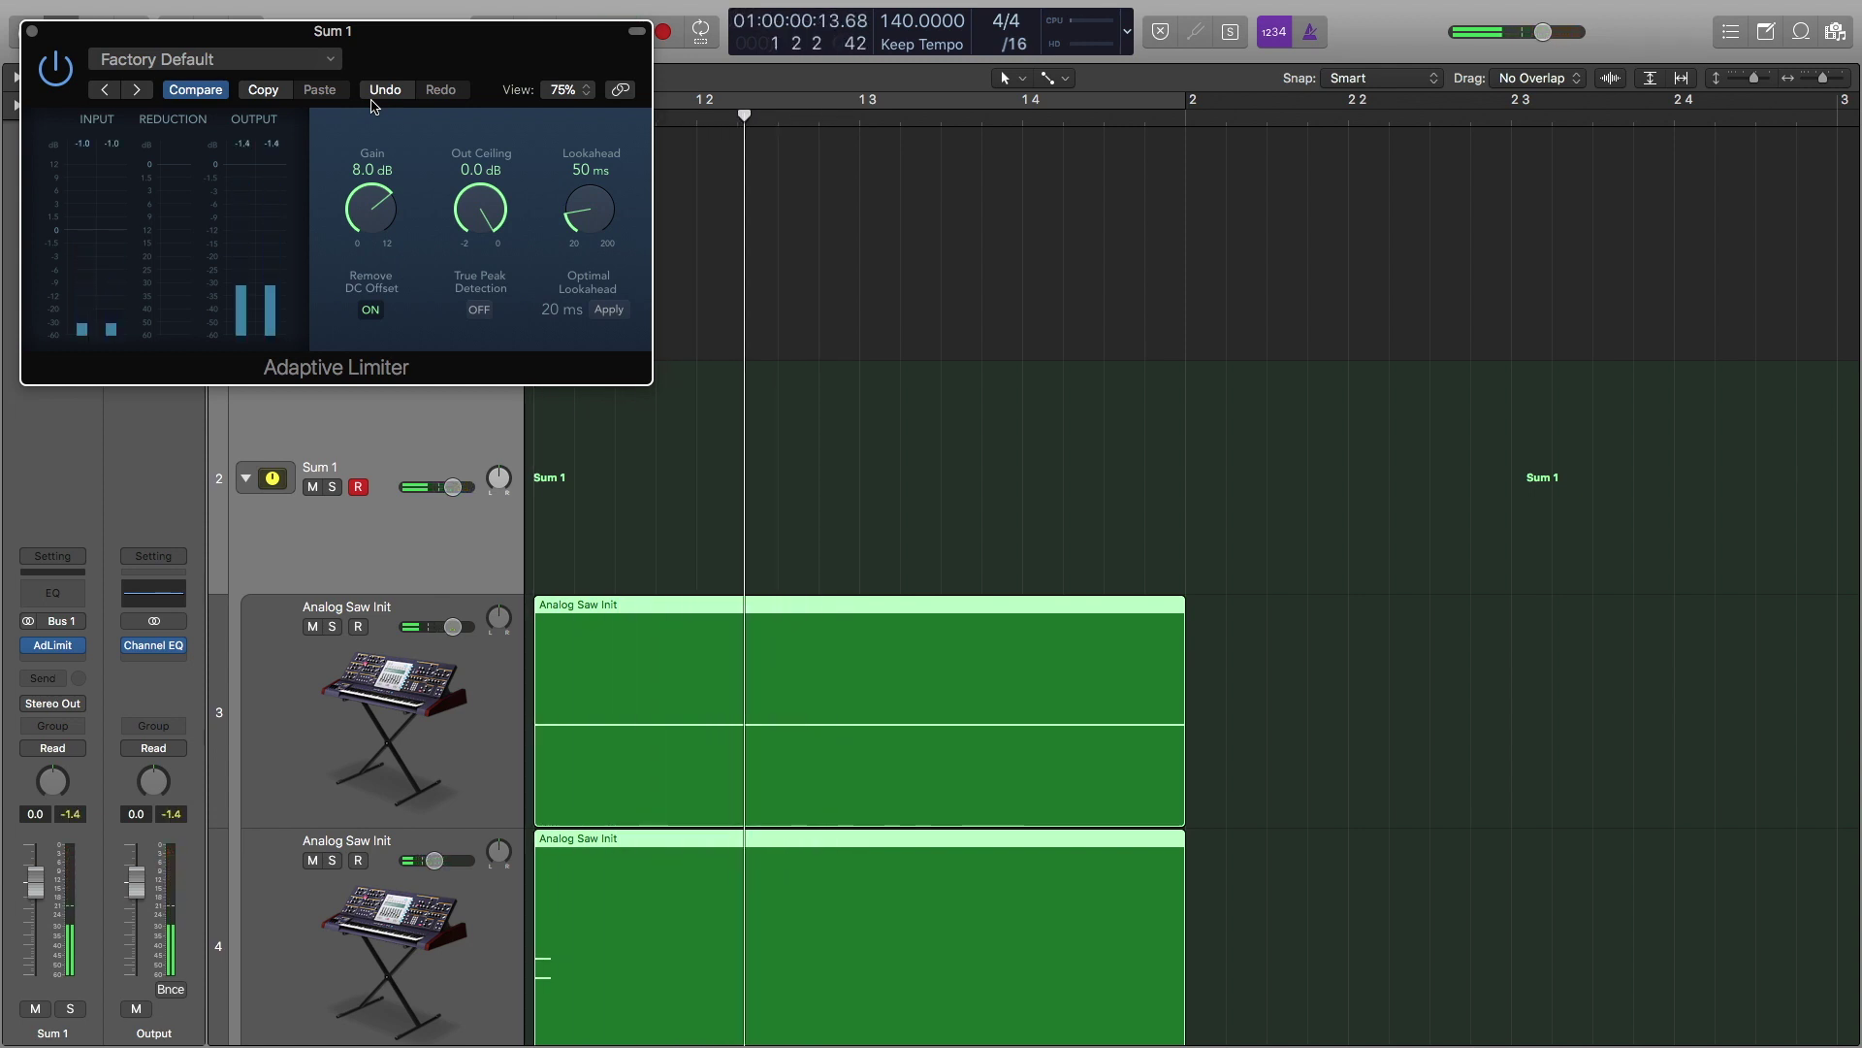
click(32, 32)
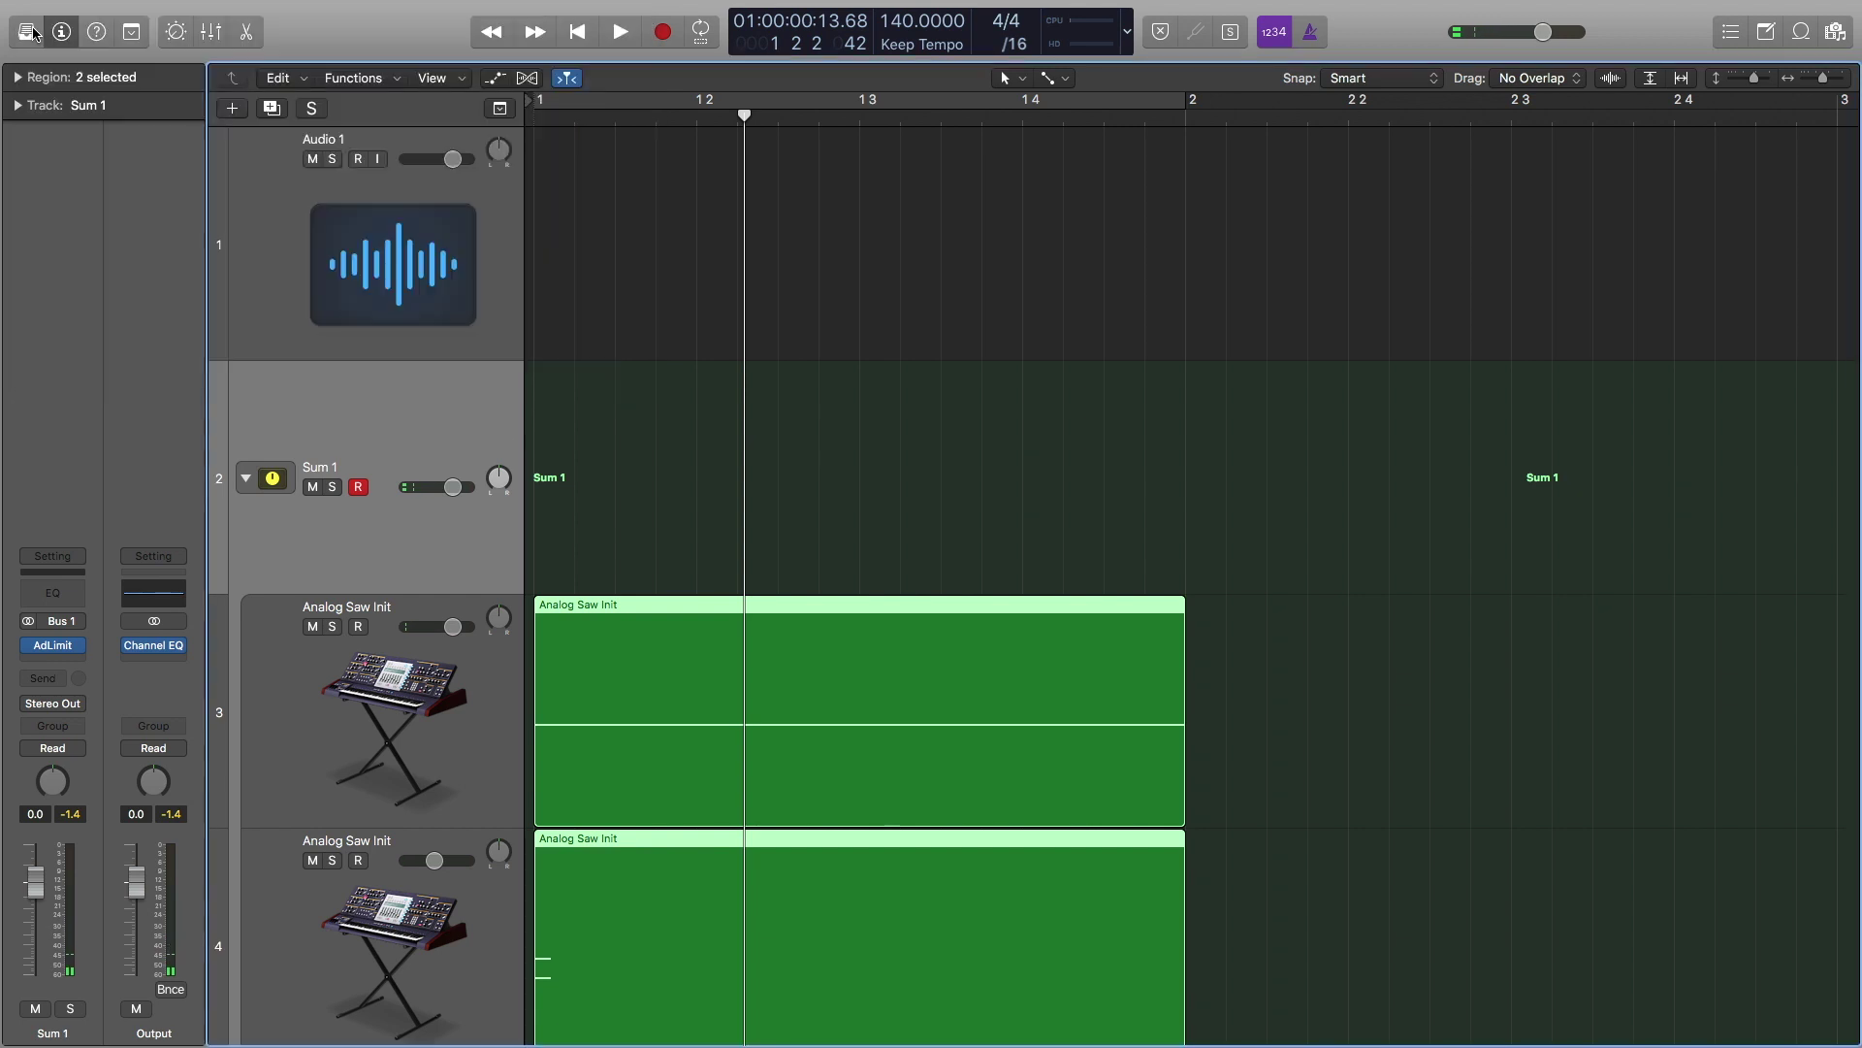
- Collapse Sum 1 and bounce its region in place to a new track, 'Snare Drum Tutorial_3'
click(245, 480)
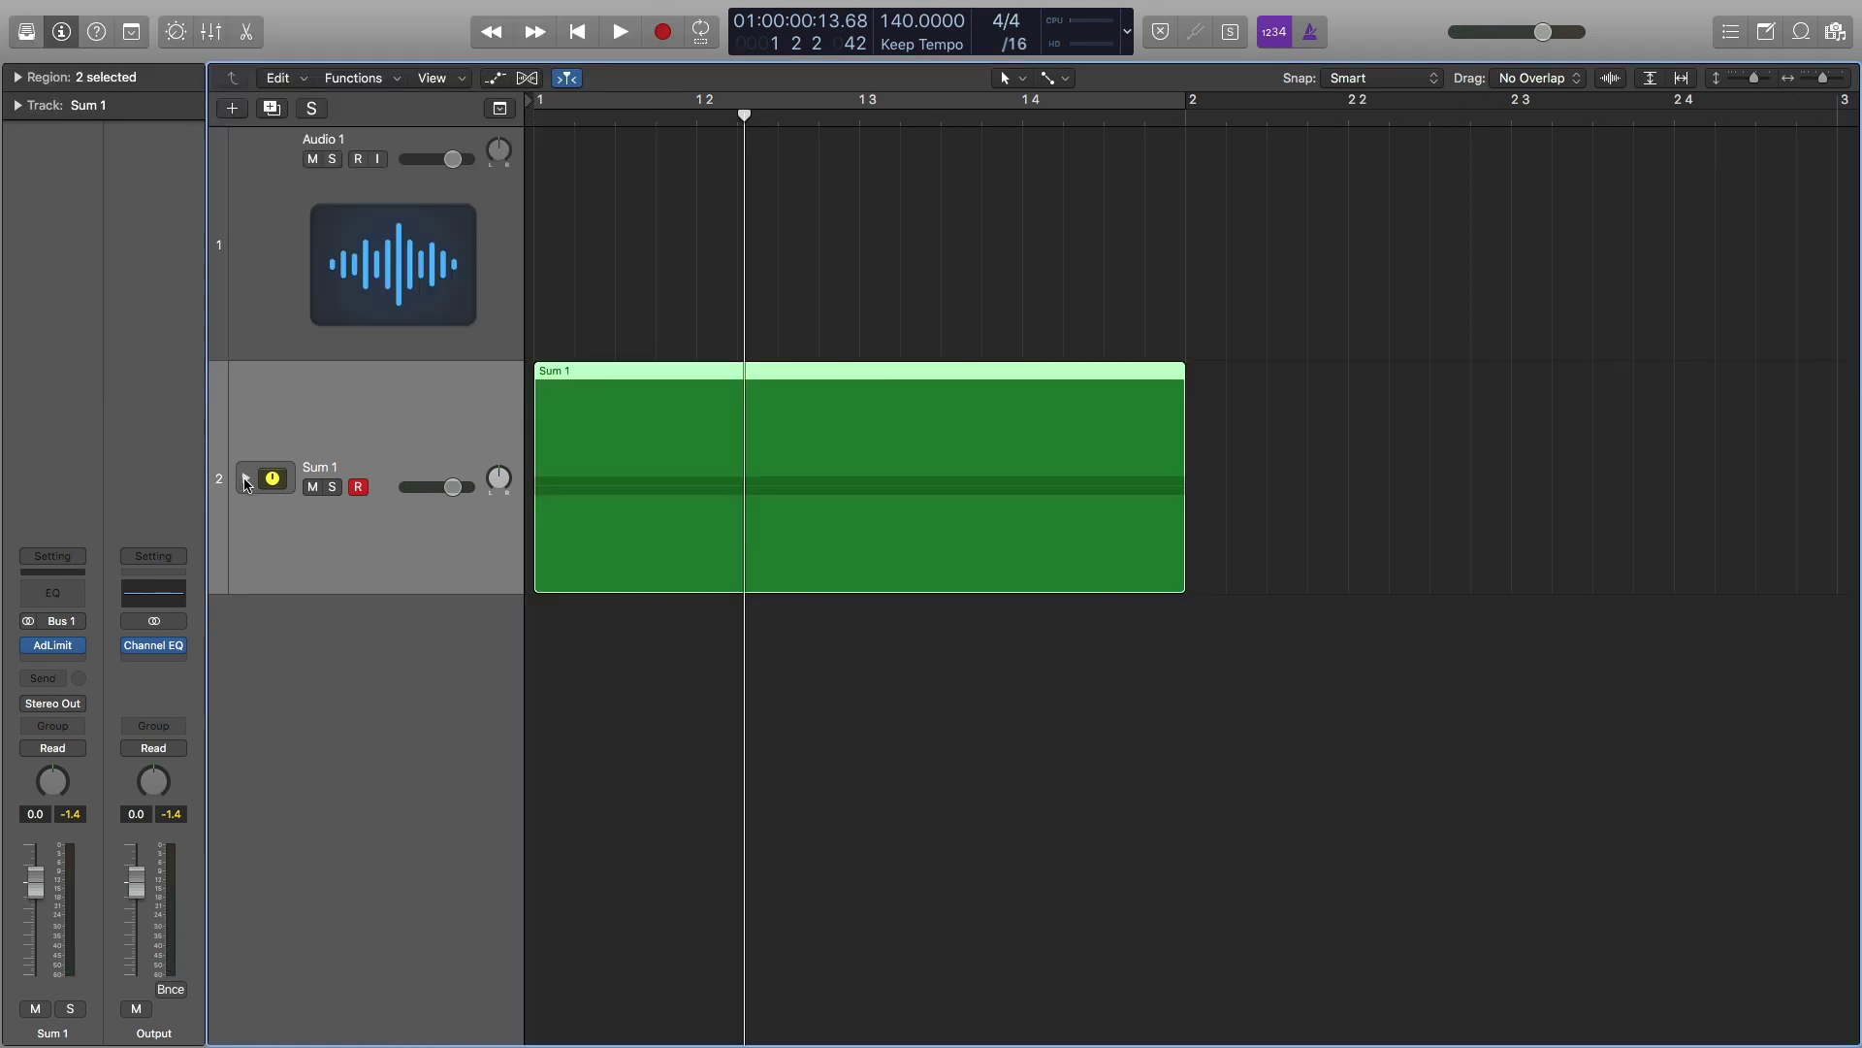
right_click(611, 420)
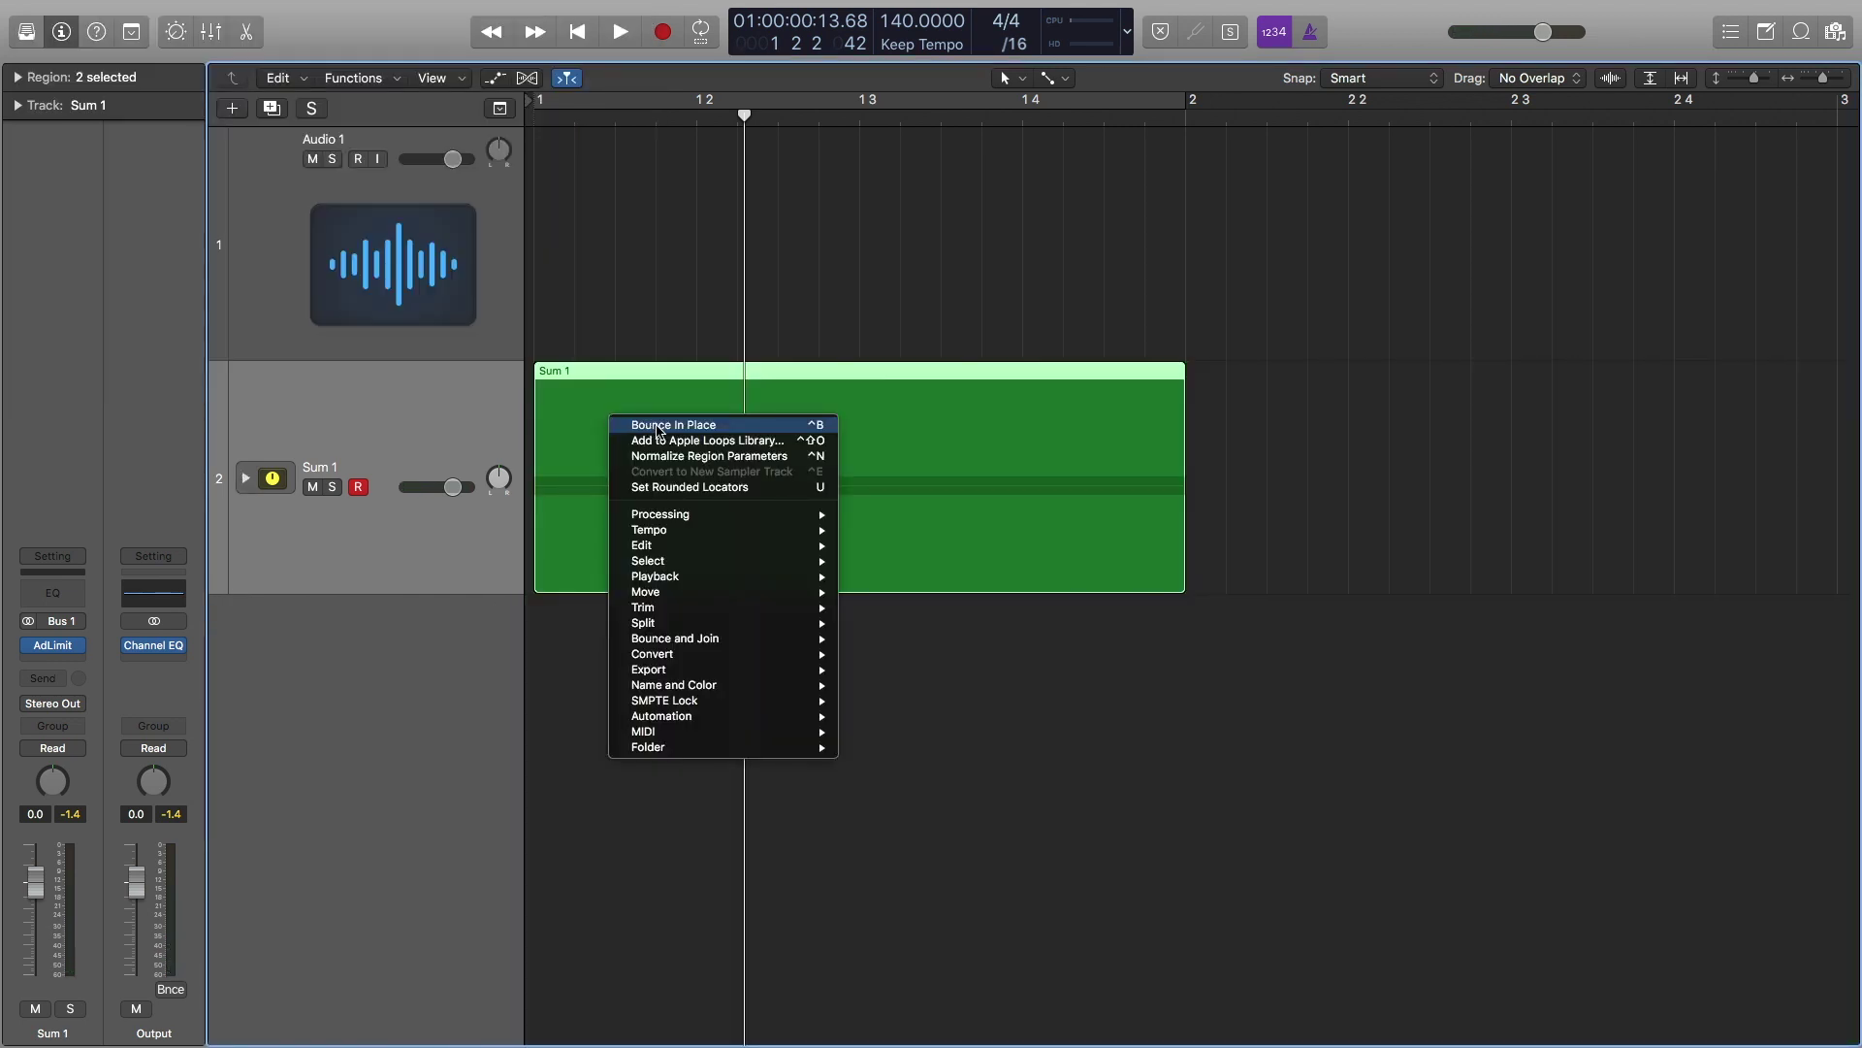
click(659, 426)
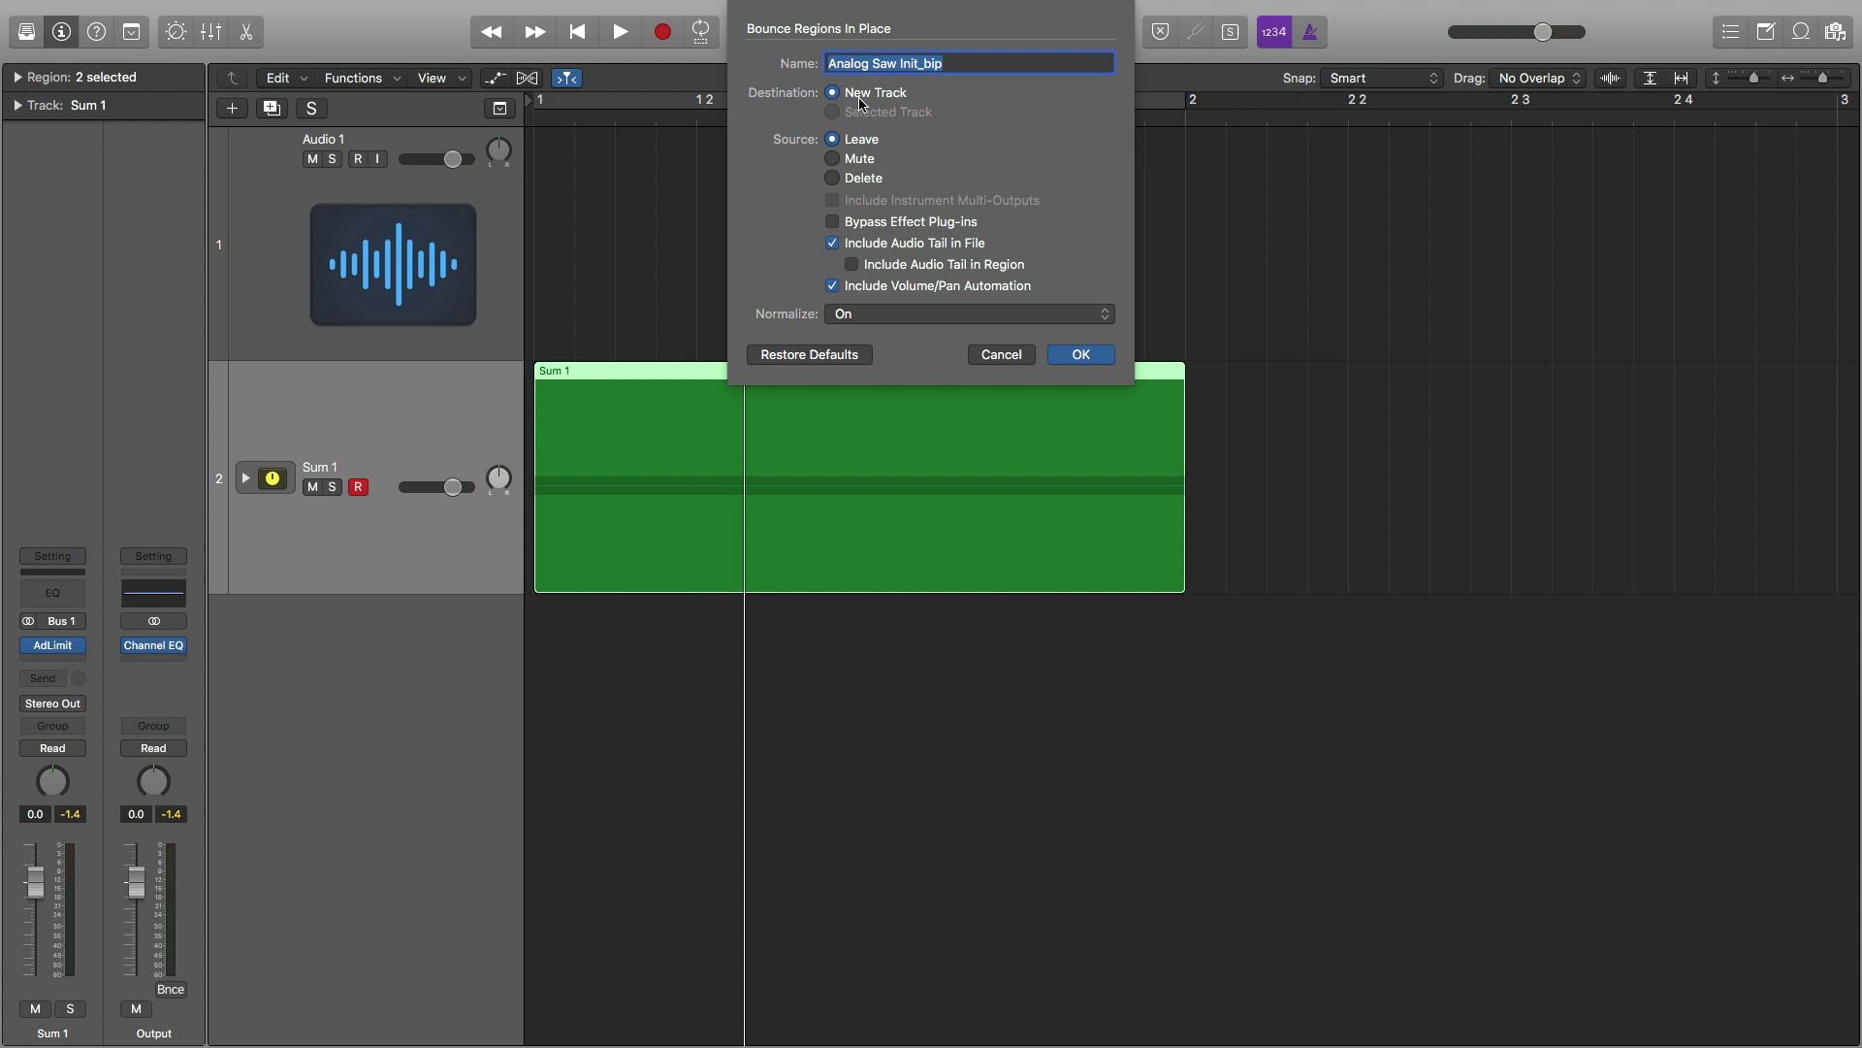
text(Snare Dru)
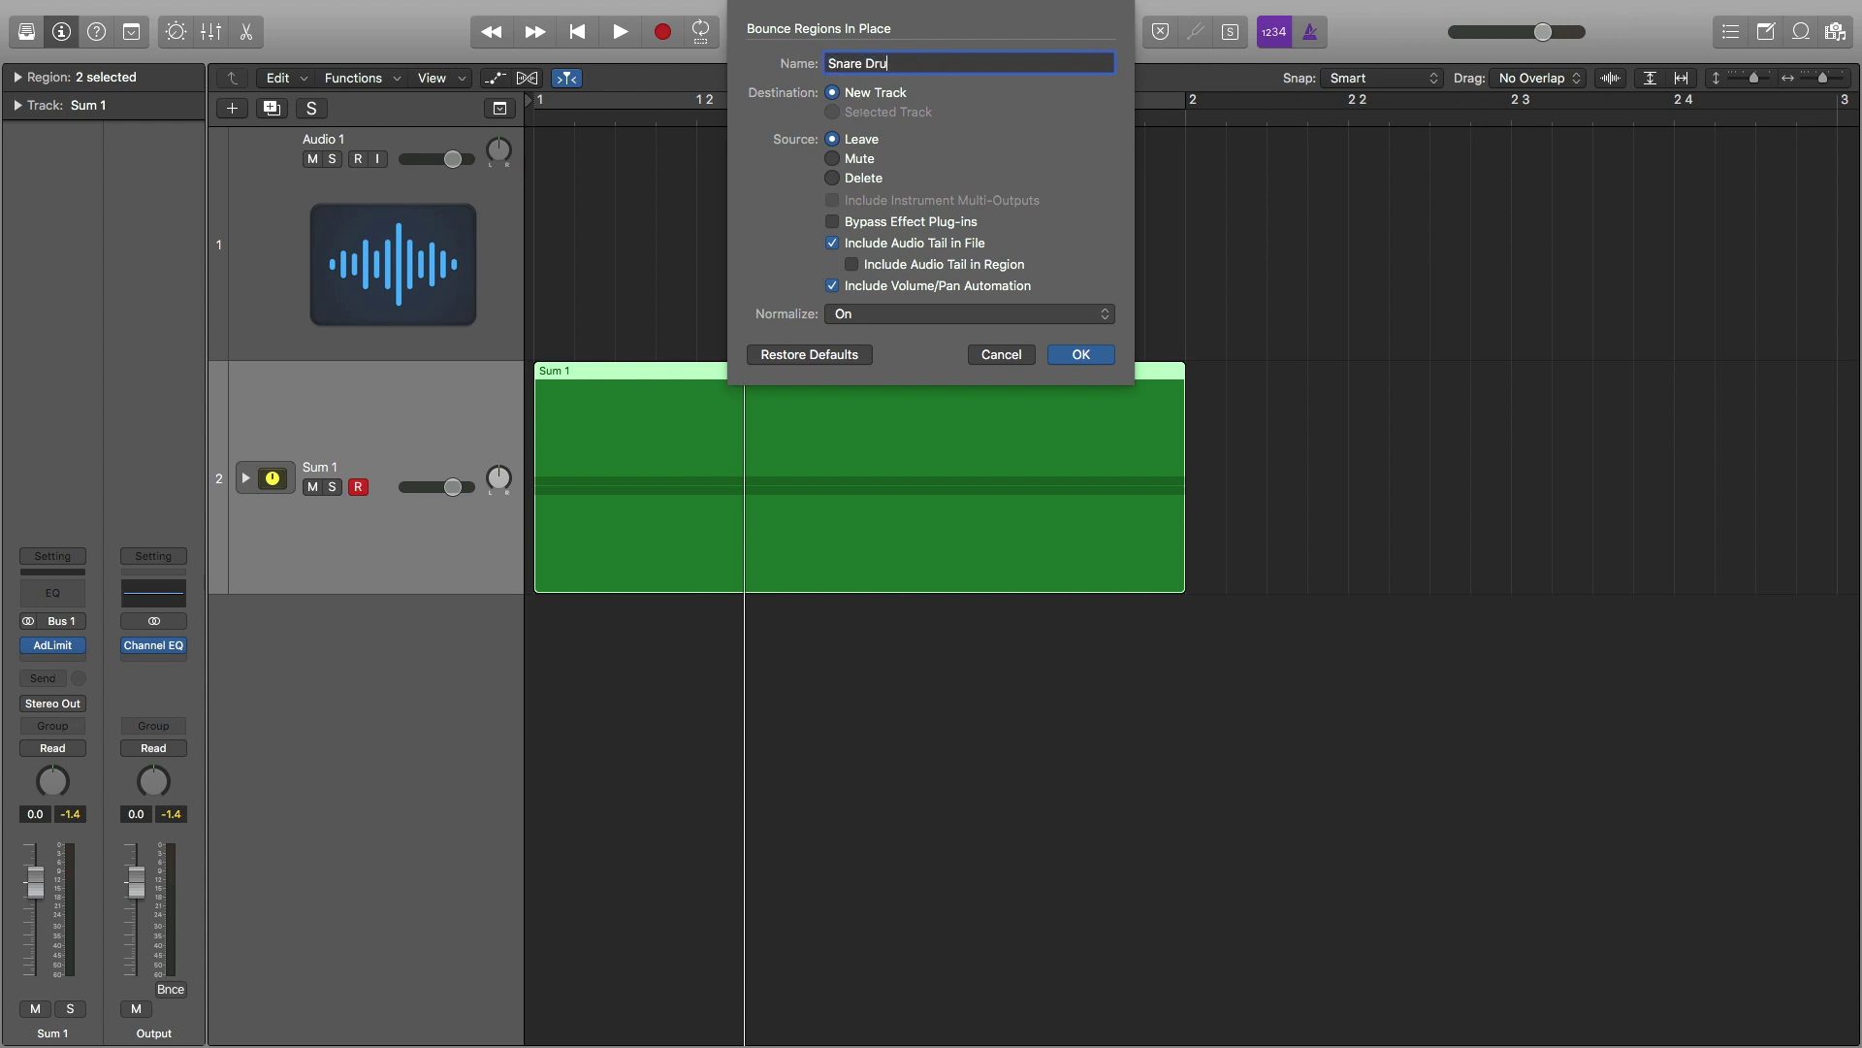
text(m Tutorial)
click(1078, 356)
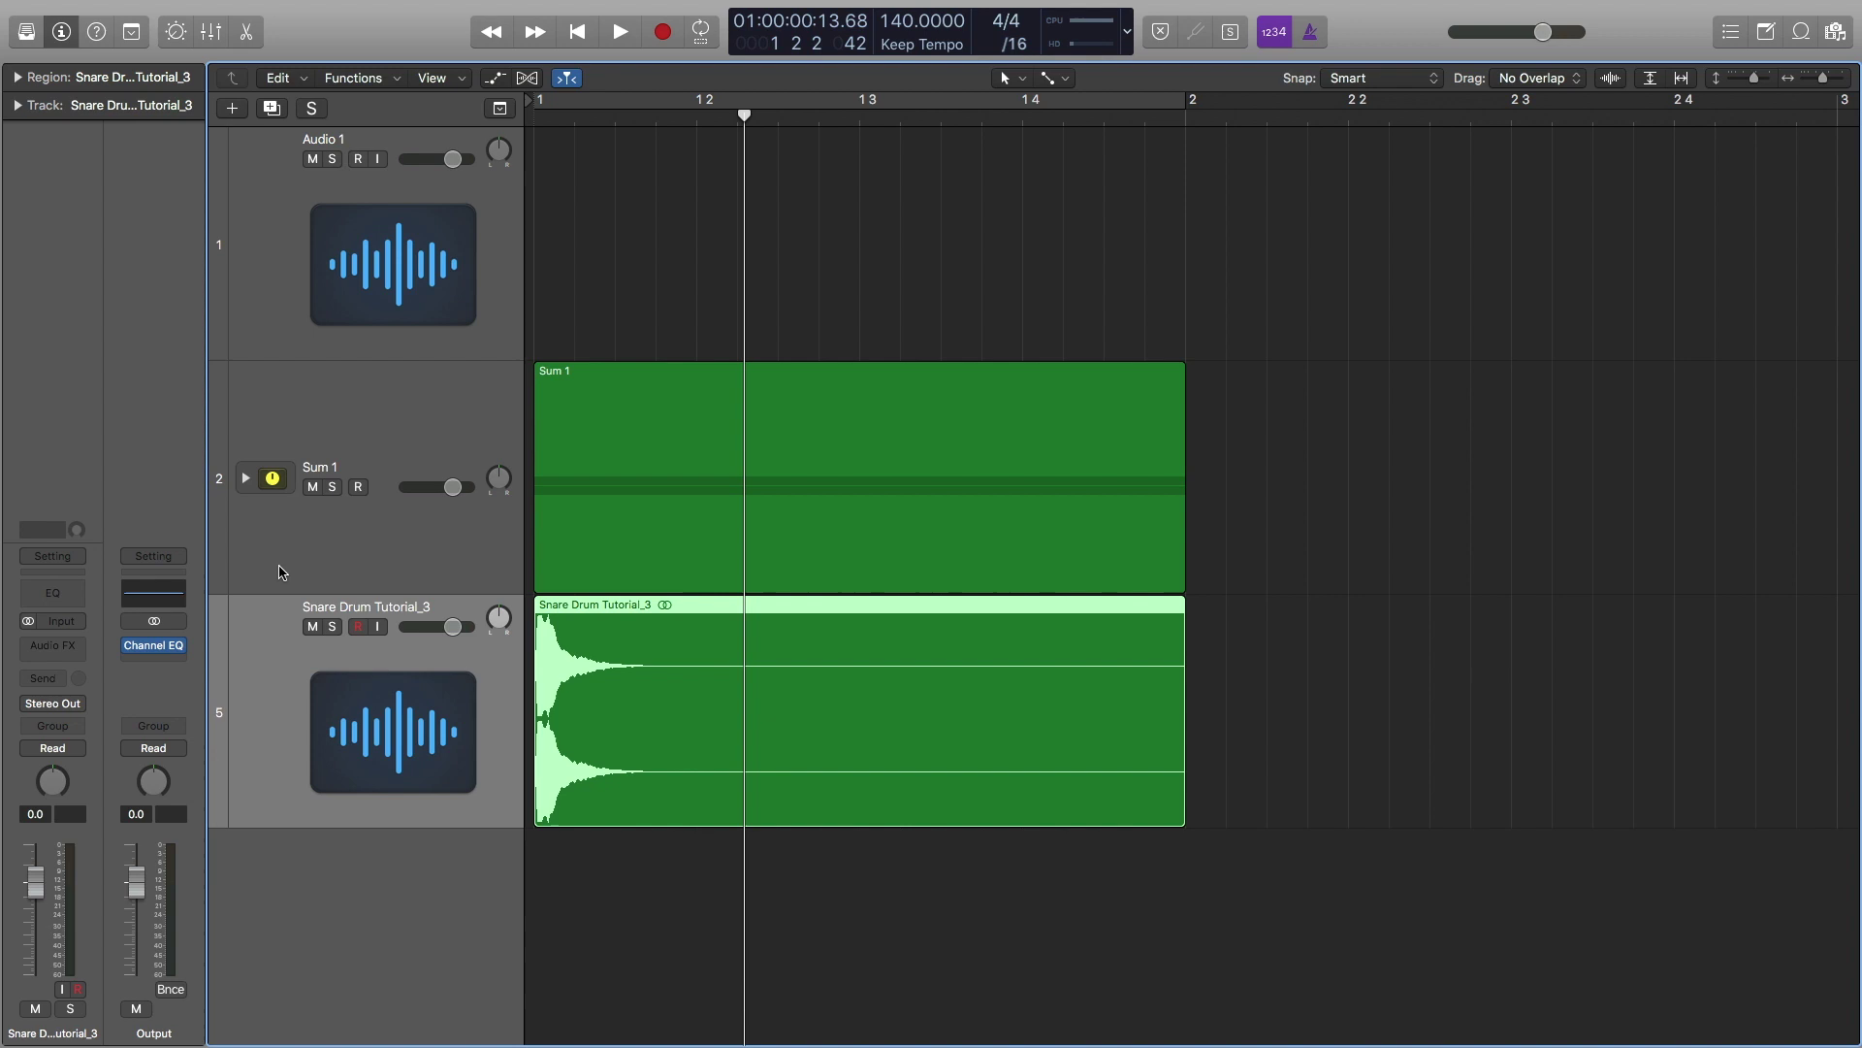
- Mute the Sum 1 stack and play the bounced snare audio from the start
click(312, 488)
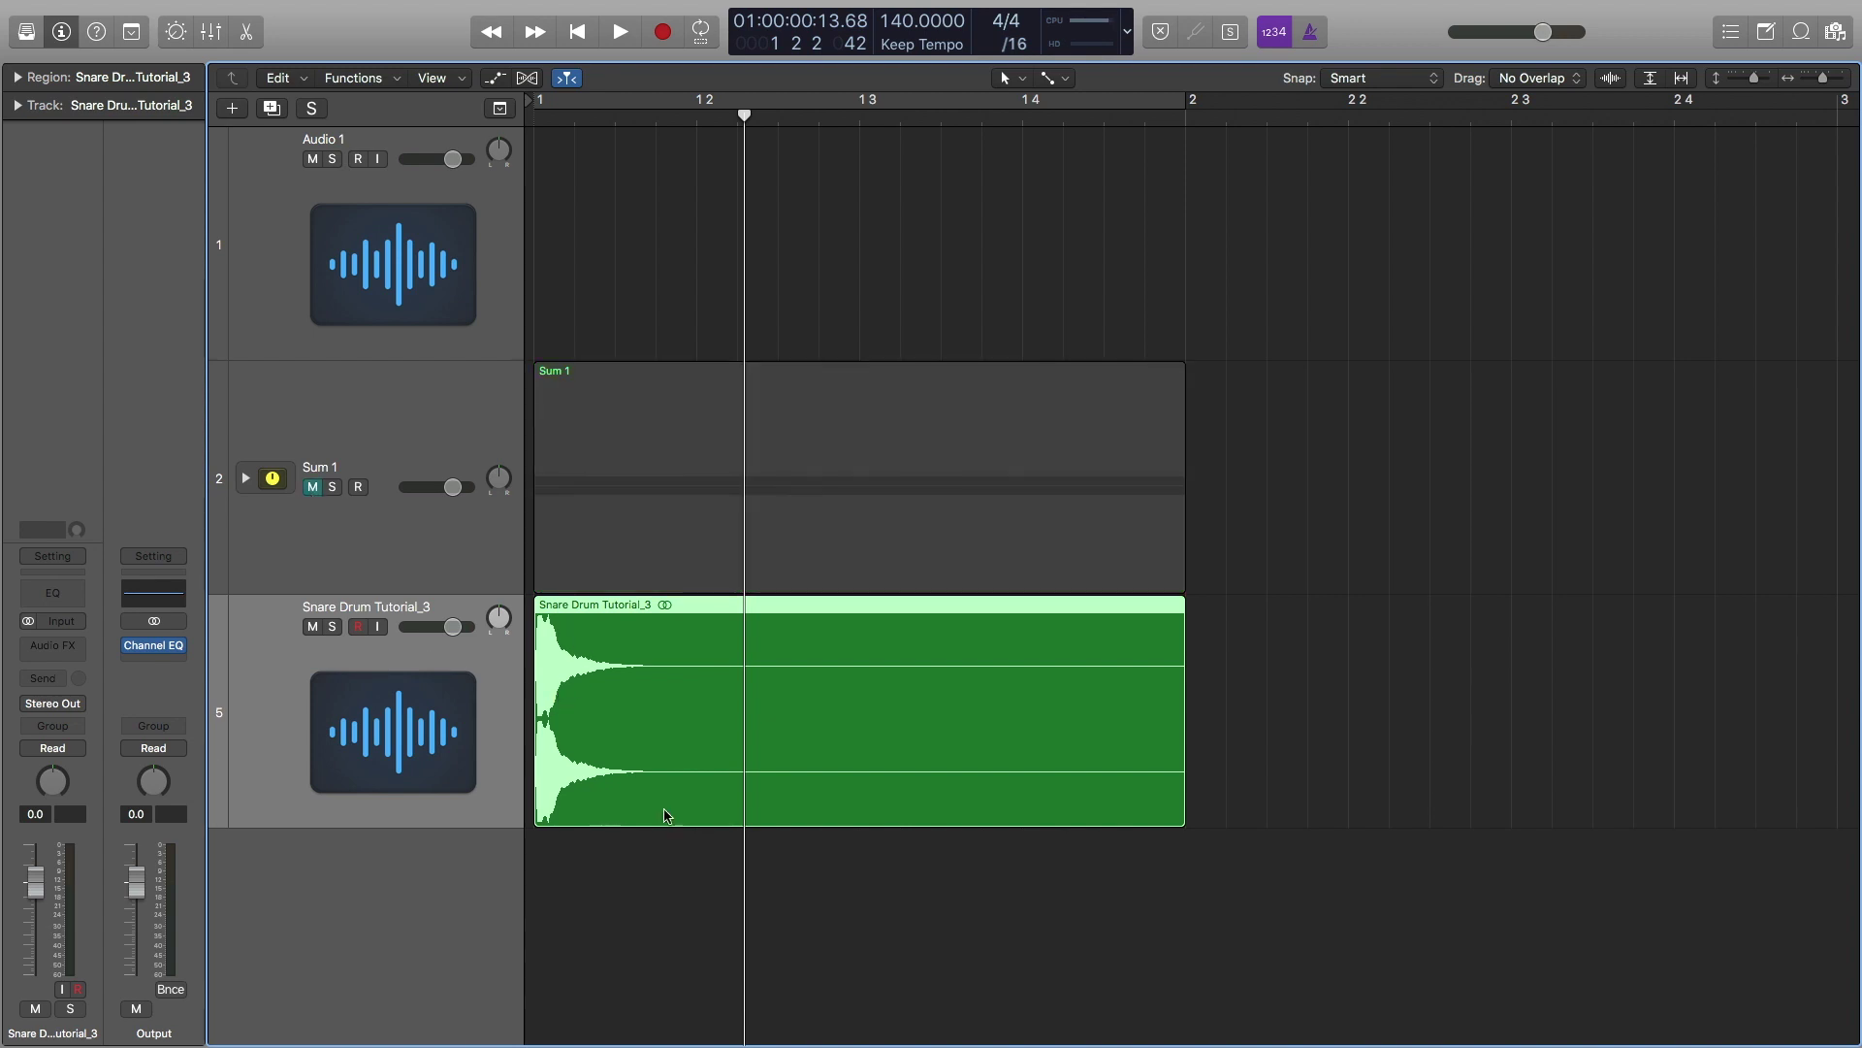
key(Return)
key(space)
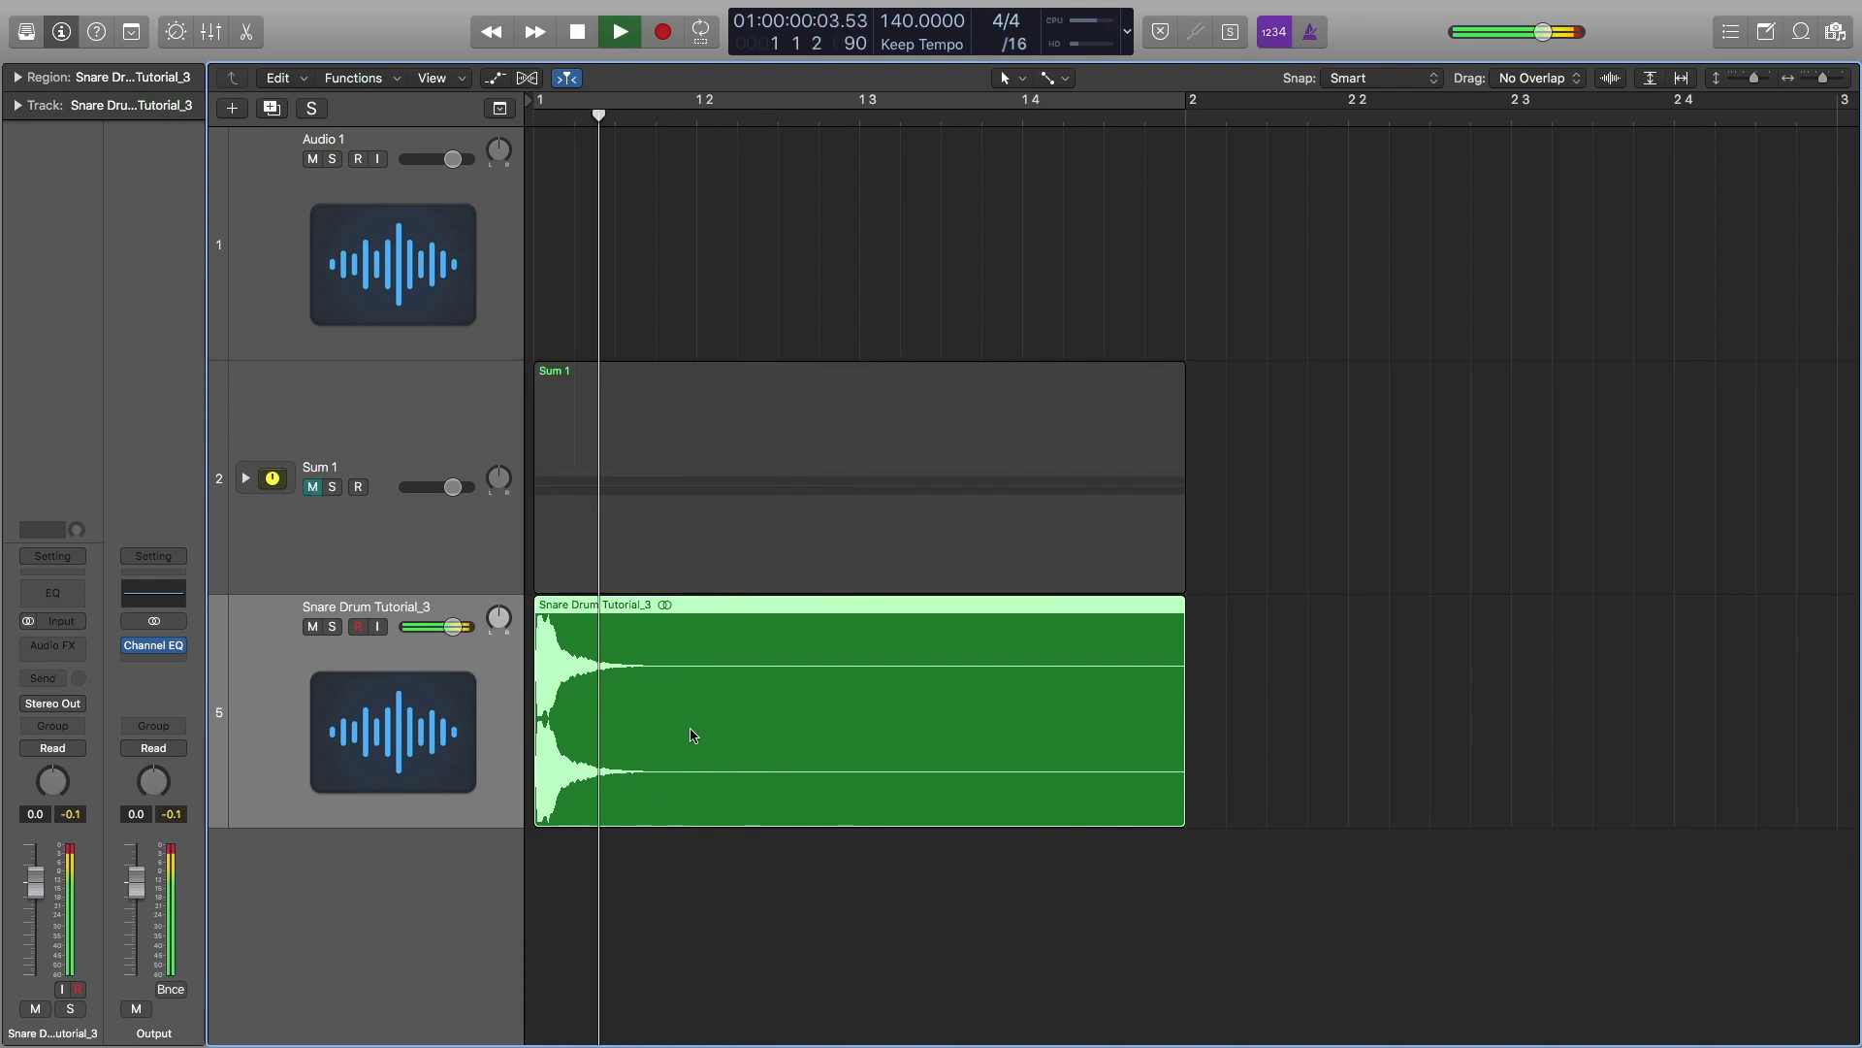
key(Return)
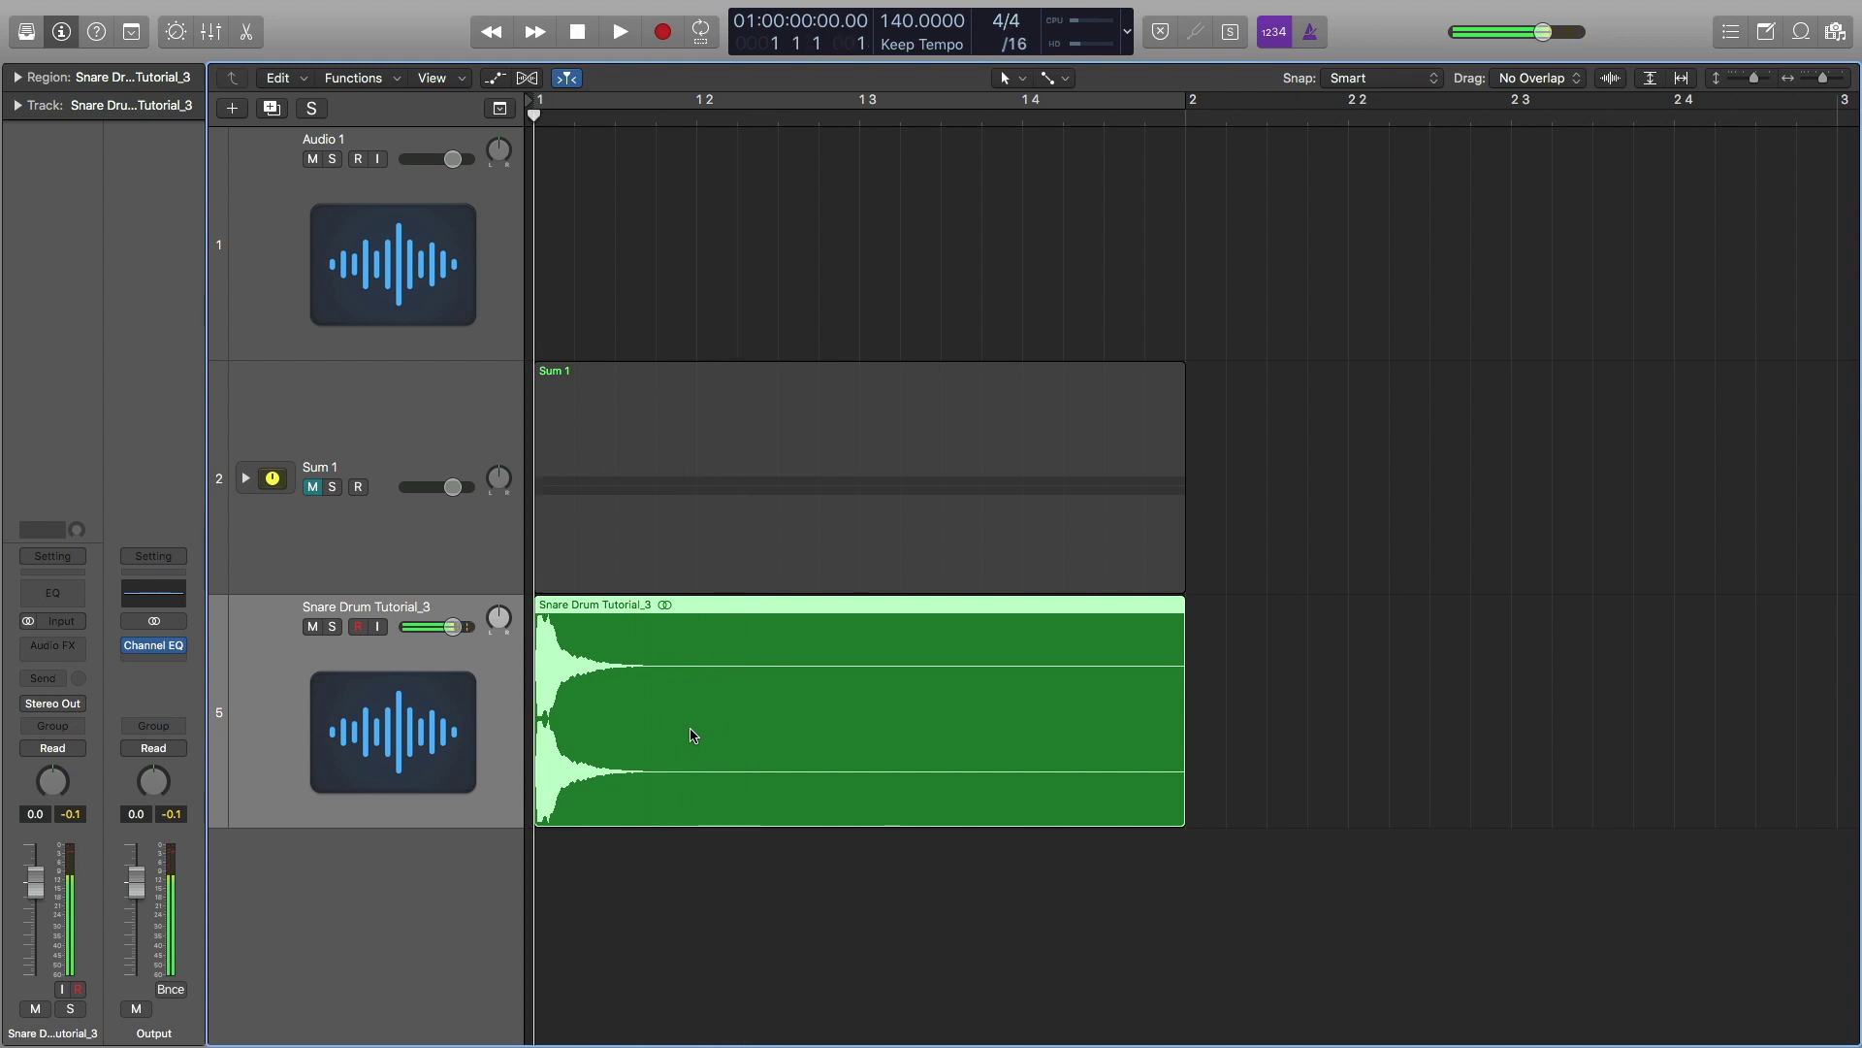
key(space)
key(space)
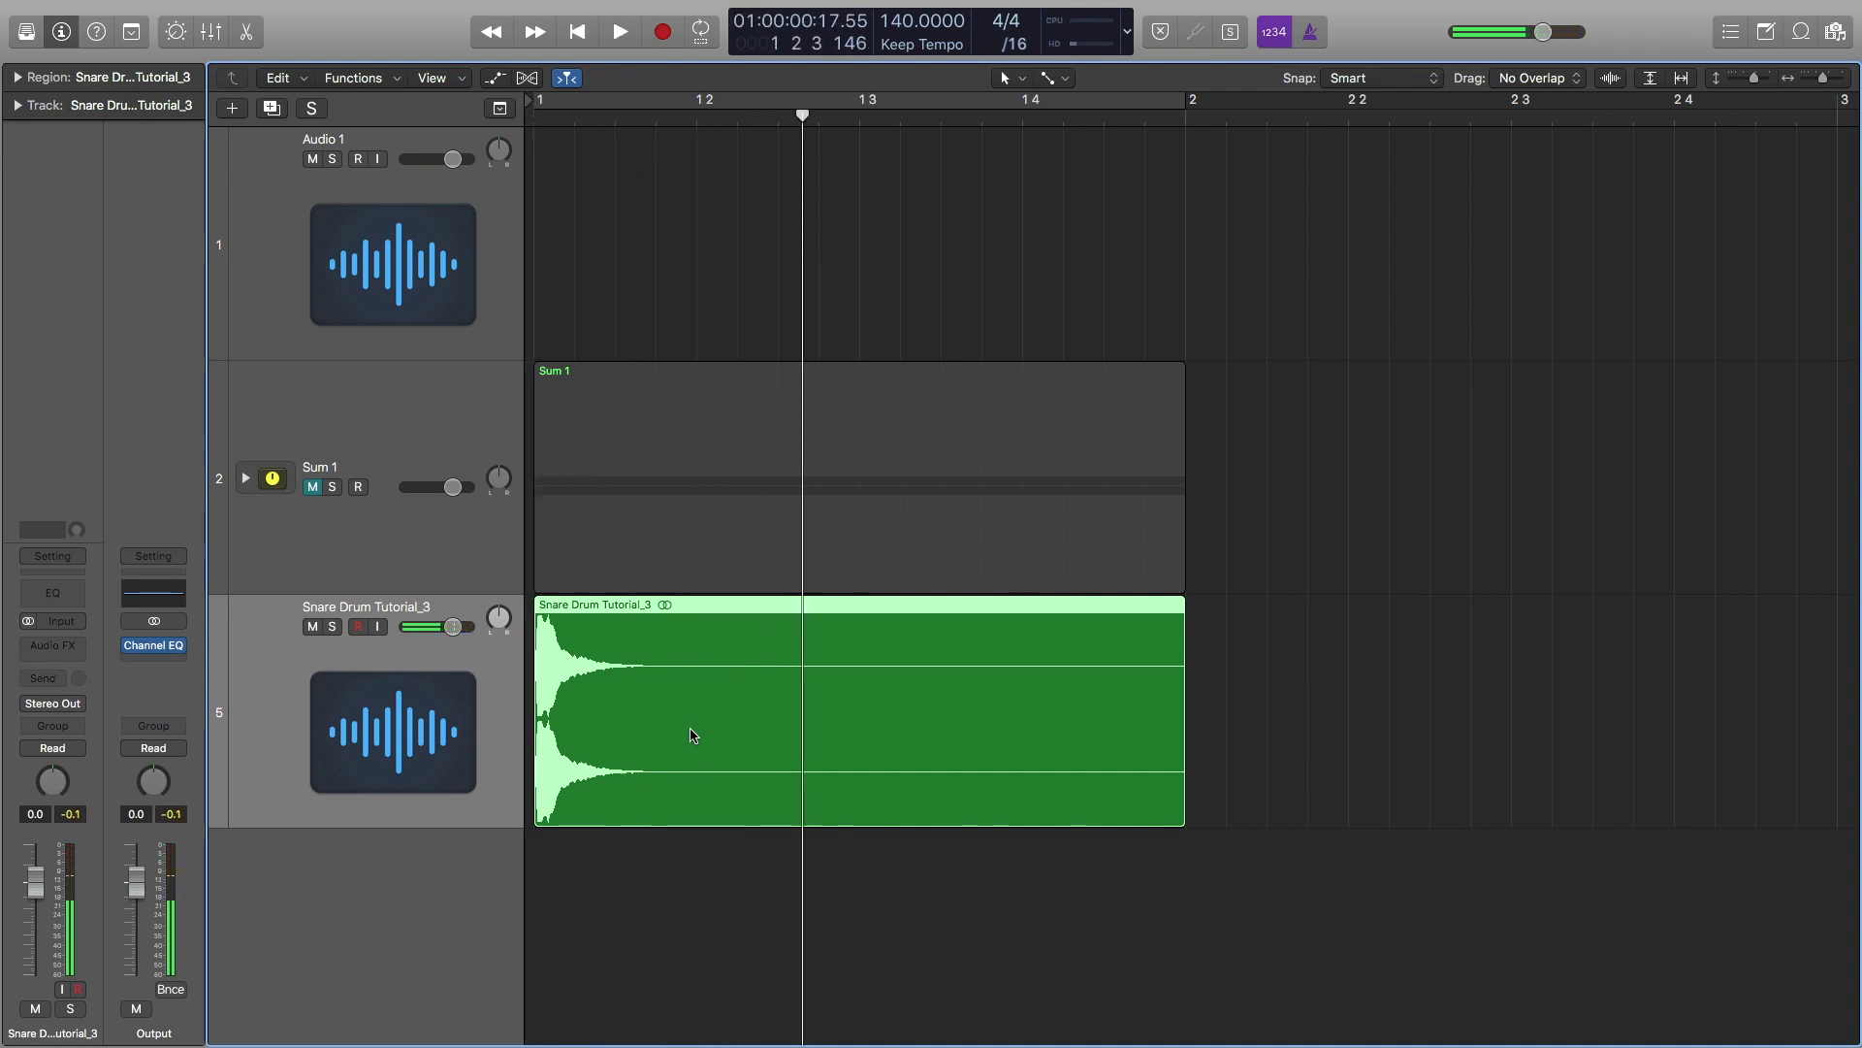
- Add the region to Apple Loops as a One-shot: scale Neither, genre None, All Drums > Snare
right_click(684, 642)
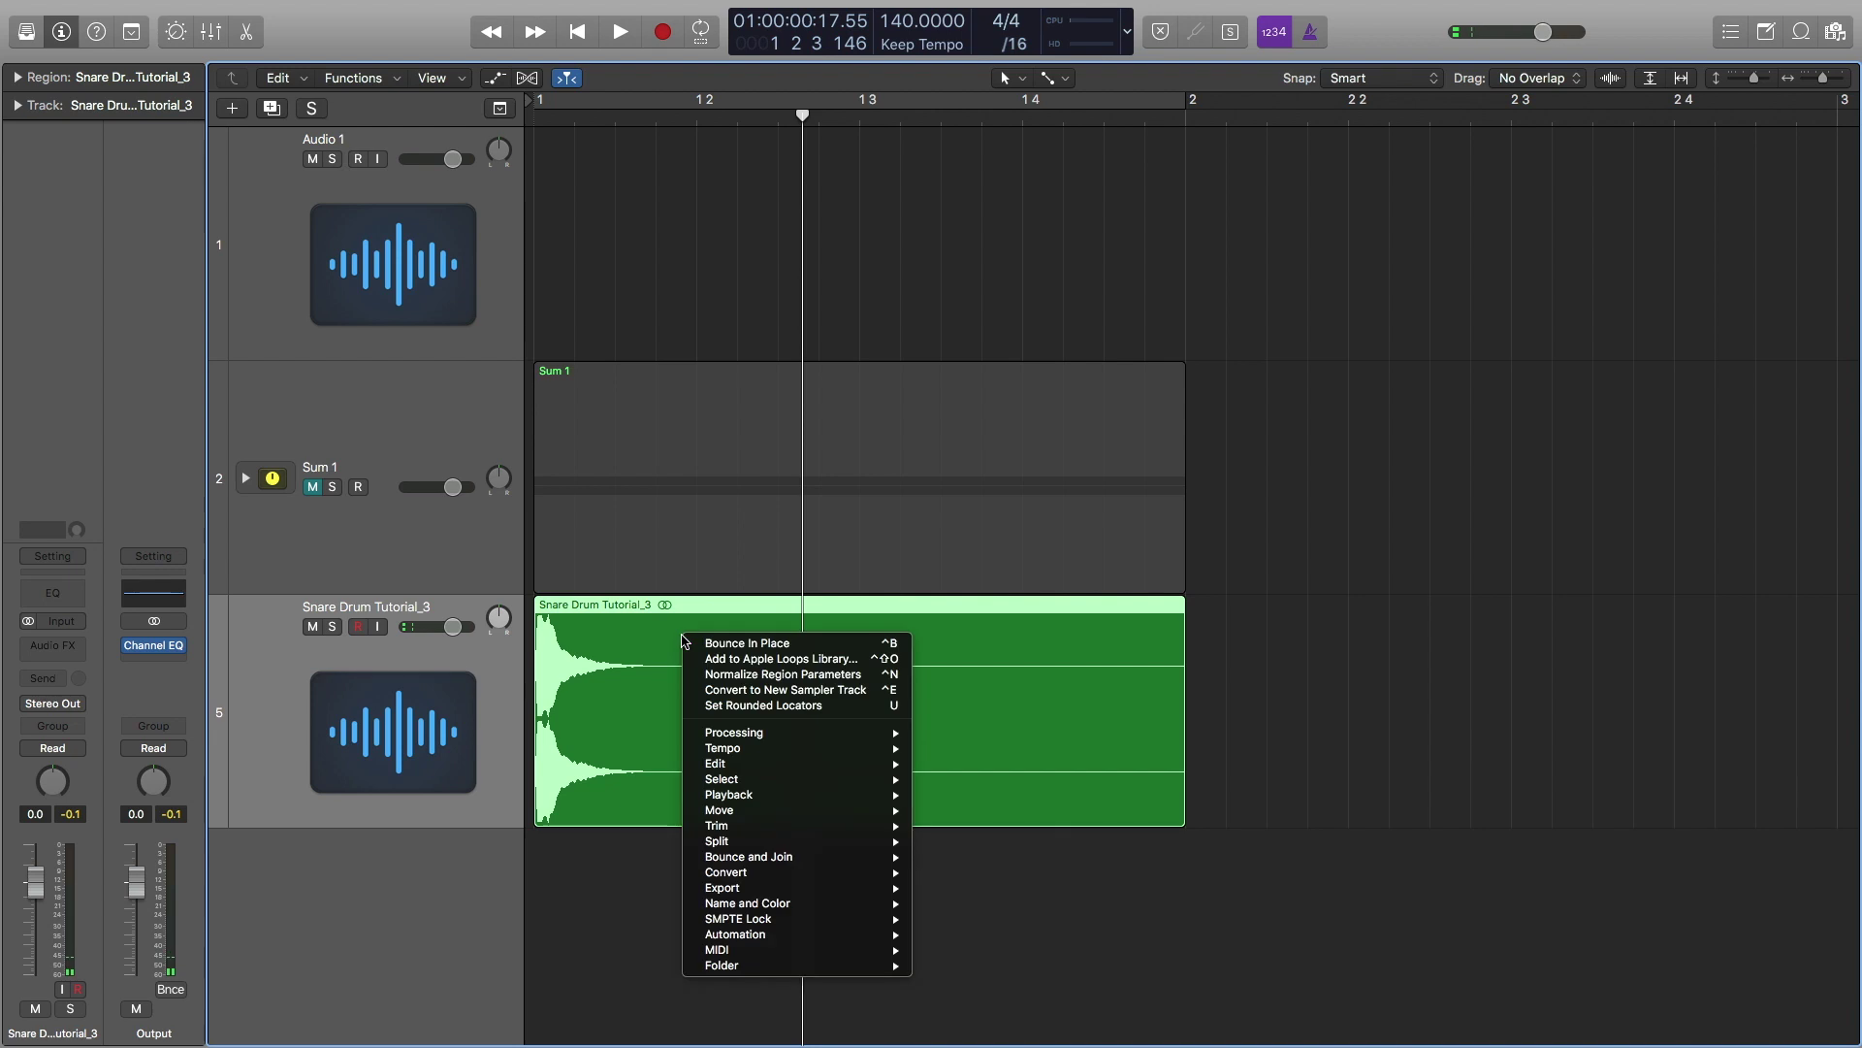
click(737, 660)
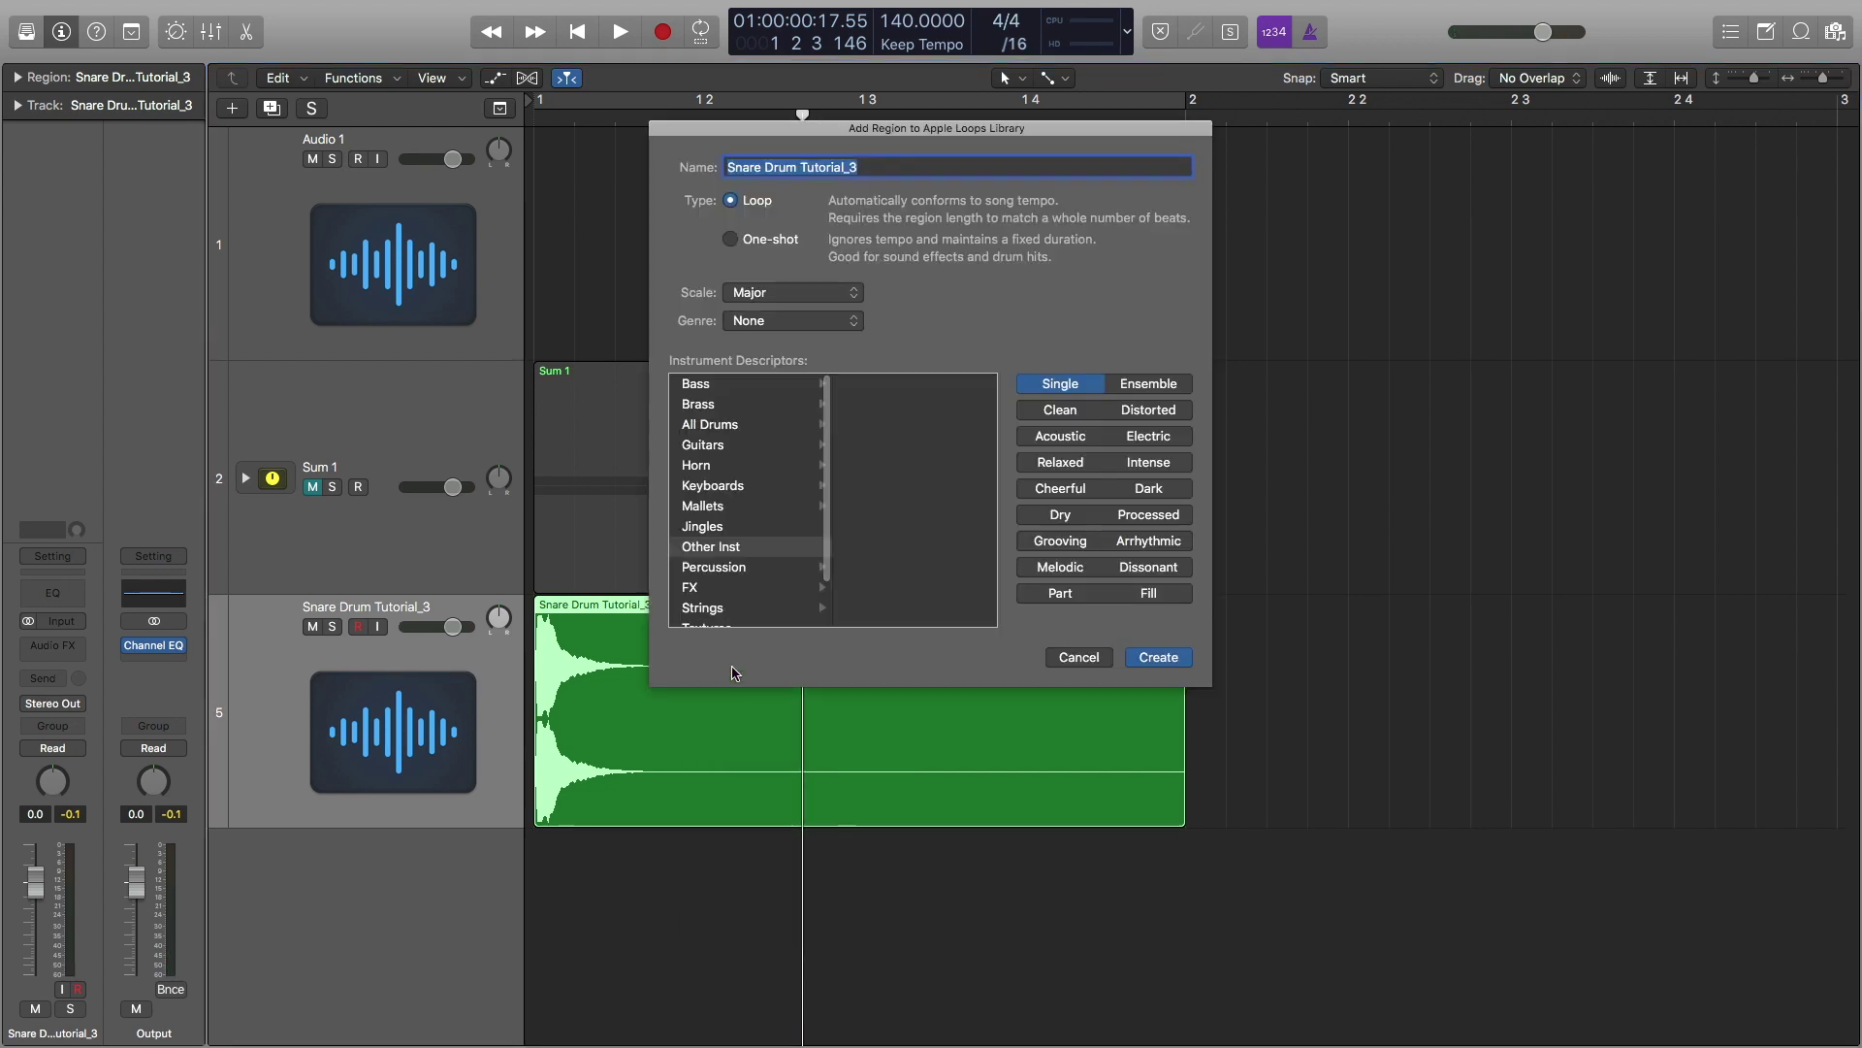
click(771, 294)
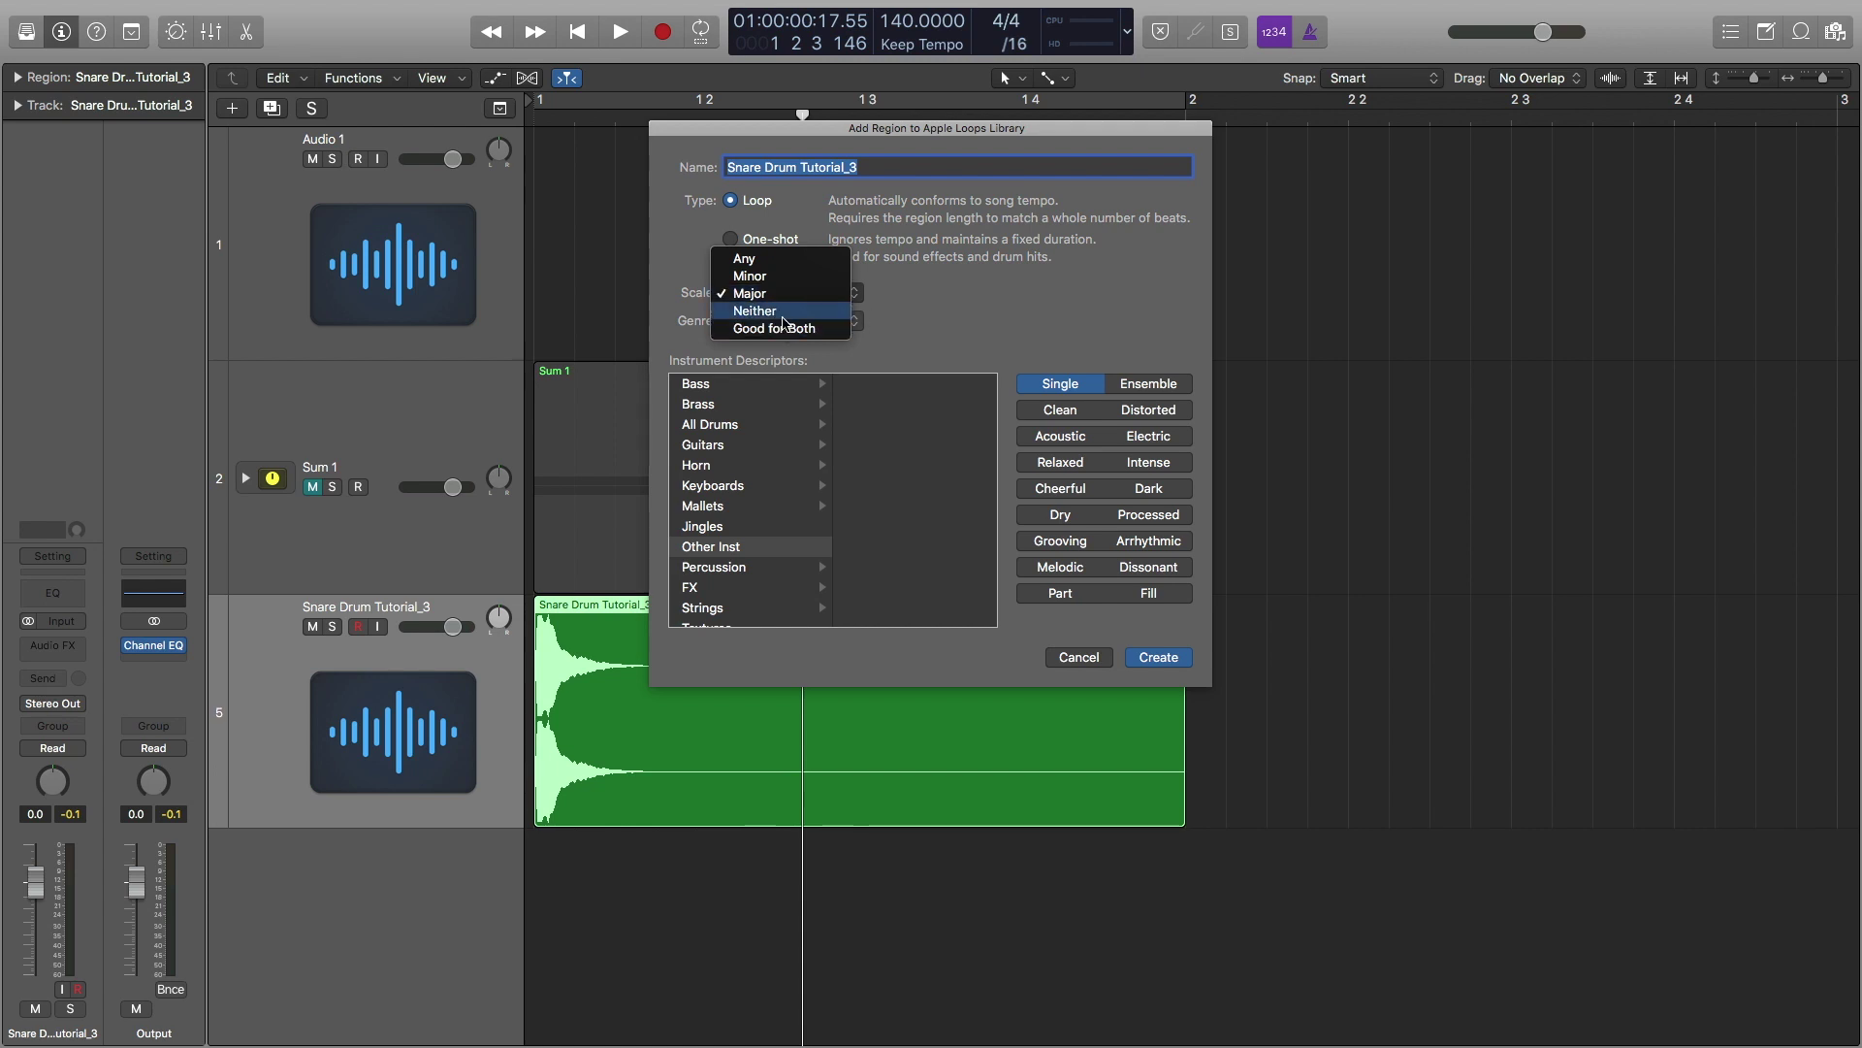
click(774, 311)
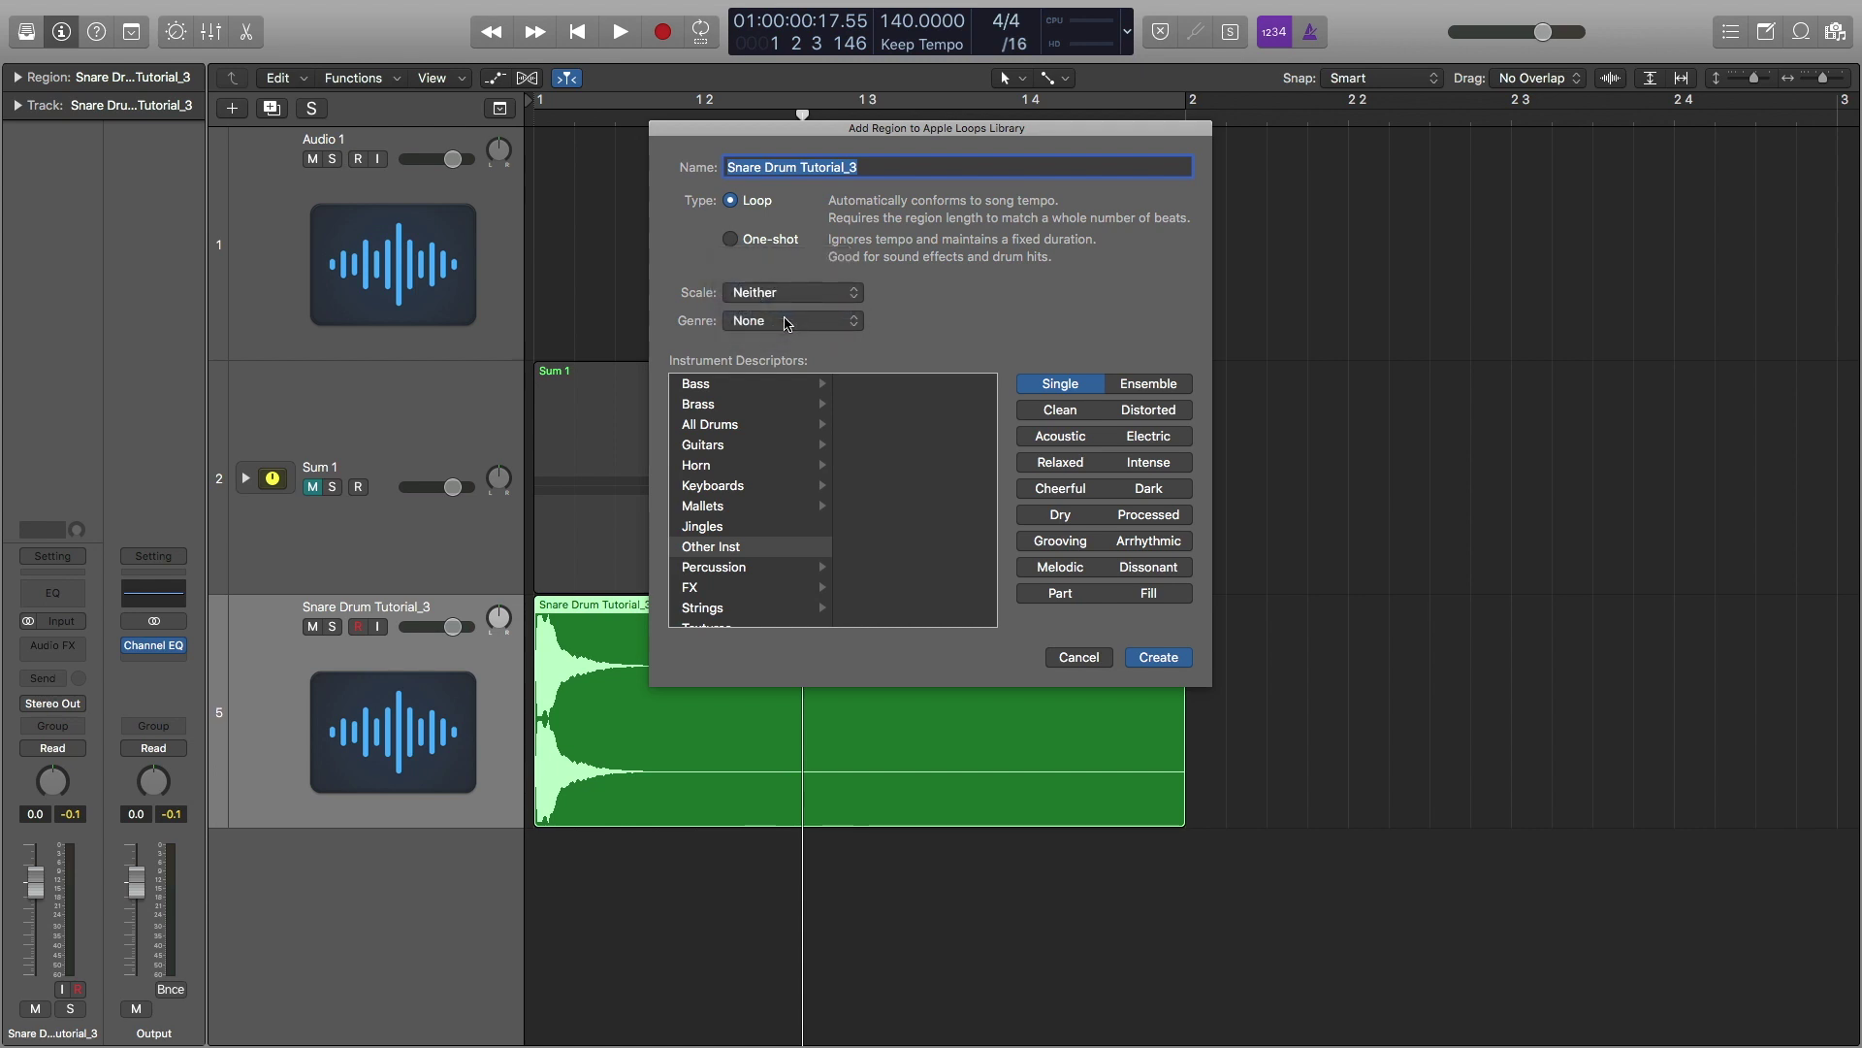
click(732, 240)
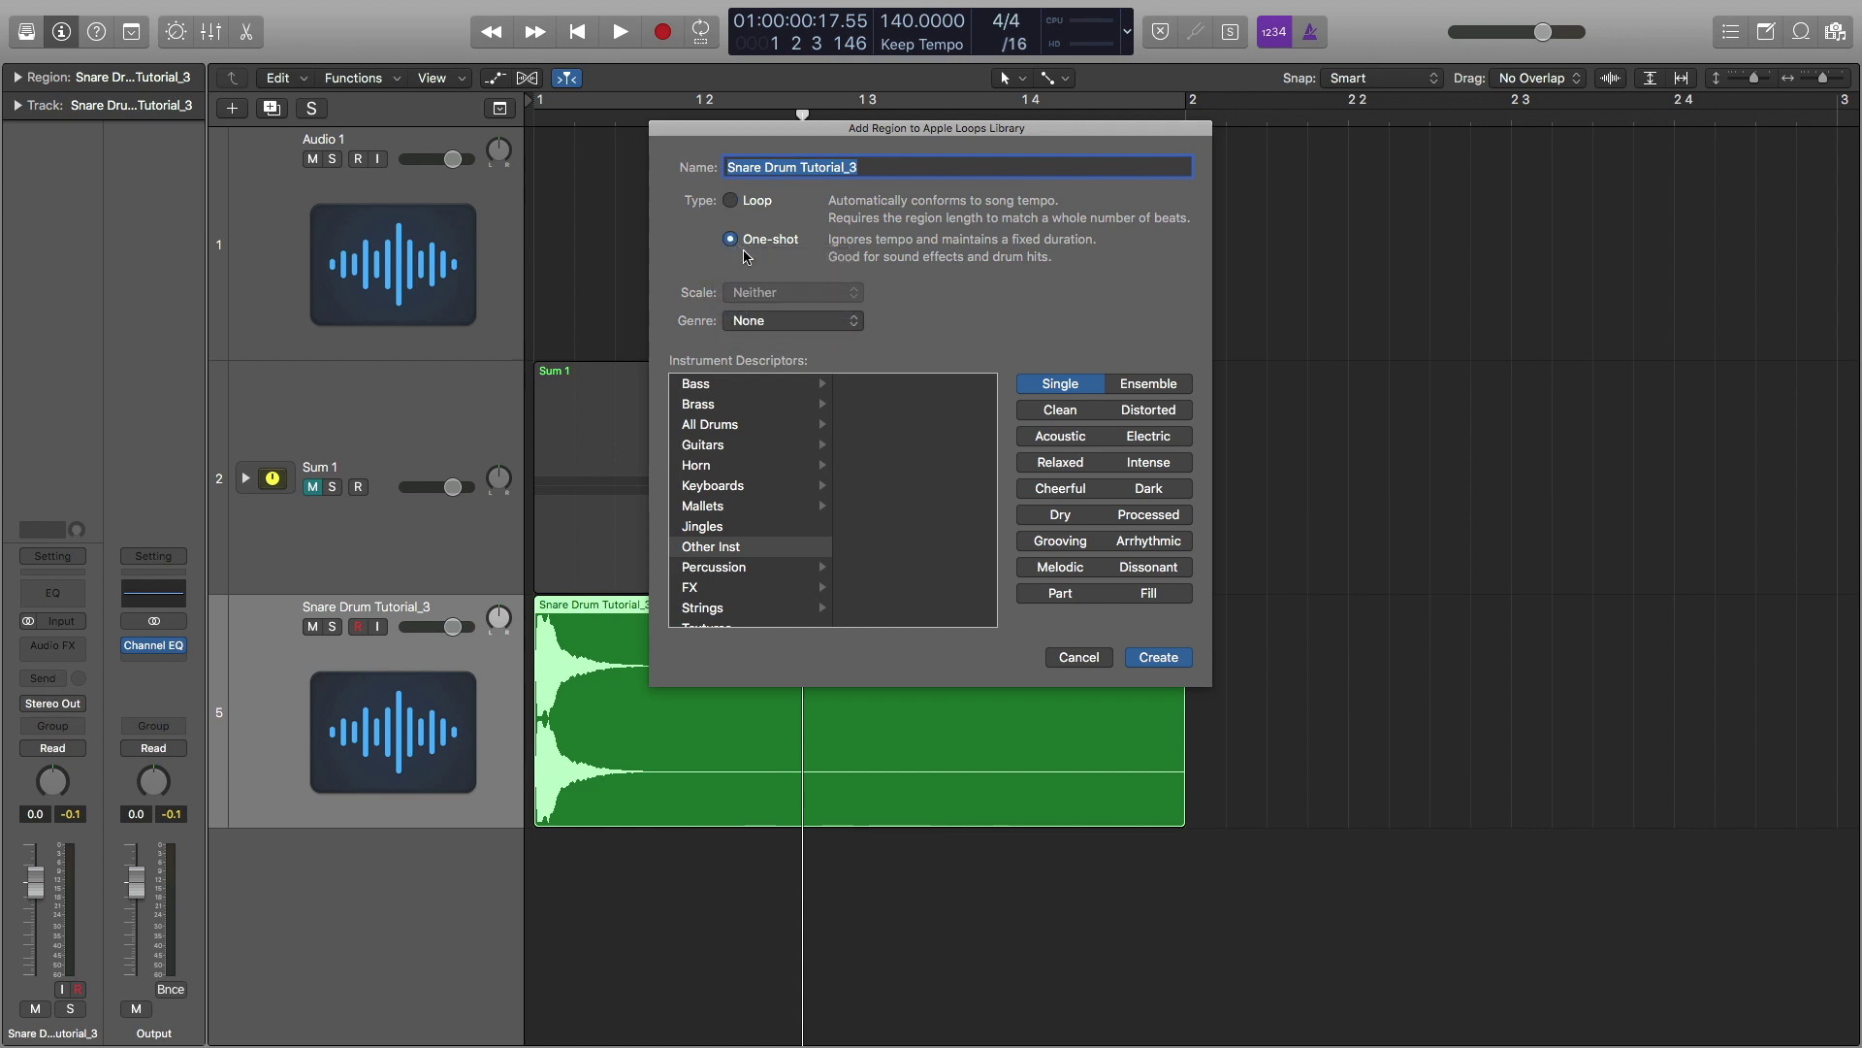
click(777, 322)
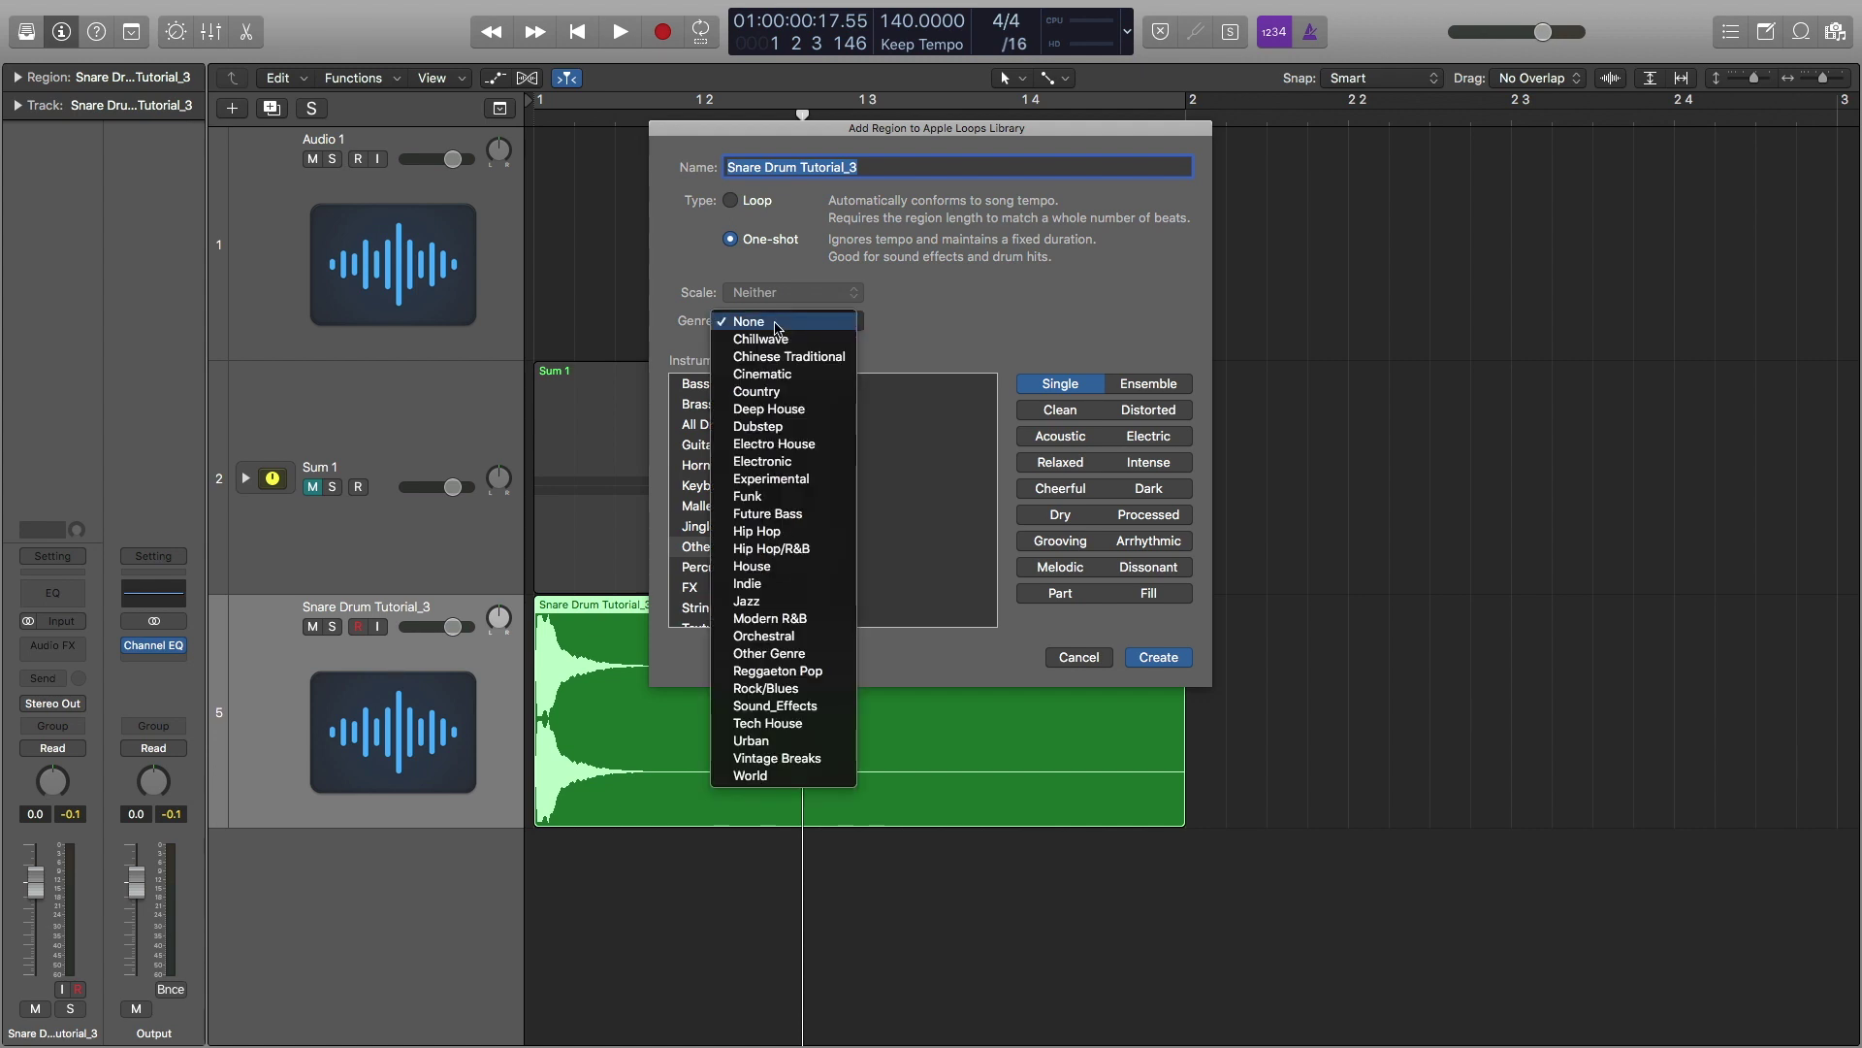
click(777, 328)
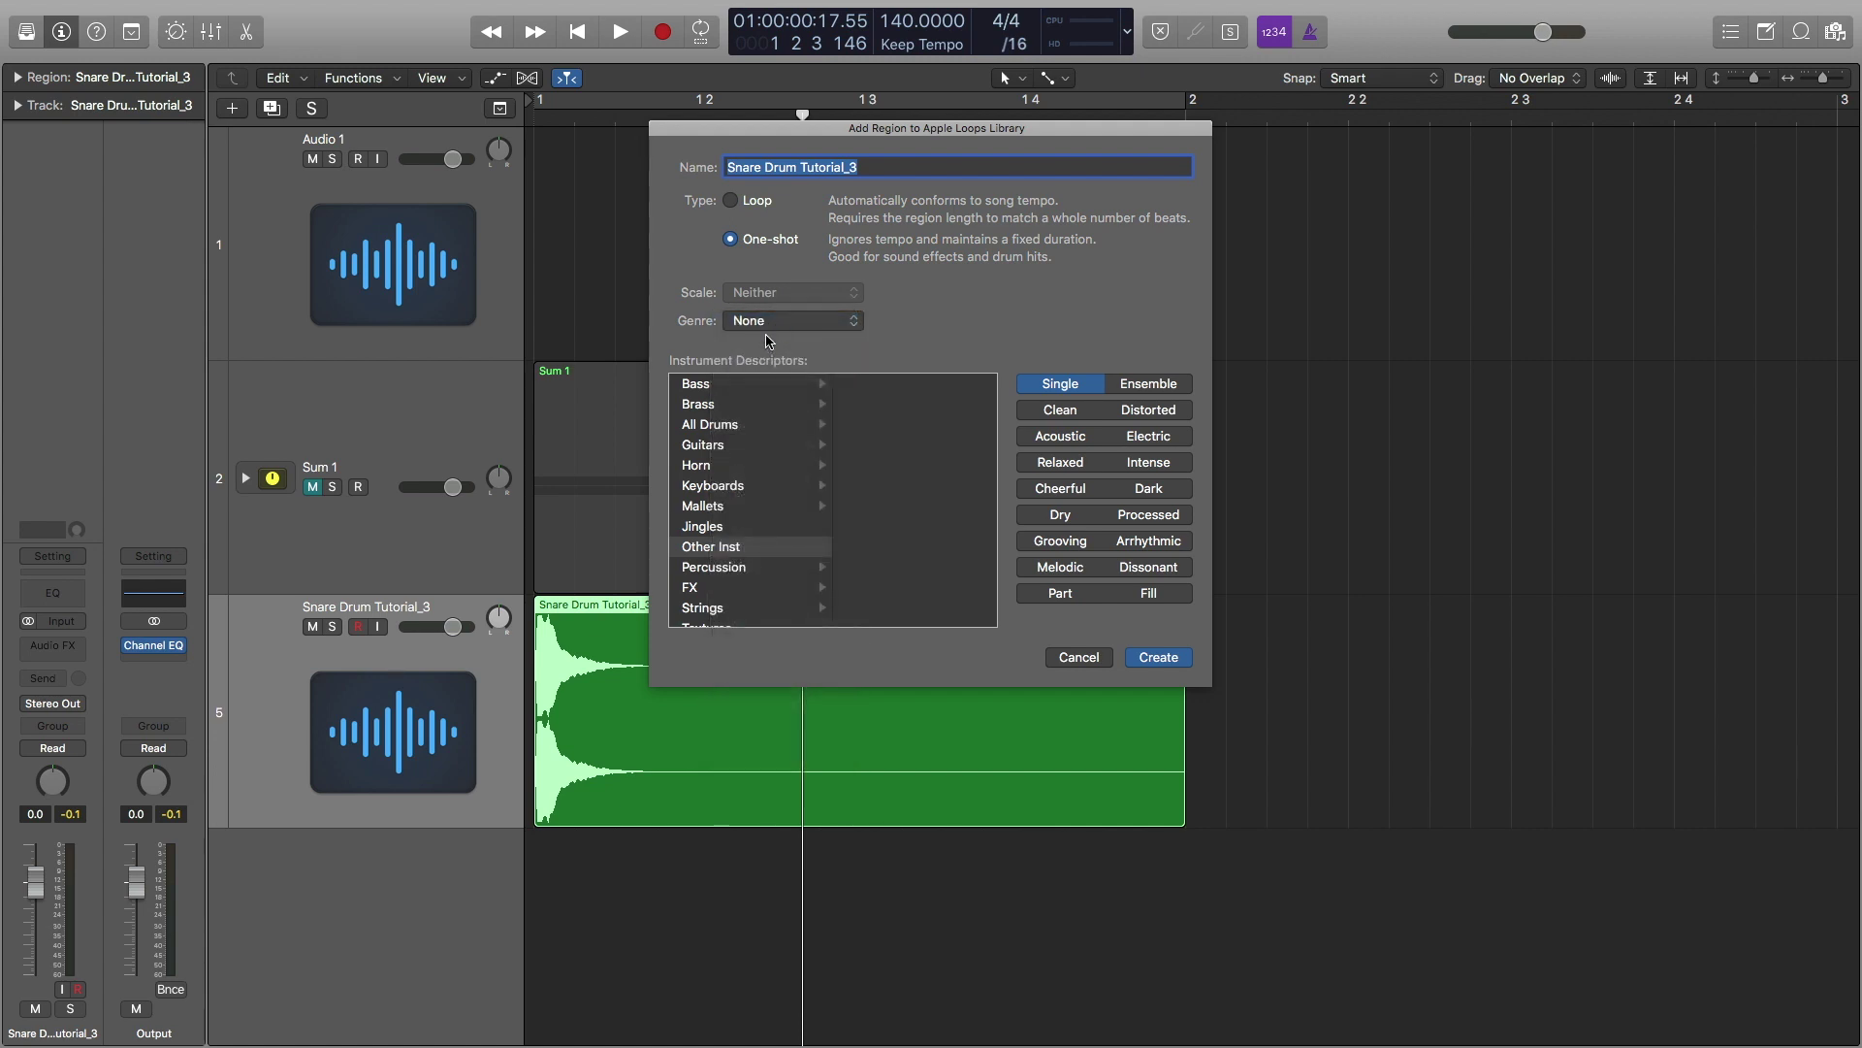
click(715, 424)
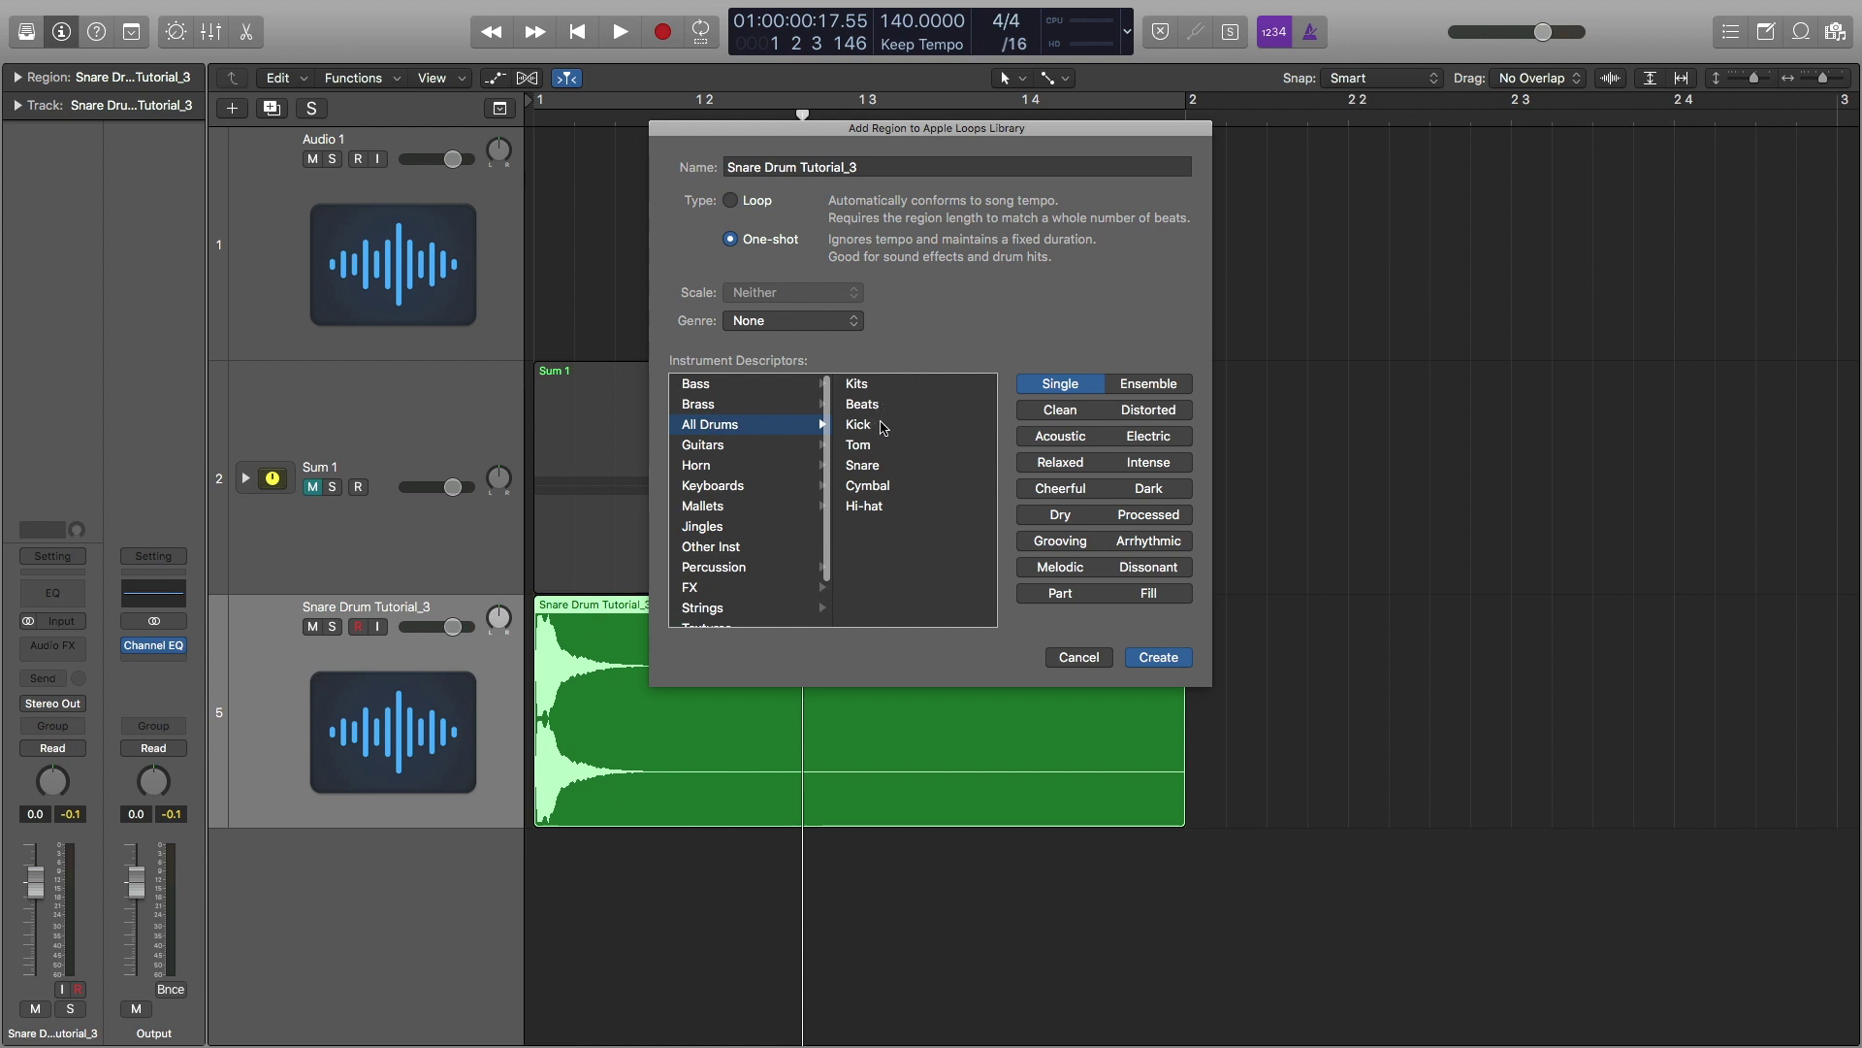
click(883, 467)
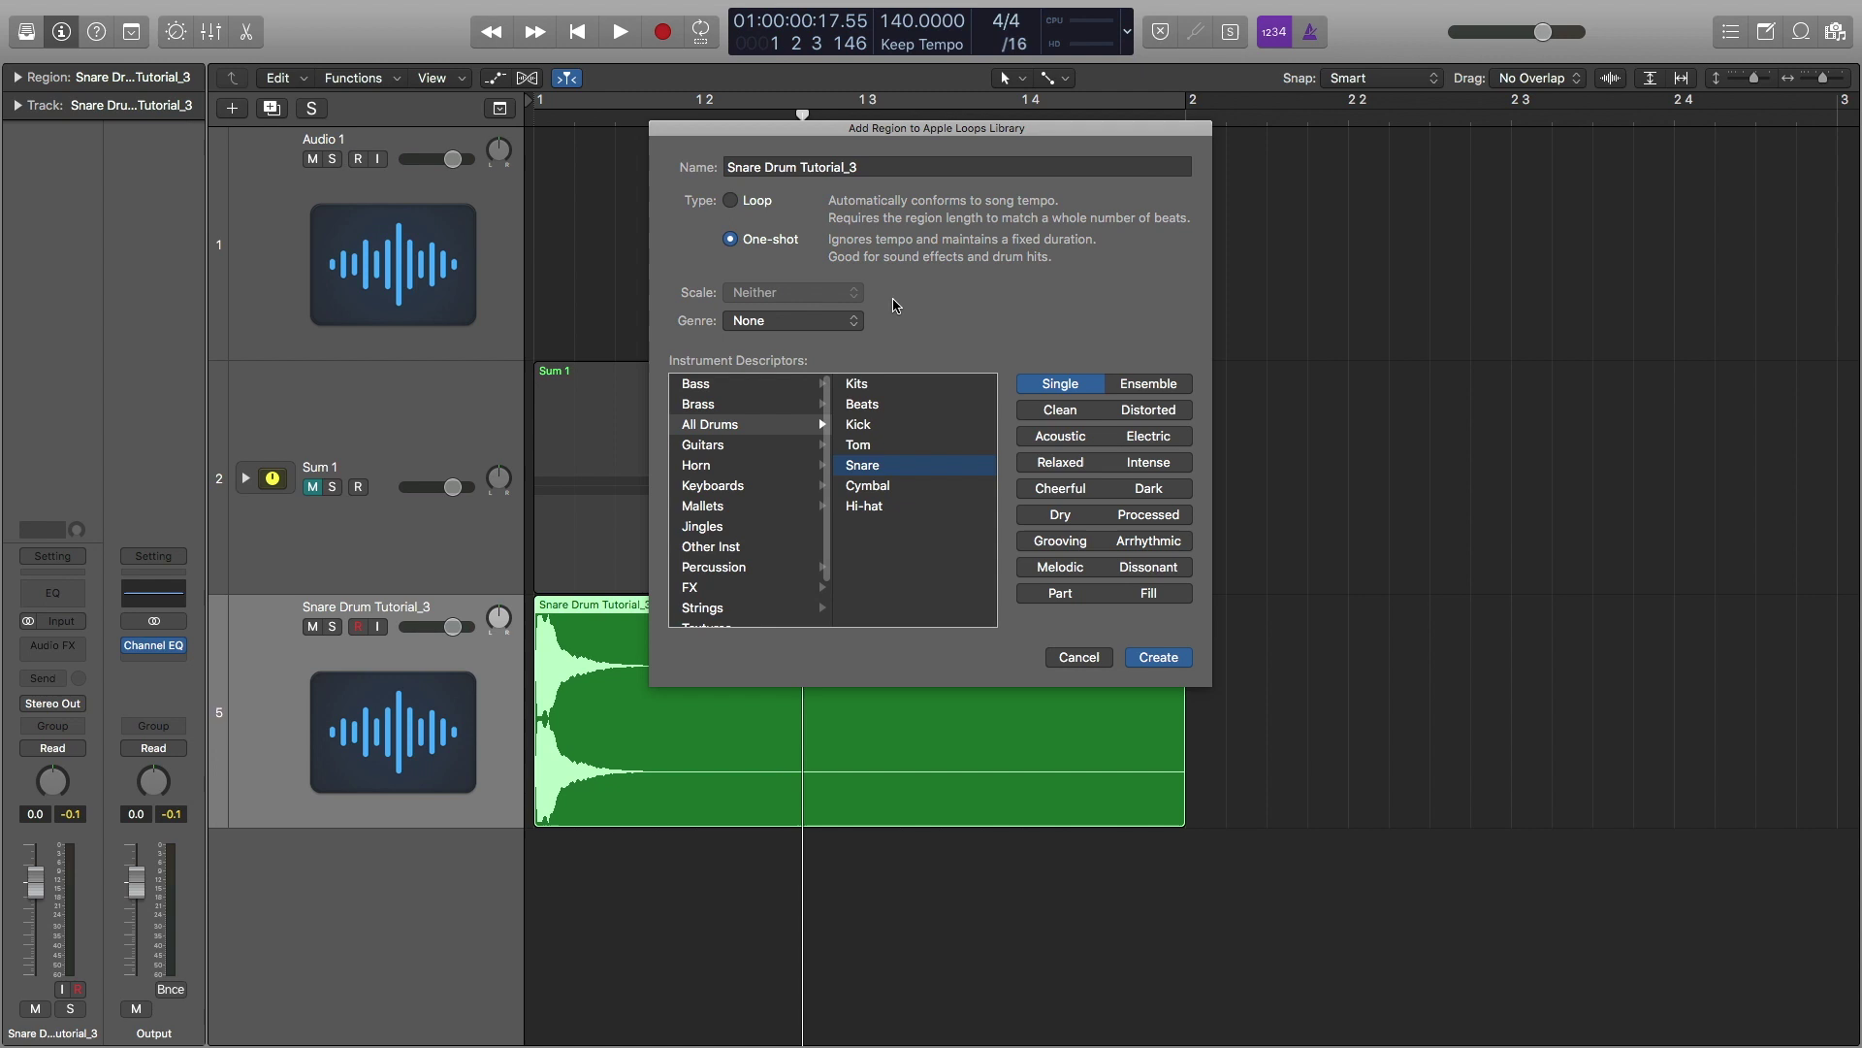
click(1148, 659)
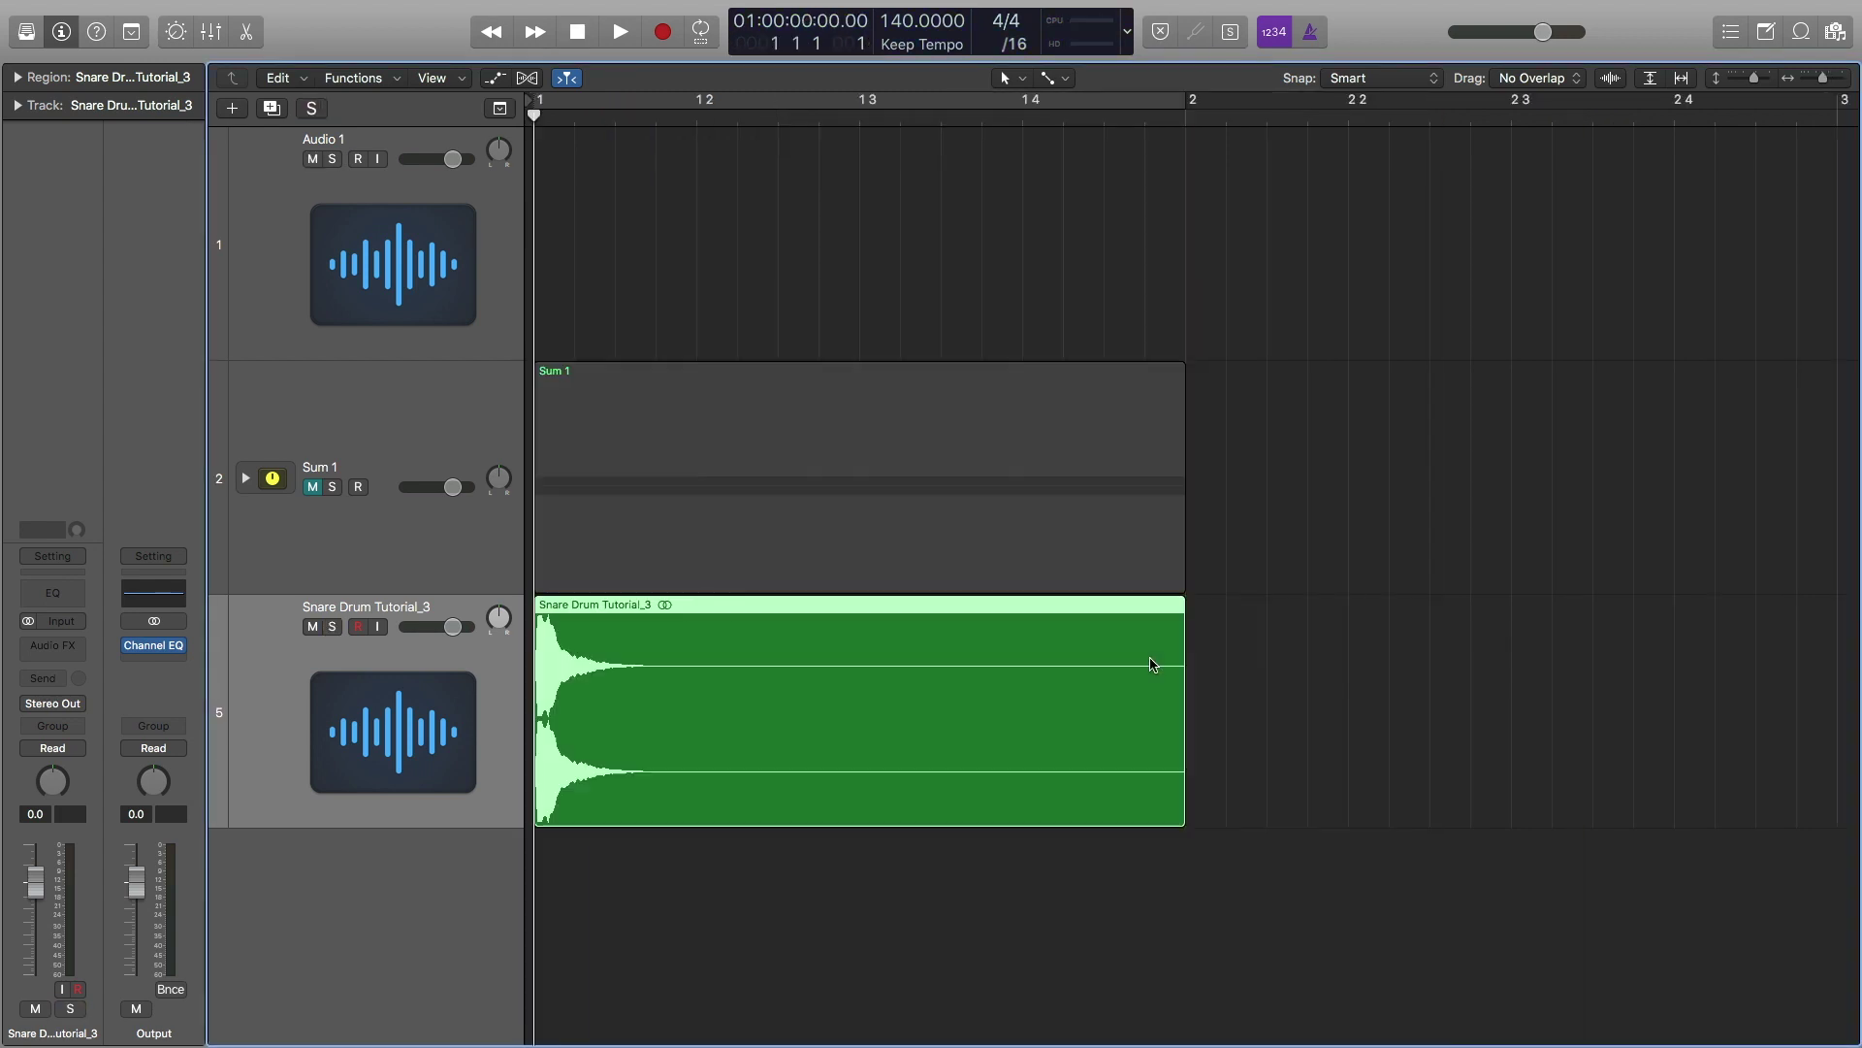